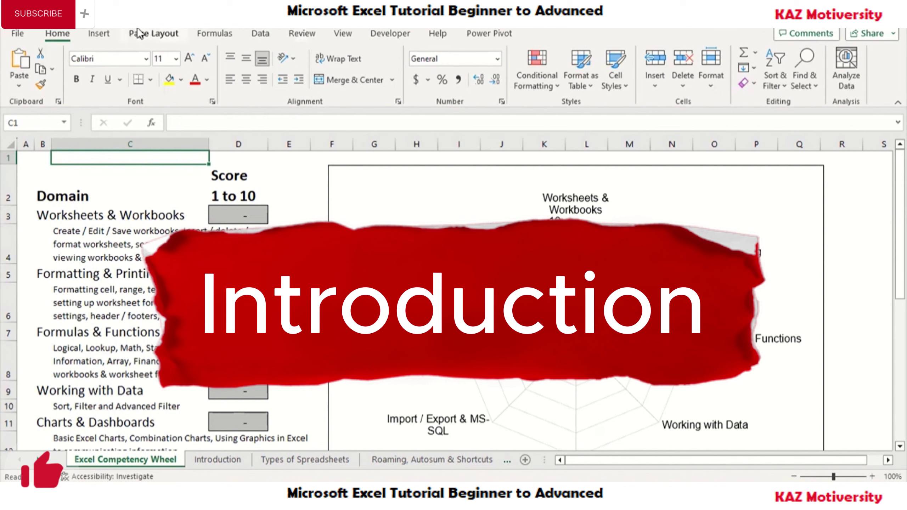
Look through the Insert, Page Layout and Formulas ribbons, then select cell D1
click(99, 33)
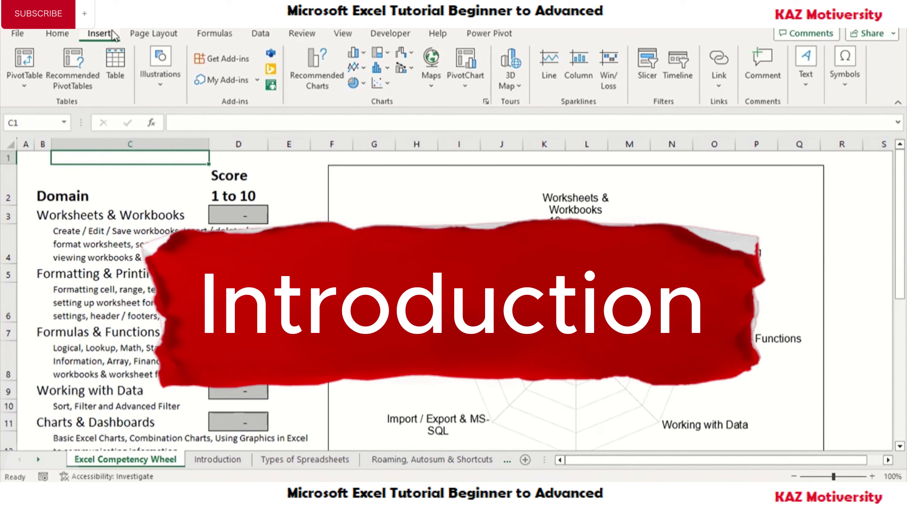
click(144, 34)
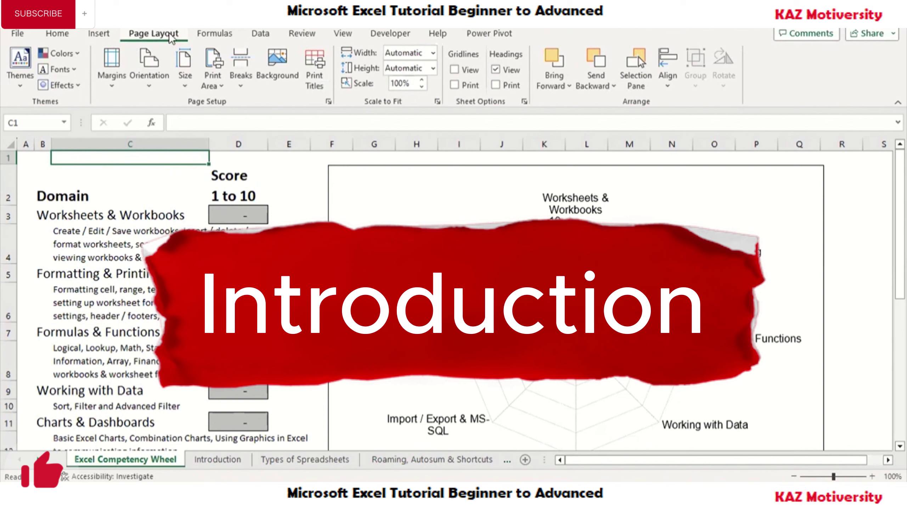
click(201, 35)
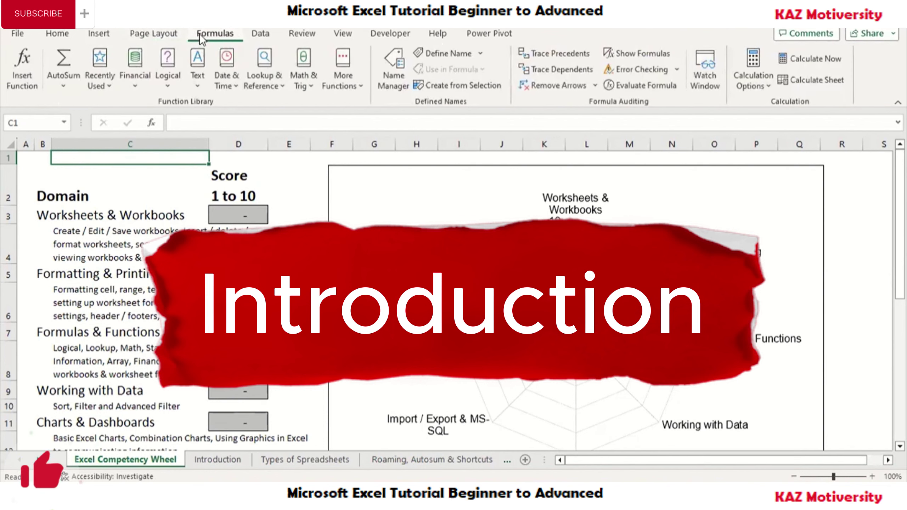
click(226, 162)
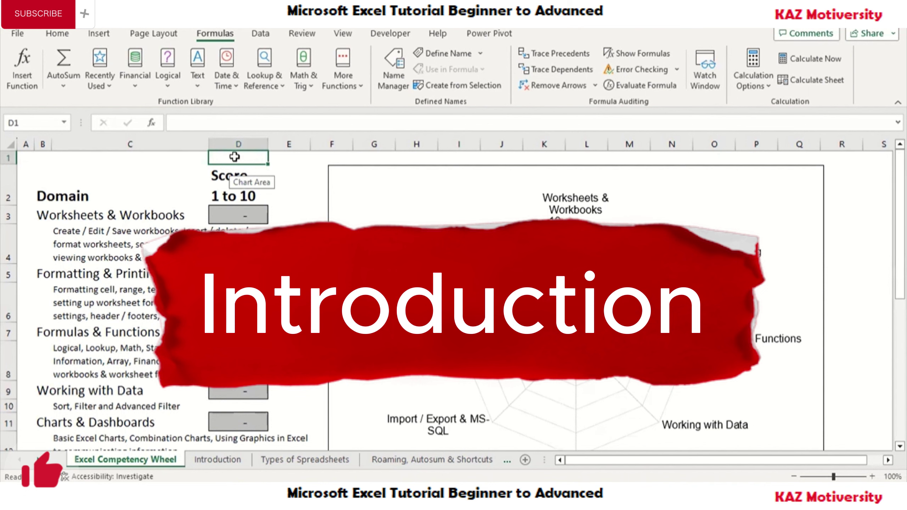
Enter 381 in D1 and 400+ in E1, then select cell C2
text(381)
key(Tab)
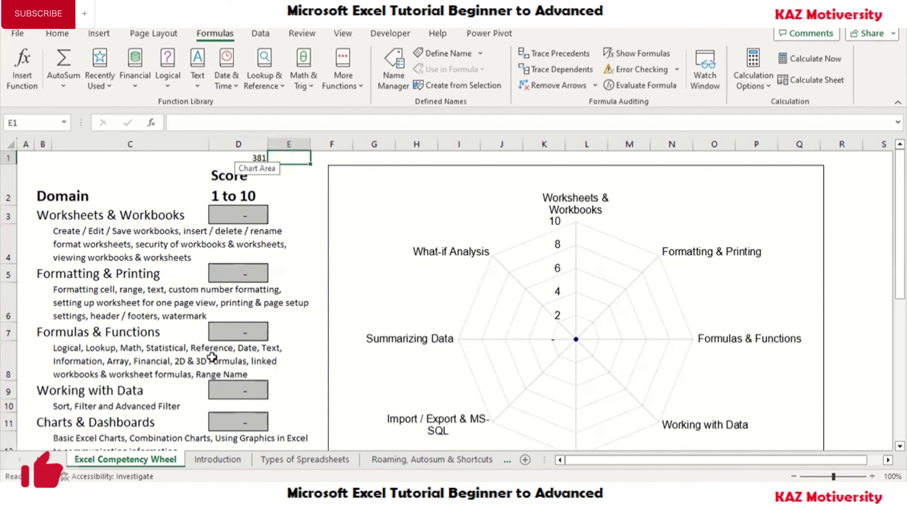
text(400+)
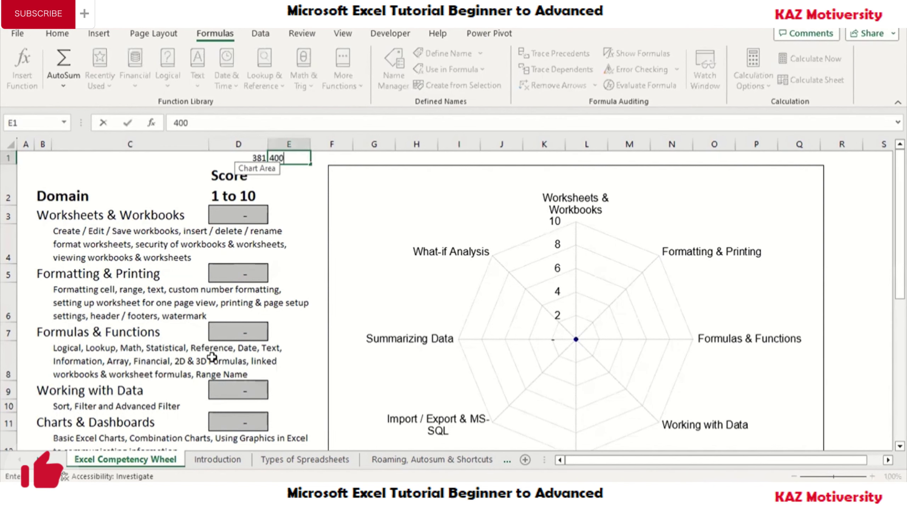
key(Return)
click(105, 195)
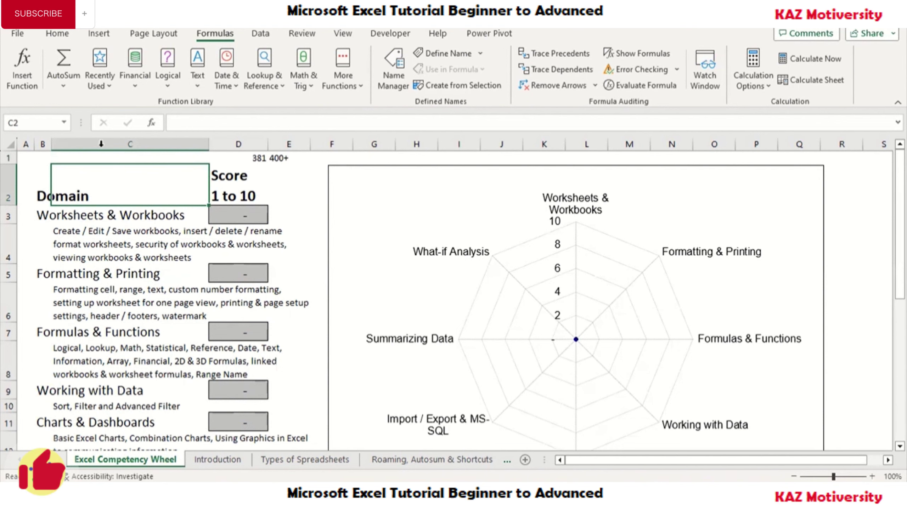
Open the File backstage and view the Account page
click(18, 34)
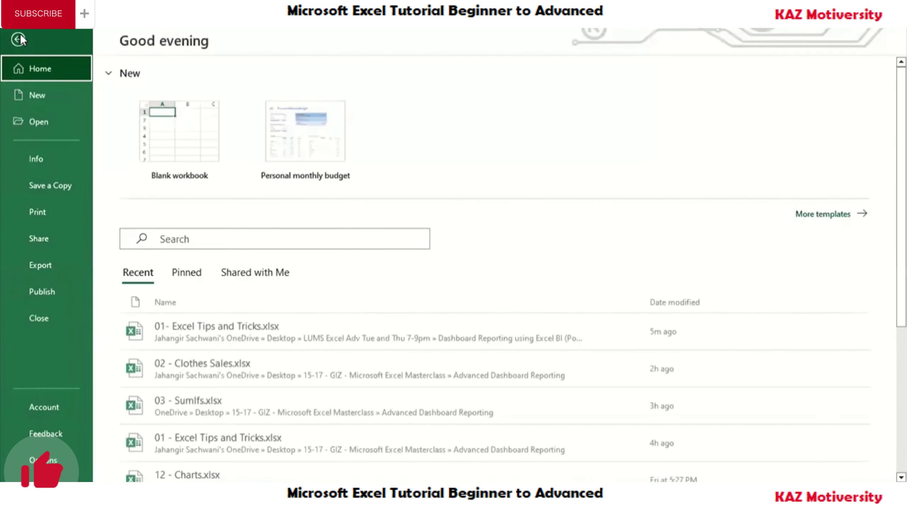
click(48, 411)
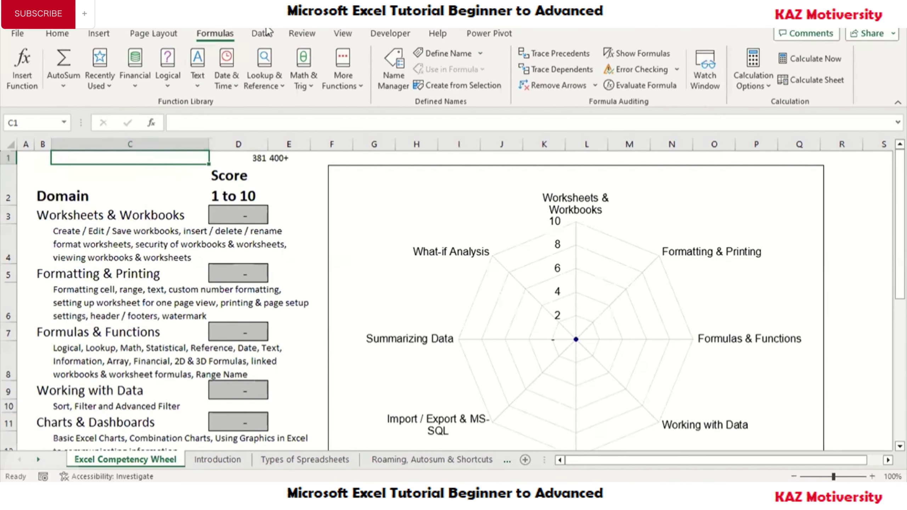
Look through the Data, Review, View, Developer, Help and Power Pivot ribbons
click(262, 34)
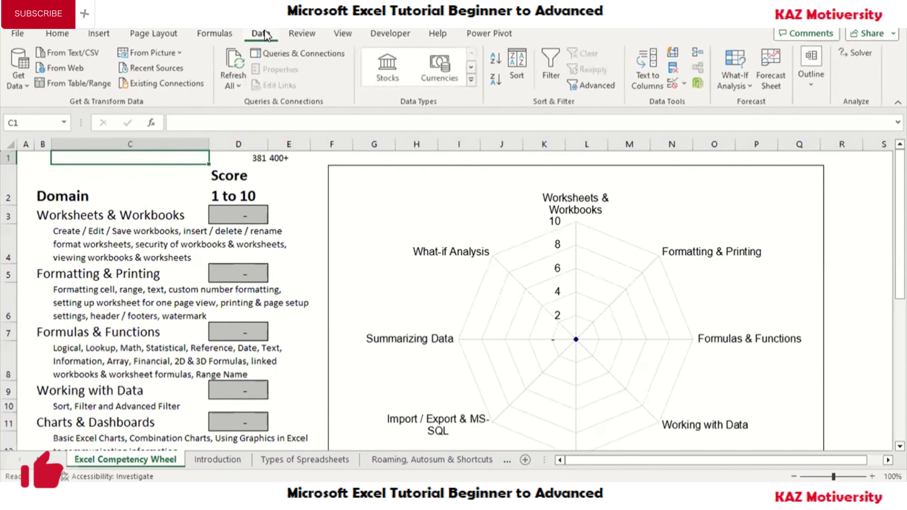
click(297, 34)
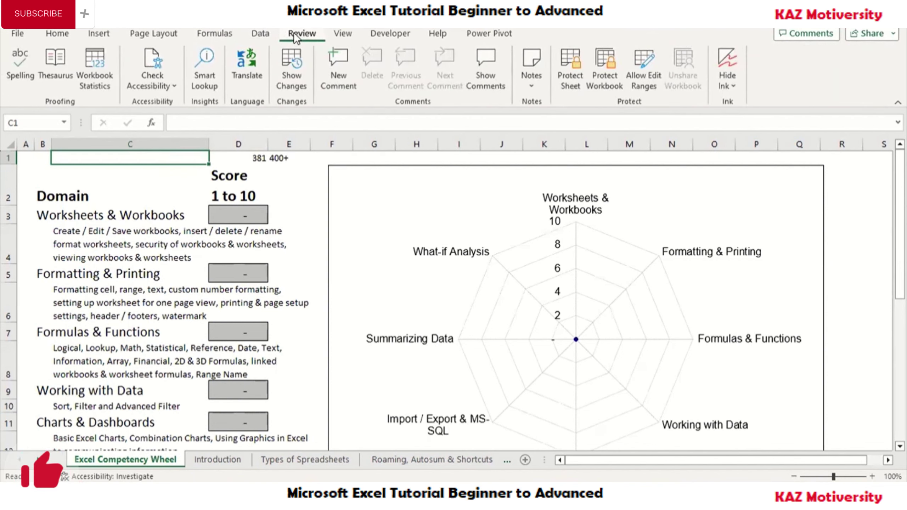
click(334, 36)
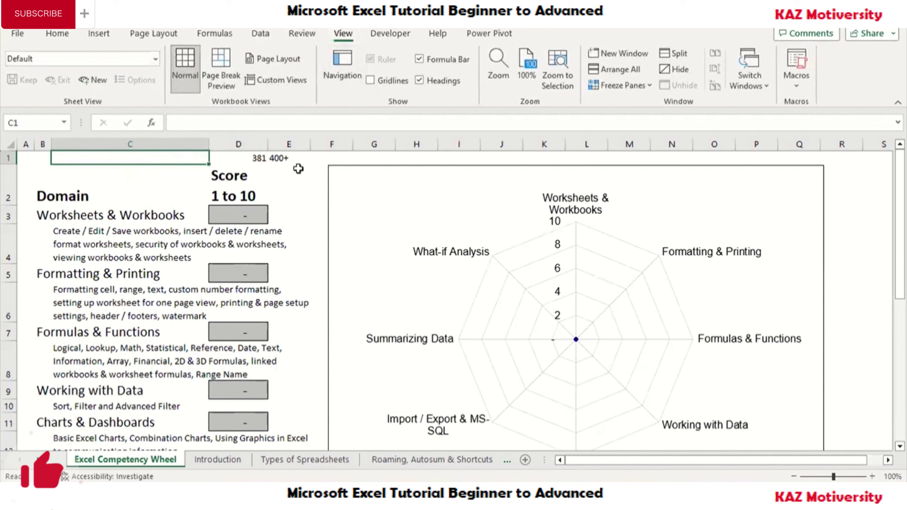
click(392, 34)
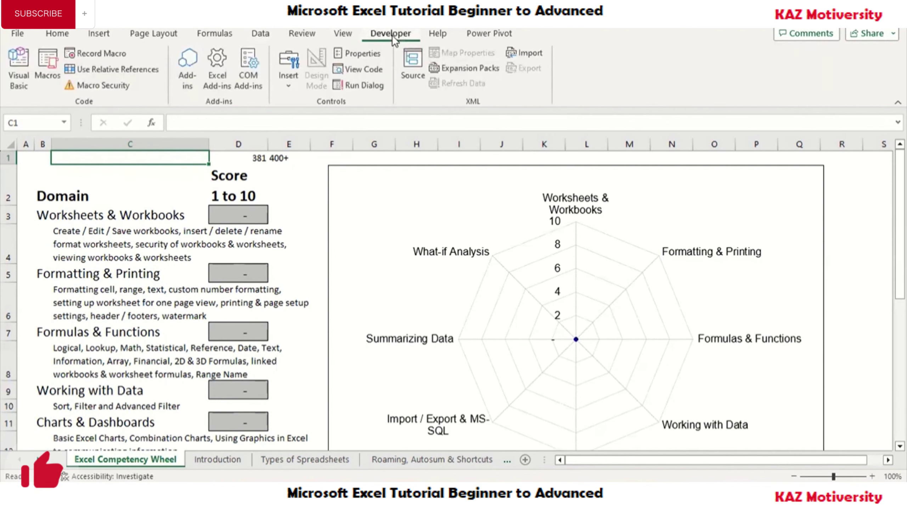
click(433, 34)
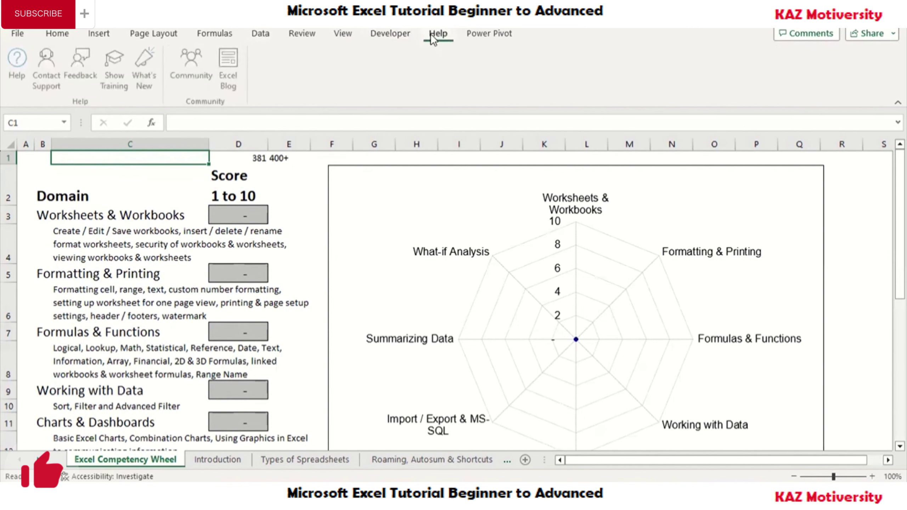
click(479, 36)
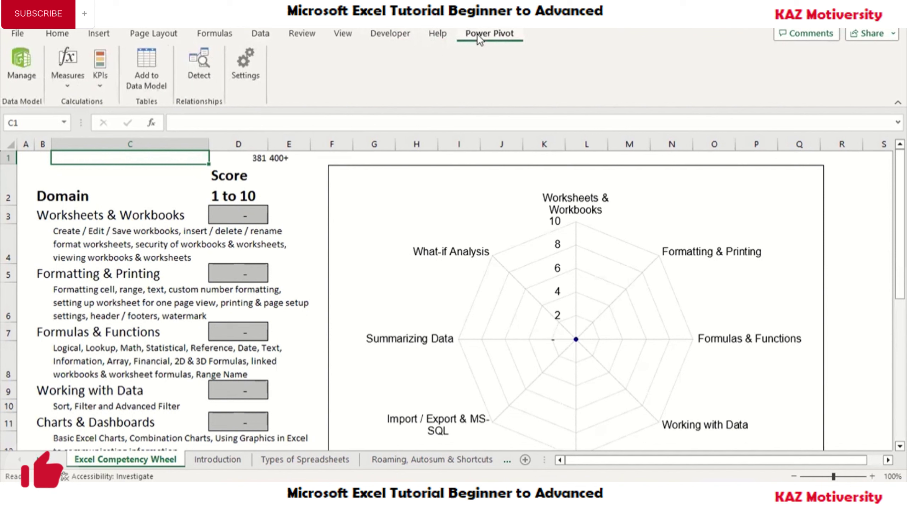
click(388, 34)
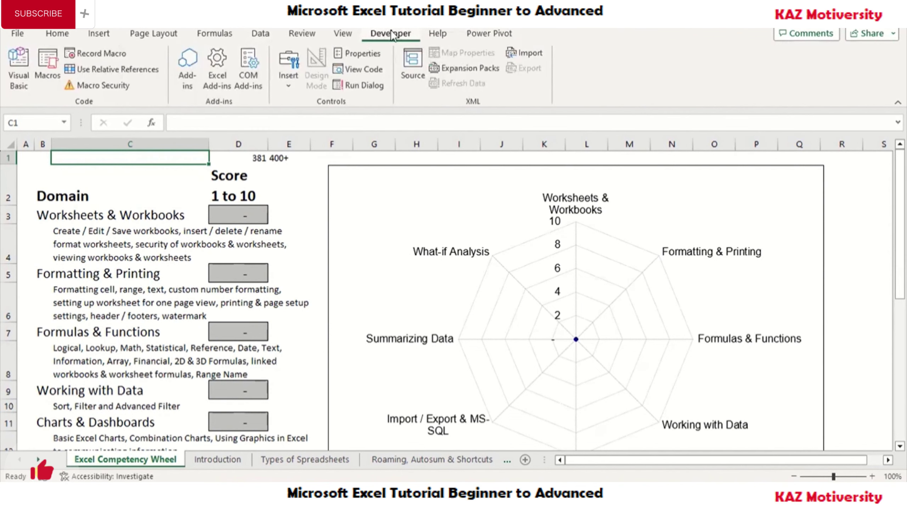
click(492, 31)
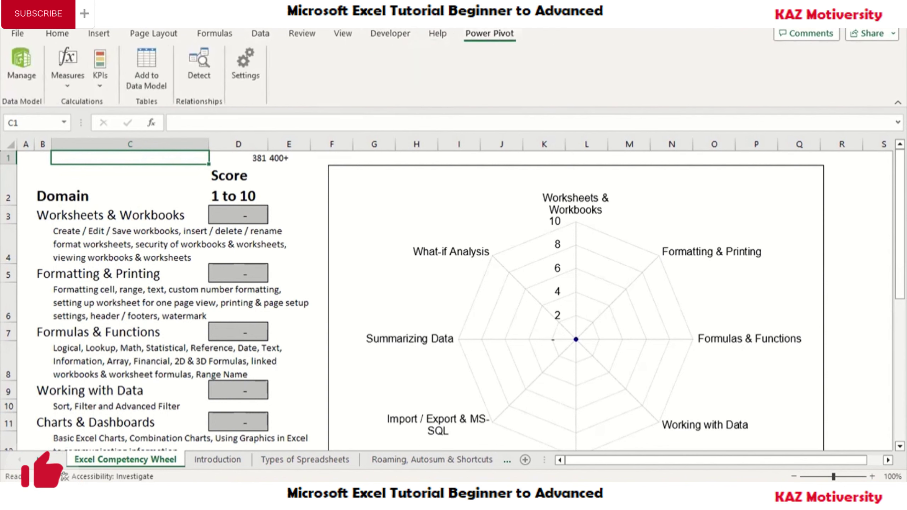
Return to the Home ribbon and reselect cell C1
click(60, 36)
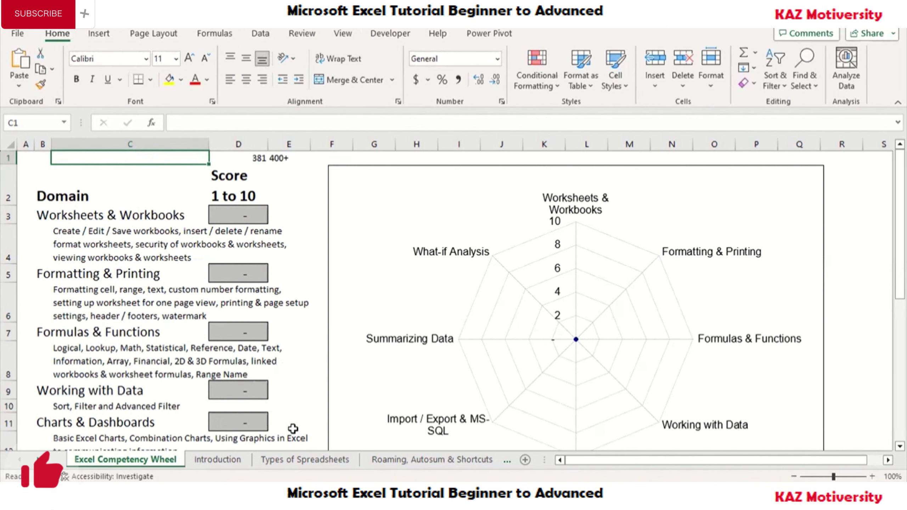
click(268, 296)
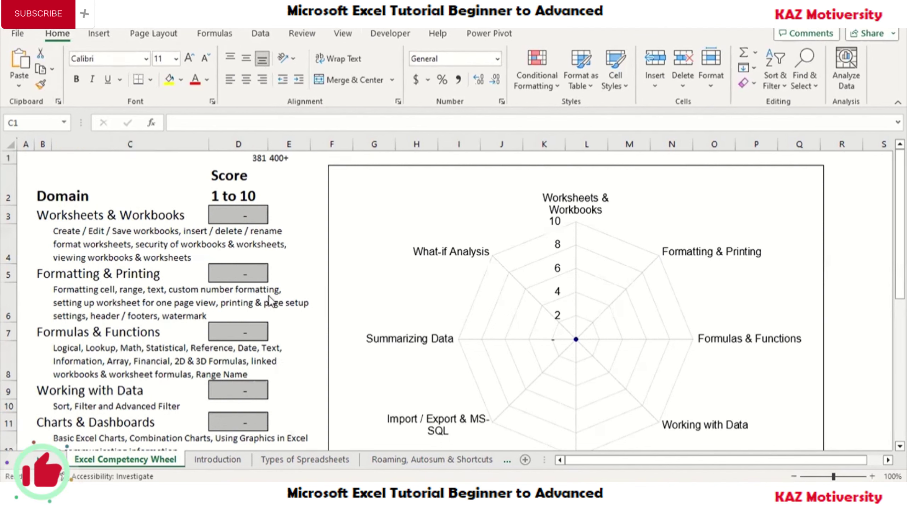
click(162, 159)
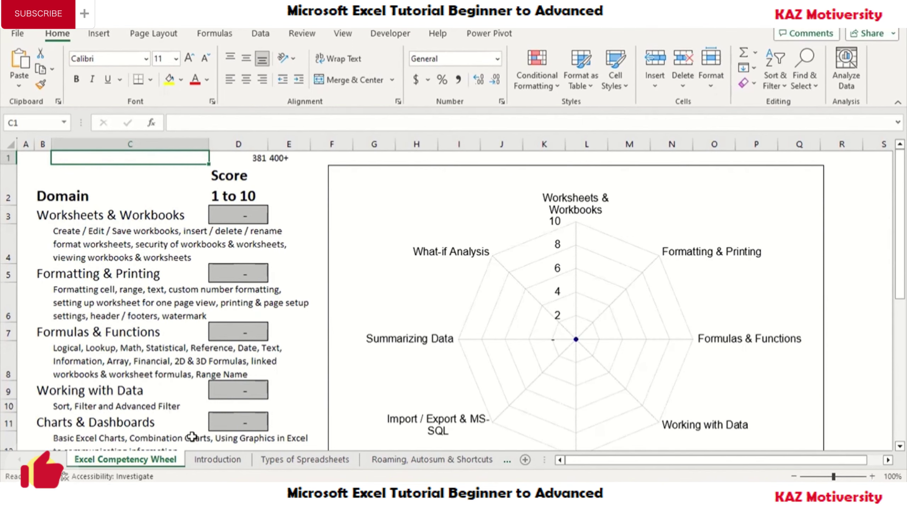
click(206, 459)
click(271, 461)
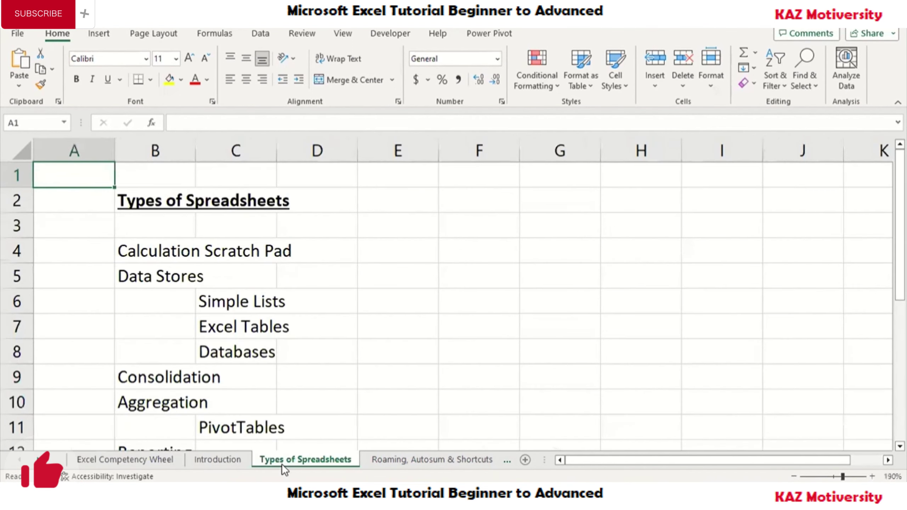
click(382, 463)
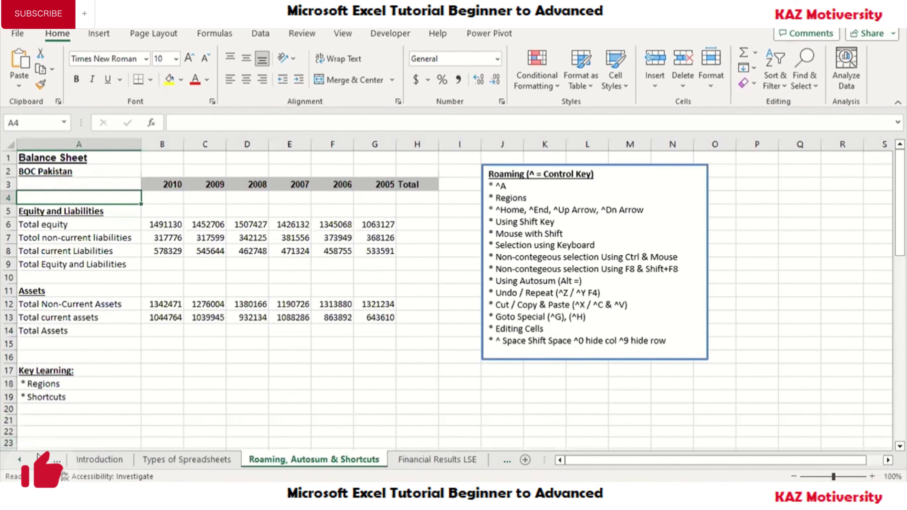
click(40, 459)
click(40, 460)
click(40, 459)
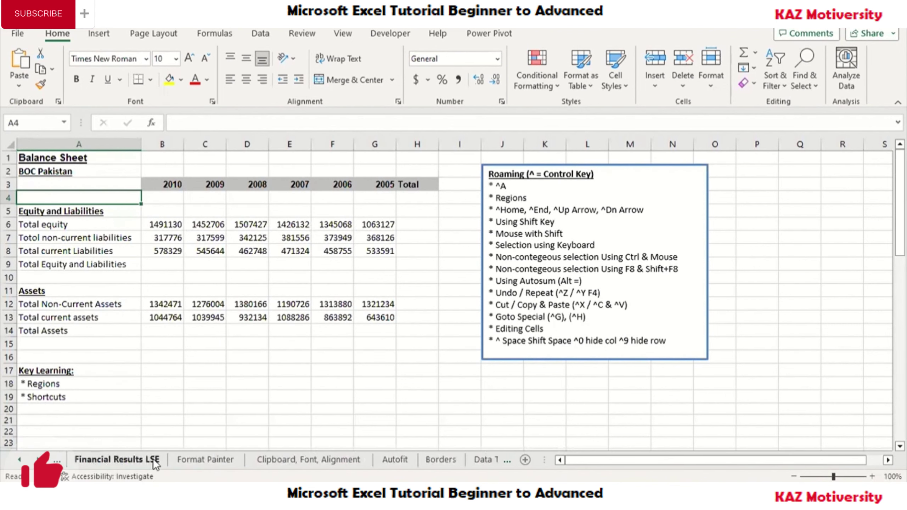
click(179, 459)
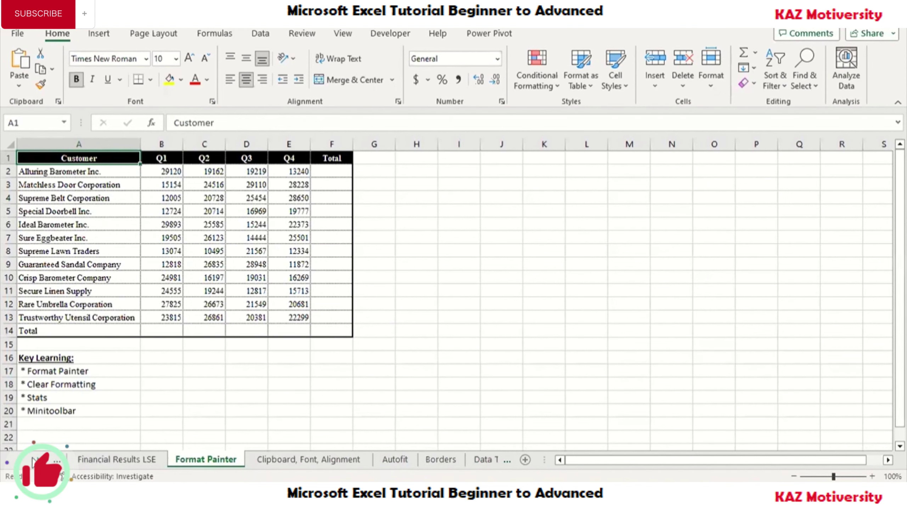
click(21, 461)
click(94, 461)
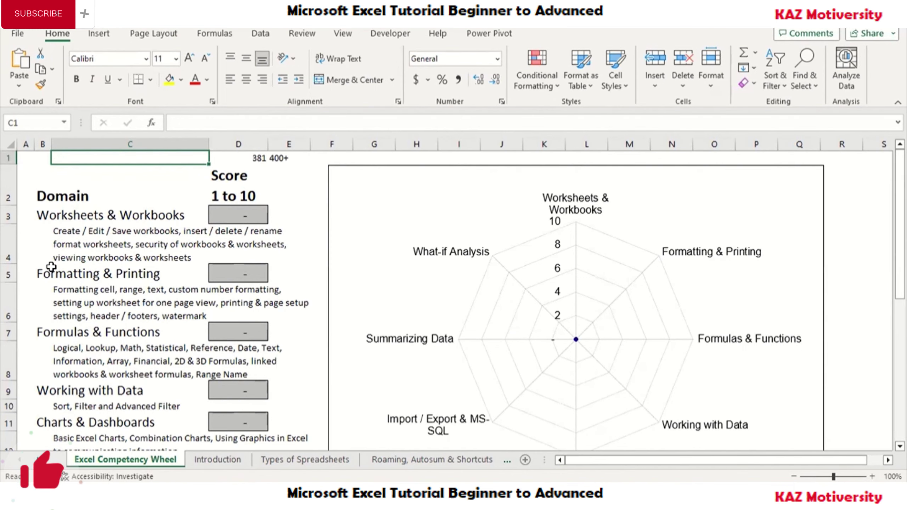
key(ctrl+Page_Down)
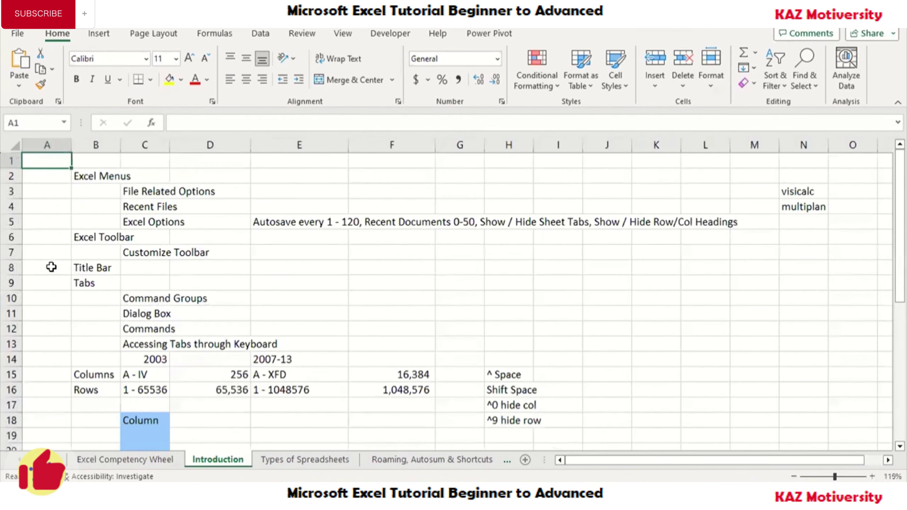
key(ctrl+Page_Down)
key(ctrl+Page_Down)
key(ctrl+Page_Down)
key(ctrl+Page_Down)
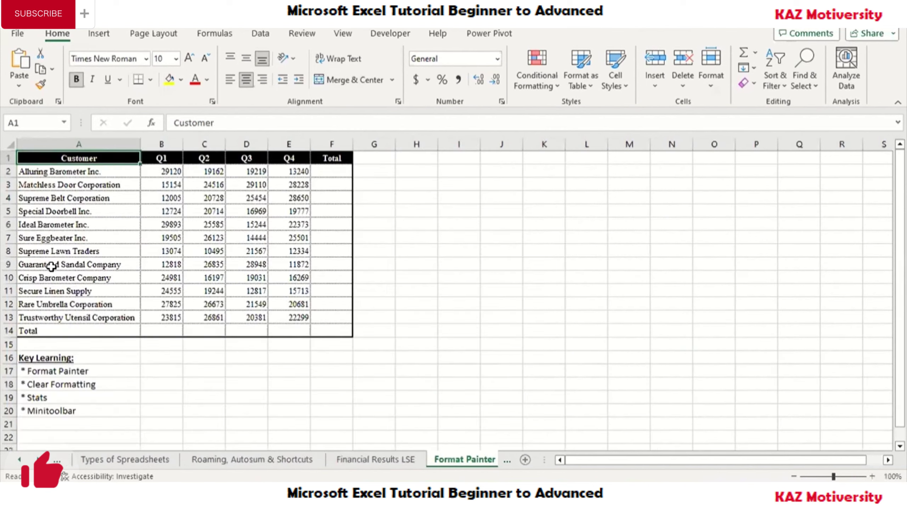
key(ctrl+Page_Up)
key(ctrl+Page_Up)
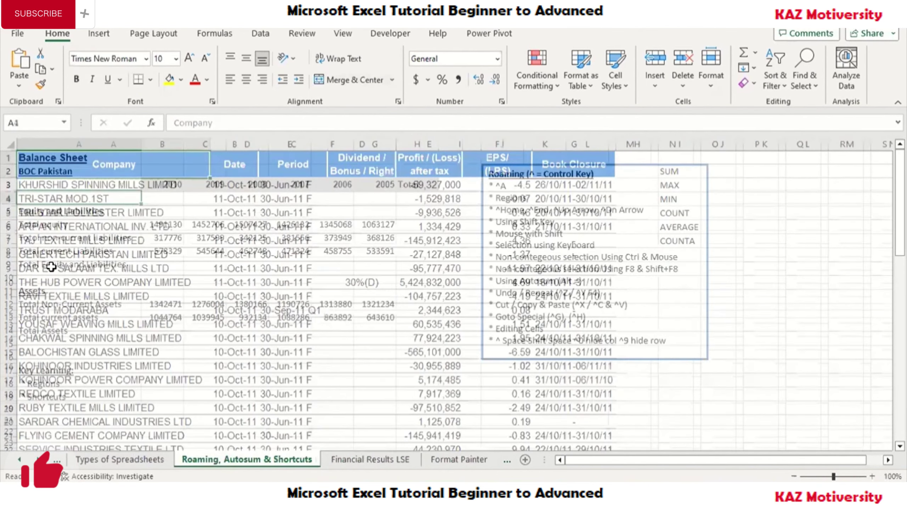
key(ctrl+Page_Up)
key(ctrl+Page_Up)
key(ctrl+Page_Up)
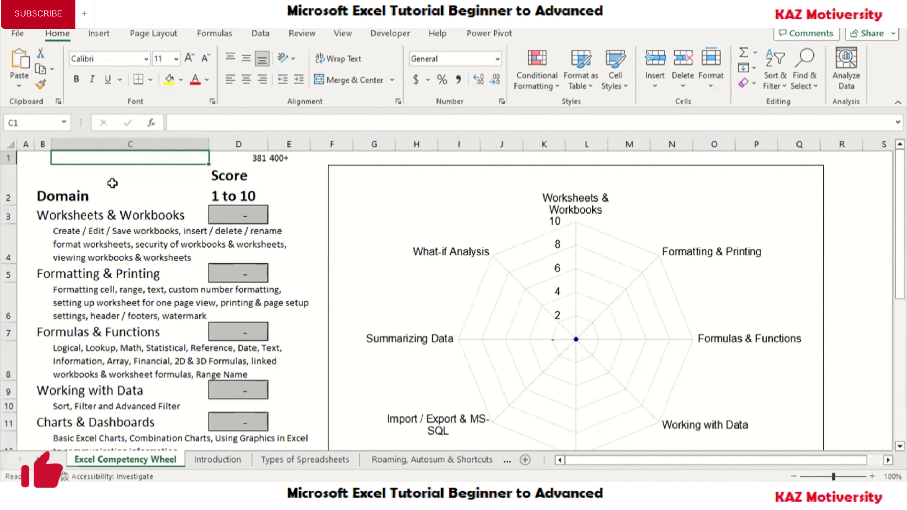
key(ctrl+Page_Down)
key(ctrl+Page_Down)
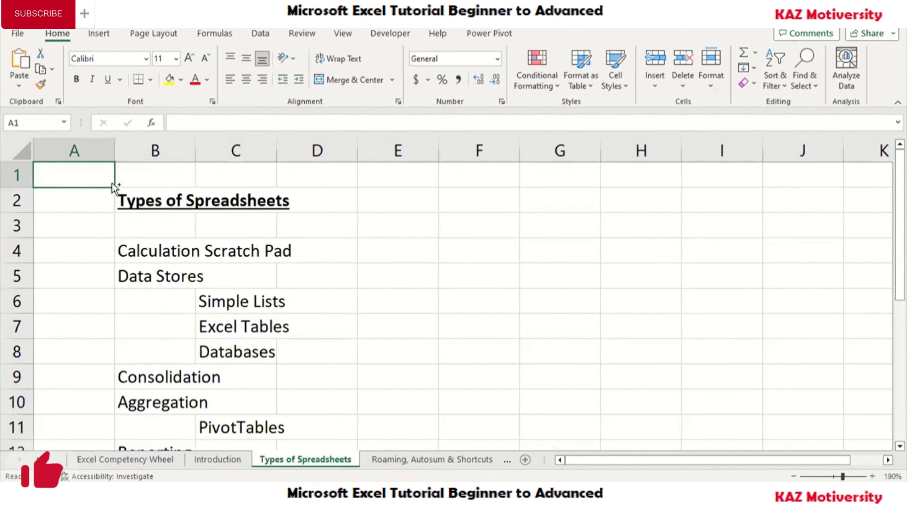
key(ctrl+Page_Up)
key(ctrl+Page_Up)
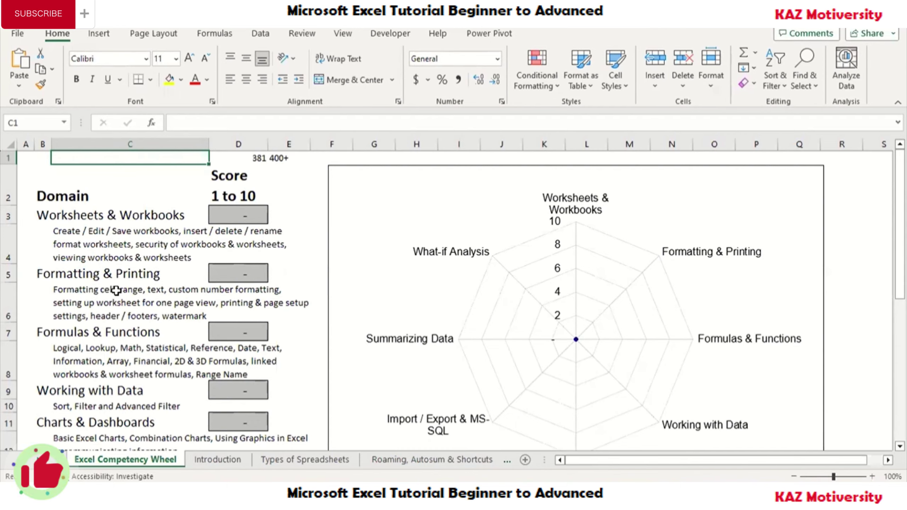
key(ctrl+Page_Down)
key(ctrl+Page_Down)
key(ctrl+Page_Down)
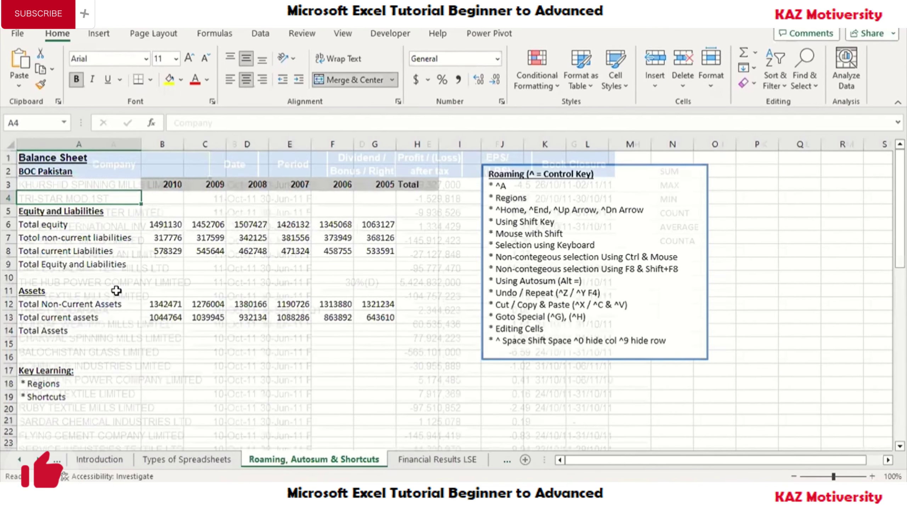
key(ctrl+Page_Down)
key(ctrl+Page_Down)
key(ctrl+Page_Down)
key(ctrl+Page_Down)
key(ctrl+Page_Down)
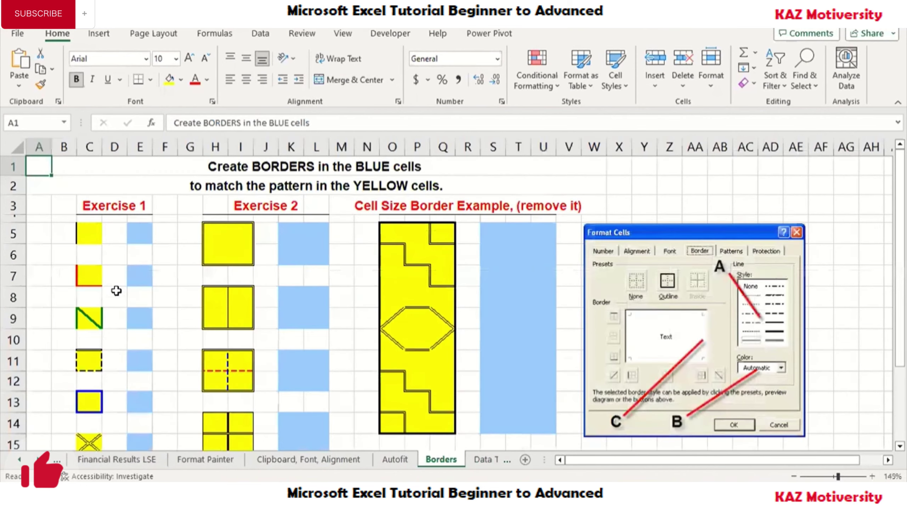
key(ctrl+Page_Down)
key(ctrl+Page_Up)
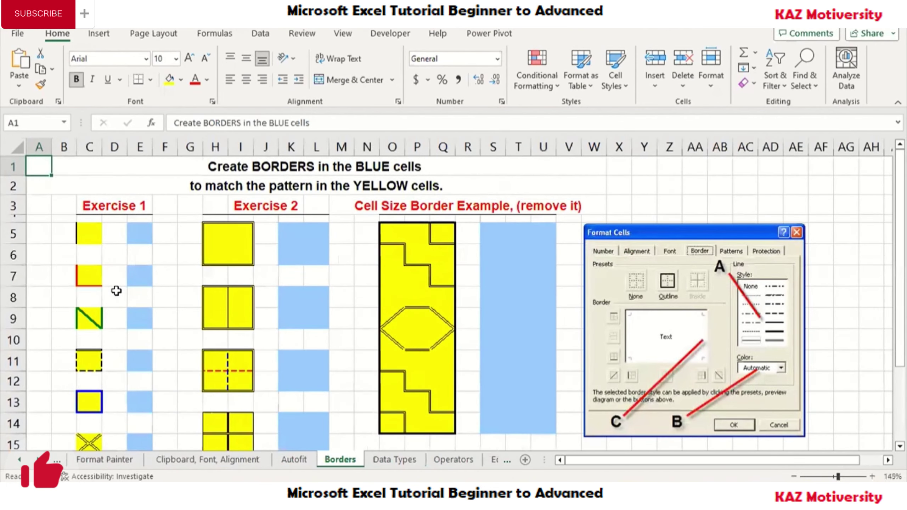
key(ctrl+Page_Up)
key(ctrl+Page_Up)
key(ctrl+Page_Up)
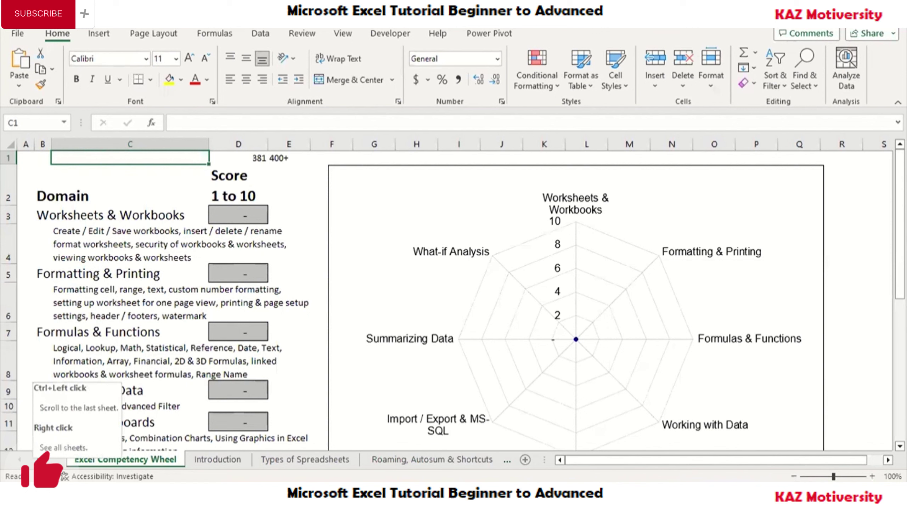
Scroll the sheet tabs to visit the Hyperlink sheet, then return to Excel Competency Wheel
ctrl+click(29, 460)
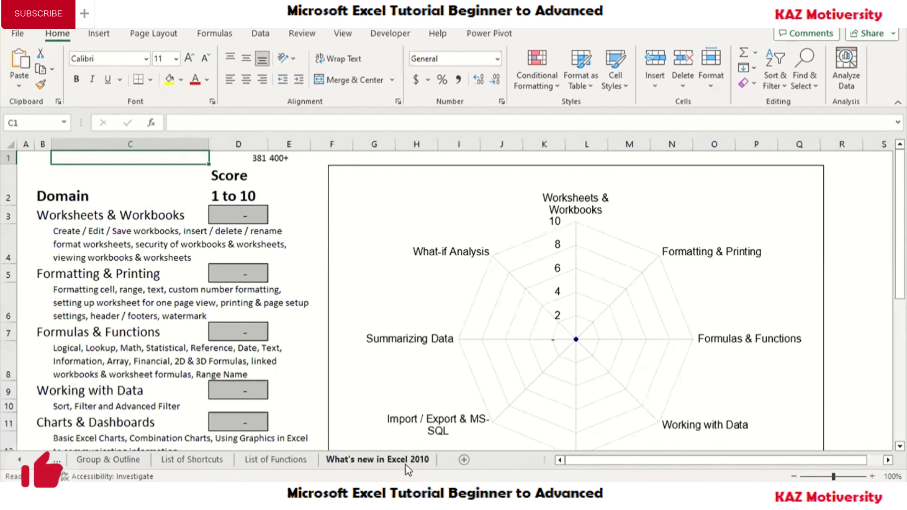
click(19, 462)
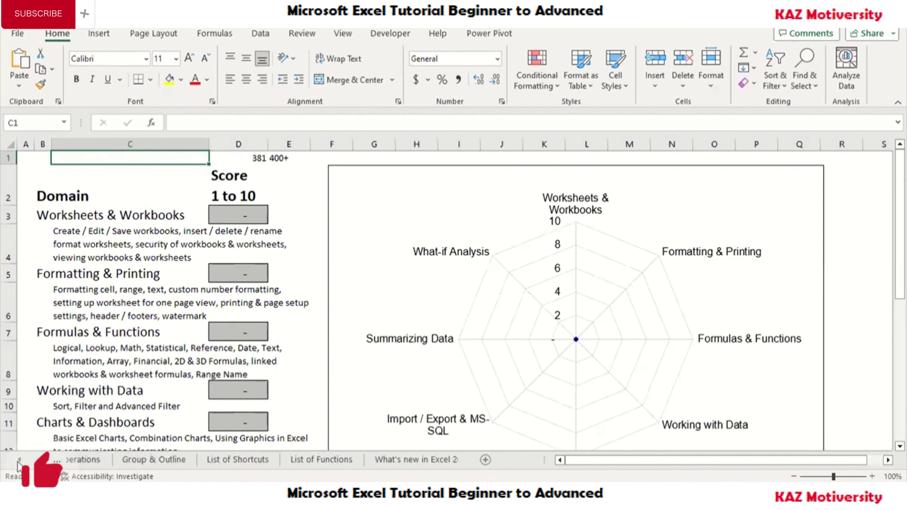
click(19, 461)
click(19, 462)
click(19, 462)
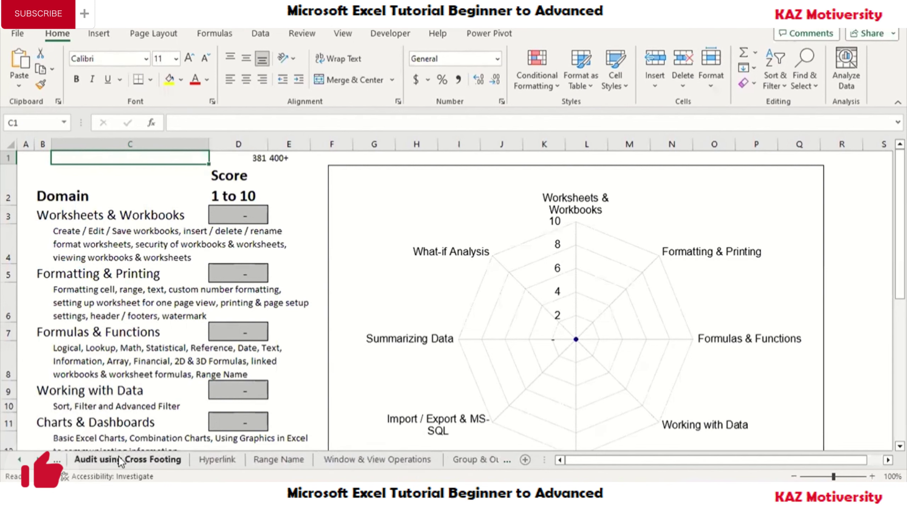
click(198, 461)
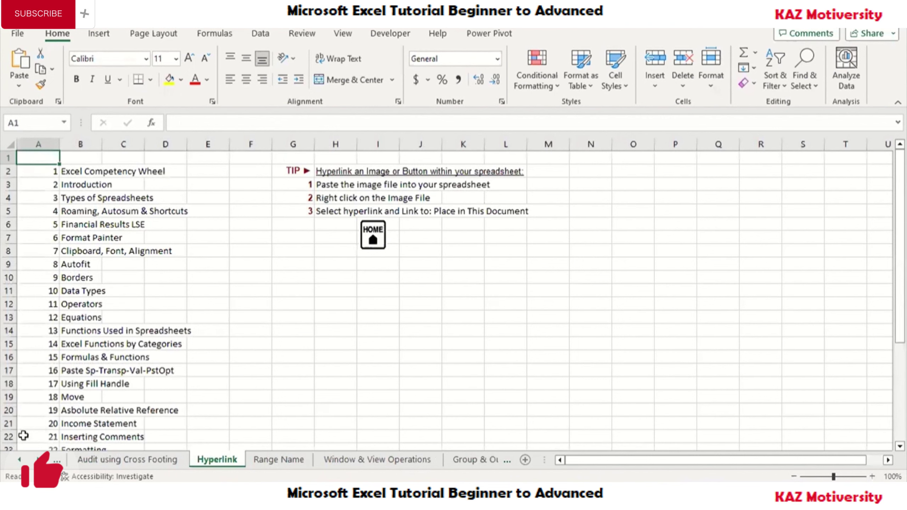
ctrl+click(20, 464)
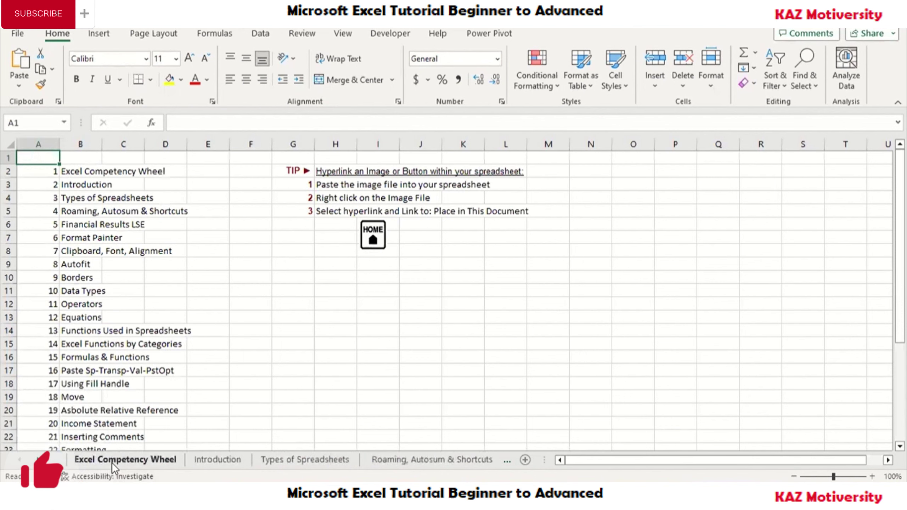
click(112, 462)
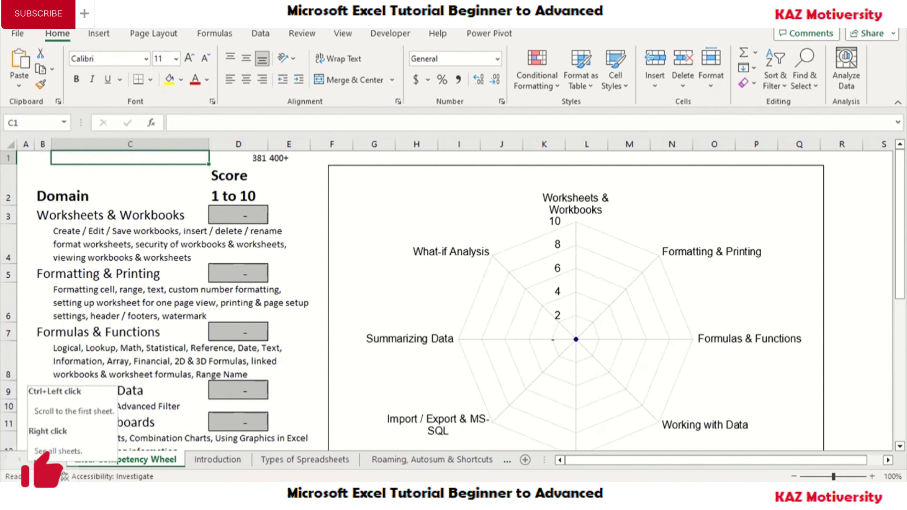
Use the sheet list to jump to Hyperlink, then to the Introduction sheet
right_click(14, 460)
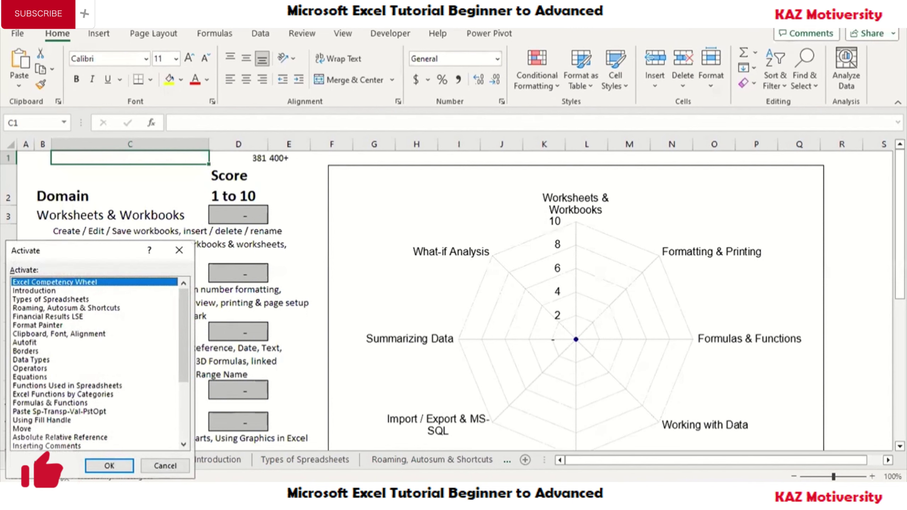
key(h)
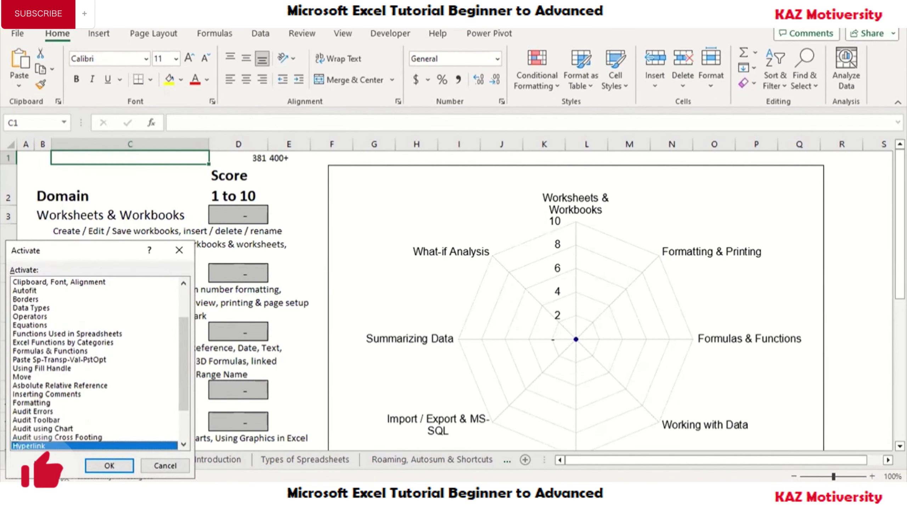
key(Return)
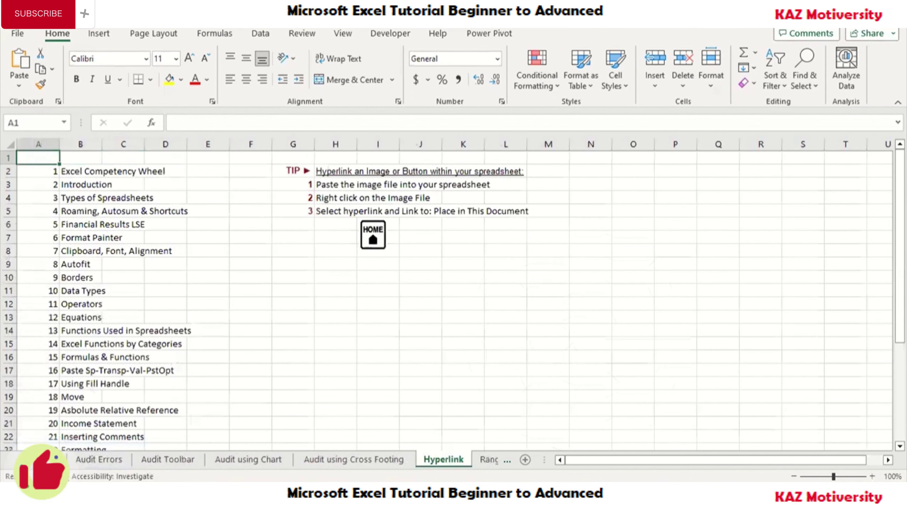
right_click(19, 460)
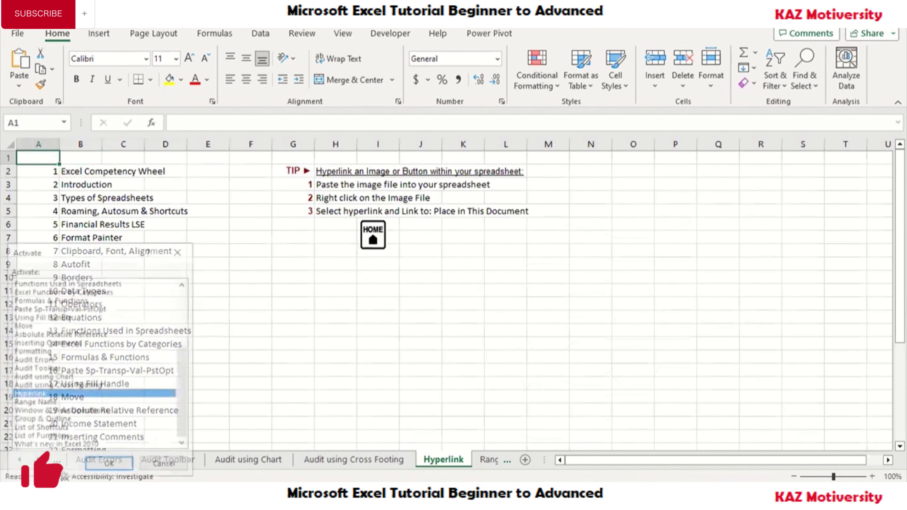
key(i)
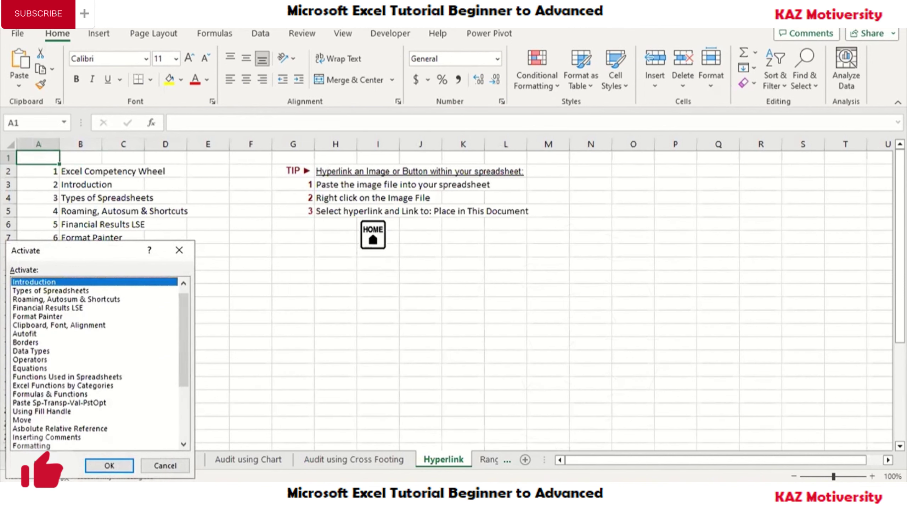
key(Return)
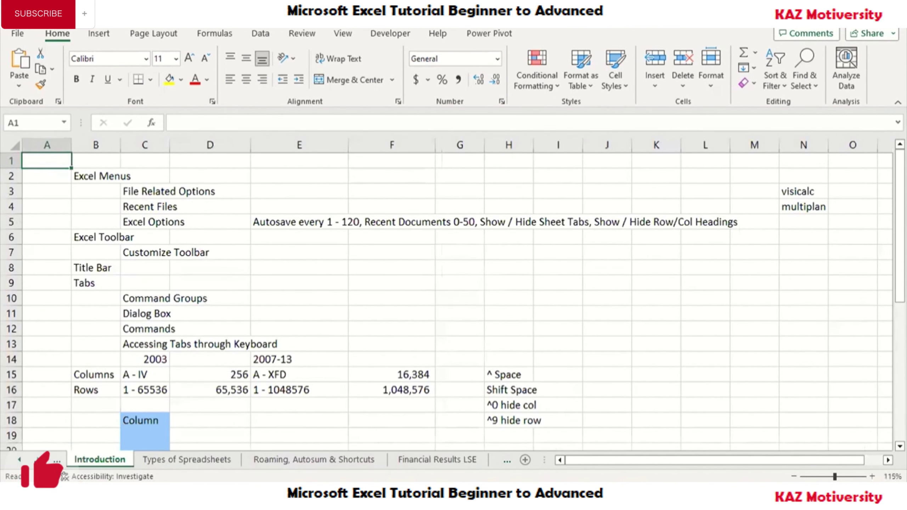
click(259, 354)
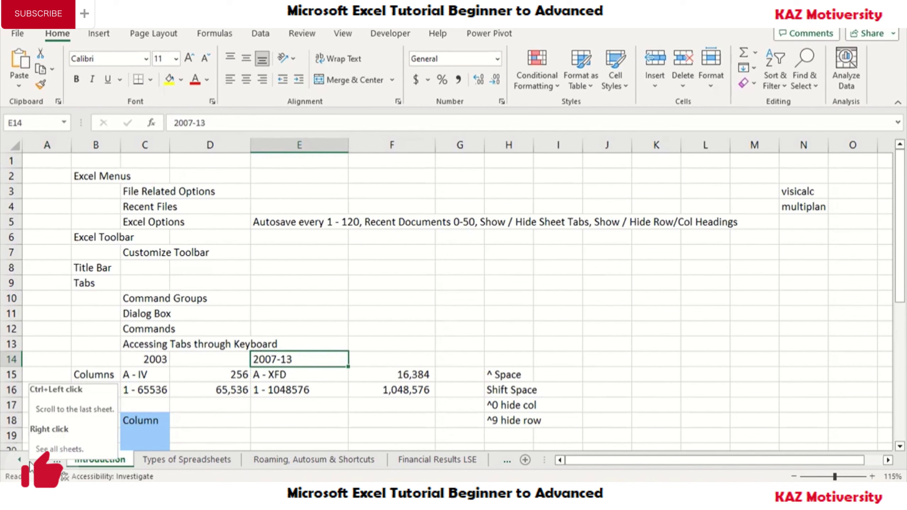
right_click(30, 463)
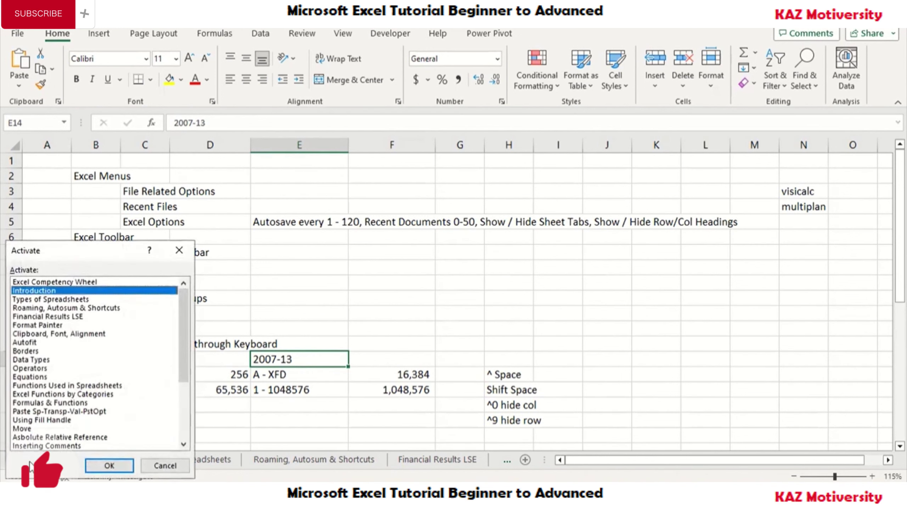
key(h)
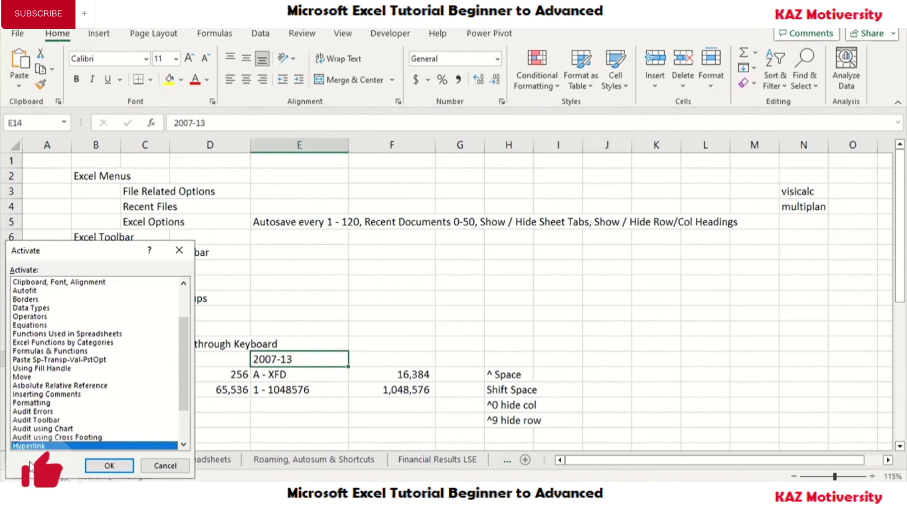
key(Return)
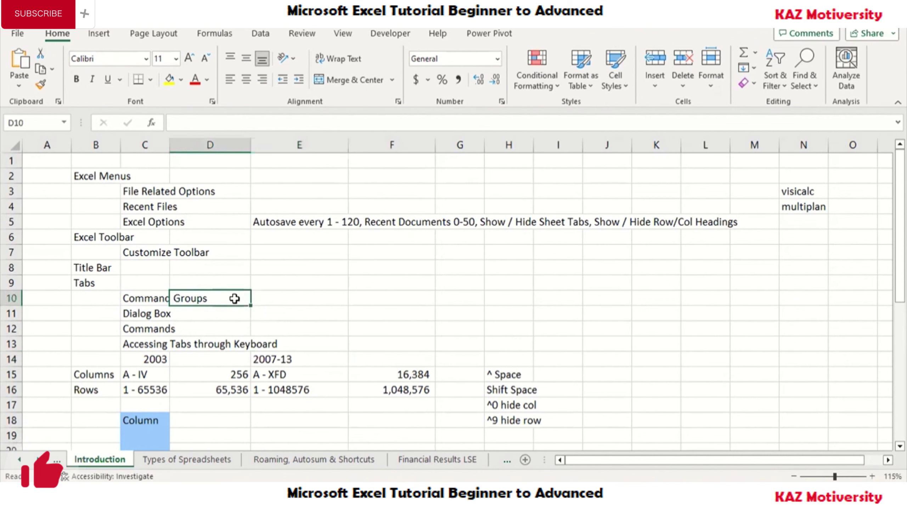
click(269, 164)
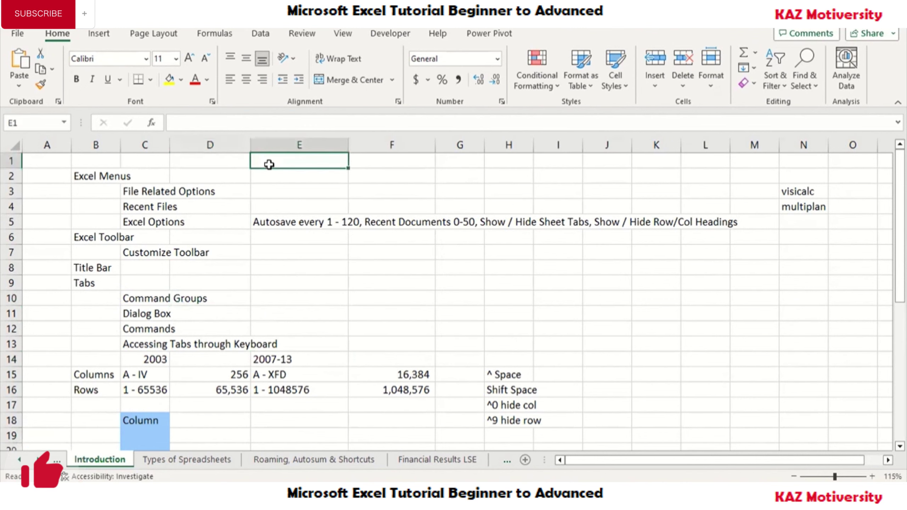
key(Home)
key(ctrl+Right)
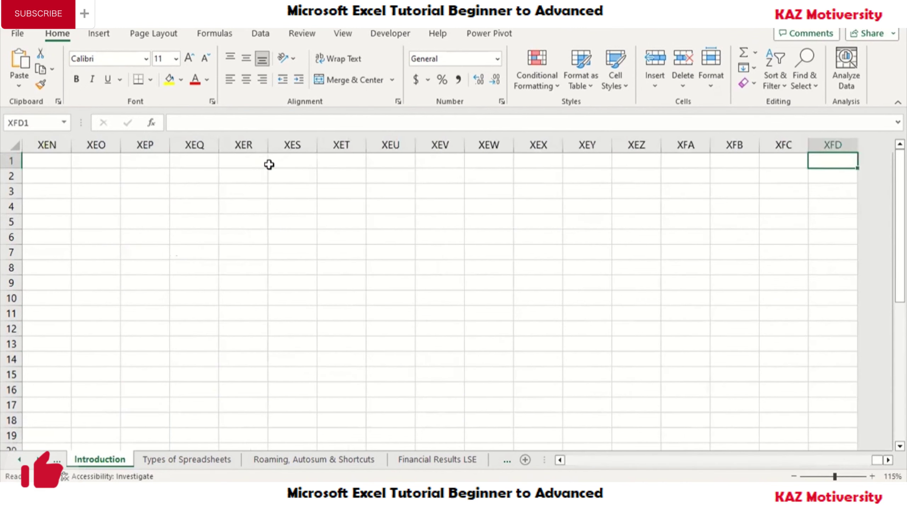
key(ctrl+Left)
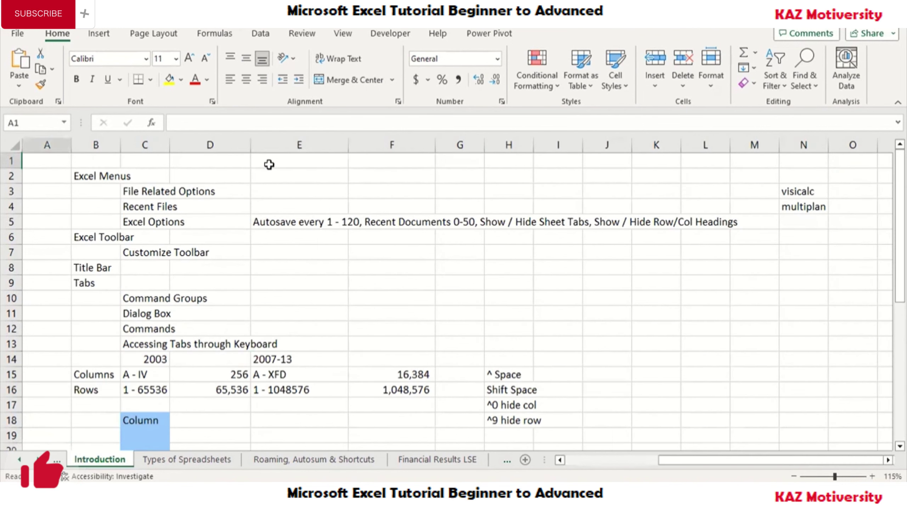
key(Right)
key(Right)
key(Right)
key(Right)
key(Right)
key(Right)
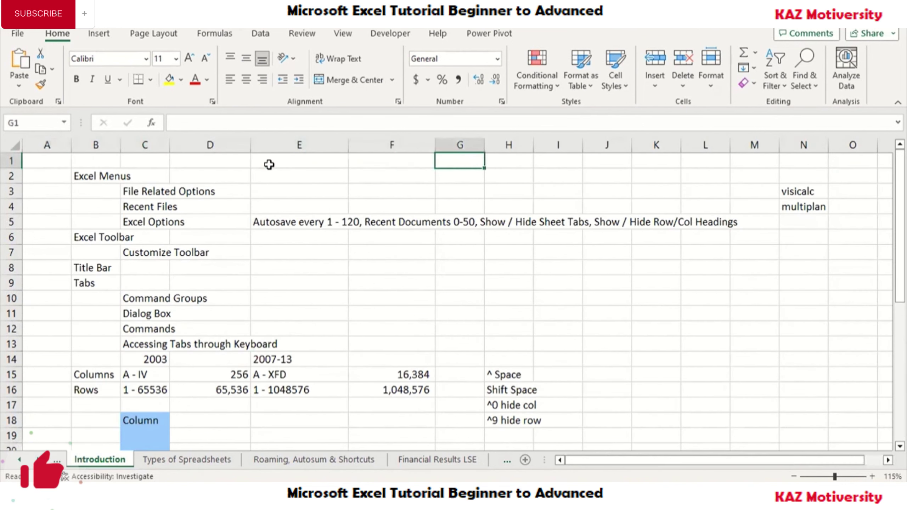
key(Left)
key(ctrl+Down)
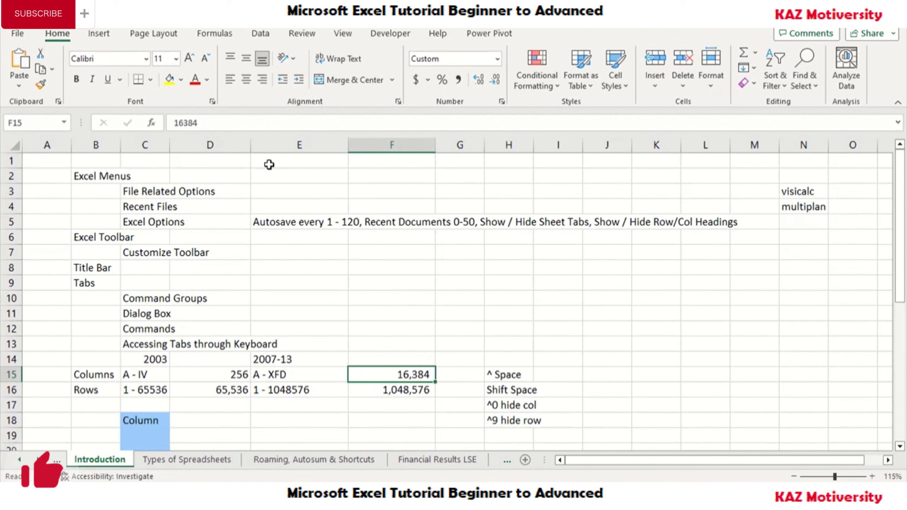
key(Down)
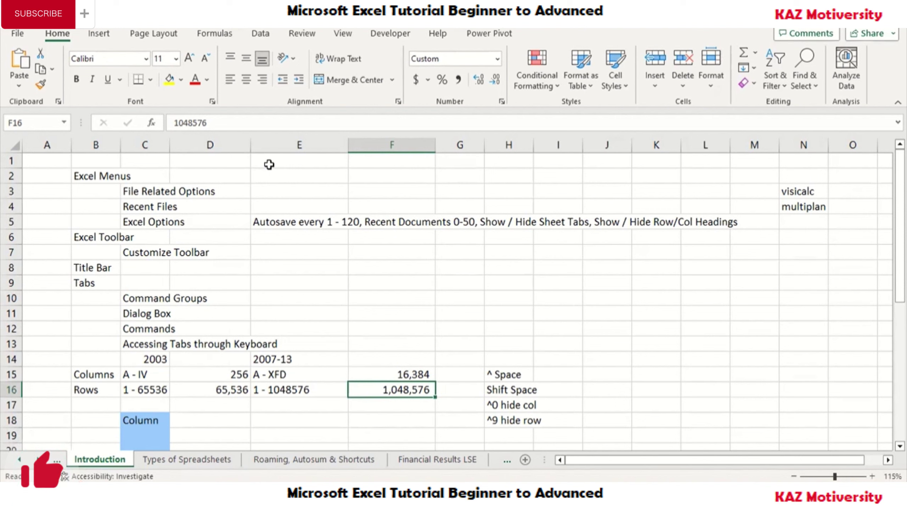
key(Up)
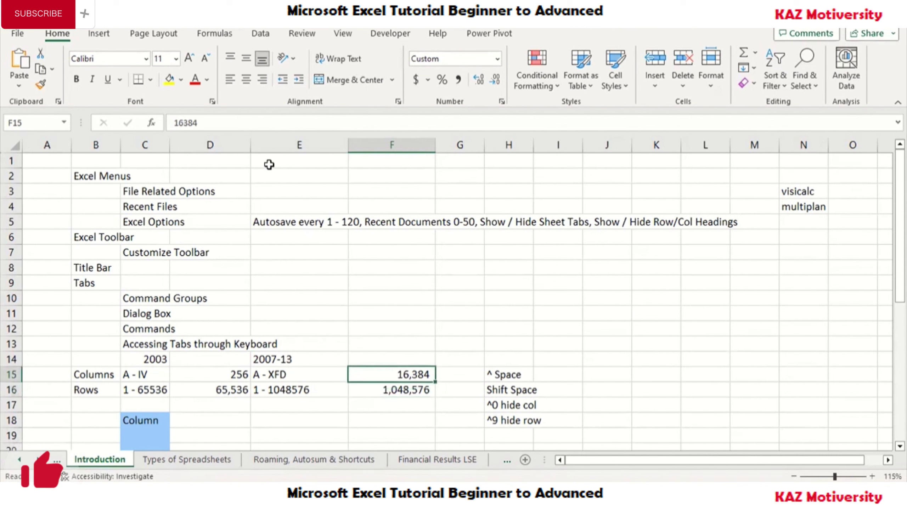
key(Down)
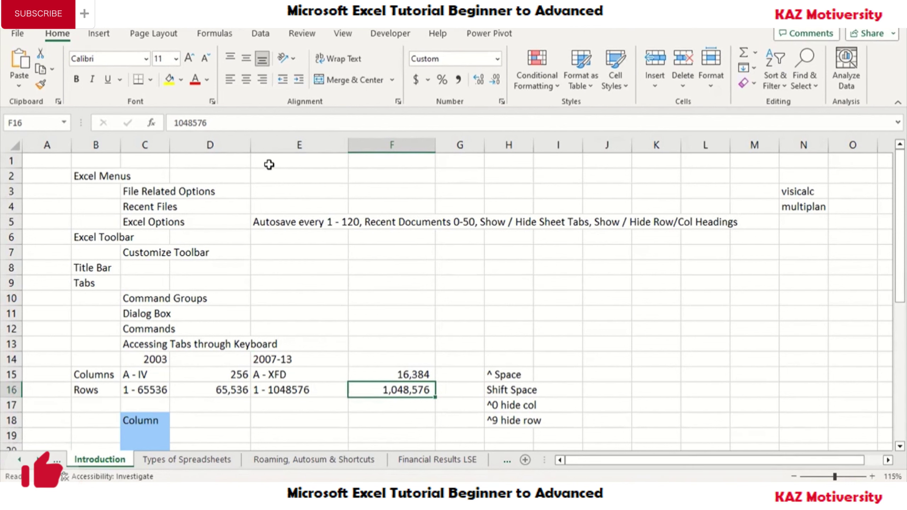
click(391, 280)
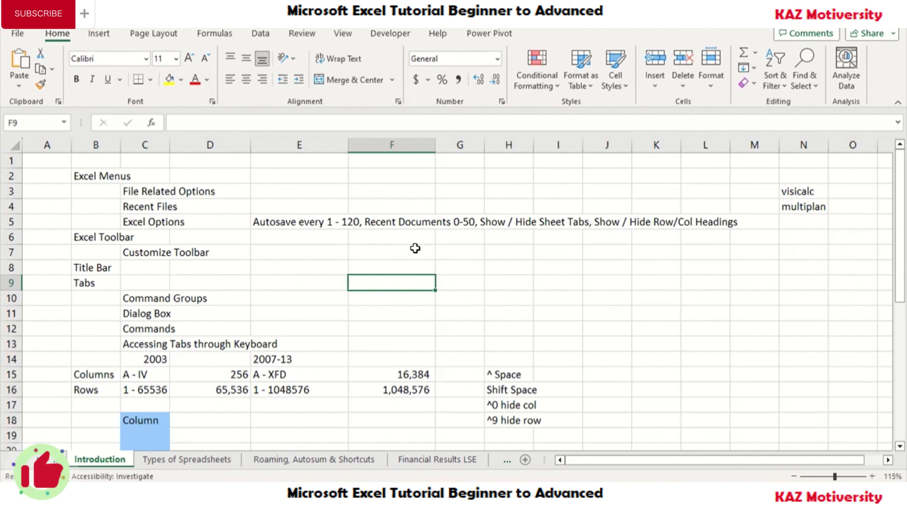
key(Down)
key(Down)
key(Down)
key(Down)
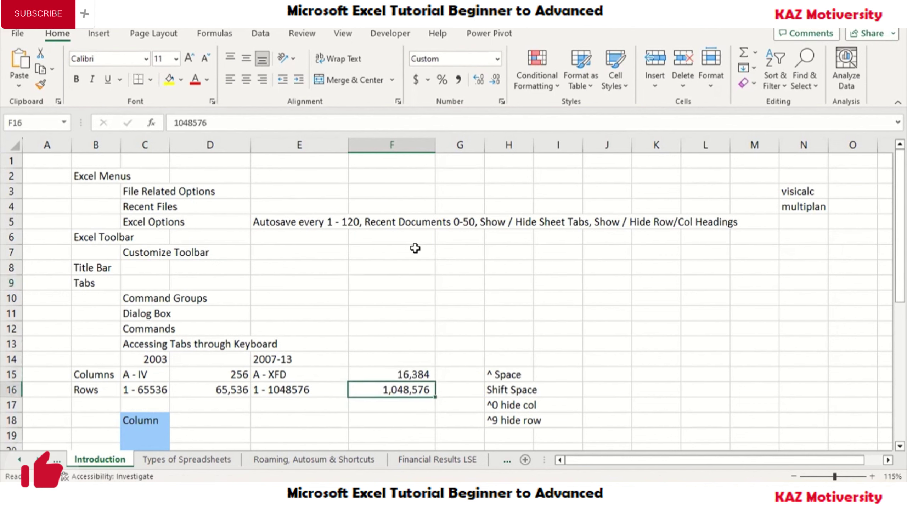
key(Down)
key(Down)
key(Down)
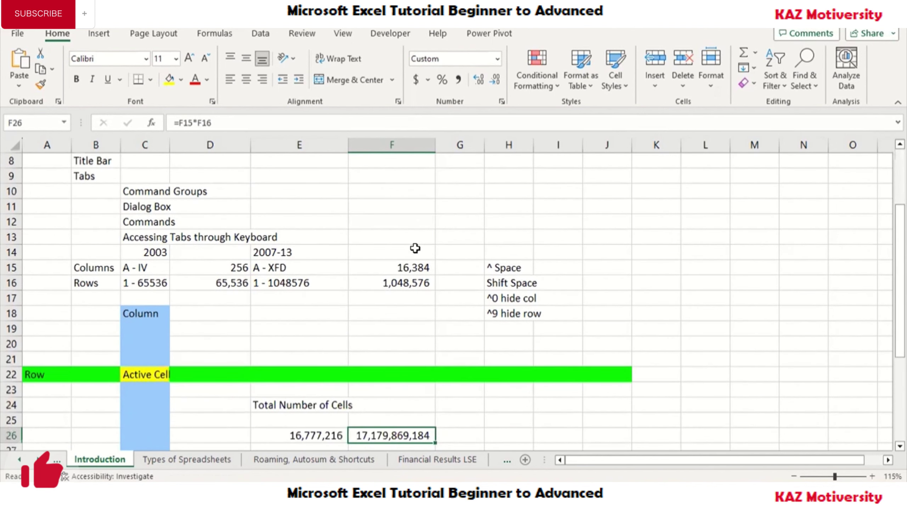
key(F2)
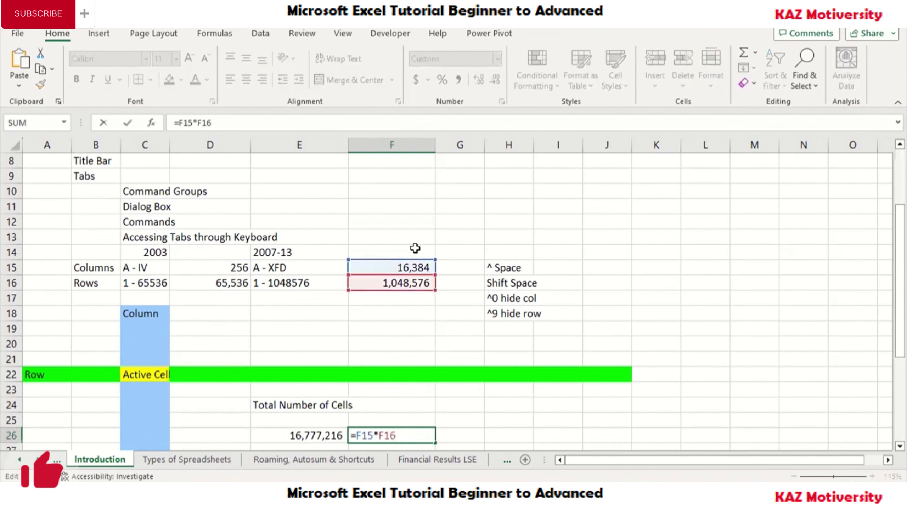
key(ctrl+Return)
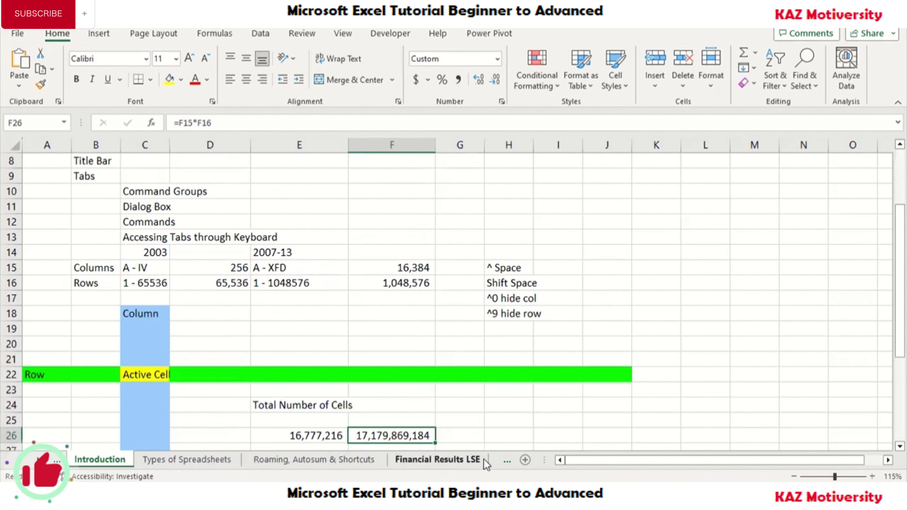
click(407, 278)
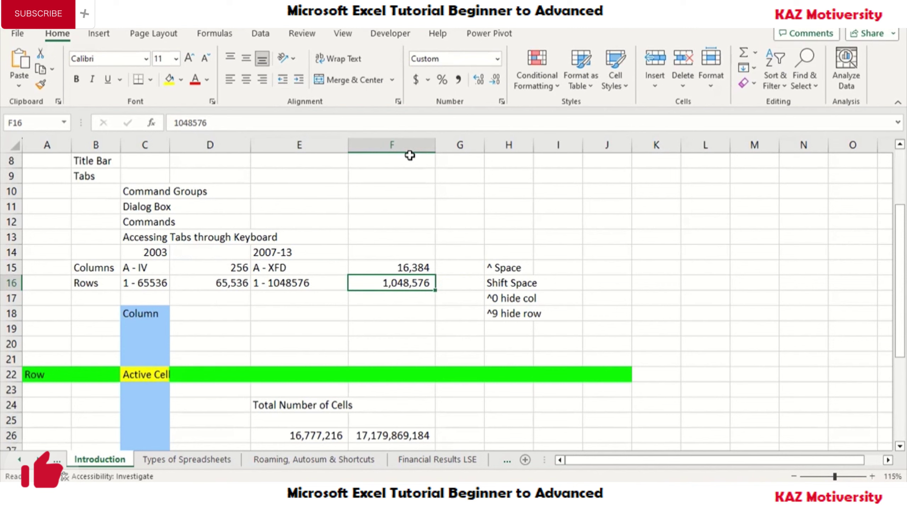
key(Up)
key(Up)
key(Up)
key(Up)
key(Up)
key(Up)
key(Up)
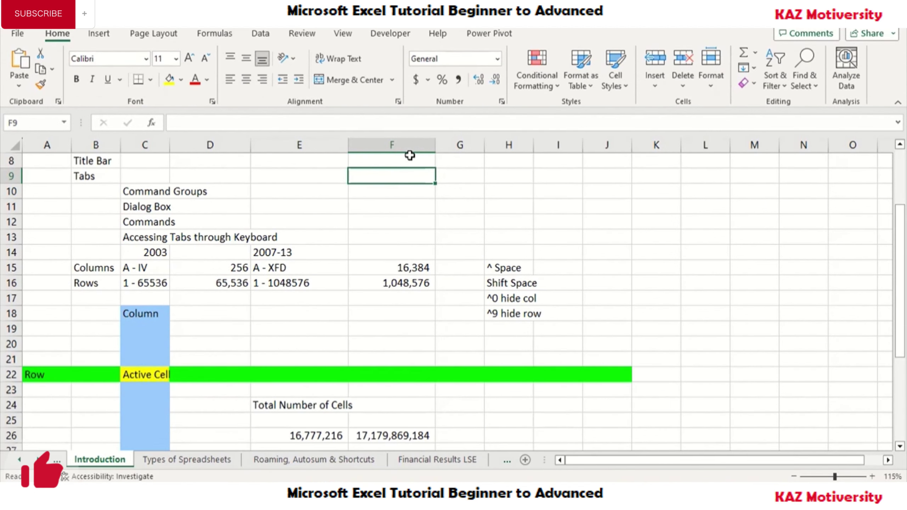
Type 64000 into F8 beside the Title Bar row and reselect that cell
double_click(410, 158)
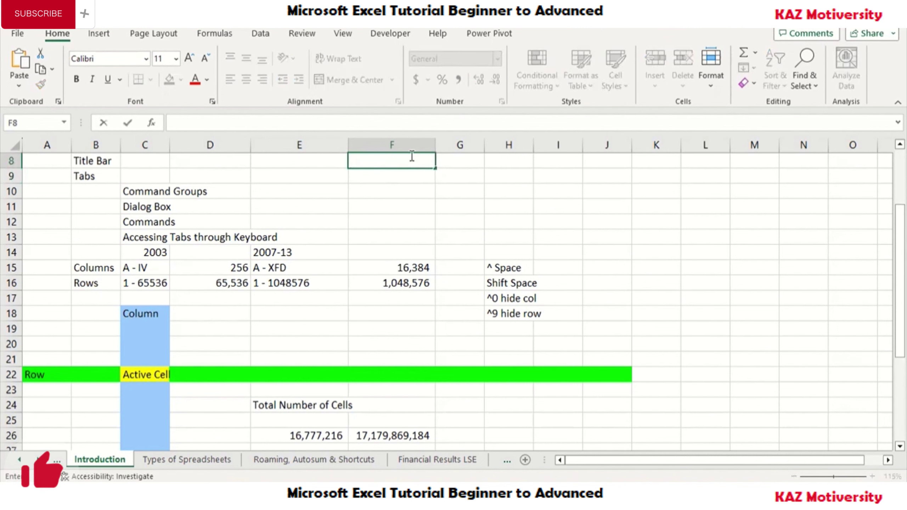
text(6)
text(4000)
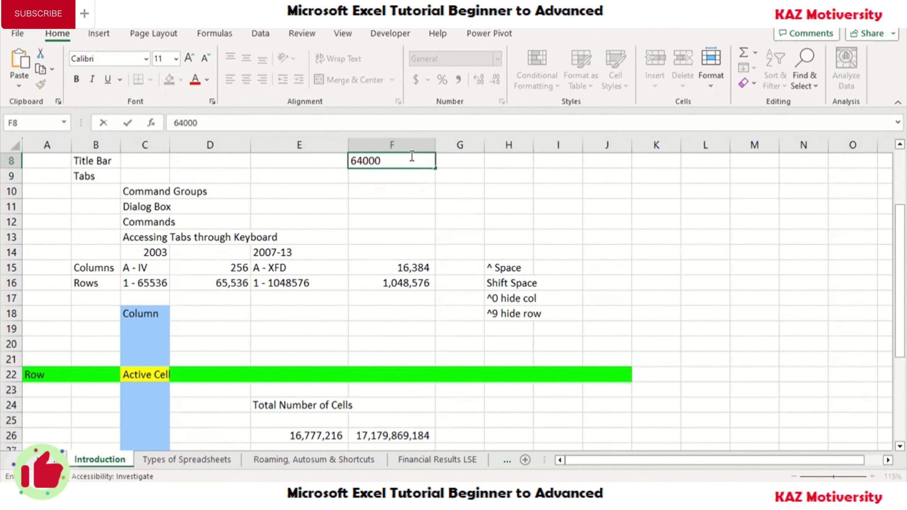
key(Return)
click(411, 159)
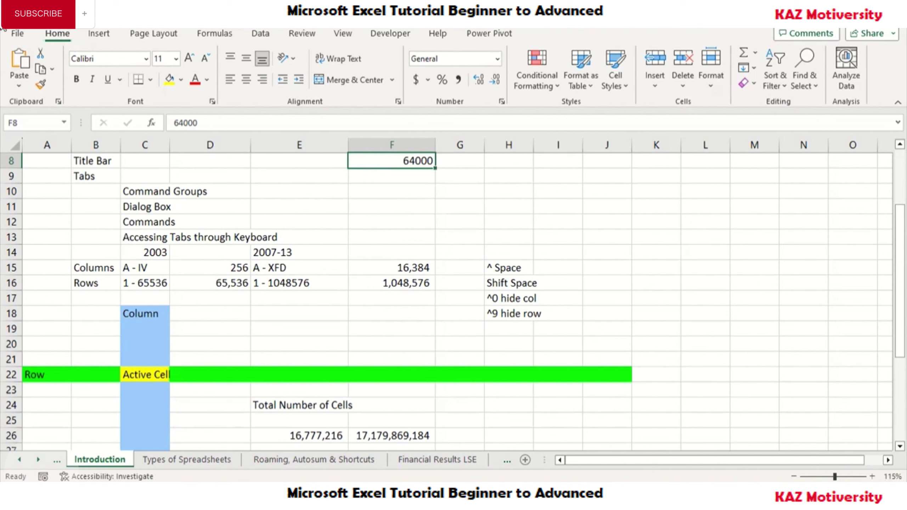
click(13, 36)
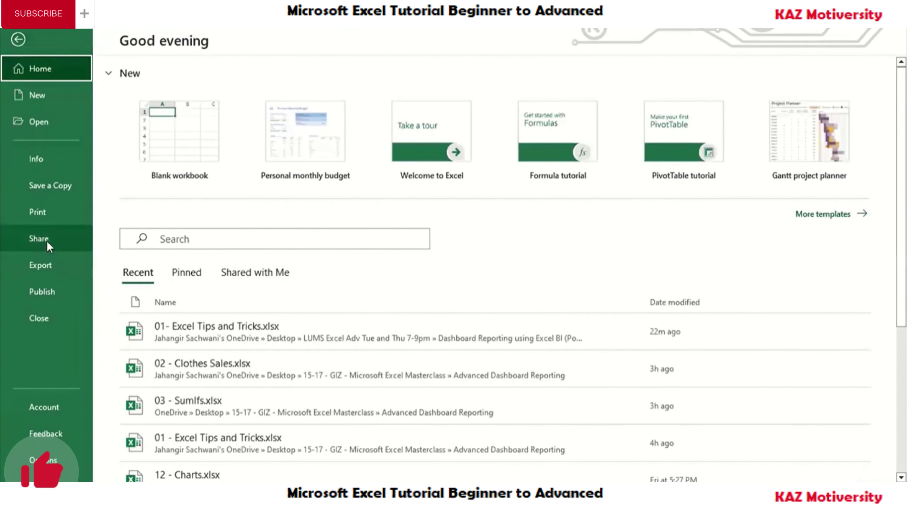
click(73, 263)
click(226, 139)
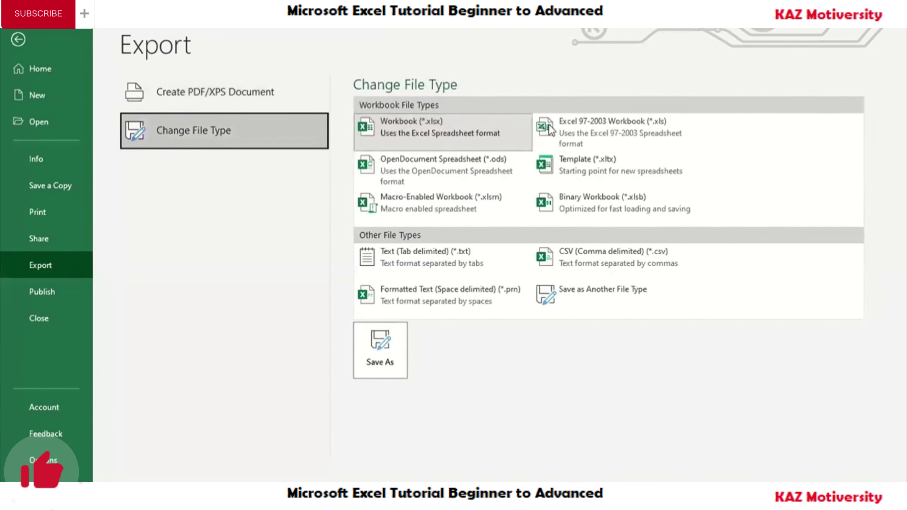
click(576, 121)
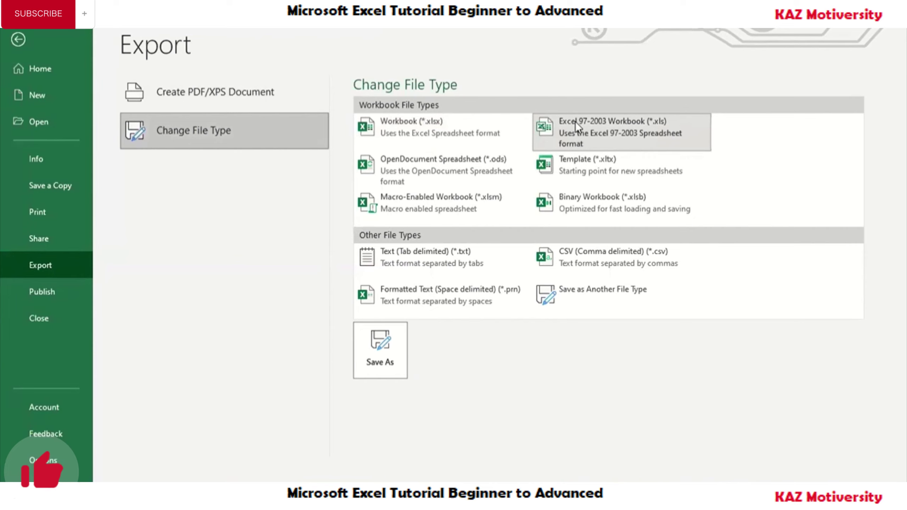
click(434, 129)
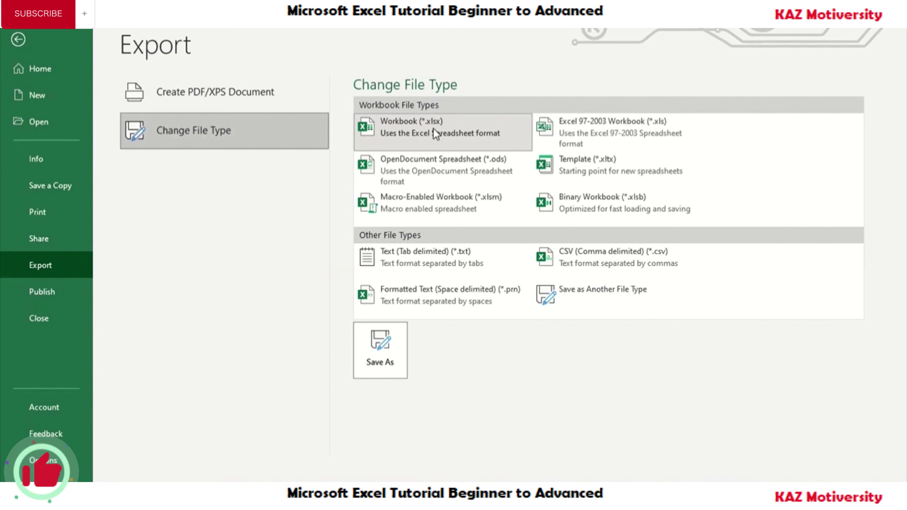
key(Escape)
click(379, 216)
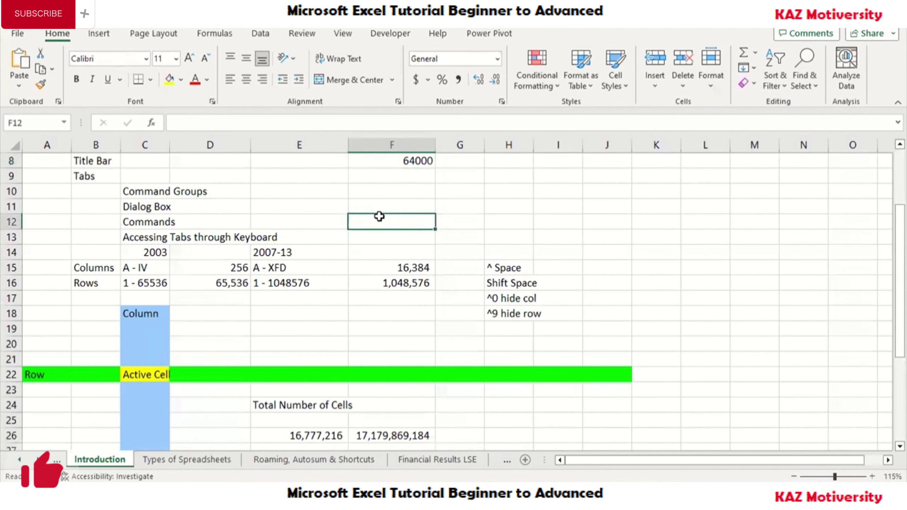
Go to the Roaming, Autosum & Shortcuts sheet, select A5 and zoom in to 120%
key(ctrl+Page_Down)
key(ctrl+Page_Down)
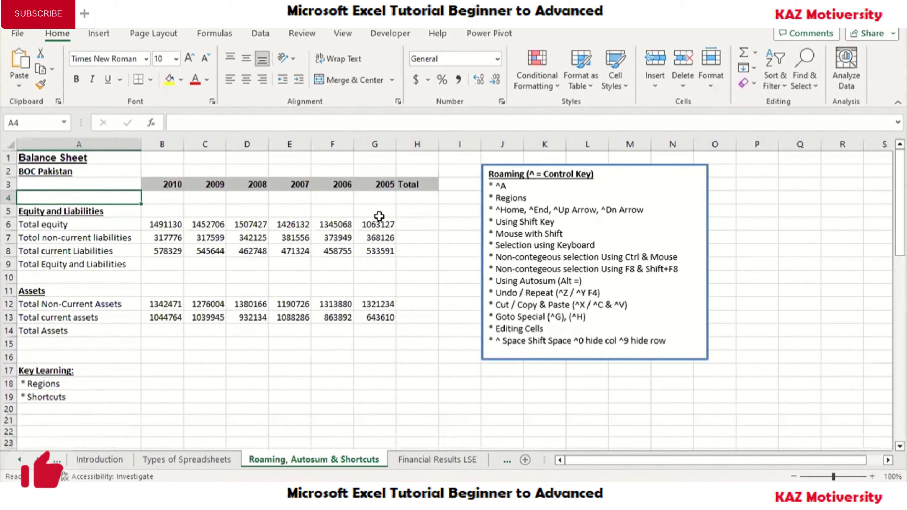
click(97, 213)
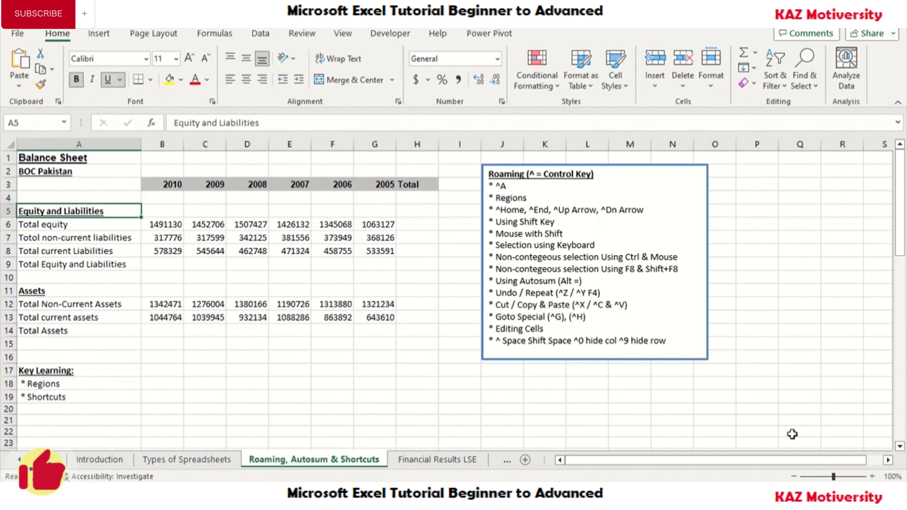
click(871, 476)
click(871, 476)
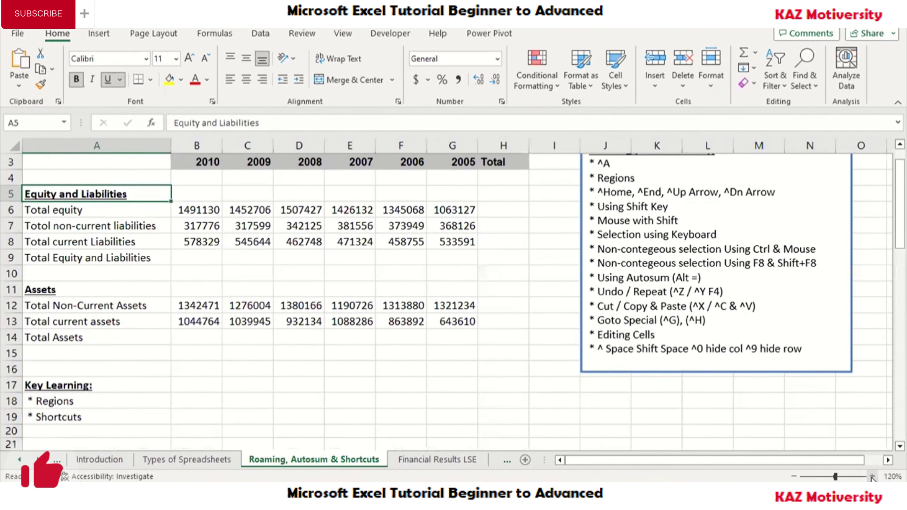
scroll(353, 287, up, 2)
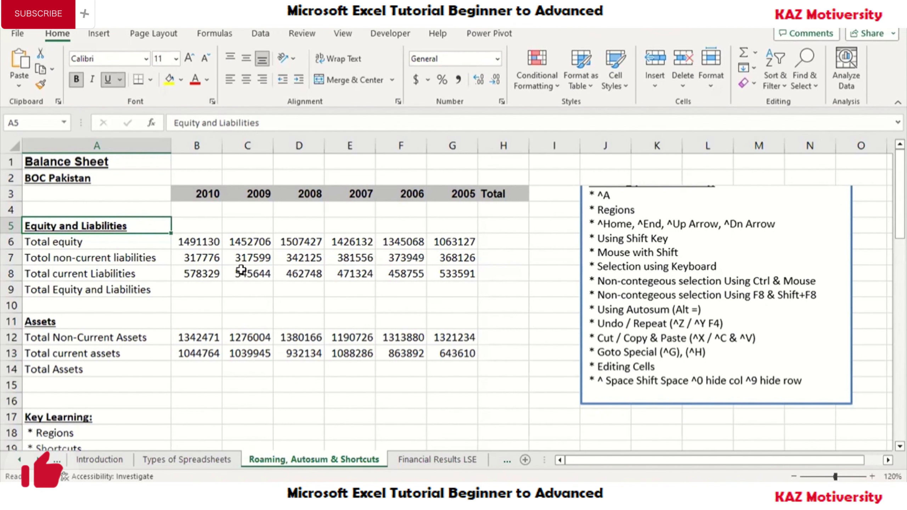
key(ctrl+a)
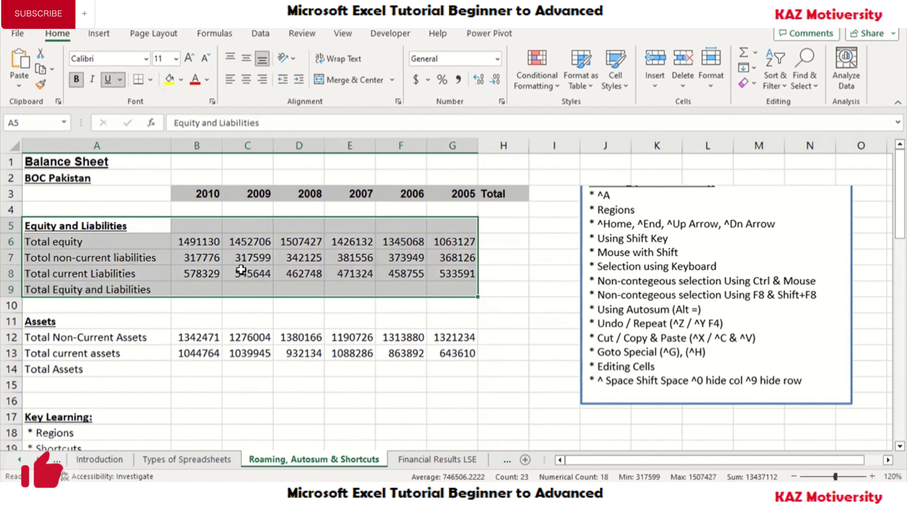
key(ctrl+a)
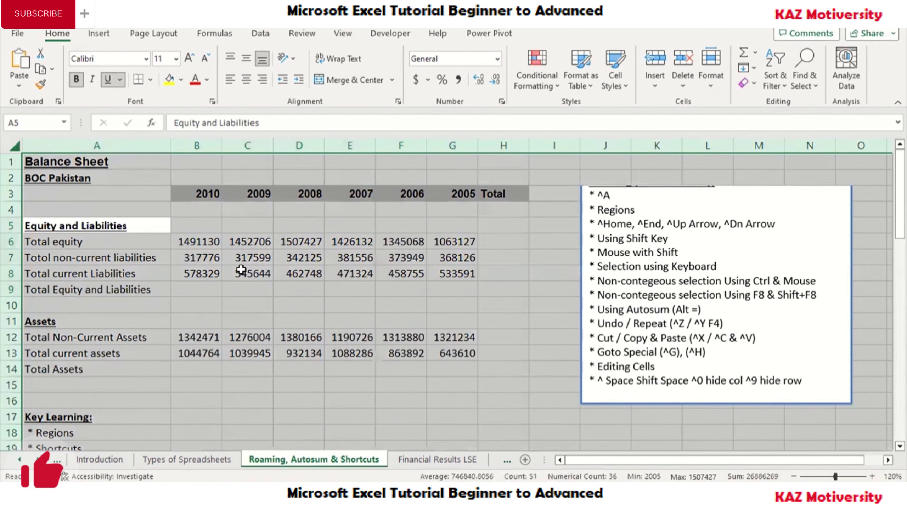
click(242, 269)
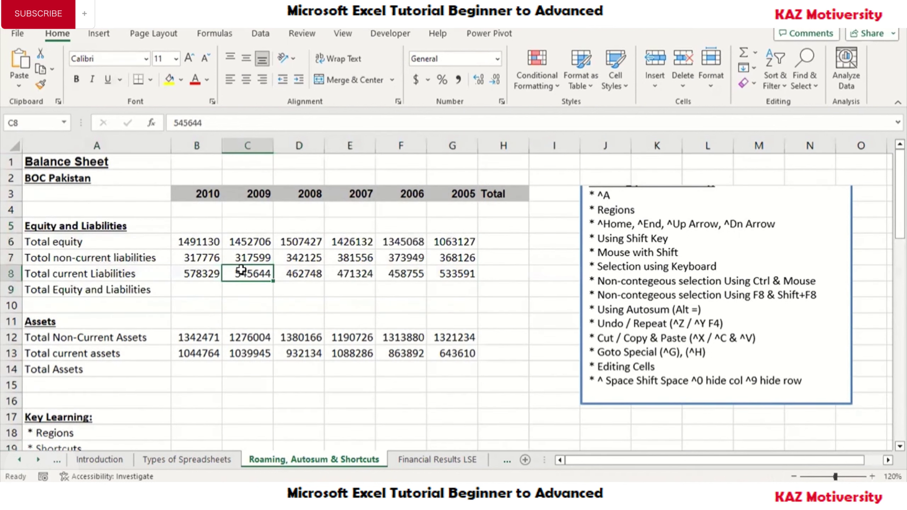
click(243, 348)
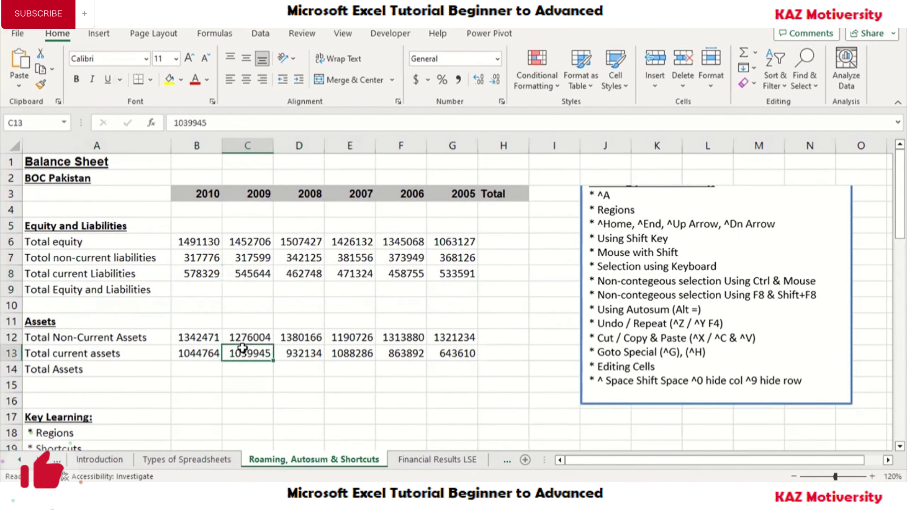
key(ctrl+a)
key(ctrl+q)
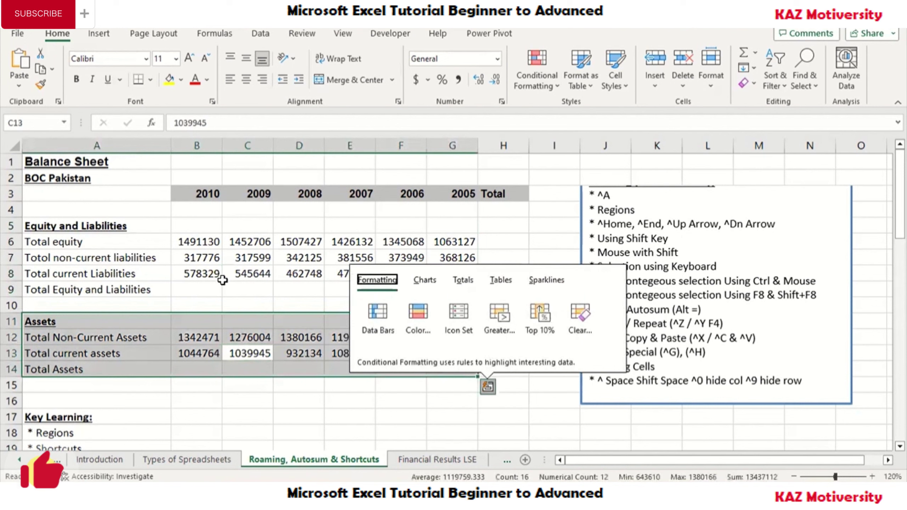
click(220, 270)
key(ctrl+a)
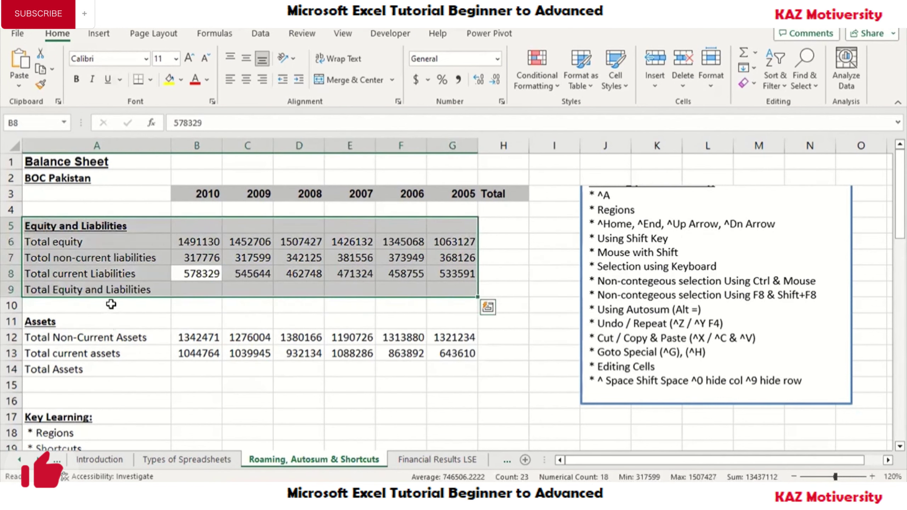
click(124, 302)
key(ctrl+a)
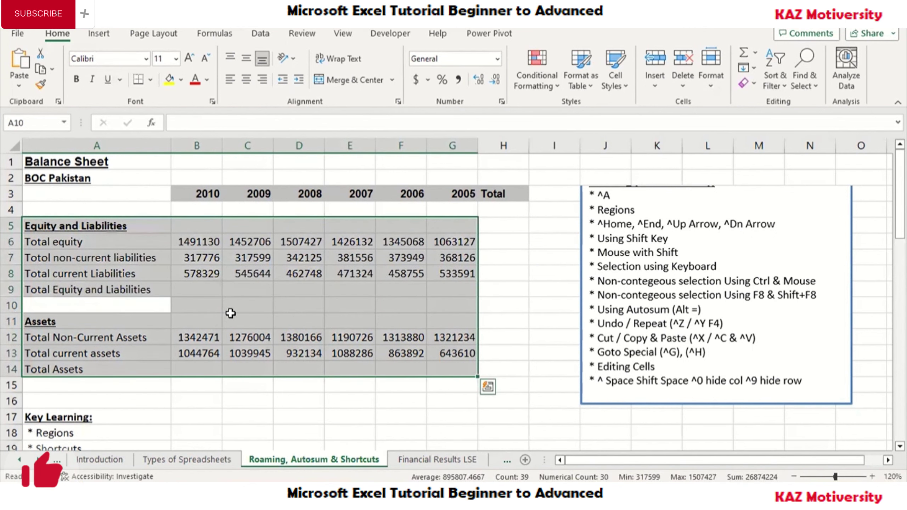
click(230, 161)
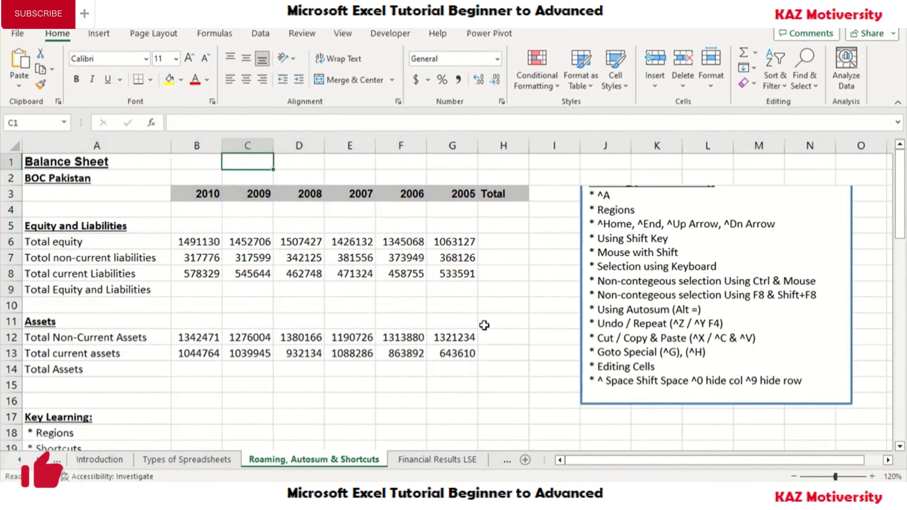
text(Regio)
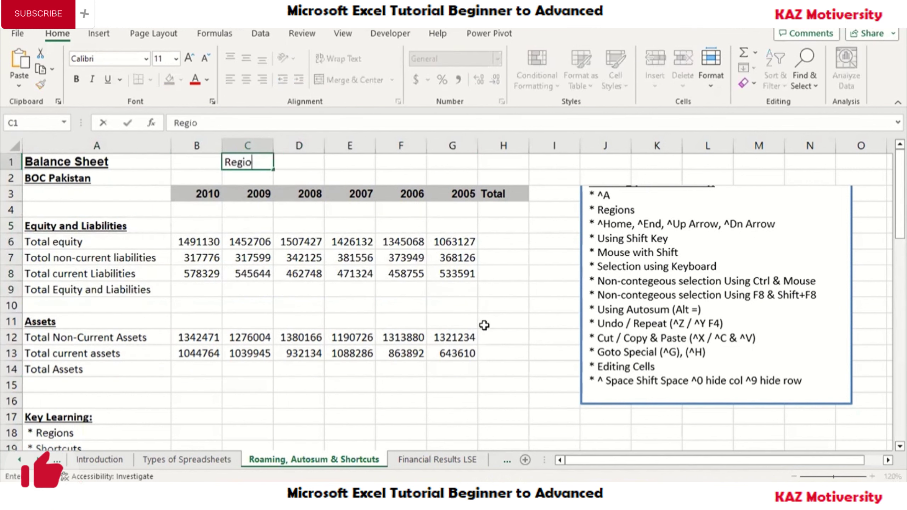
text(n)
key(Return)
key(Up)
key(Right)
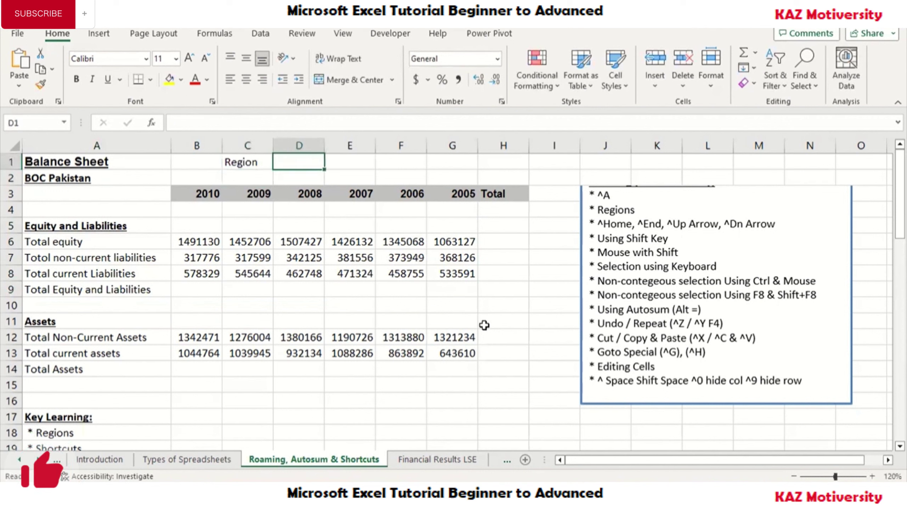
key(Left)
key(F2)
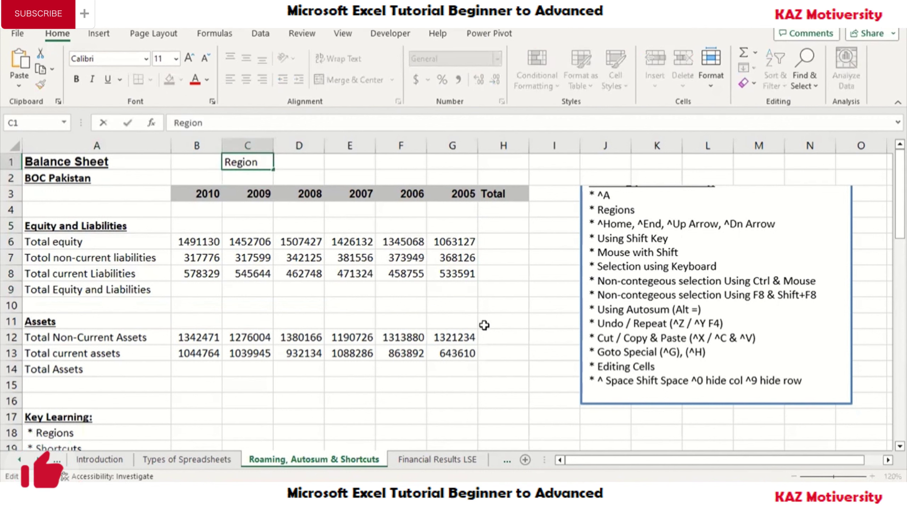
text(= Data)
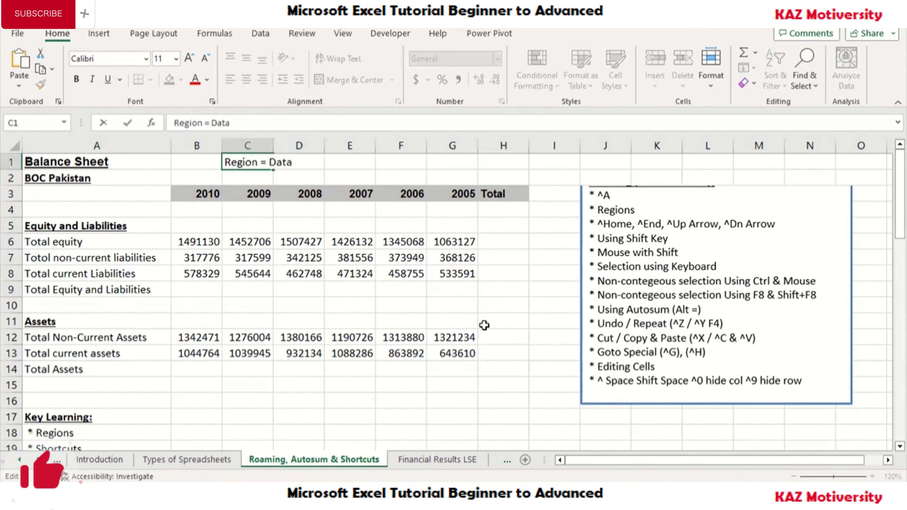
text( Set)
key(Return)
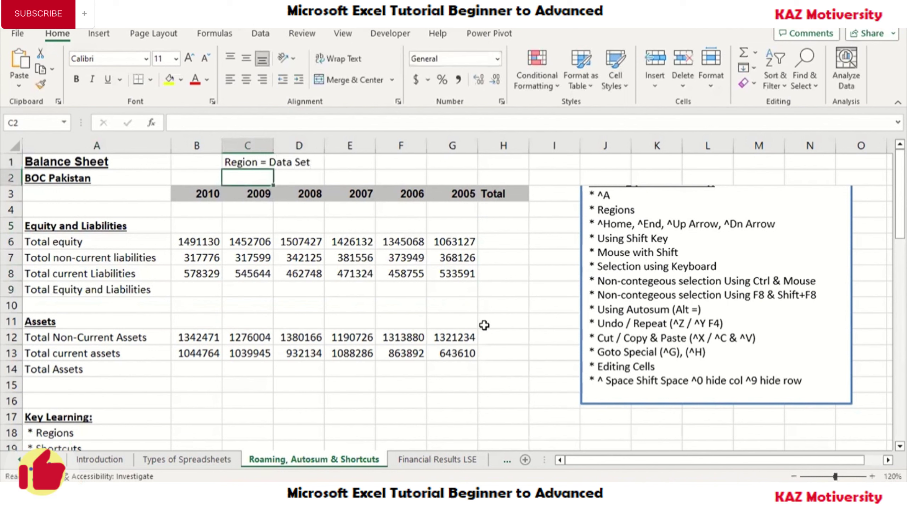
mouse_move(145, 223)
mouse_down()
mouse_move(364, 288)
mouse_move(458, 292)
mouse_up()
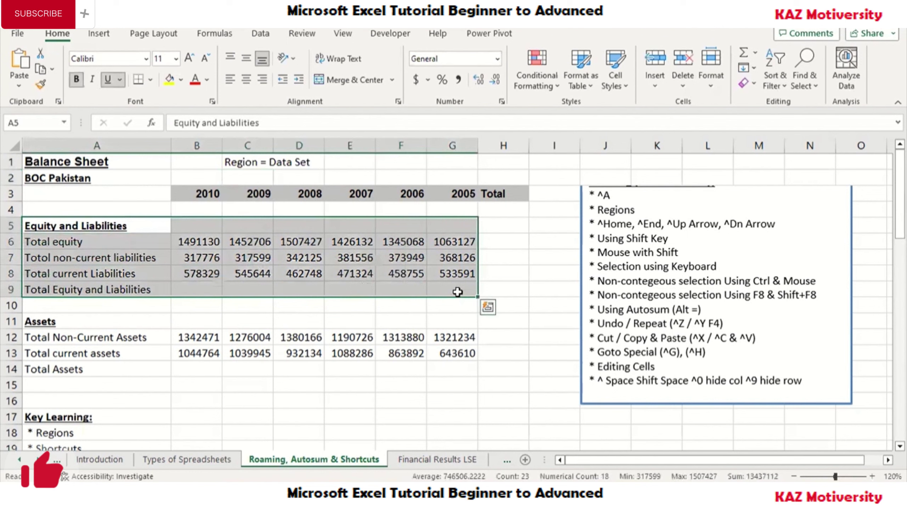
drag(136, 318, 445, 362)
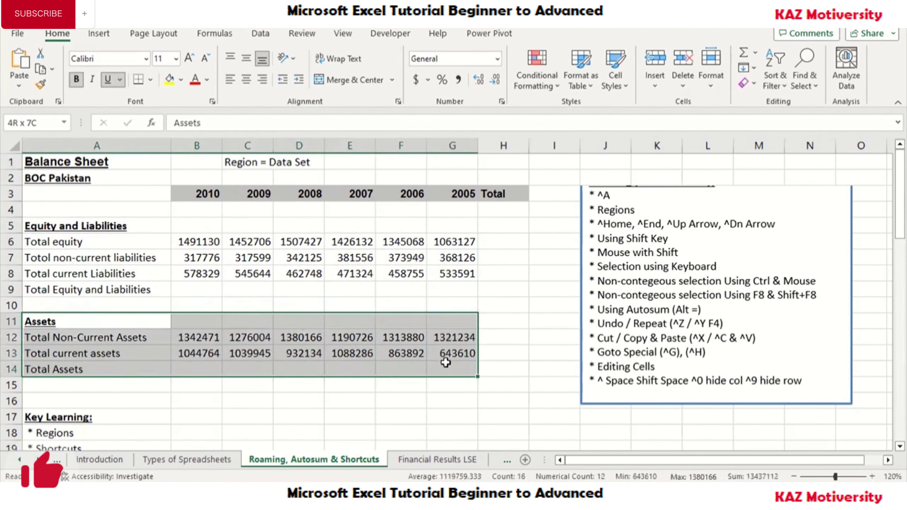
click(535, 291)
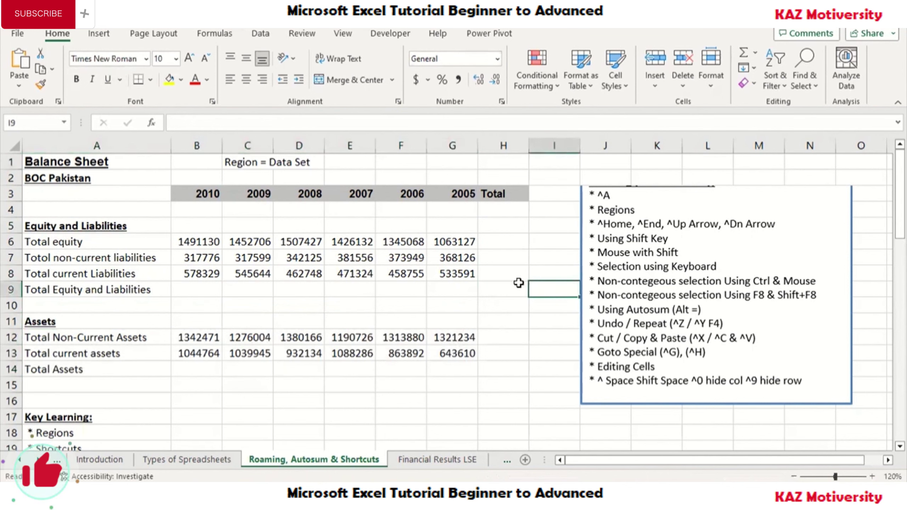
key(ctrl+a)
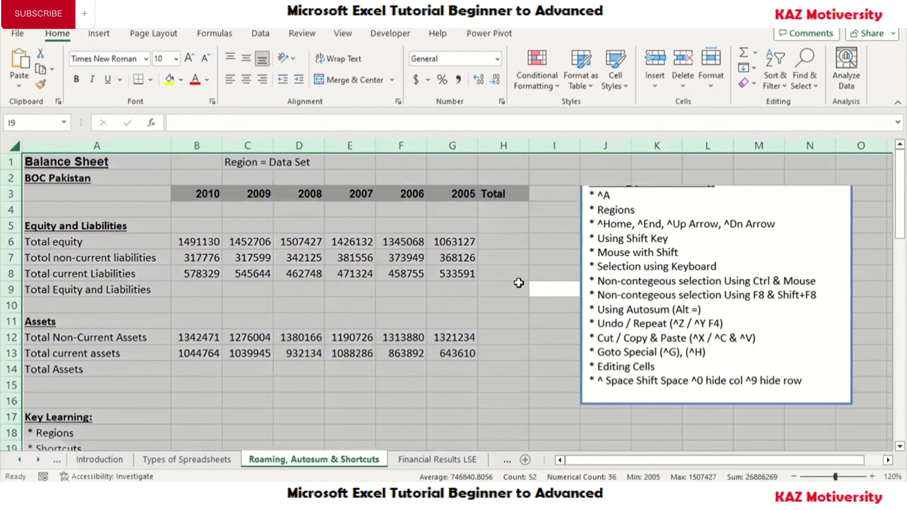
click(519, 282)
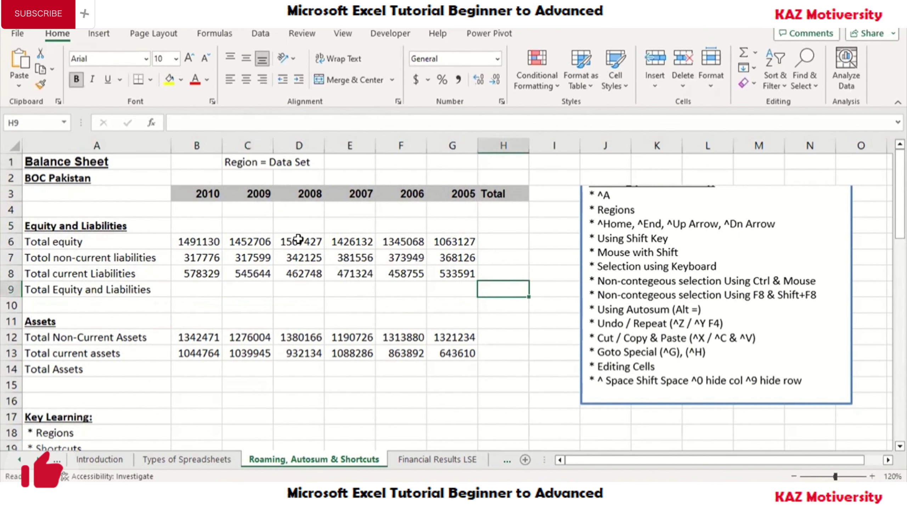
click(217, 271)
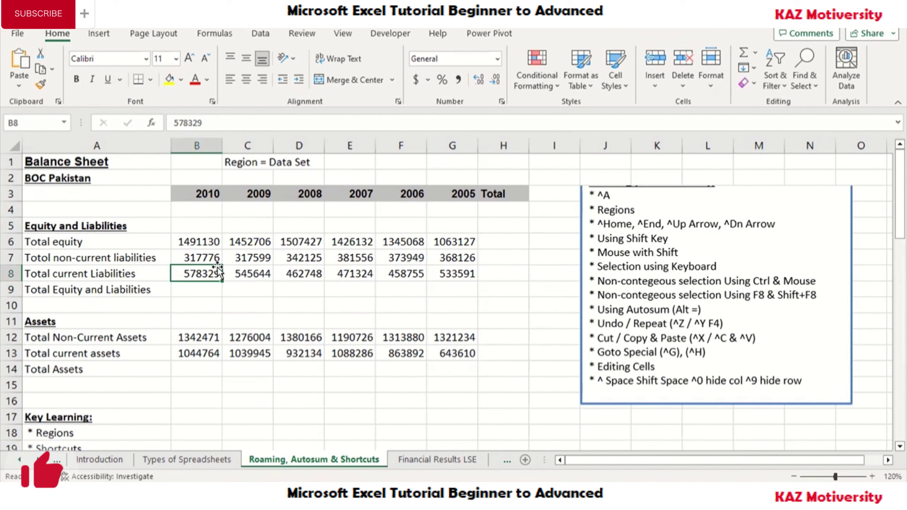
click(243, 164)
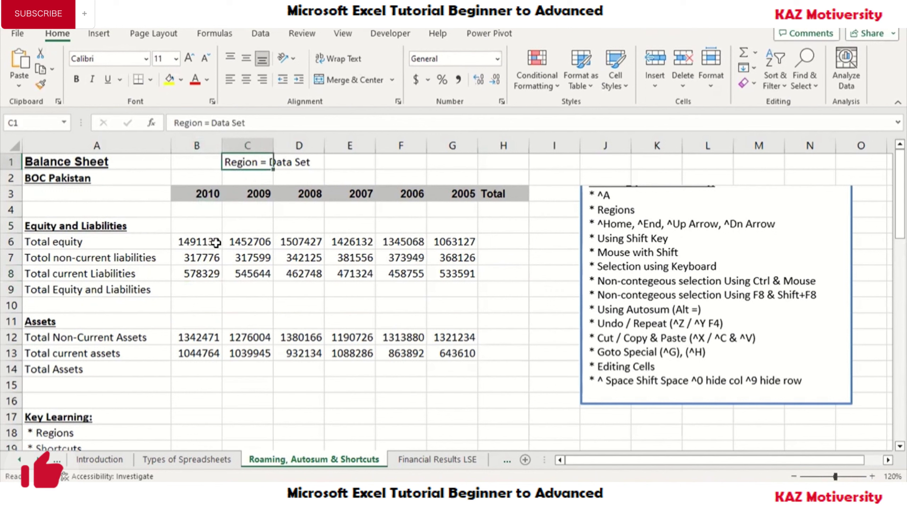
click(216, 243)
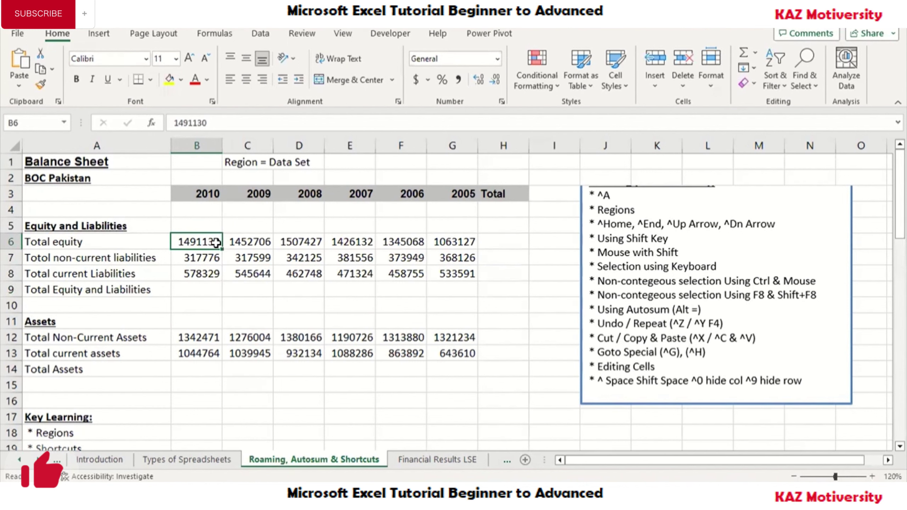
click(156, 257)
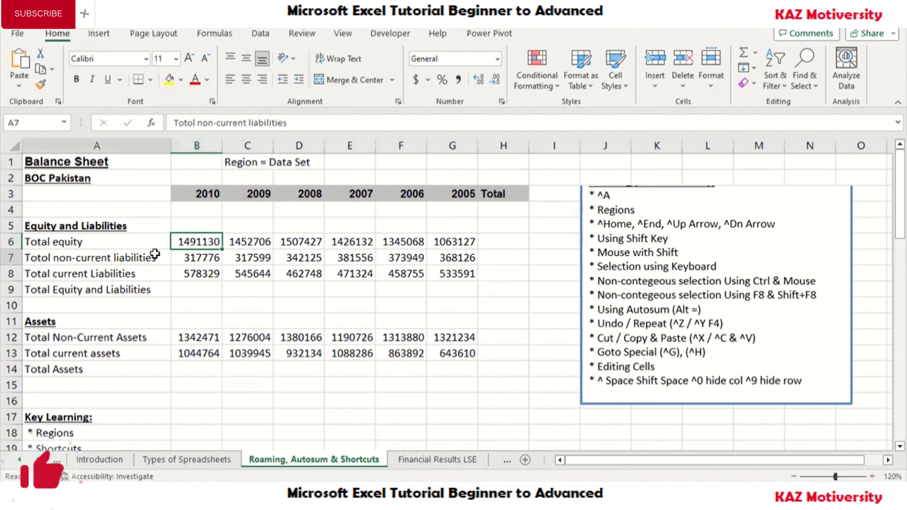
click(207, 252)
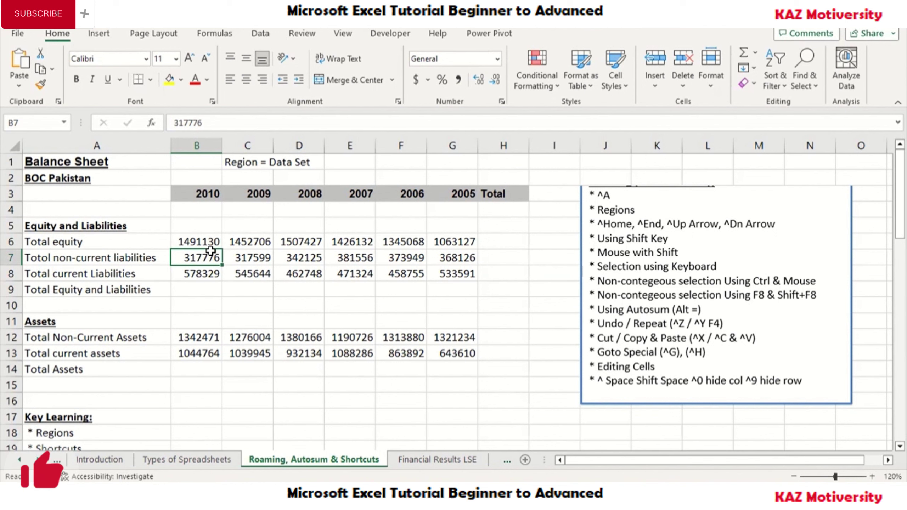
Cut the B3:H3 year headers and paste them into row 5
click(207, 193)
key(ctrl+Right)
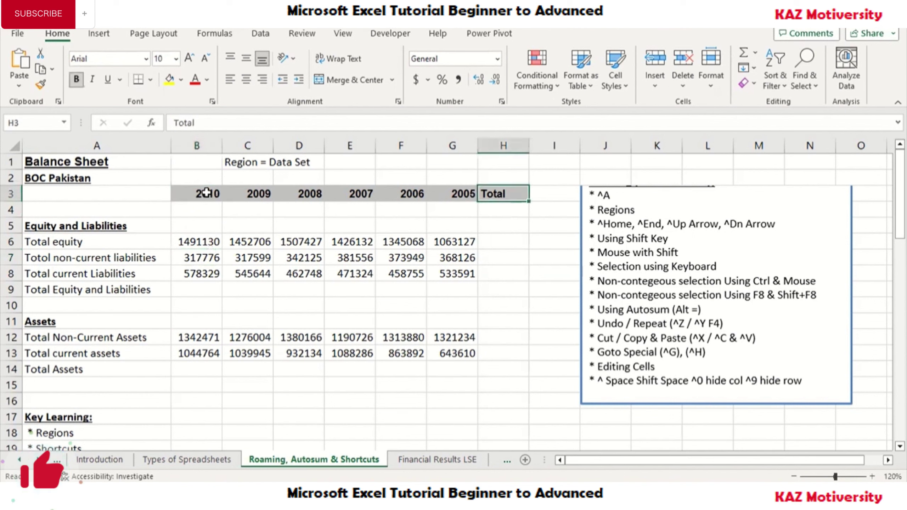
click(207, 193)
key(ctrl+shift+Right)
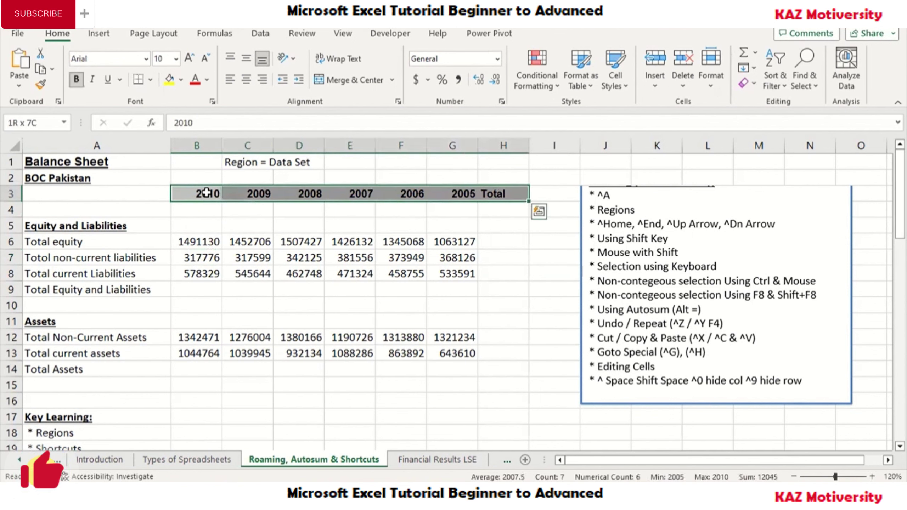
key(ctrl+c)
key(Down)
key(Down)
key(ctrl+v)
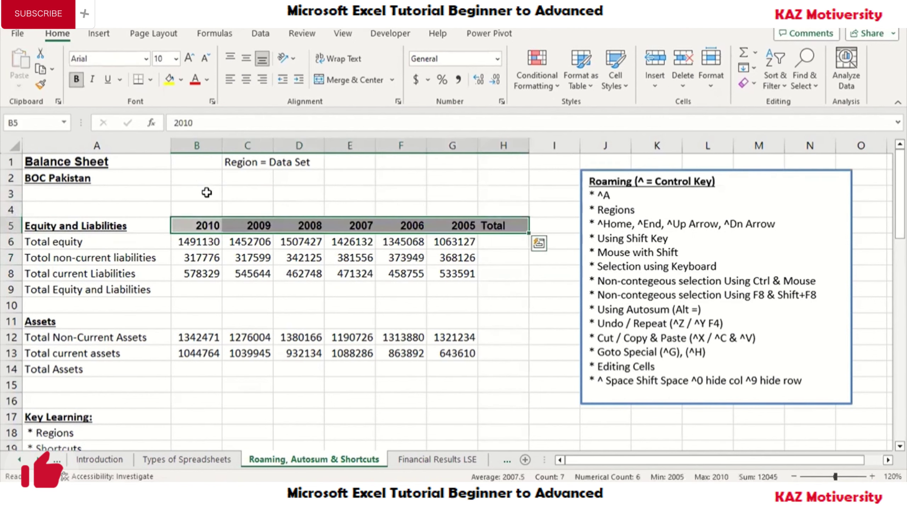
key(Left)
Move along the non-current liabilities figures in row 7, then select empty cell F1
key(Down)
key(Down)
key(Right)
key(Right)
key(Right)
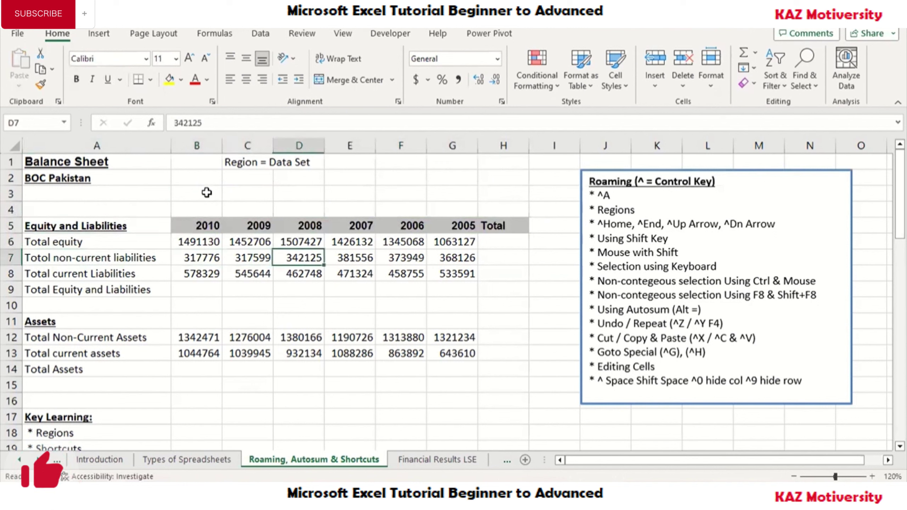
key(Right)
key(Left)
key(Left)
key(Left)
key(Left)
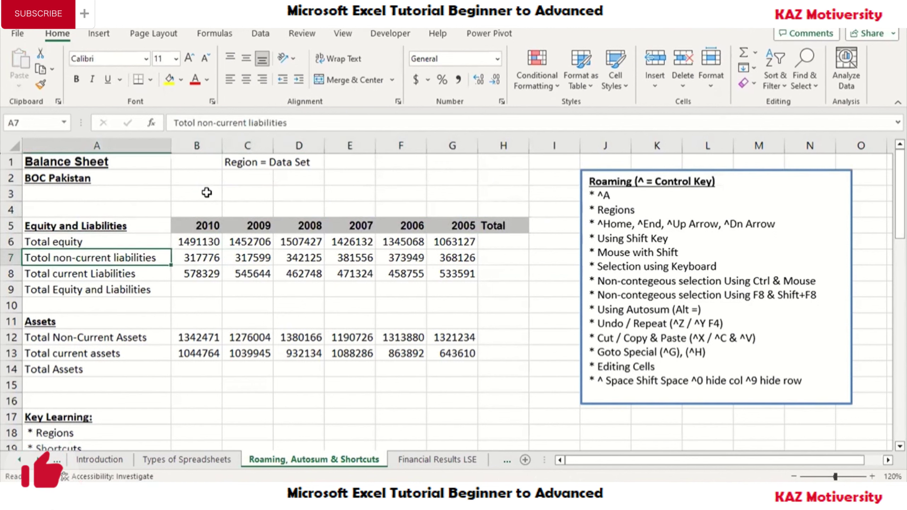
key(Right)
key(Right)
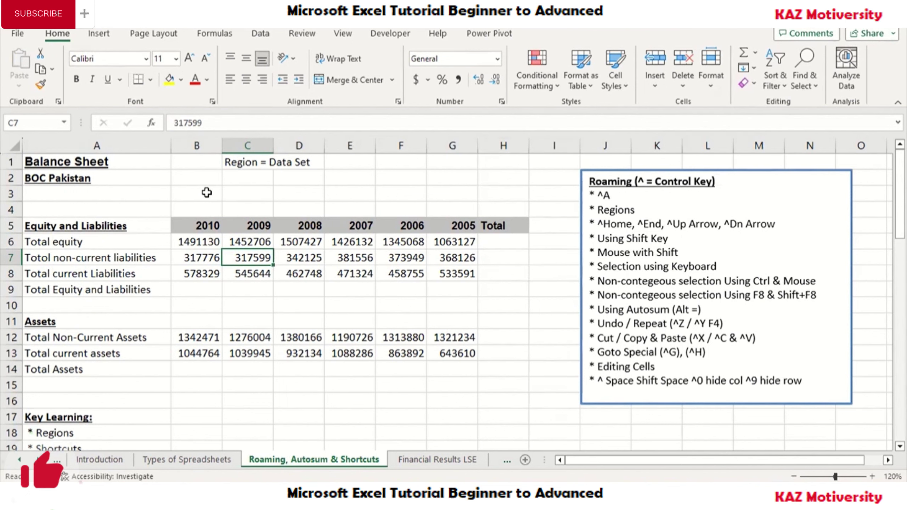
click(300, 257)
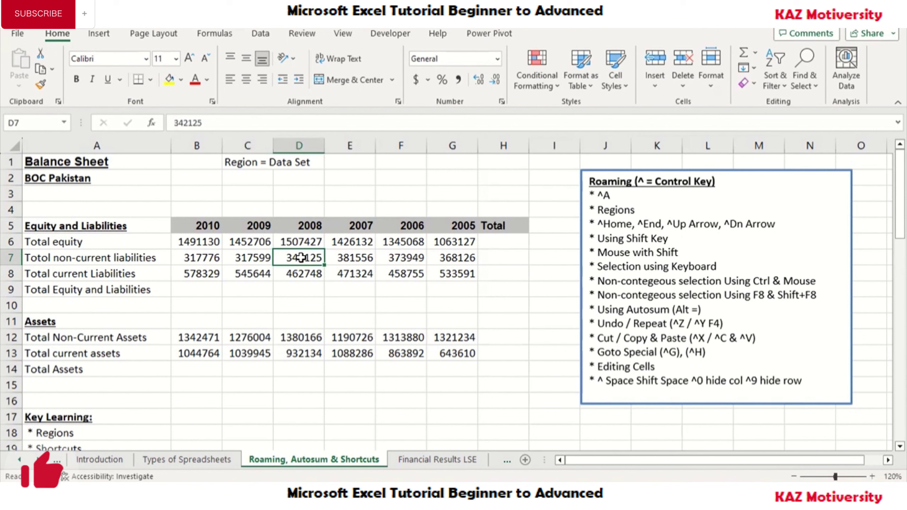
click(400, 163)
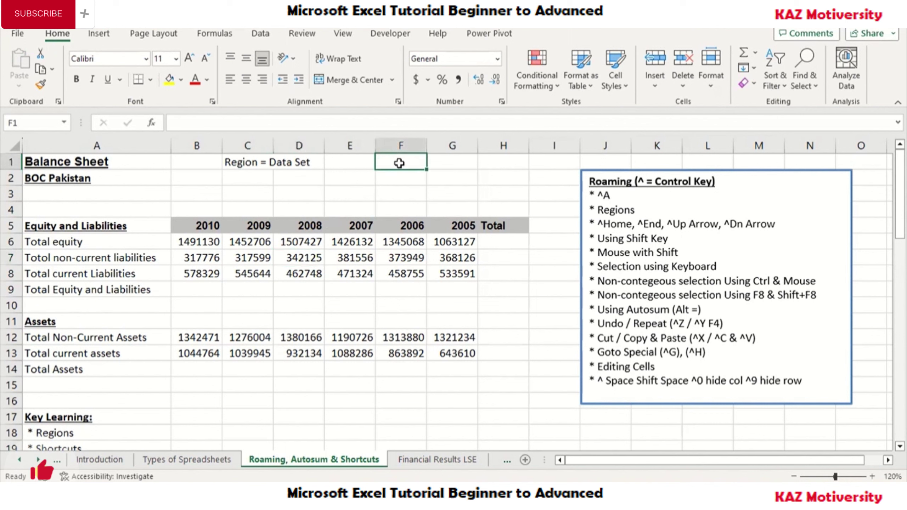
Enter the note 'Ctrl Shift L' in cell F1
text(Cr)
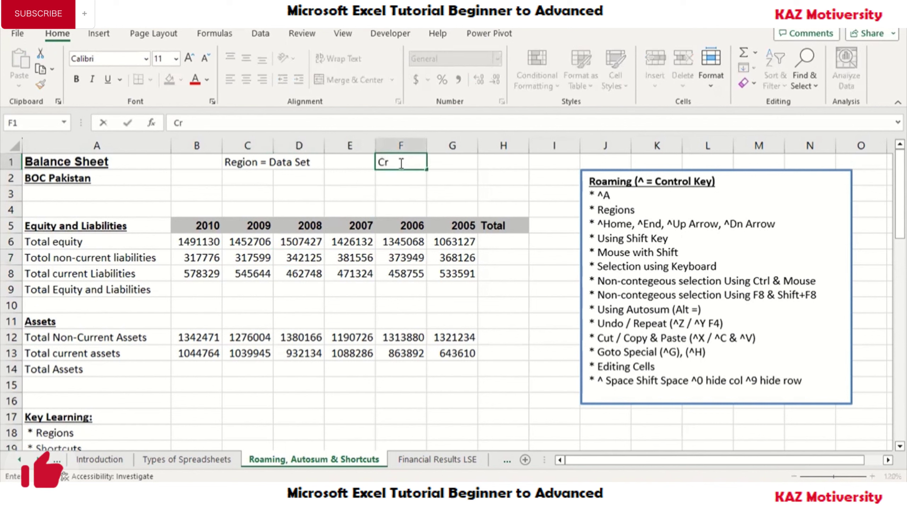
key(BackSpace)
text(trl Sh)
text(ift L)
key(BackSpace)
text(L)
key(Return)
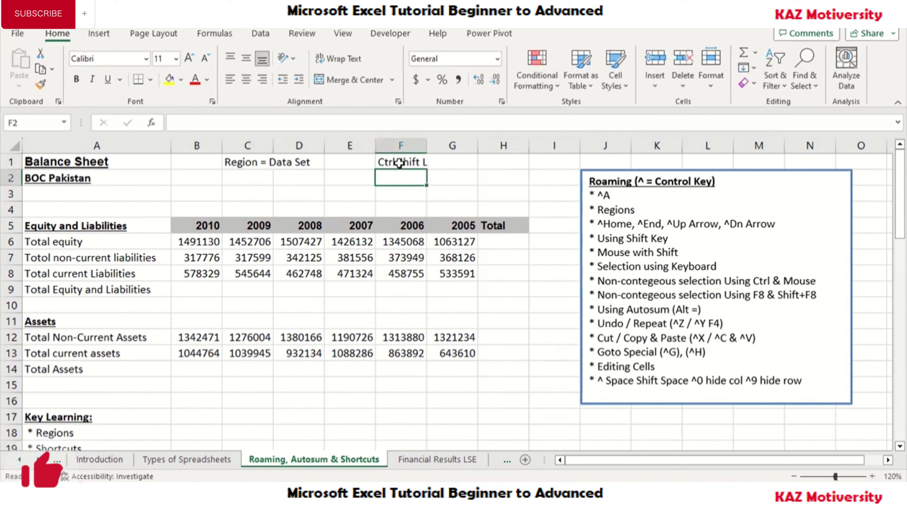
Turn the row 5 header filters on and off with Ctrl+Shift+L, then show the Data ribbon
click(255, 264)
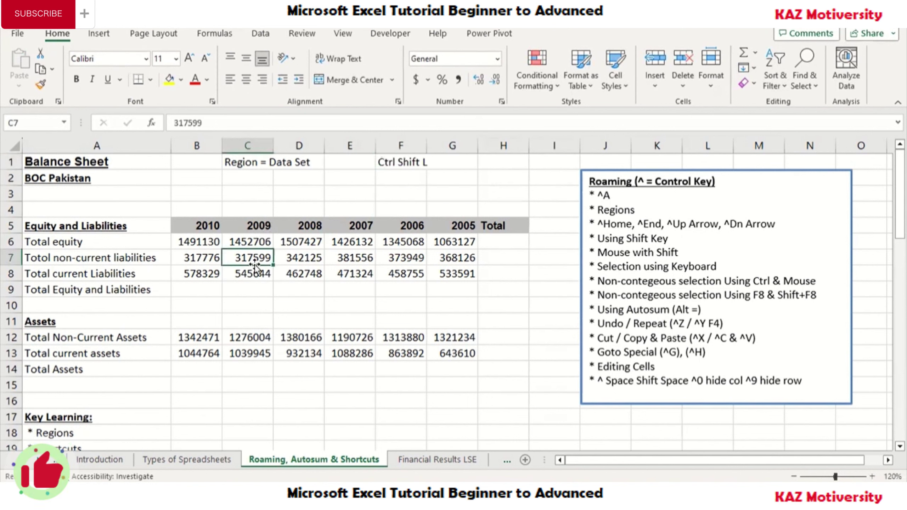
mouse_move(150, 223)
mouse_down()
mouse_move(484, 274)
mouse_move(486, 283)
mouse_up()
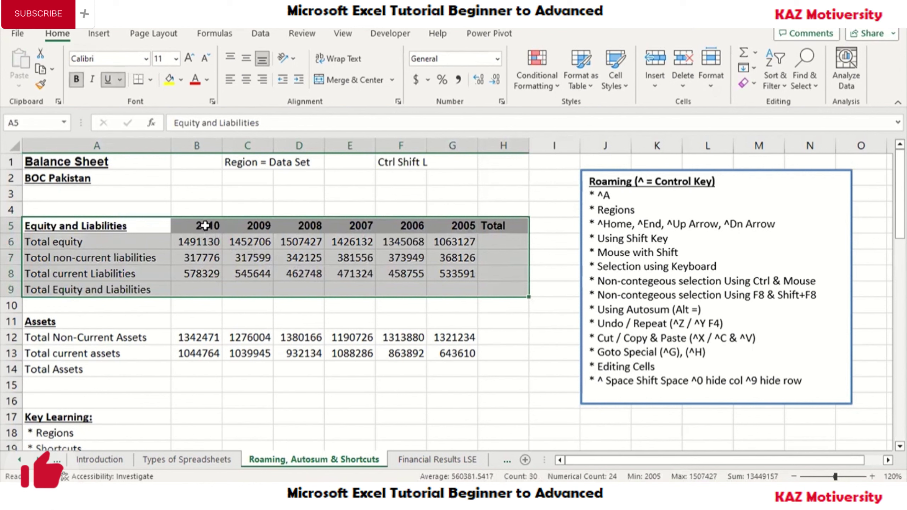
click(290, 262)
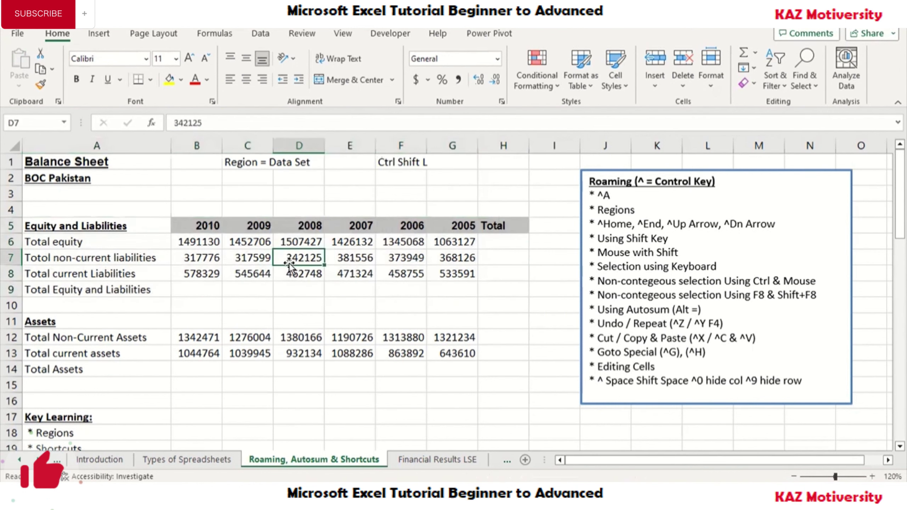
click(149, 261)
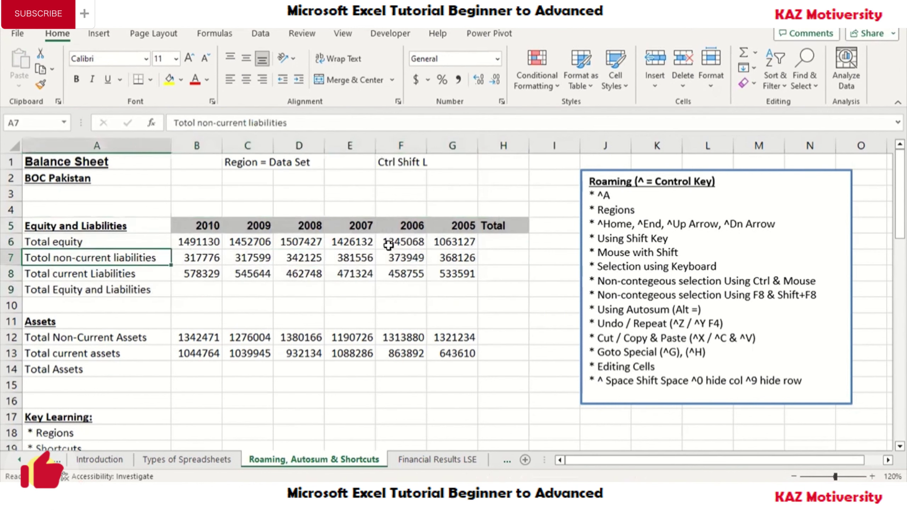
click(398, 260)
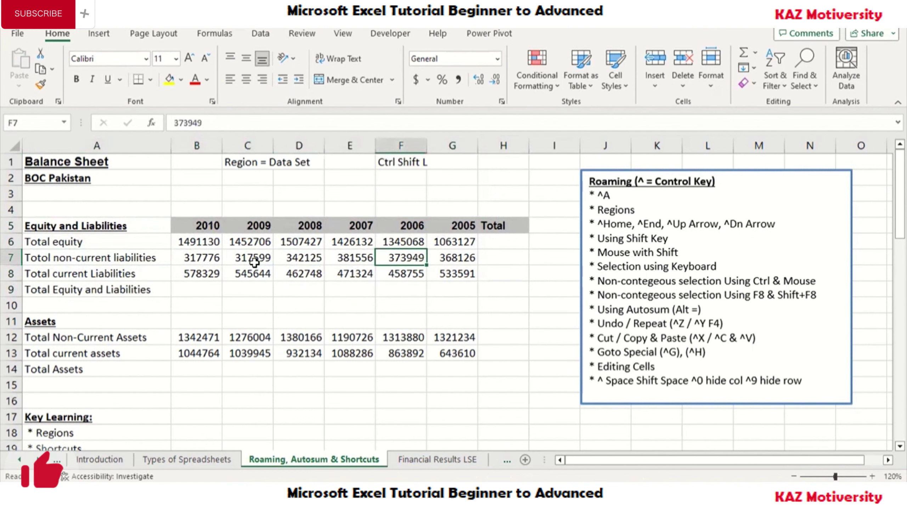
key(ctrl+shift+l)
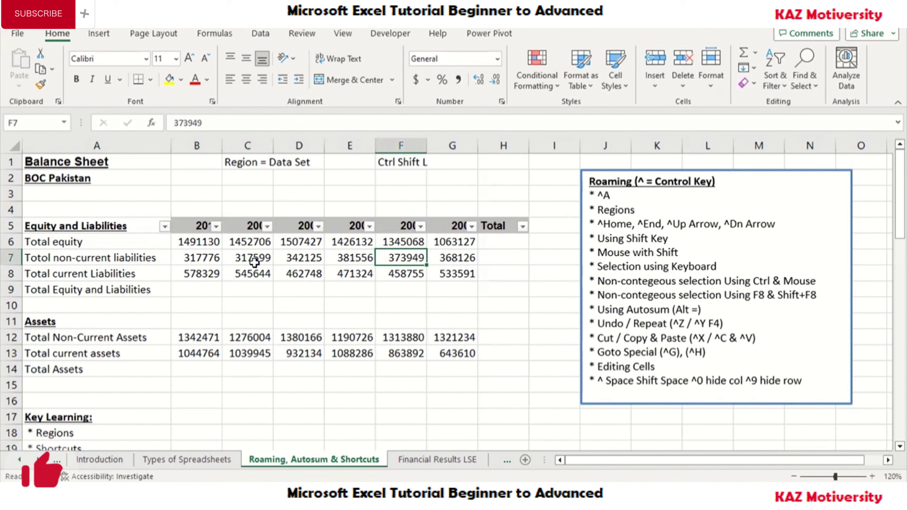
key(ctrl+shift+l)
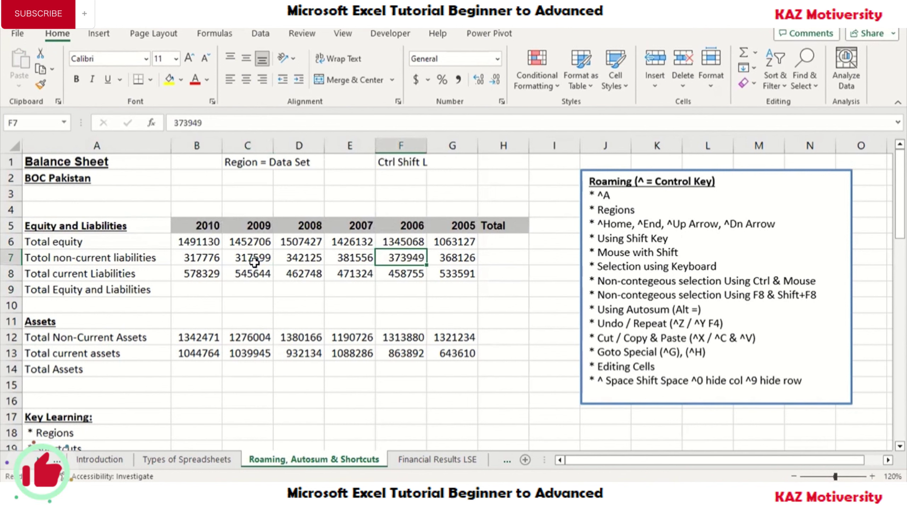
click(254, 263)
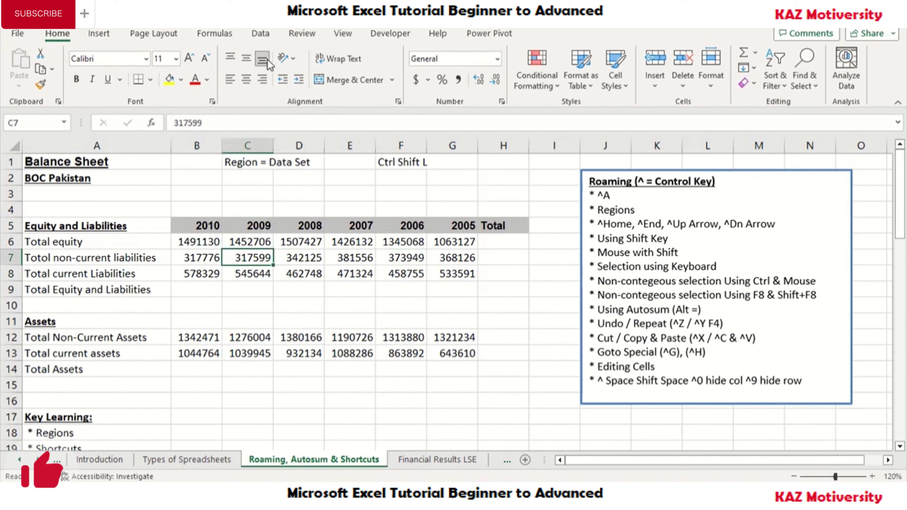
click(262, 36)
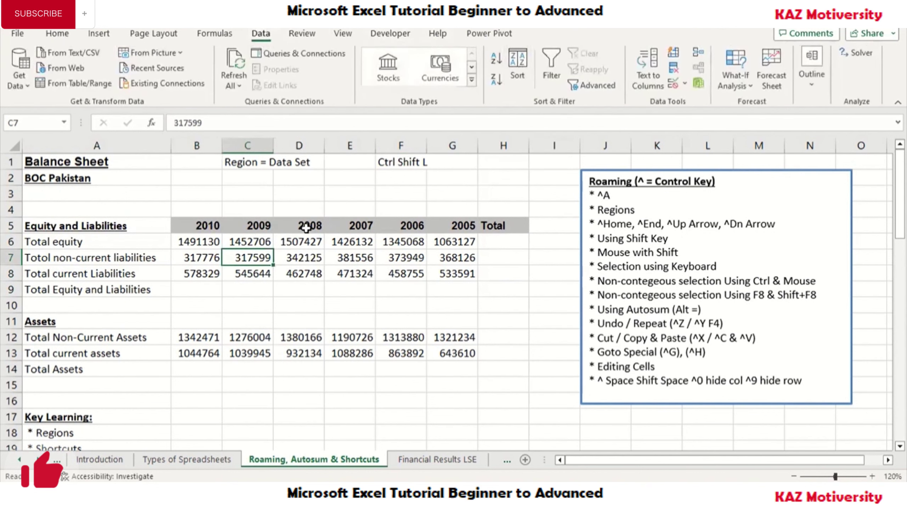
click(517, 65)
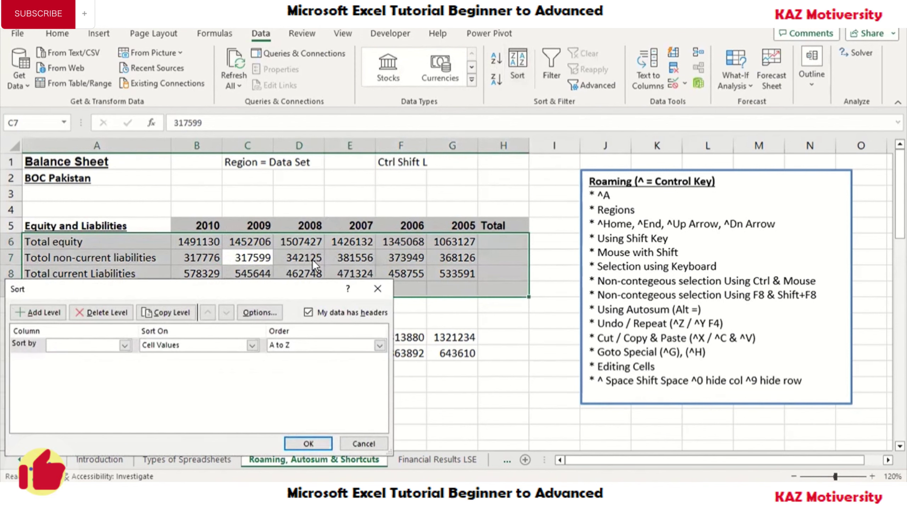
key(Escape)
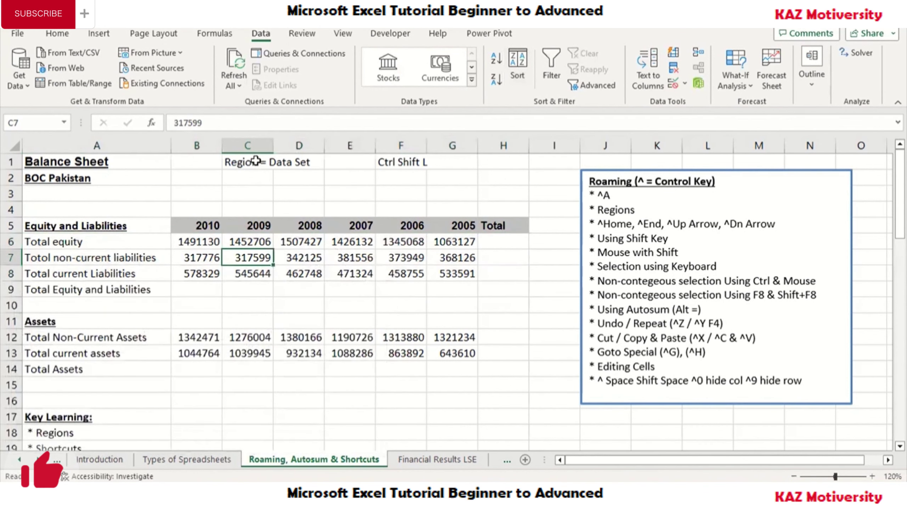
click(248, 160)
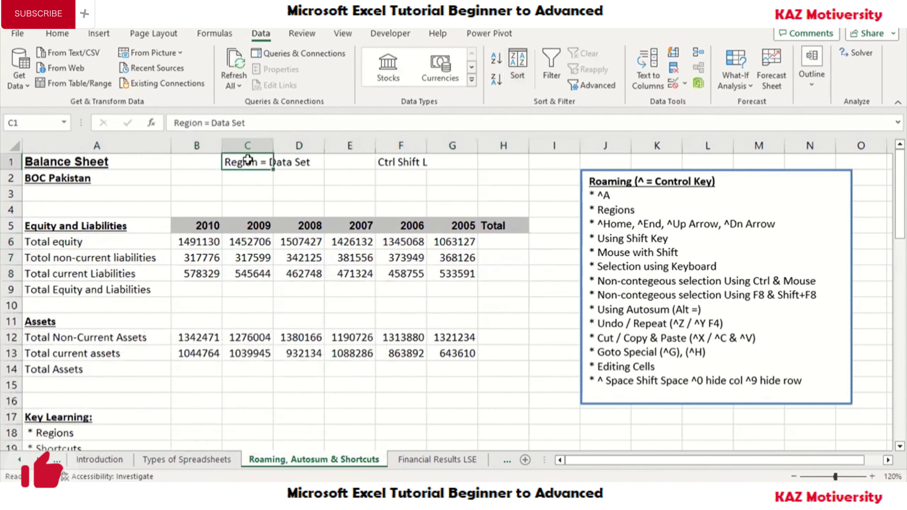
Turn filters on and extend the F1 note to 'Ctrl Shift L for Filters'
click(258, 252)
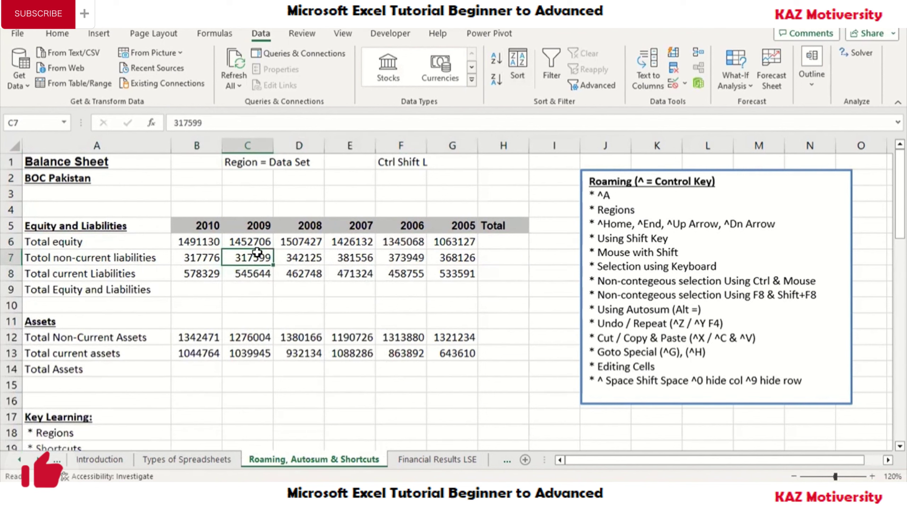
key(ctrl+shift+l)
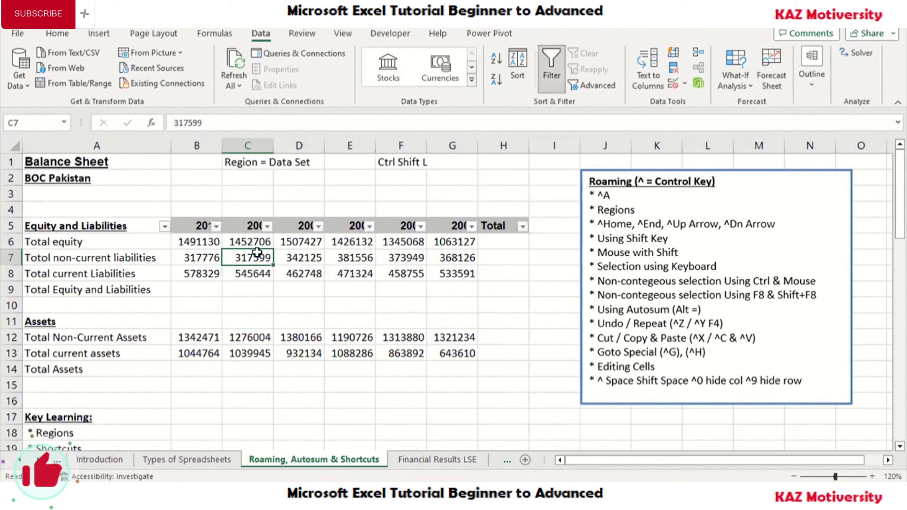
double_click(404, 162)
key(Right)
key(Right)
key(Right)
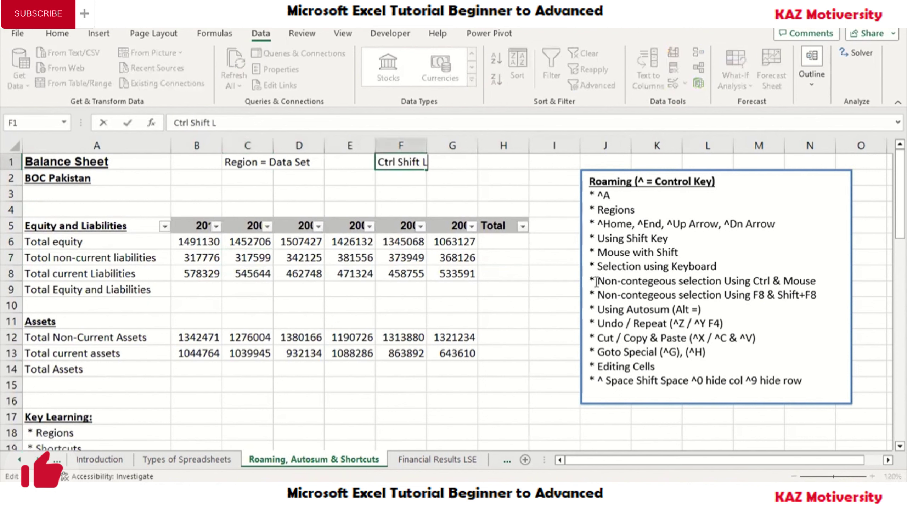
text(for )
text(Filters)
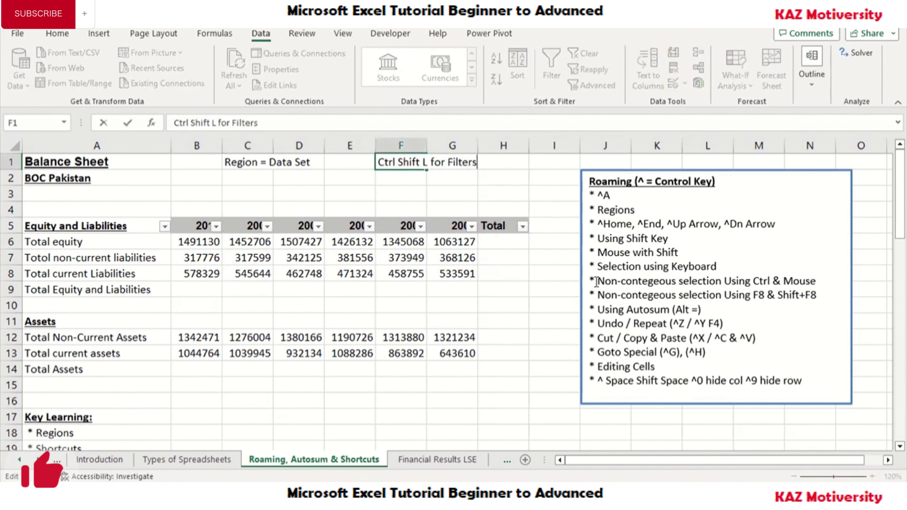
key(Return)
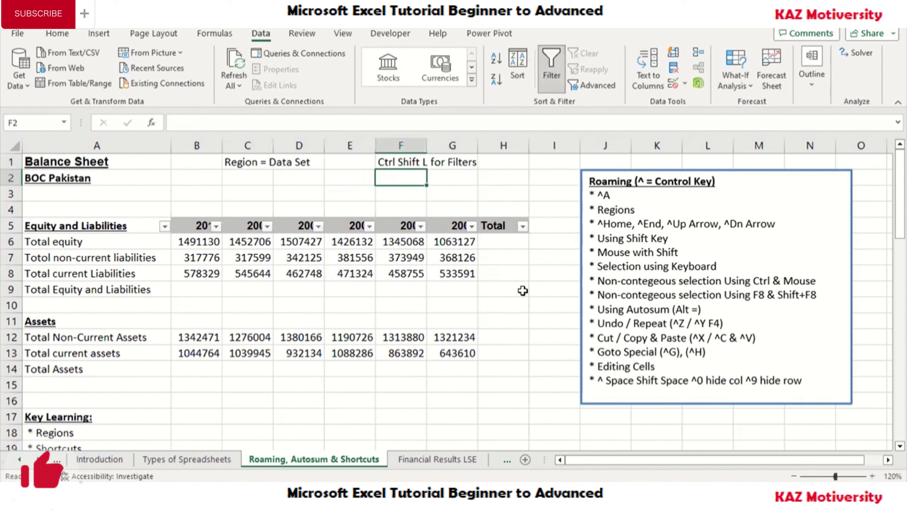
Remove the table filters again and select H6, the first Total cell
click(357, 260)
key(ctrl+shift+l)
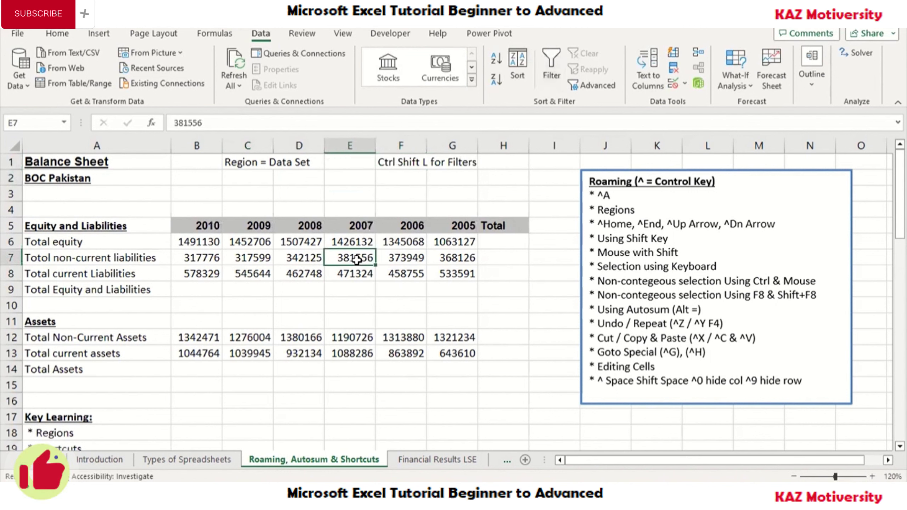
click(265, 255)
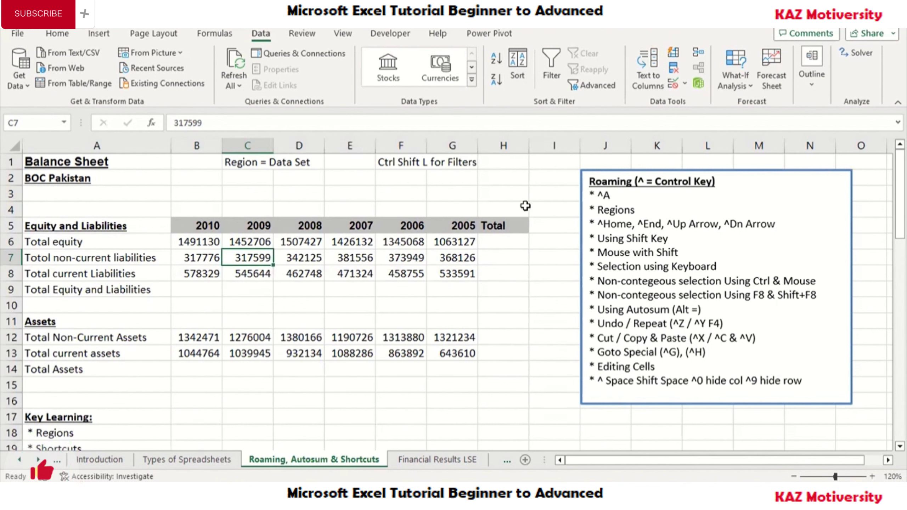
click(496, 242)
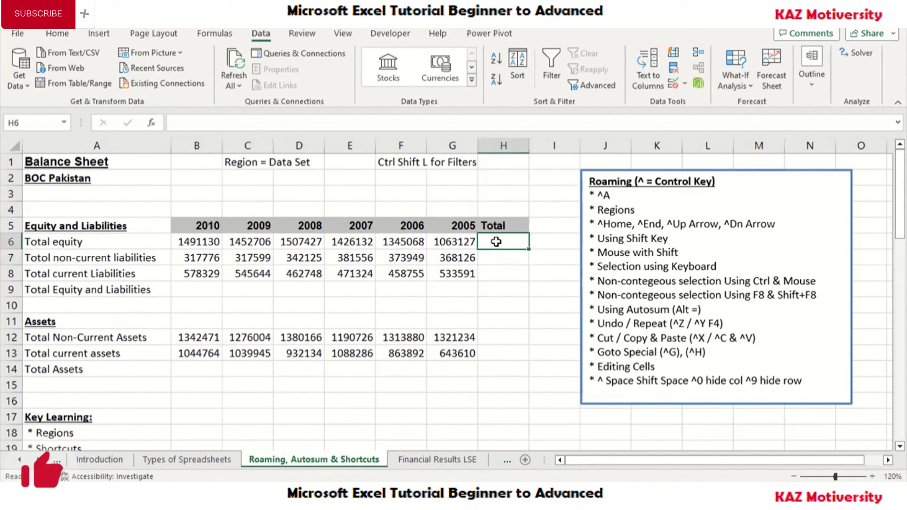
Shade the Total column cells H6:H9 and the row 9 totals B9:G9 yellow
drag(496, 242, 500, 288)
drag(196, 289, 451, 290)
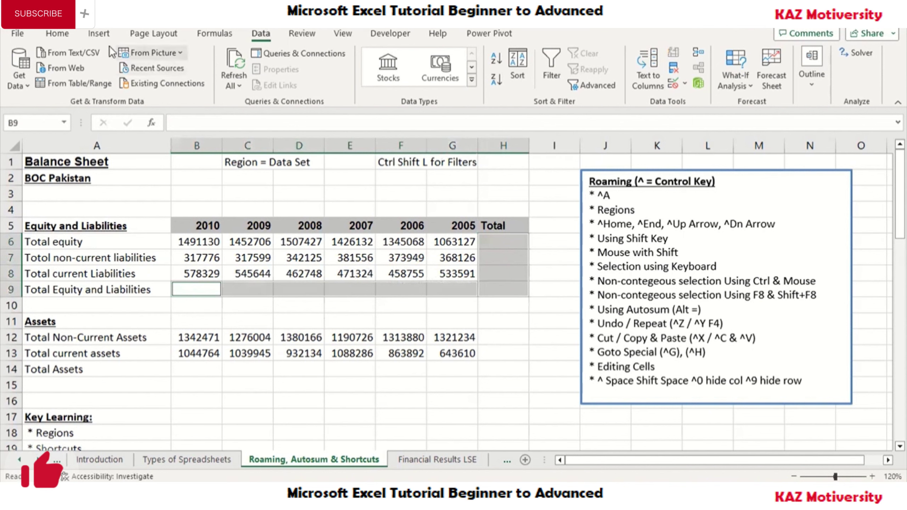
click(72, 36)
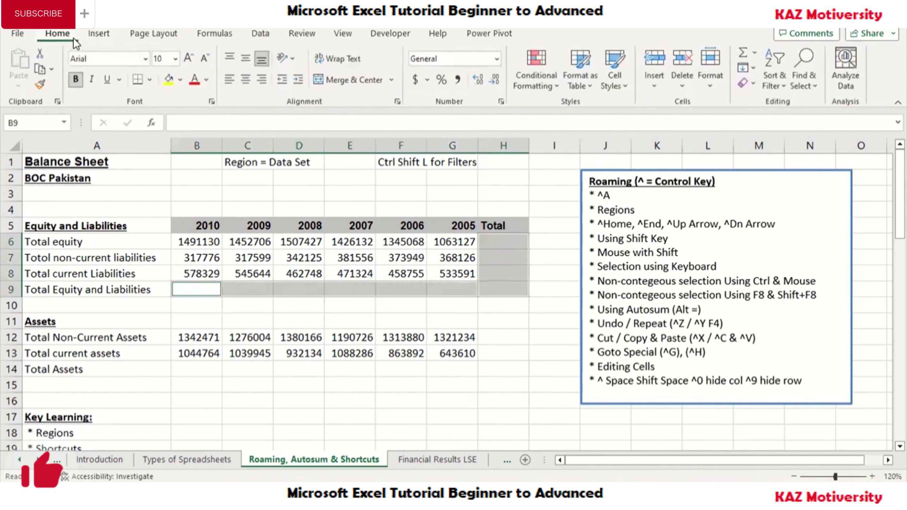
click(173, 82)
click(338, 252)
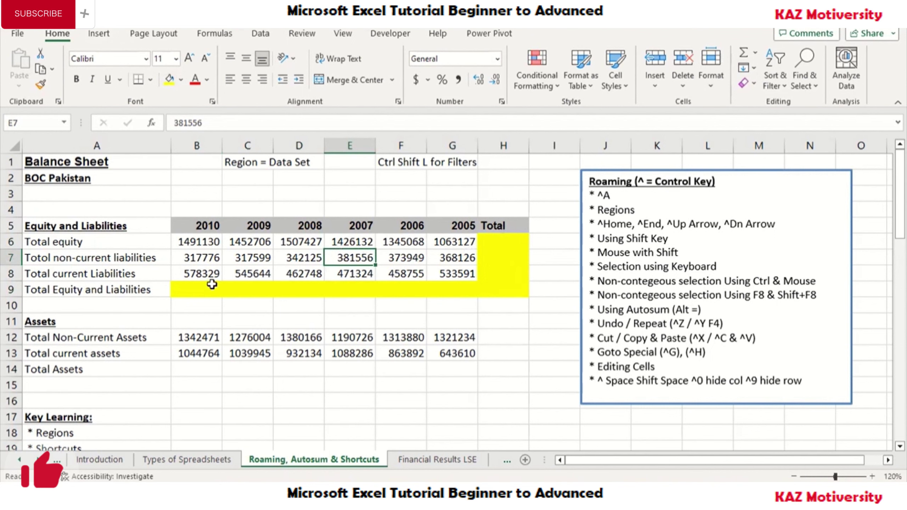
click(495, 237)
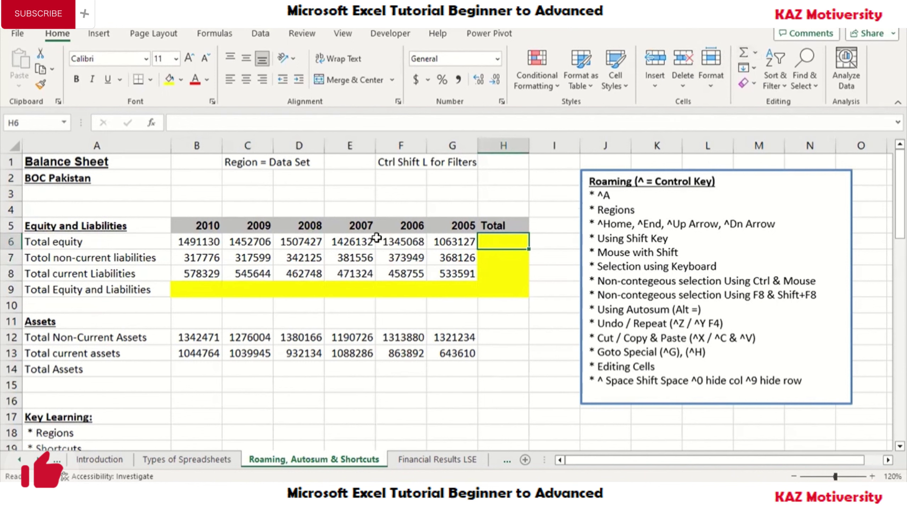
AutoSum H6 and H7 to total equity (8285590) and non-current liabilities (2101131)
click(746, 49)
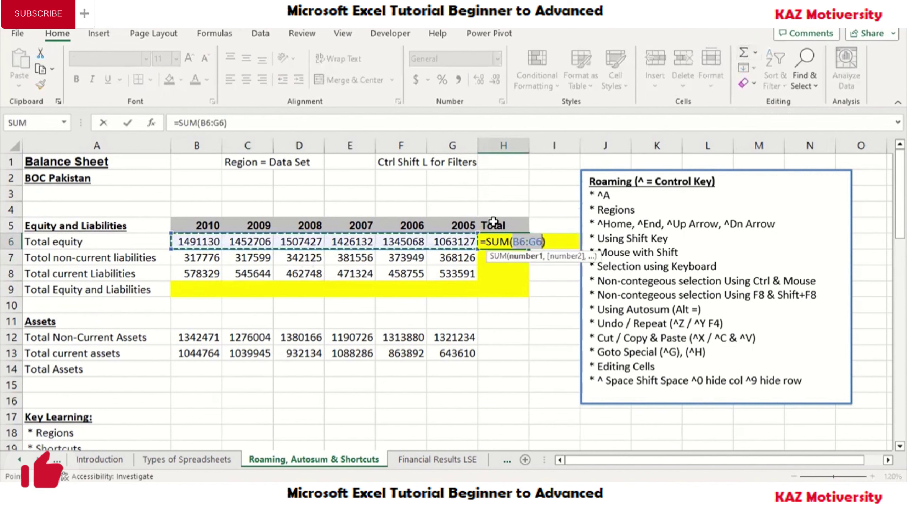
key(Return)
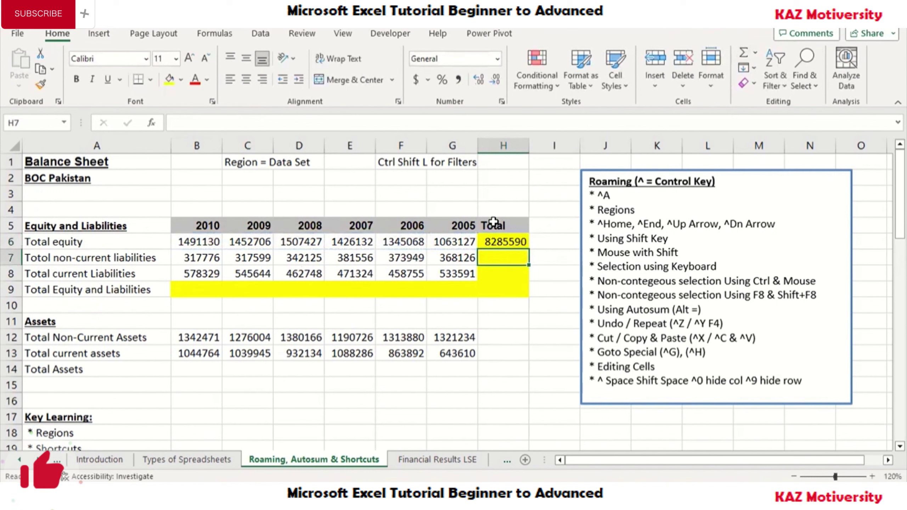
key(Up)
key(Down)
key(alt+equal)
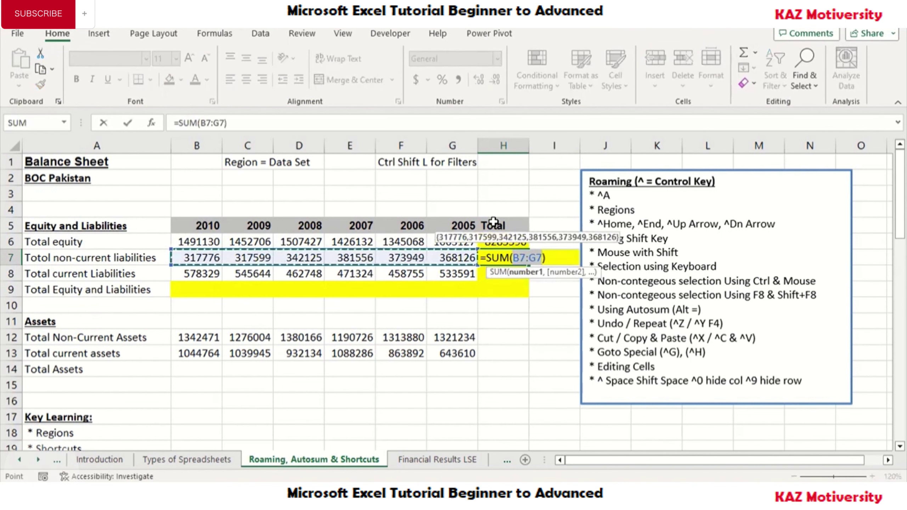
key(Return)
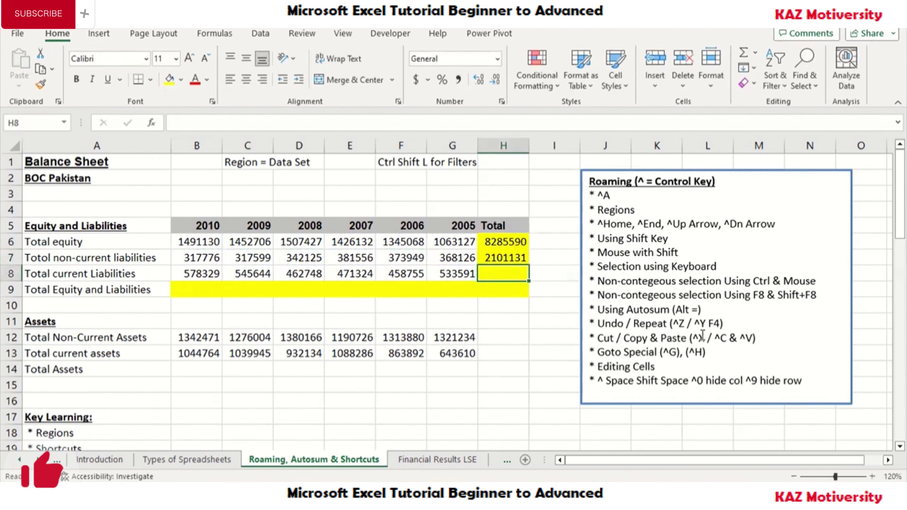
drag(705, 309, 608, 309)
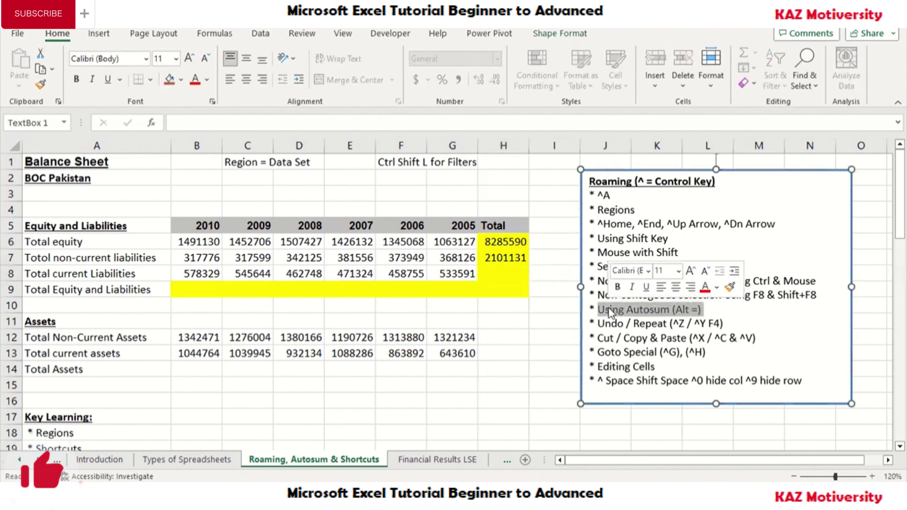
click(507, 275)
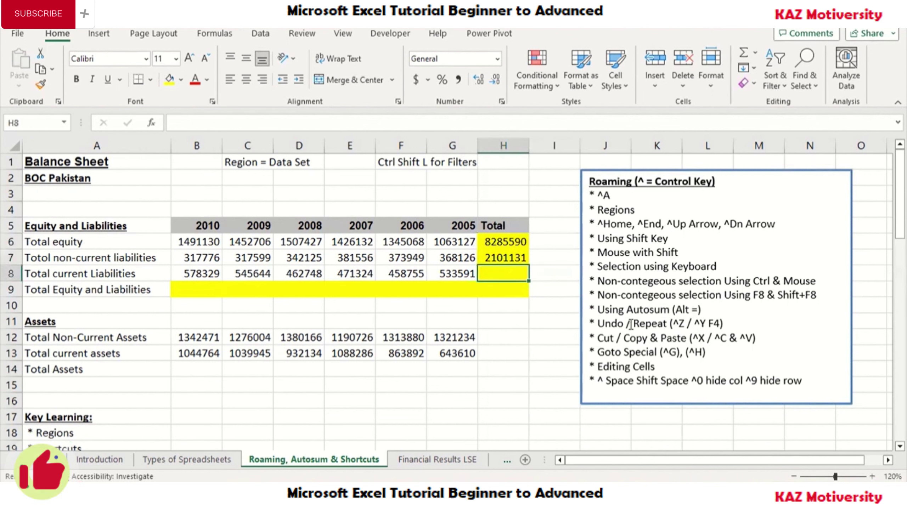
click(492, 241)
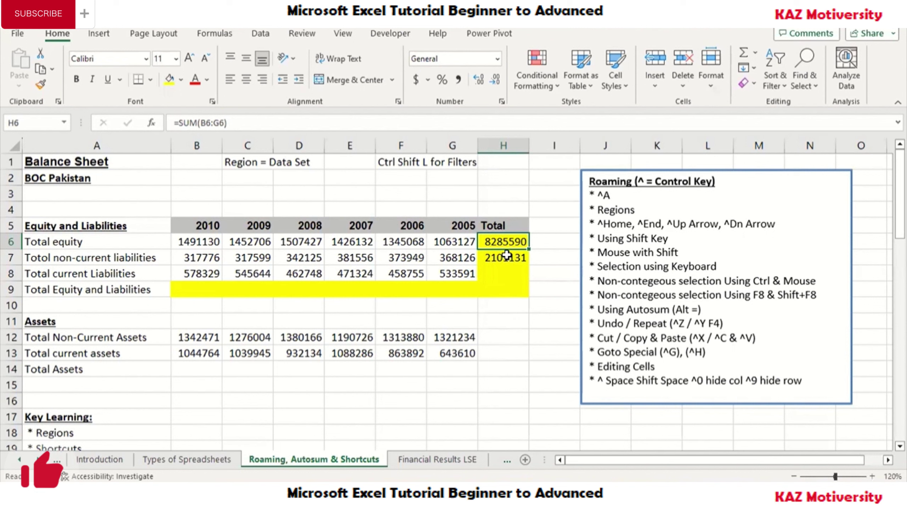
click(507, 254)
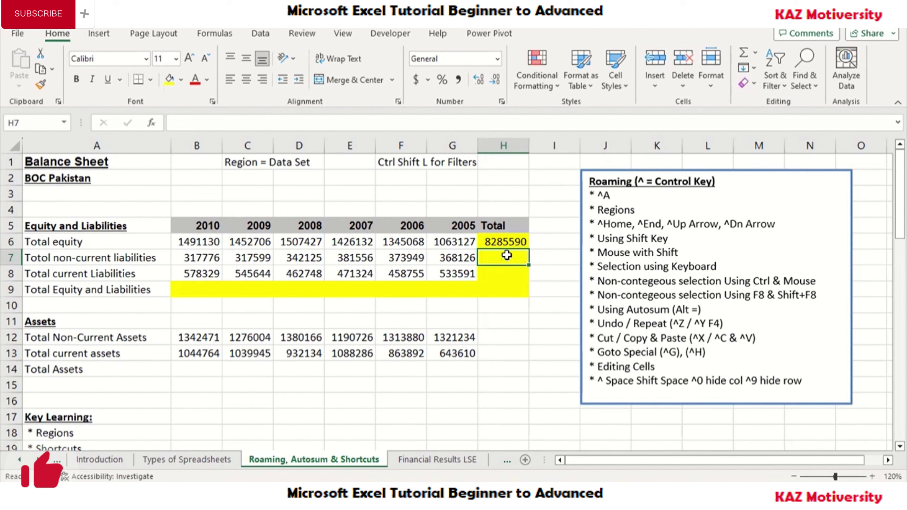
click(508, 242)
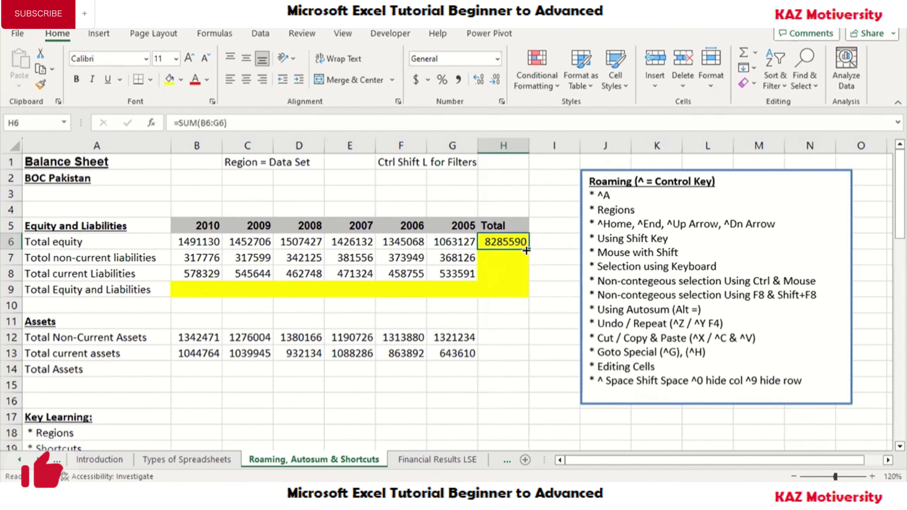
drag(526, 251, 525, 291)
click(207, 293)
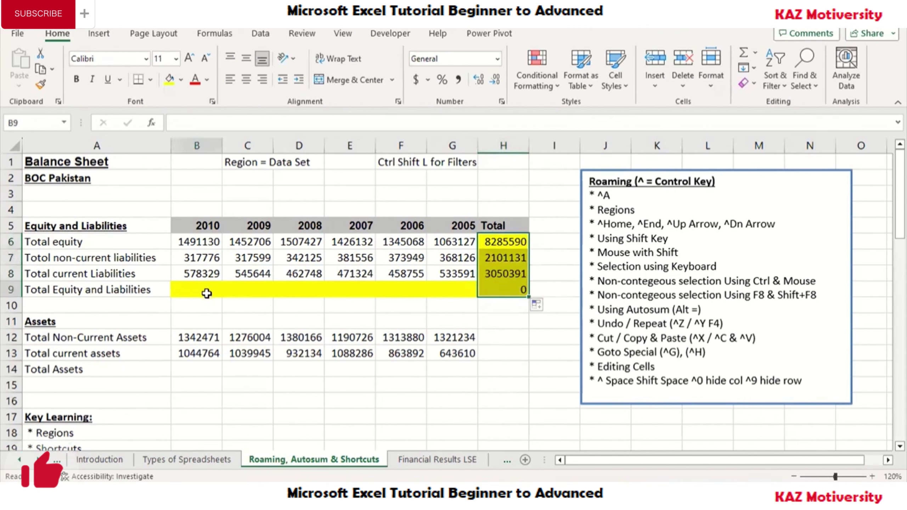
key(alt+equal)
key(Return)
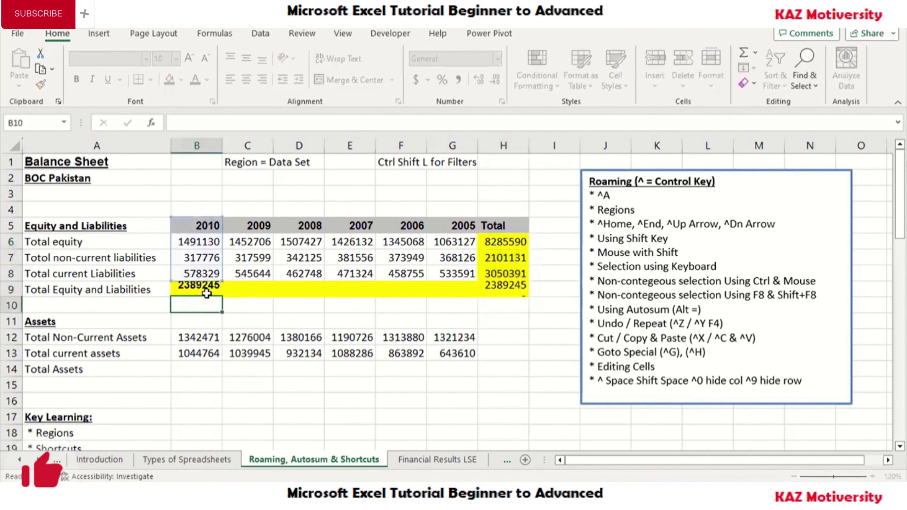
click(211, 291)
drag(222, 297, 474, 307)
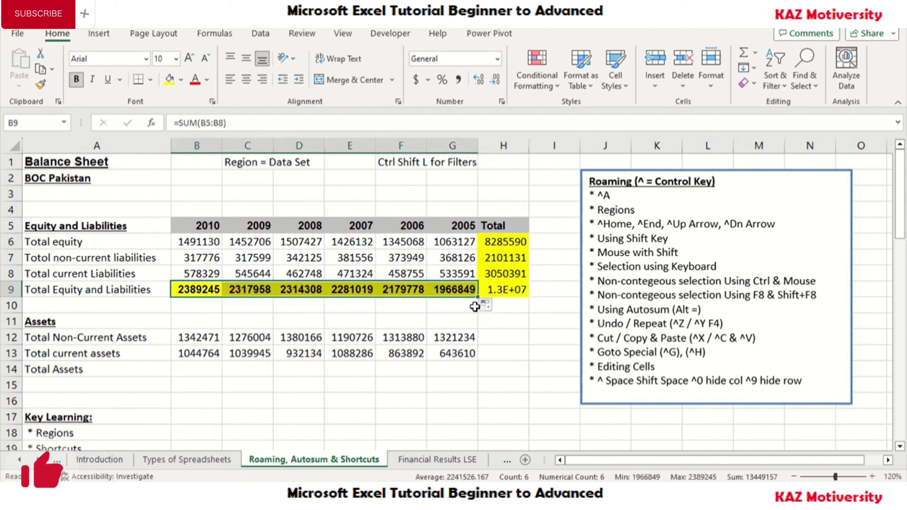
click(452, 258)
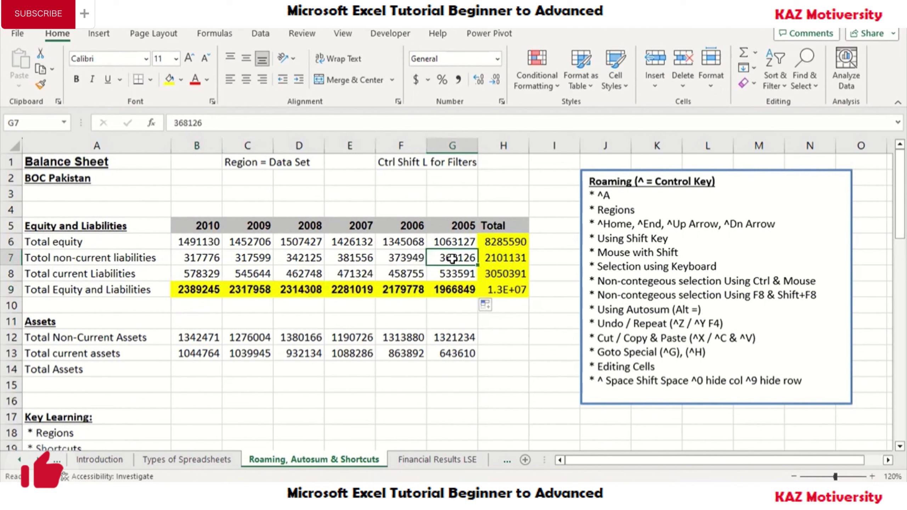
key(ctrl+z)
key(ctrl+z)
key(ctrl+z)
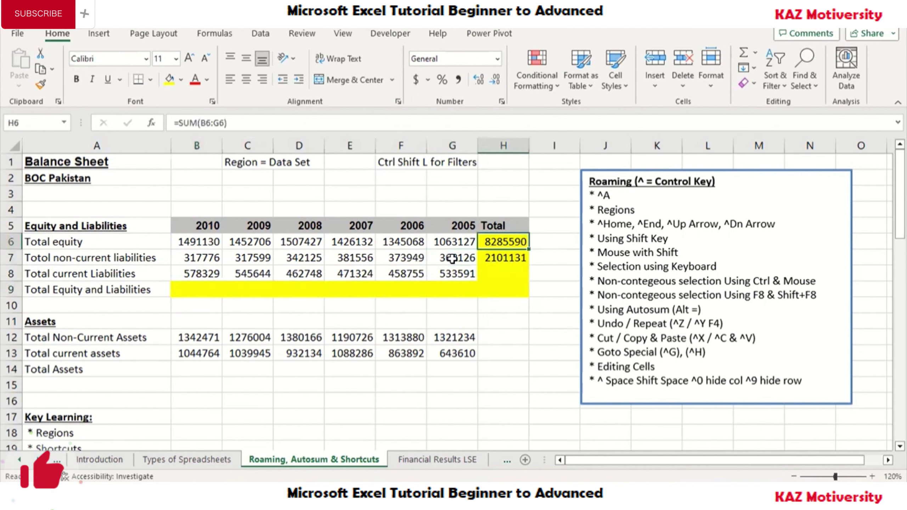
key(ctrl+z)
key(ctrl+z)
key(ctrl+z)
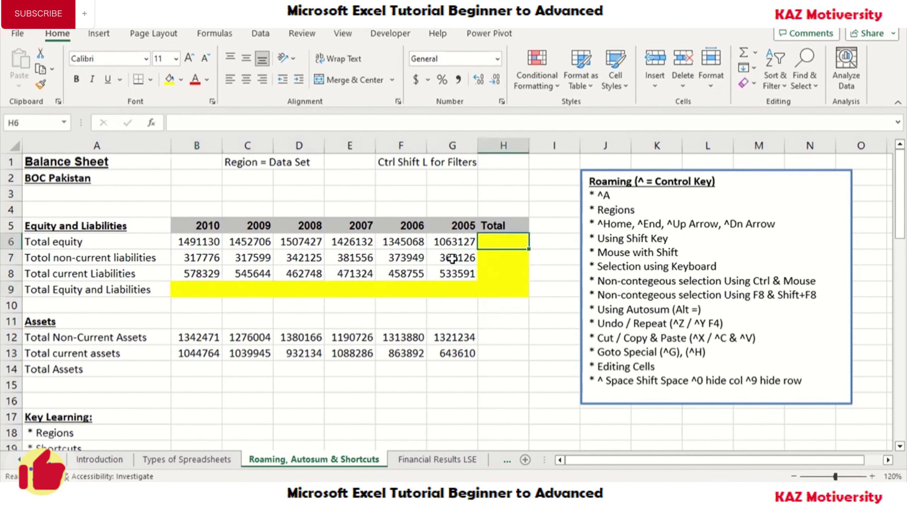
AutoSum row 9 and column H over B6:H9 and widen column H, then undo both changes
click(418, 261)
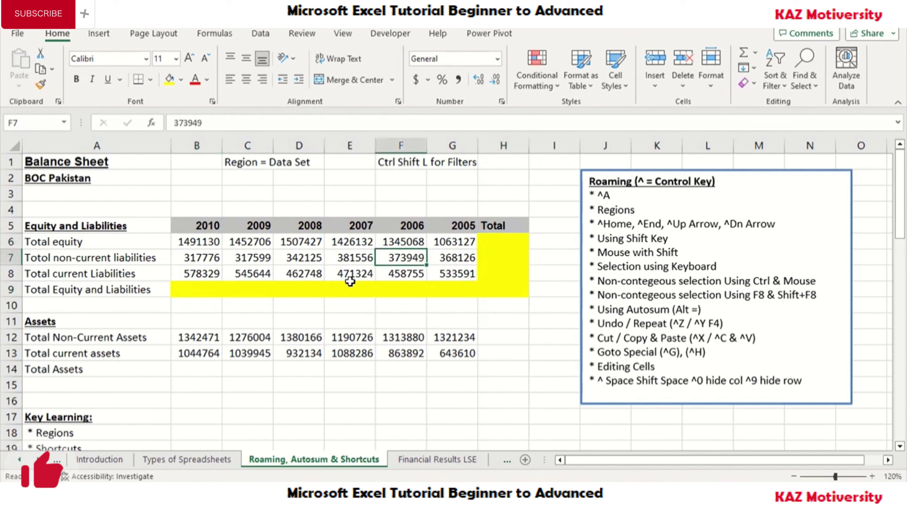
click(202, 243)
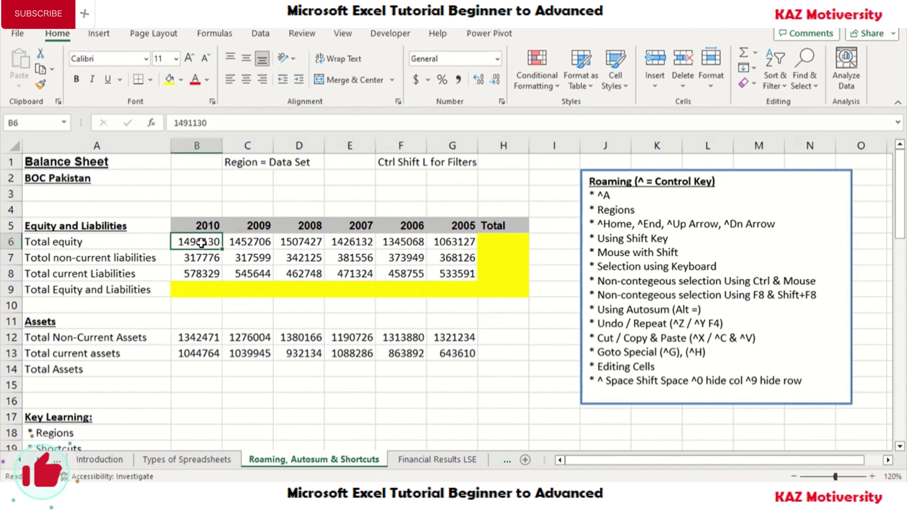
mouse_move(201, 243)
mouse_down()
mouse_move(453, 268)
mouse_move(504, 259)
mouse_move(502, 284)
mouse_up()
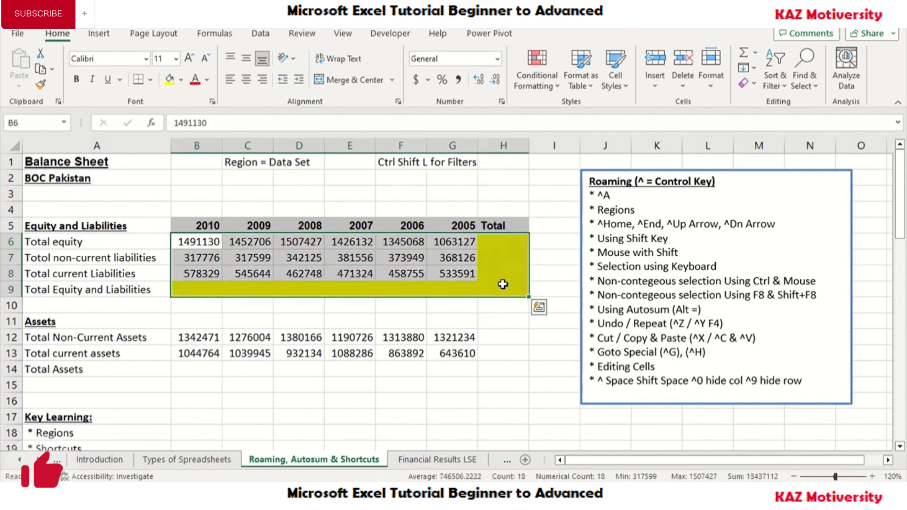
key(alt+equal)
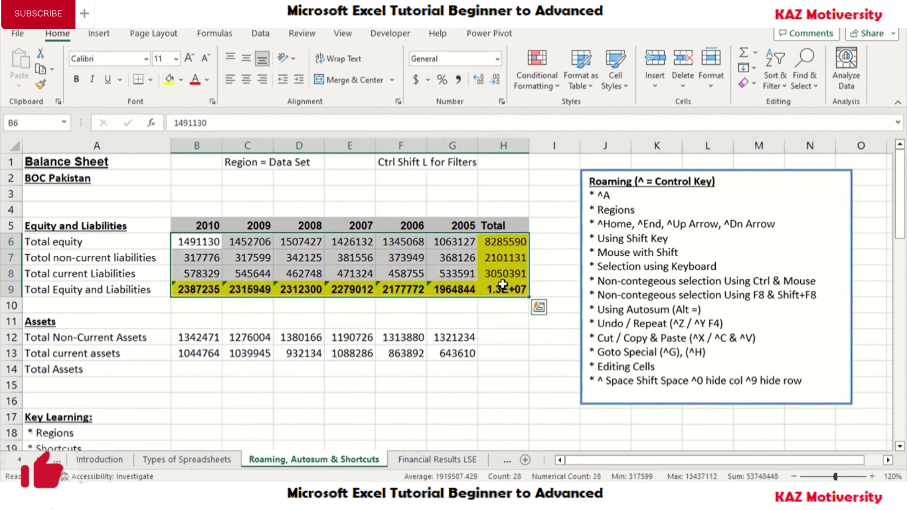
drag(530, 146, 535, 145)
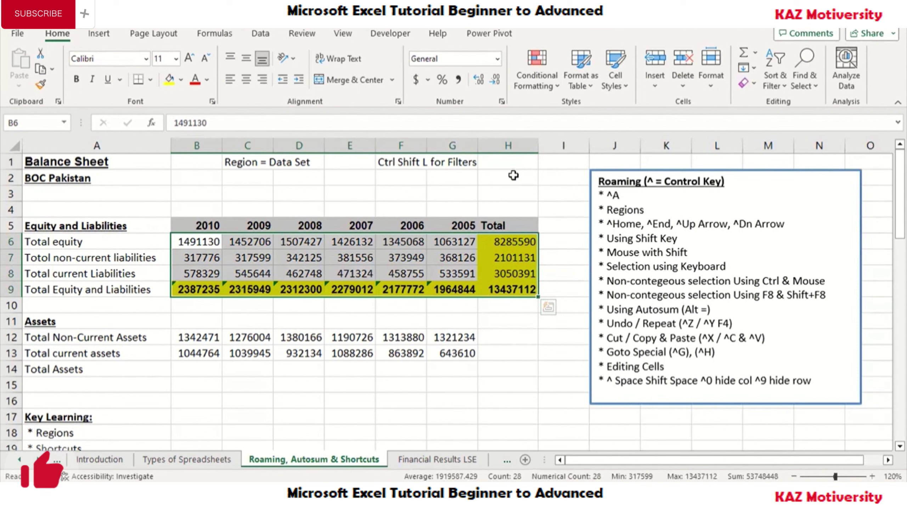
key(ctrl+z)
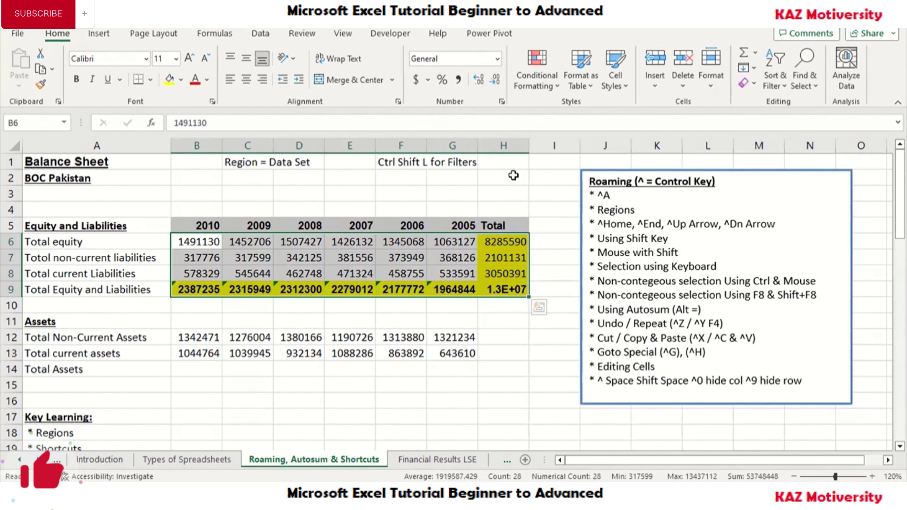
key(ctrl+z)
Widen column H and AutoSum the figures in B6:H13
click(505, 248)
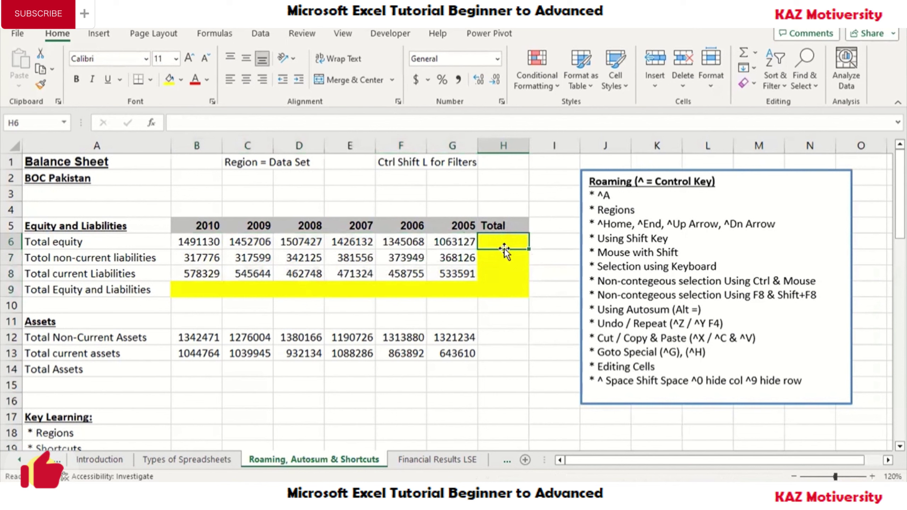
drag(531, 153, 539, 153)
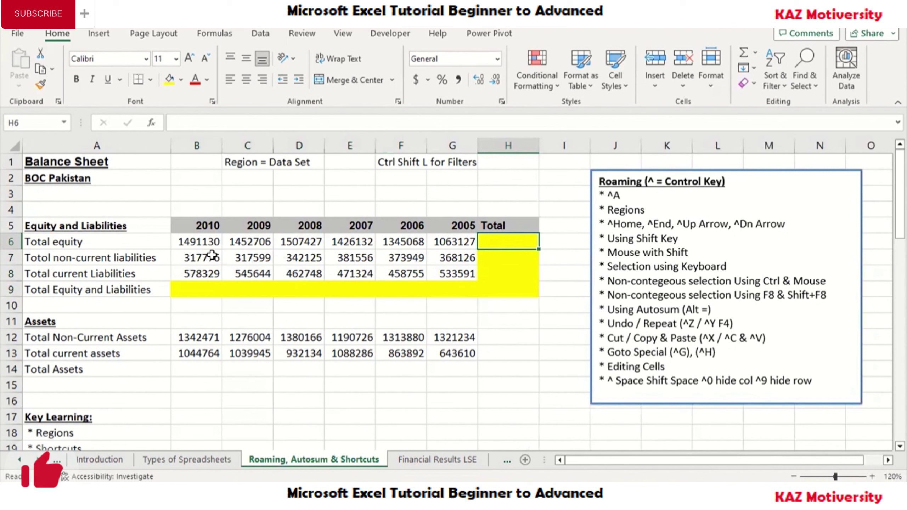
drag(209, 245, 493, 368)
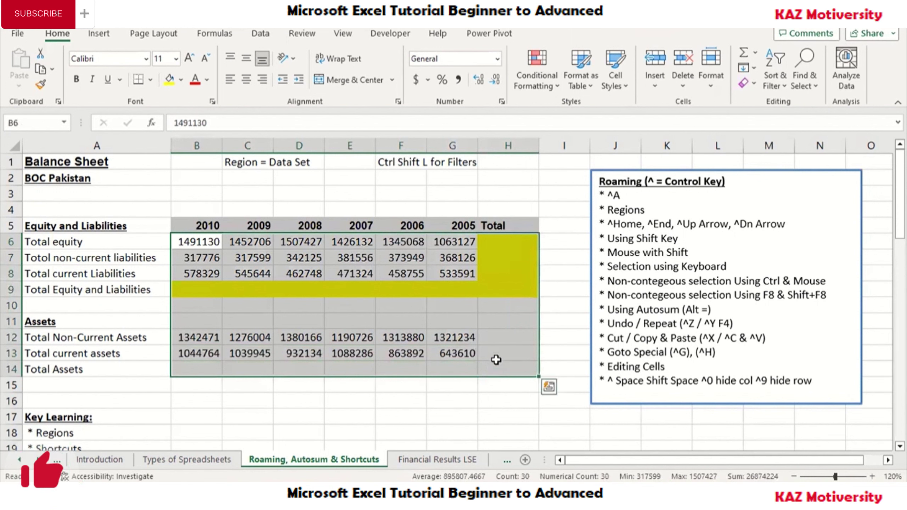
key(alt+equal)
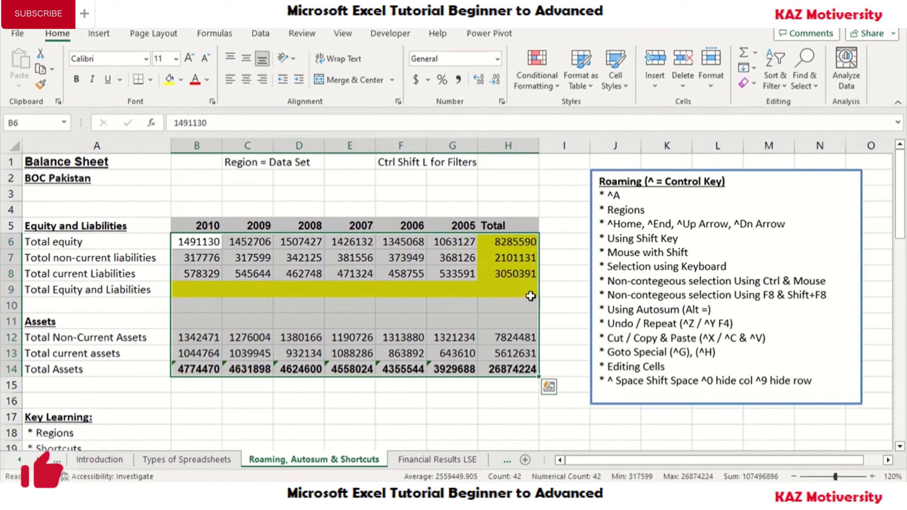
Inspect the summed ranges of the H7 and F14 total formulas without changing them
click(521, 261)
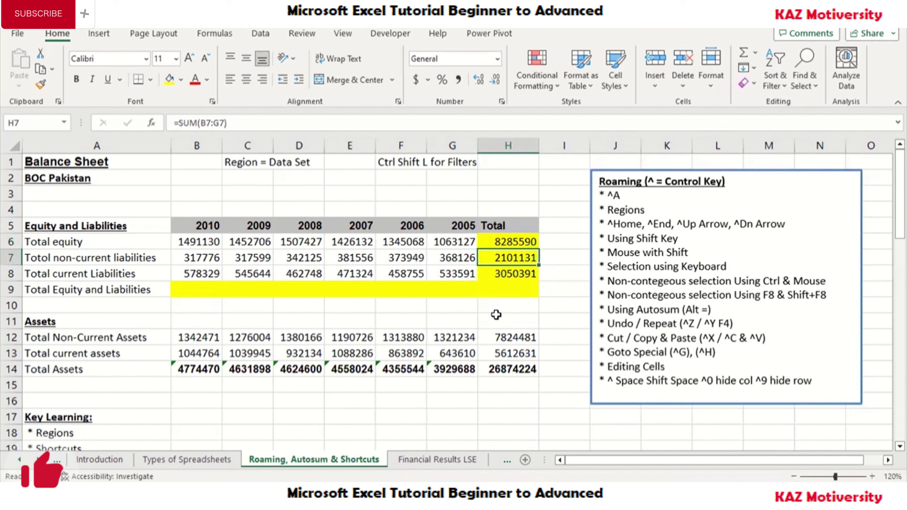
mouse_move(201, 291)
mouse_down()
mouse_move(425, 304)
mouse_move(500, 291)
mouse_up()
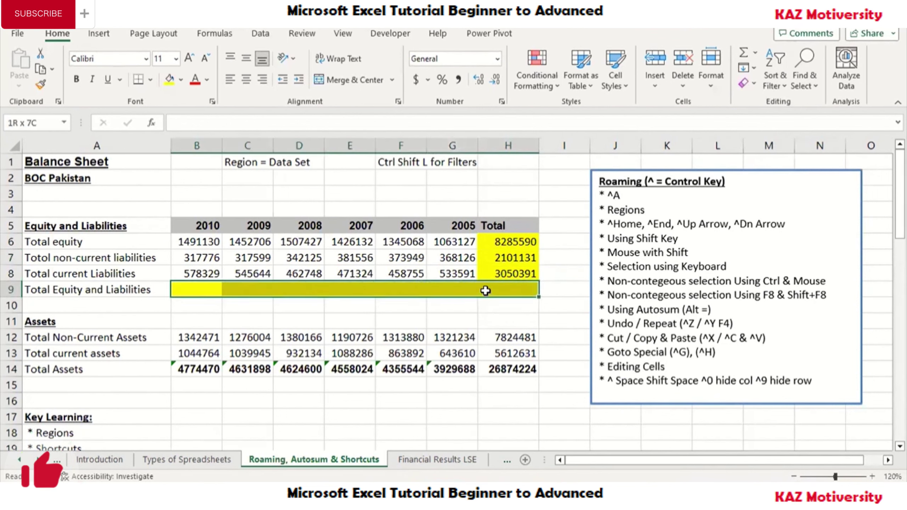
click(512, 258)
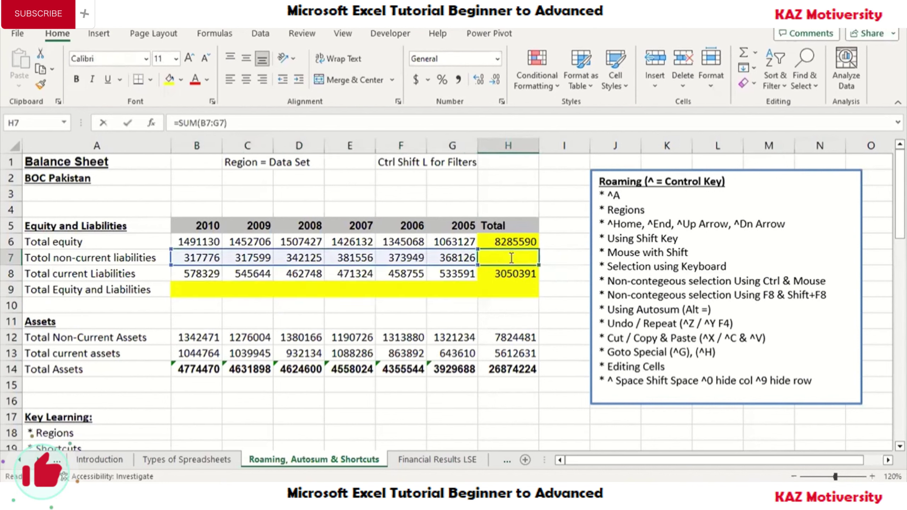
key(F2)
key(Return)
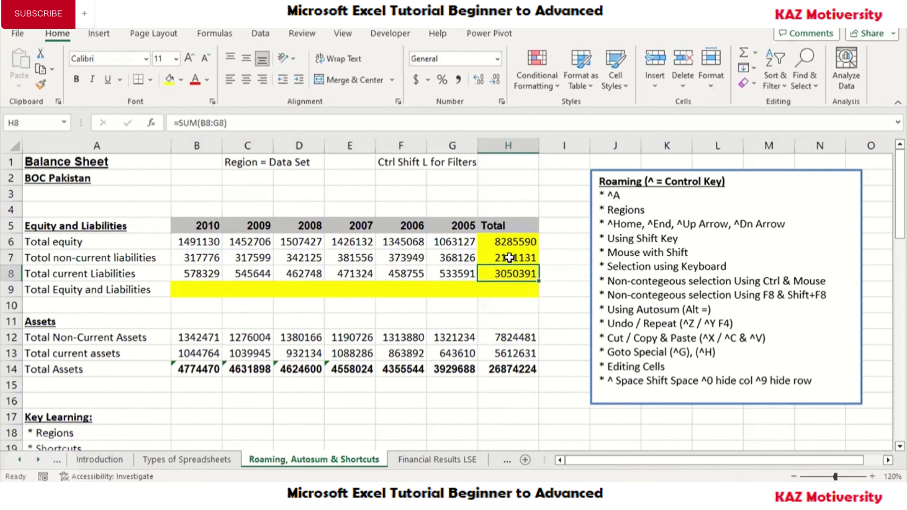
click(400, 369)
key(F2)
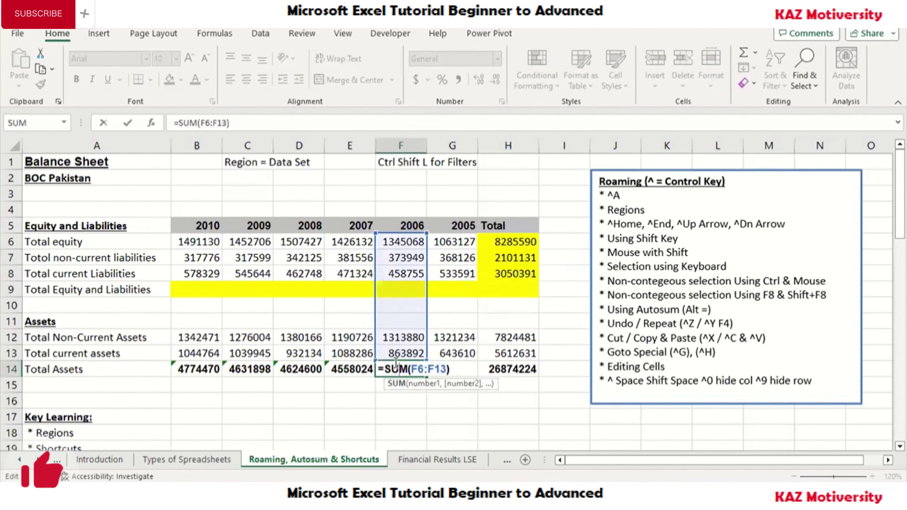
key(Return)
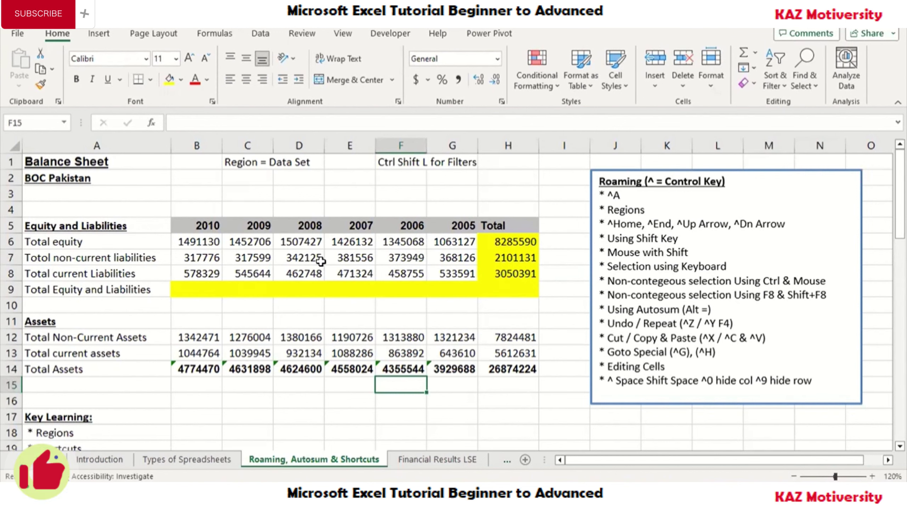
key(Up)
key(Right)
key(Right)
key(Up)
key(Up)
key(Up)
Undo the trial totals, then AutoSum B6:H9 and B12:H14 together, both grand totals reaching 13437112
key(ctrl+z)
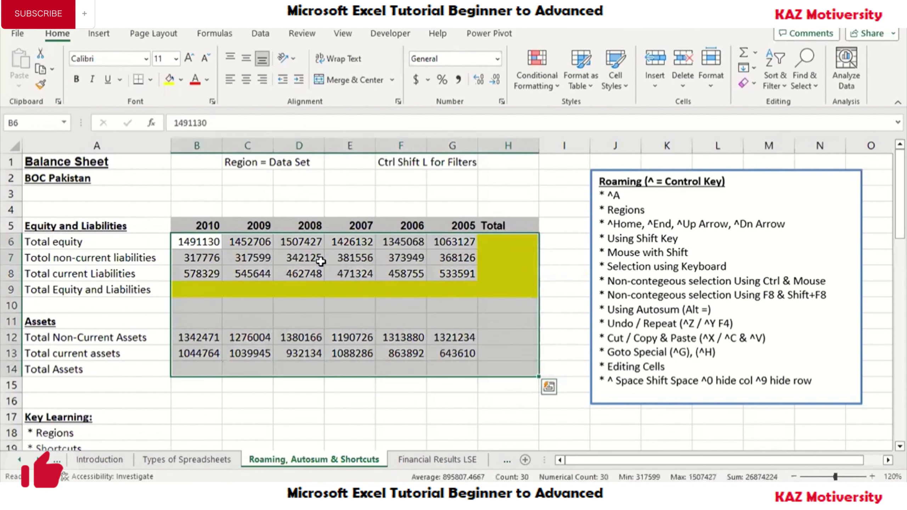
click(200, 224)
drag(197, 238, 523, 290)
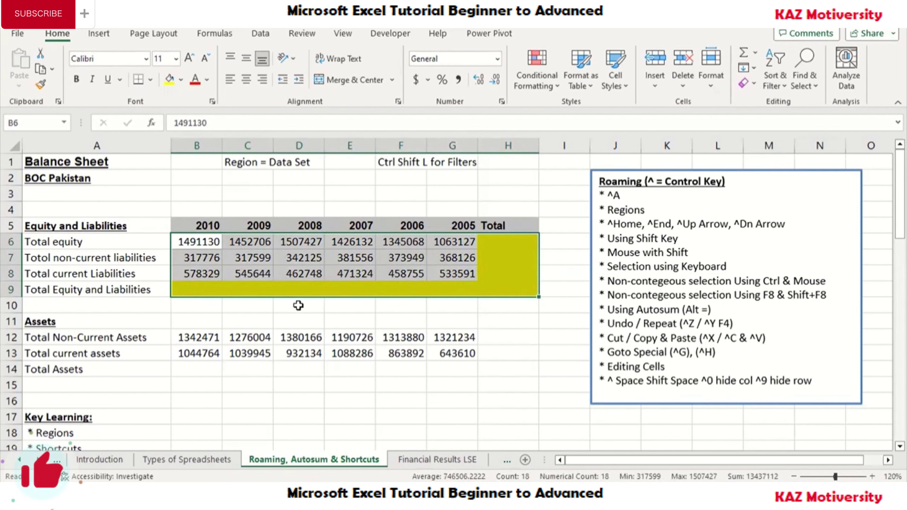
ctrl+click(202, 336)
drag(202, 336, 494, 373)
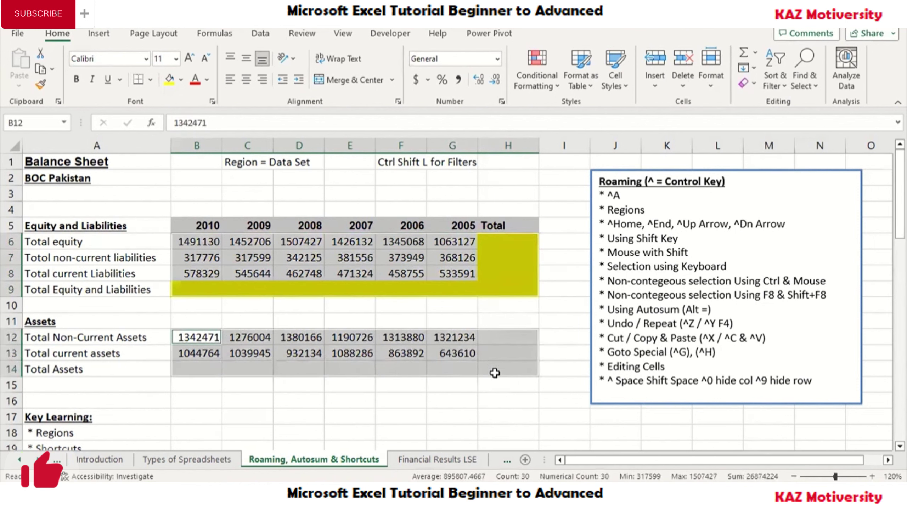
key(alt+equal)
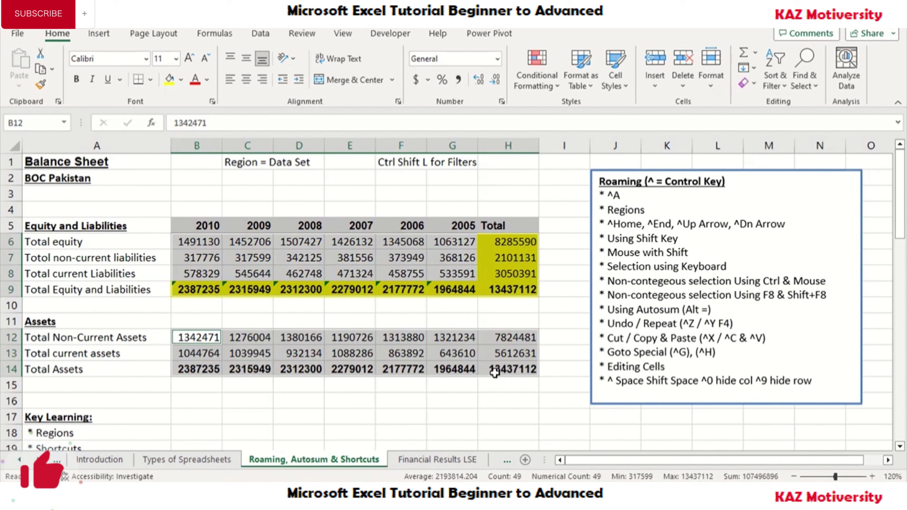
click(175, 427)
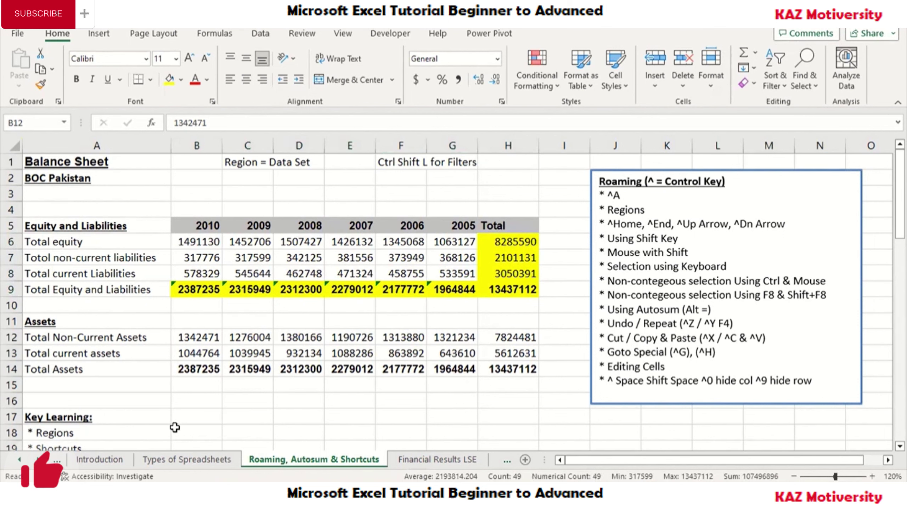
Undo and re-apply AutoSum to the B6:H9 and B12:H14 blocks together
key(ctrl+z)
click(207, 254)
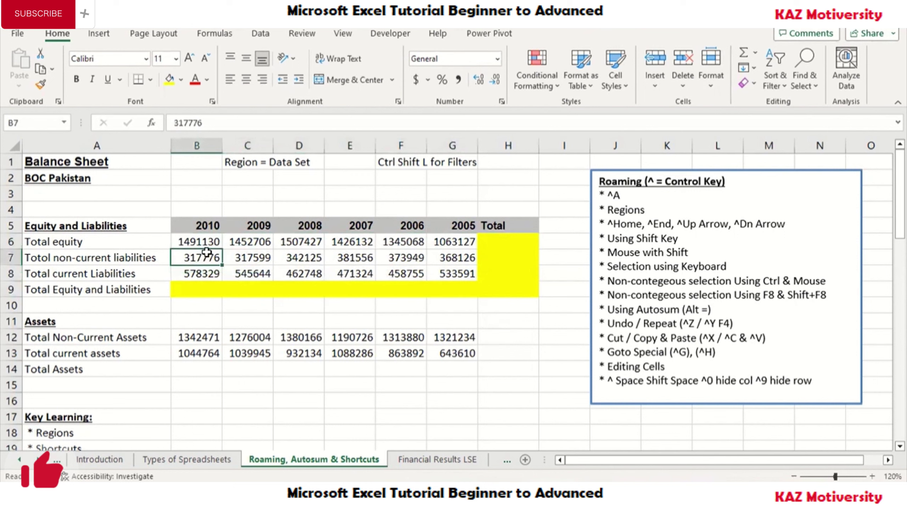
mouse_move(201, 242)
mouse_down()
mouse_move(503, 264)
mouse_move(507, 288)
mouse_up()
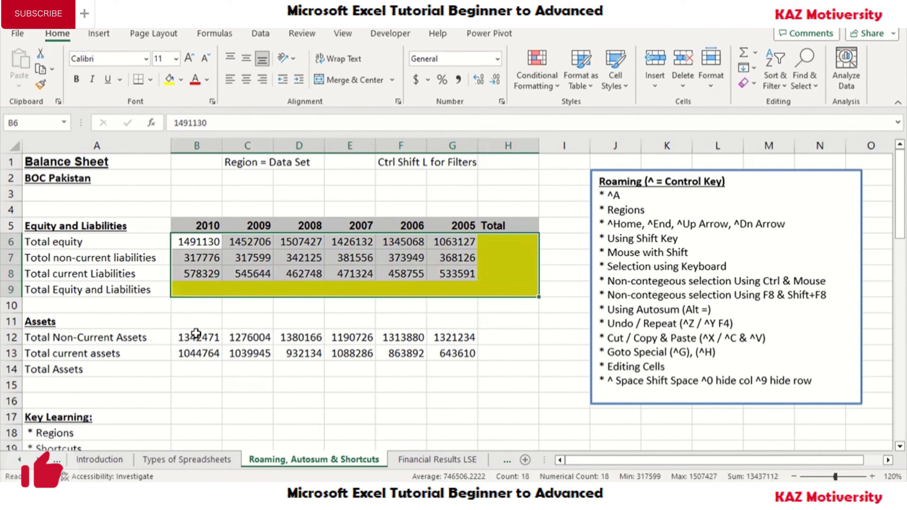
ctrl+click(188, 336)
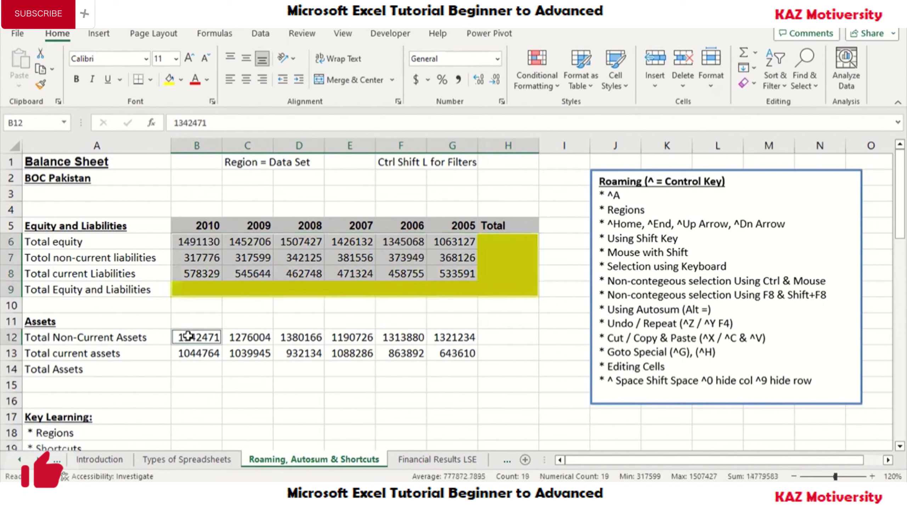
drag(188, 336, 324, 356)
mouse_move(439, 349)
mouse_down()
mouse_move(496, 351)
mouse_move(504, 365)
mouse_up()
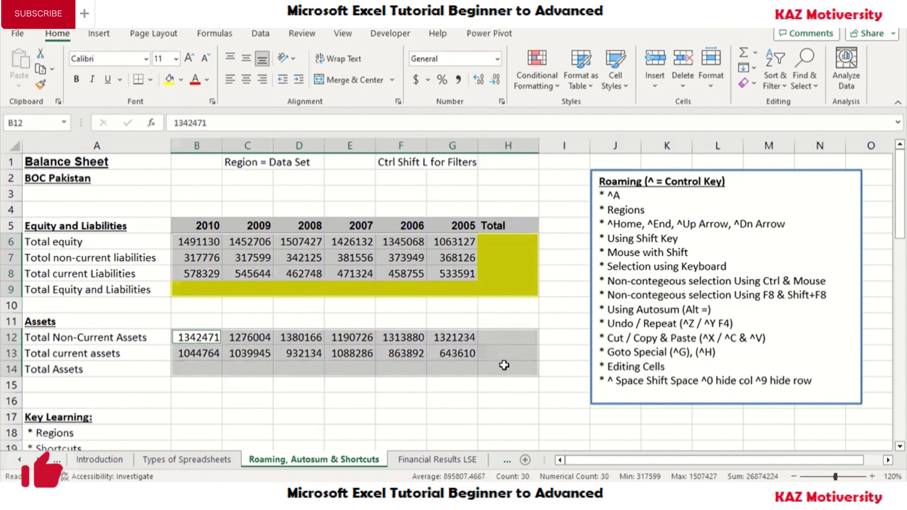
key(alt+equal)
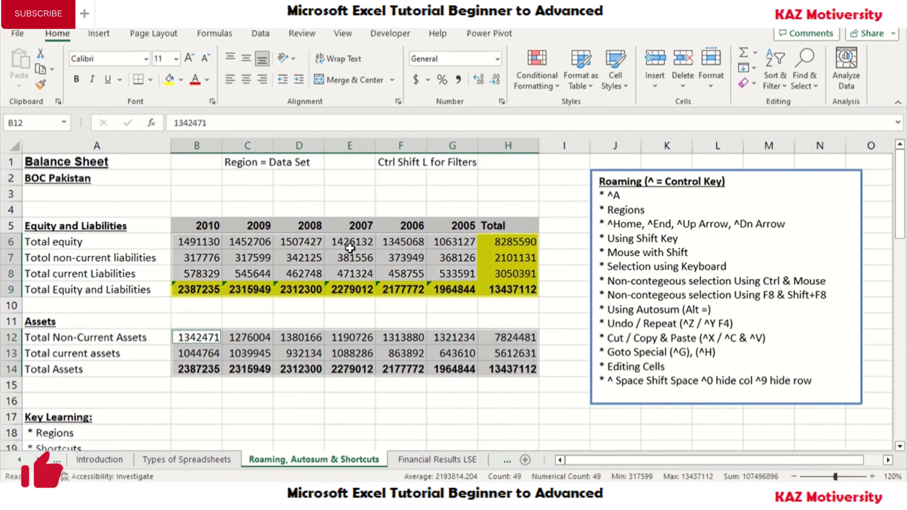
Review the totals, then move to the Financial Results LSE sheet with Ctrl+PageDown
click(349, 246)
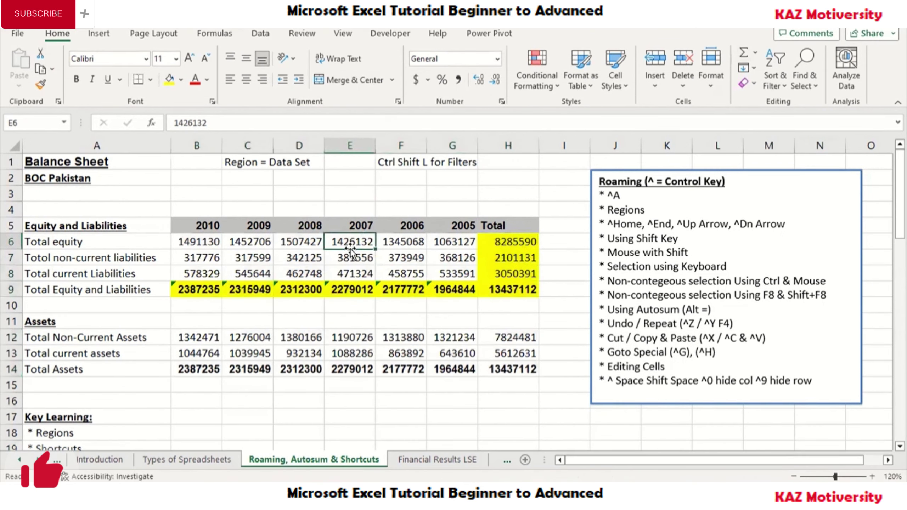
click(297, 305)
key(ctrl+Page_Down)
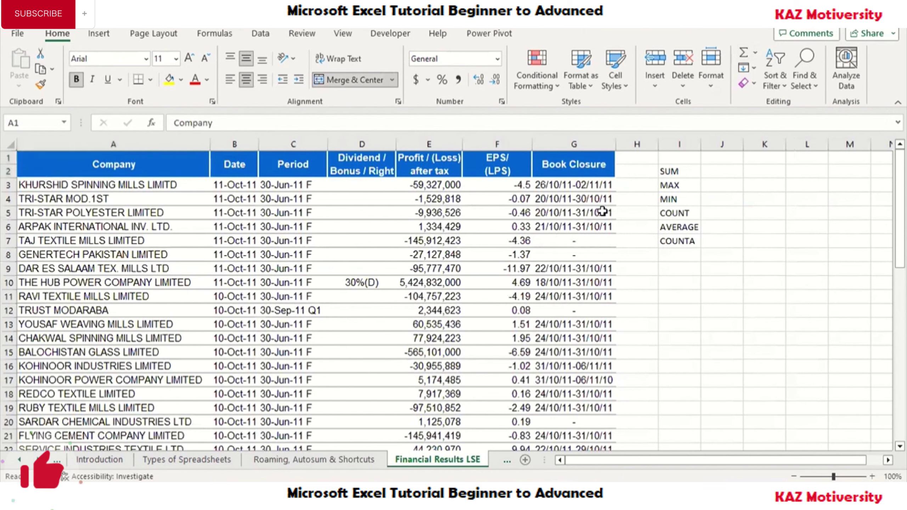
Go to E49 below the profit data and AutoSum E34:E48, giving 2,518,306,873
click(717, 172)
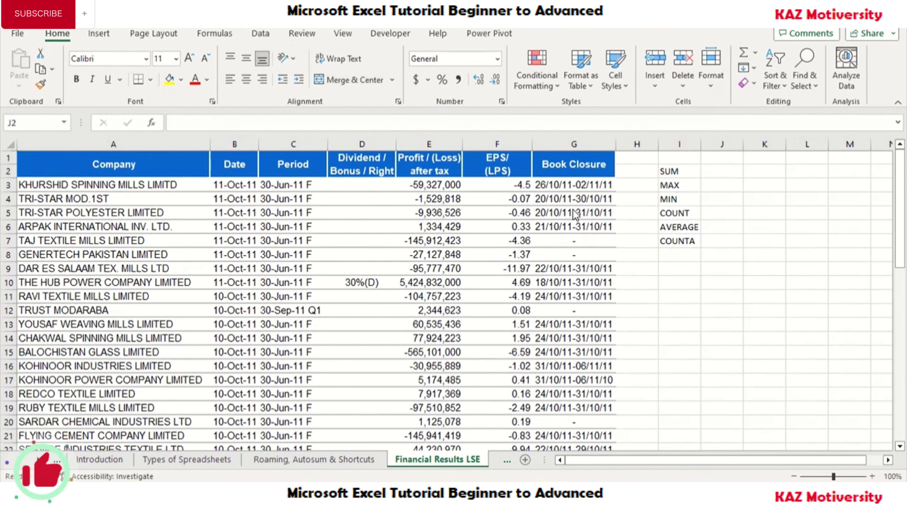
click(427, 184)
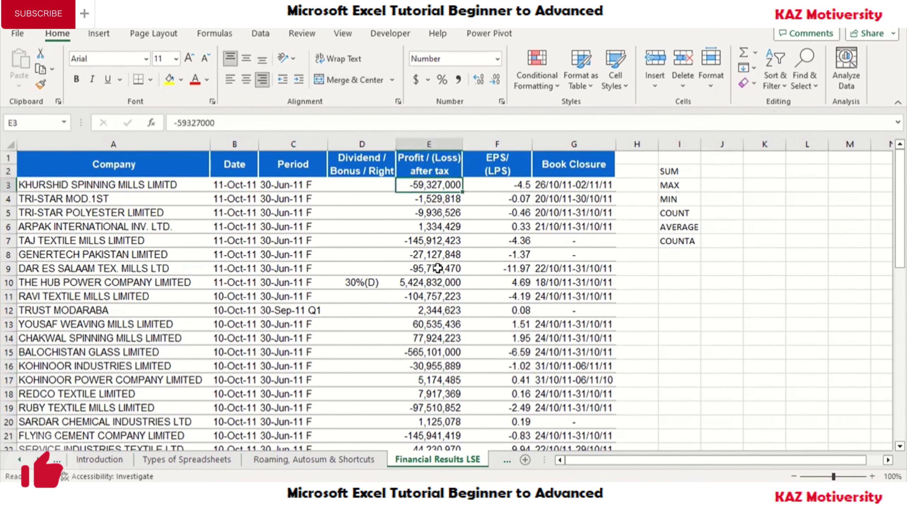
key(ctrl+Down)
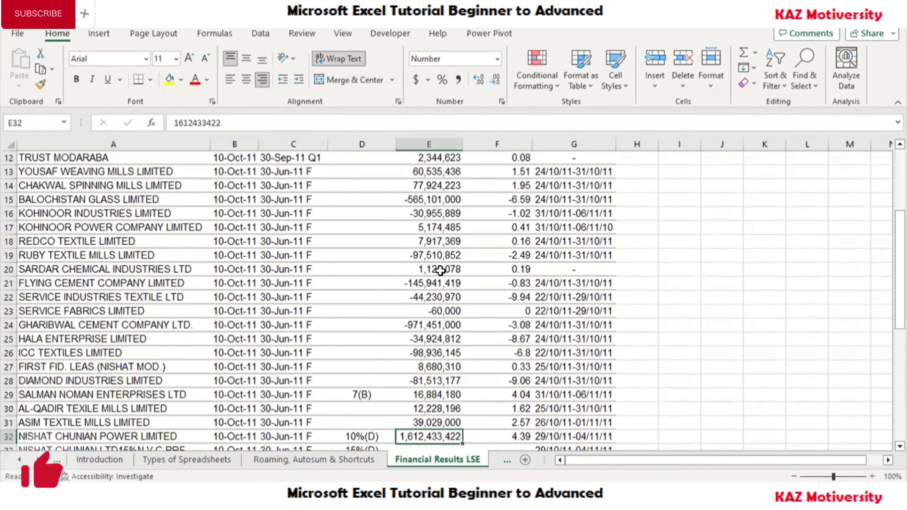
key(ctrl+Down)
key(Left)
key(Left)
key(ctrl+Down)
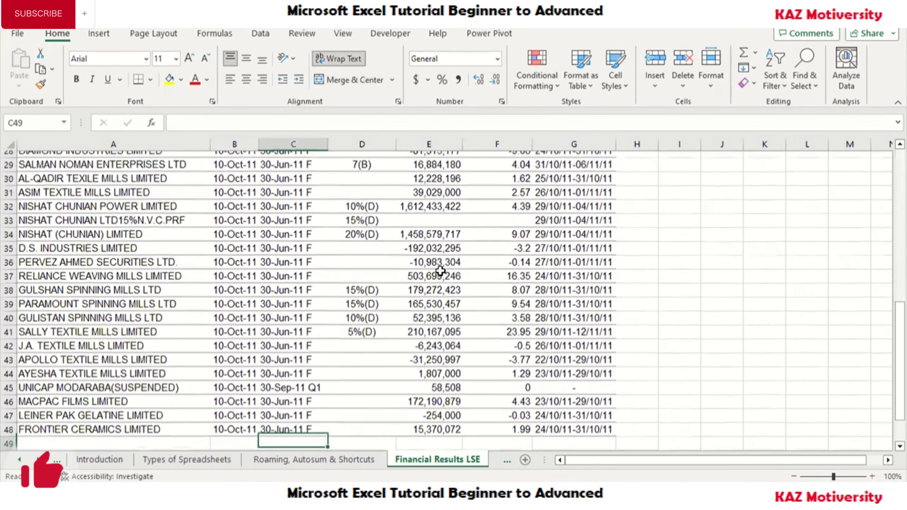
key(Down)
key(Down)
key(Down)
key(Down)
key(Down)
key(Down)
key(Down)
key(Down)
key(Up)
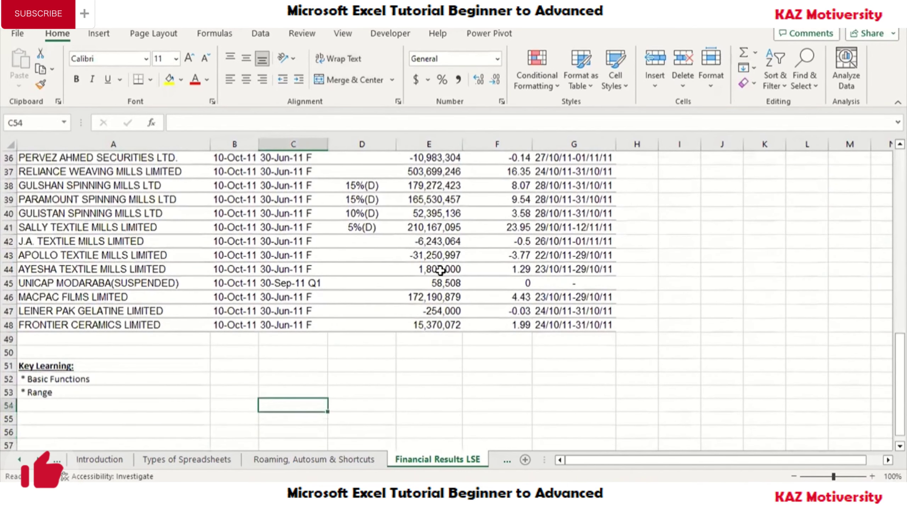
key(Up)
key(Up)
key(Up)
key(Up)
key(Up)
key(Up)
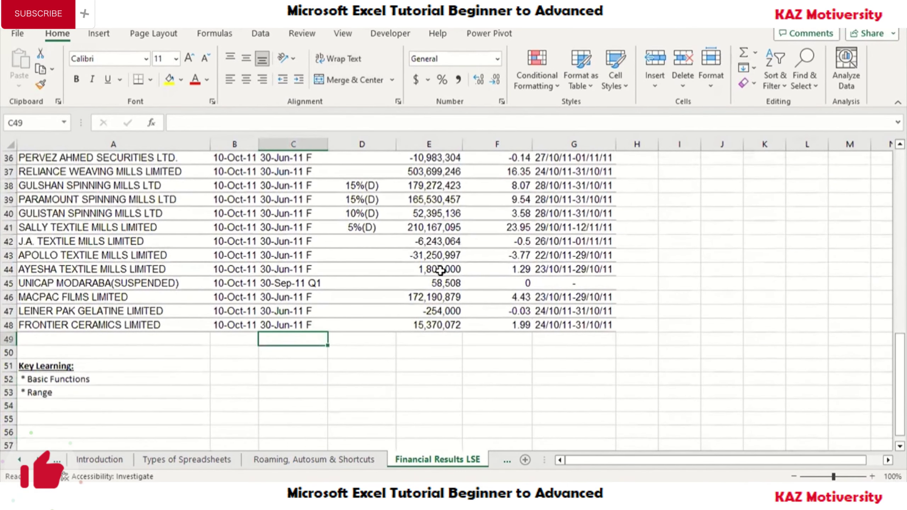
key(Right)
key(Right)
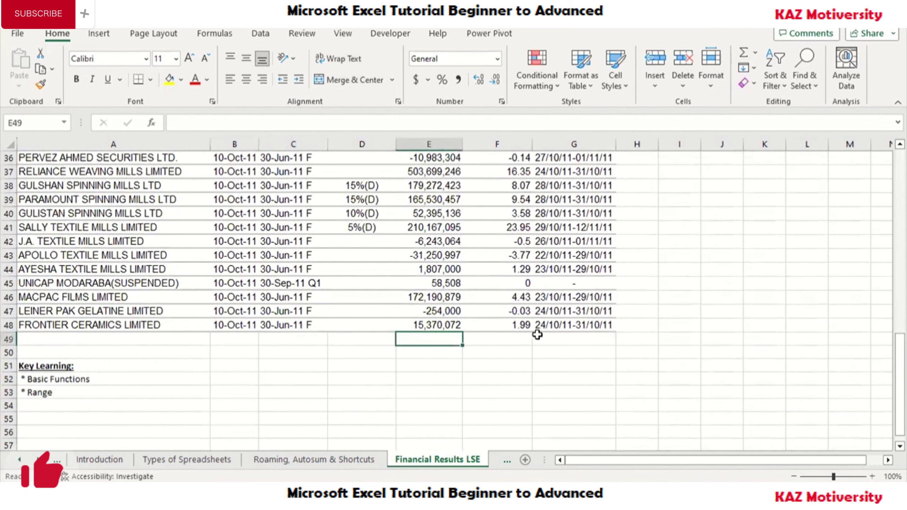
key(alt+equal)
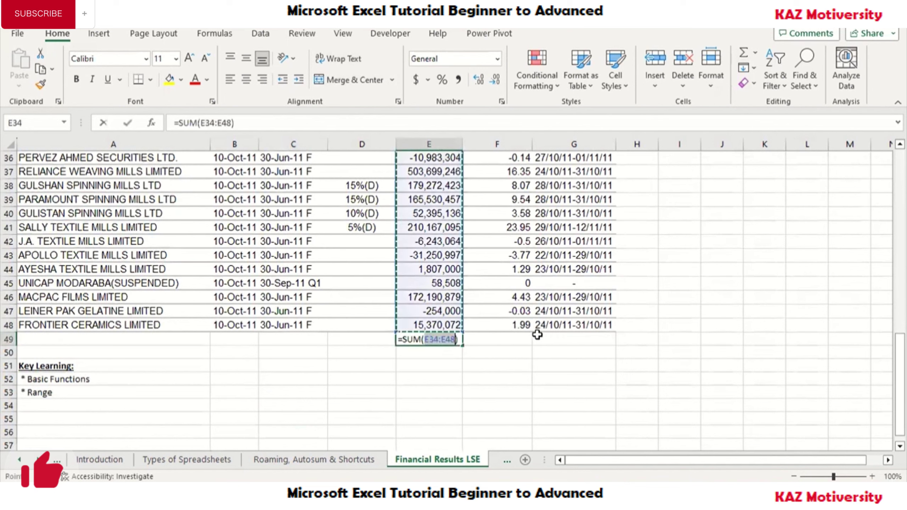
key(Return)
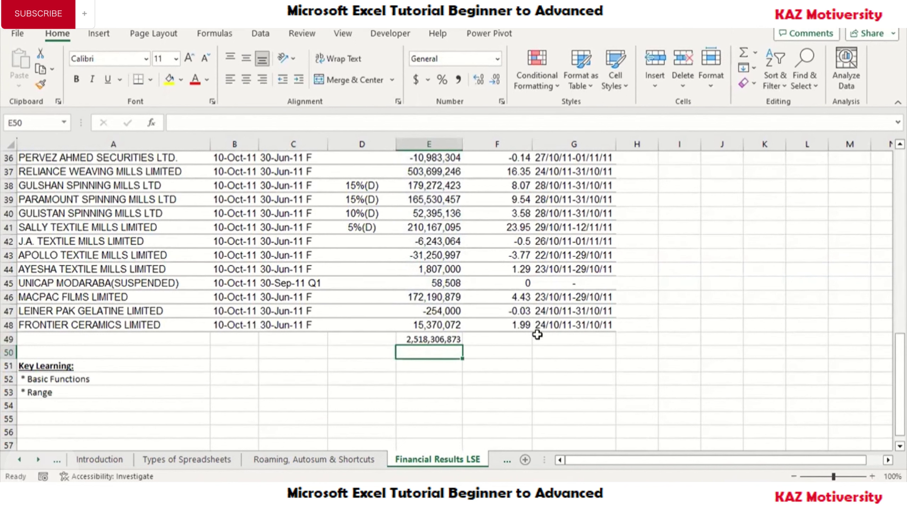
Insert blank rows above the profit total, pushing it down to E55
click(435, 338)
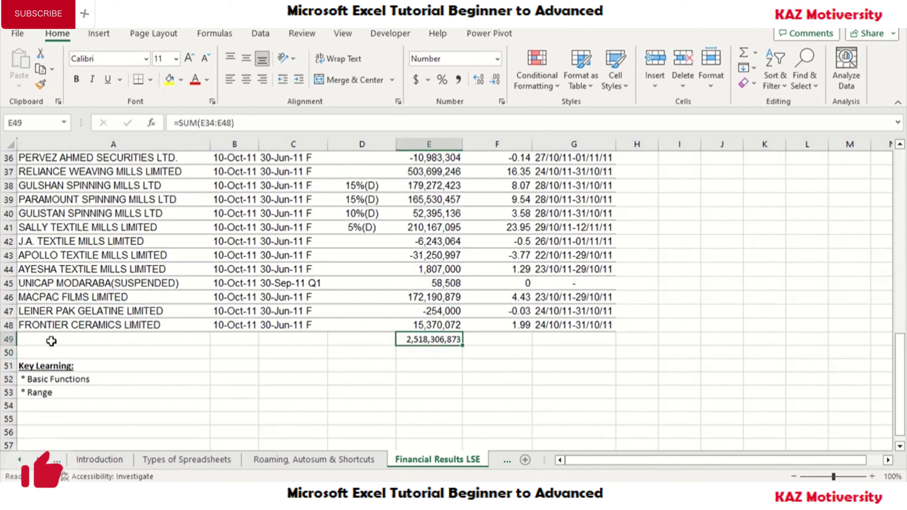
drag(18, 338, 7, 406)
right_click(7, 406)
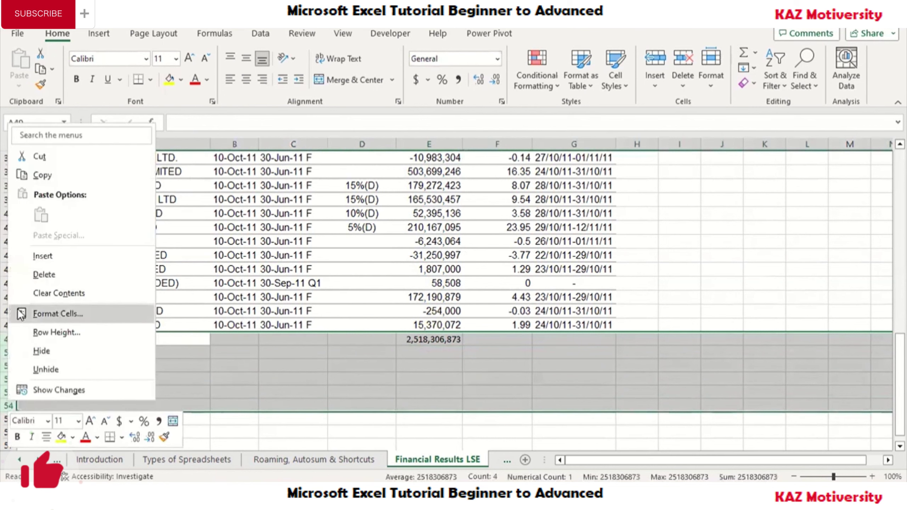
click(42, 257)
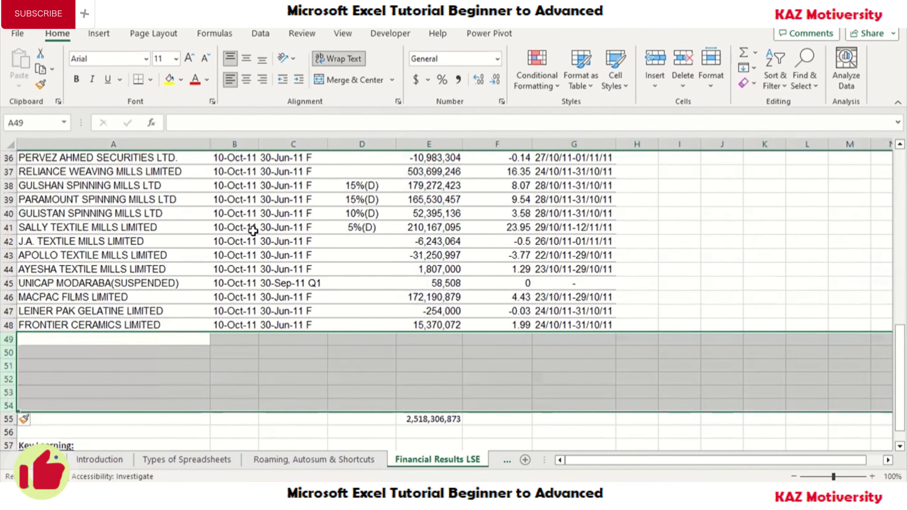
click(430, 367)
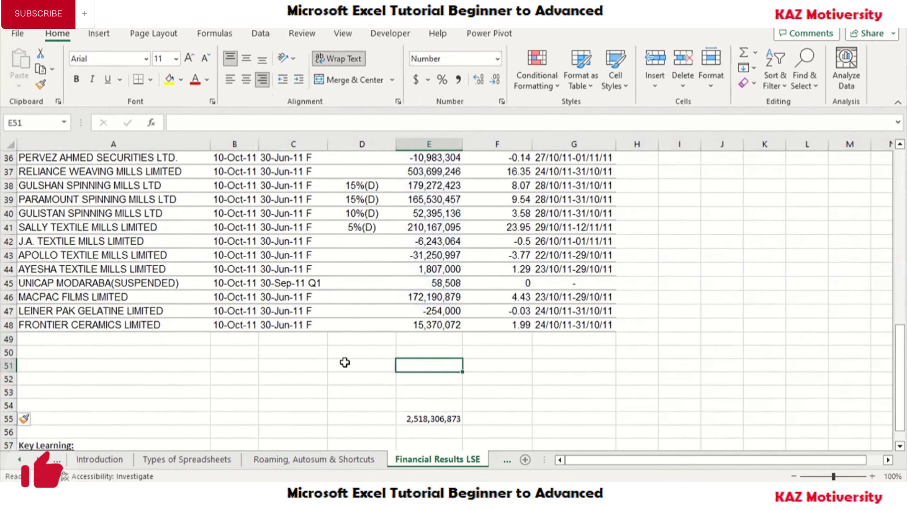
click(337, 377)
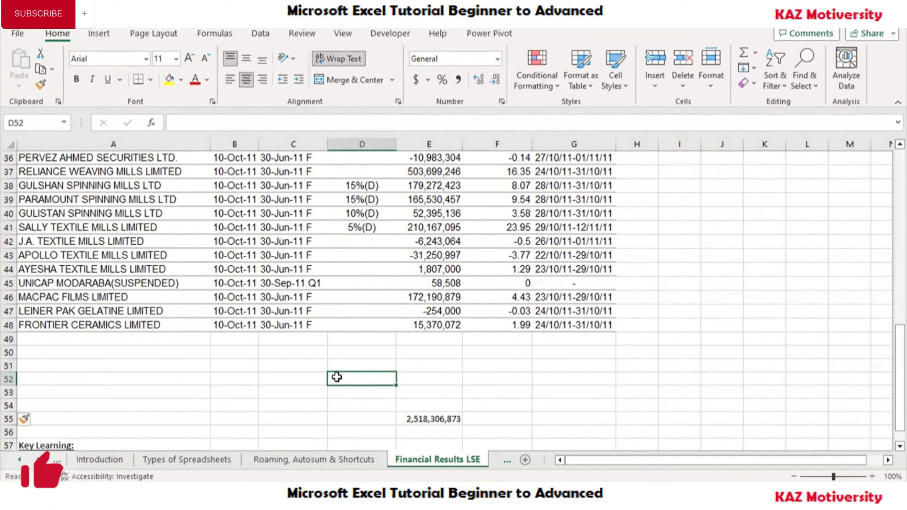
Delete the profit total in E55 and return to J2 beside the SUM label
click(414, 418)
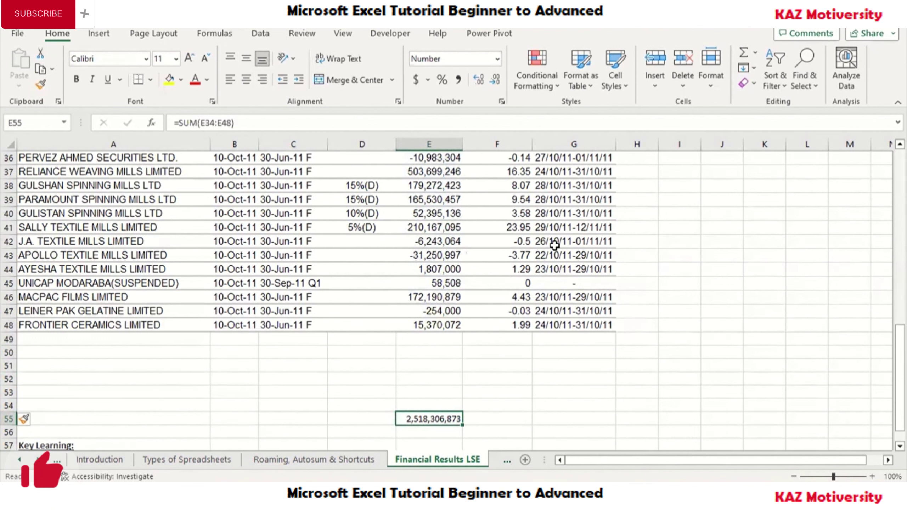
key(Delete)
key(Up)
key(Up)
key(Up)
key(Up)
key(Up)
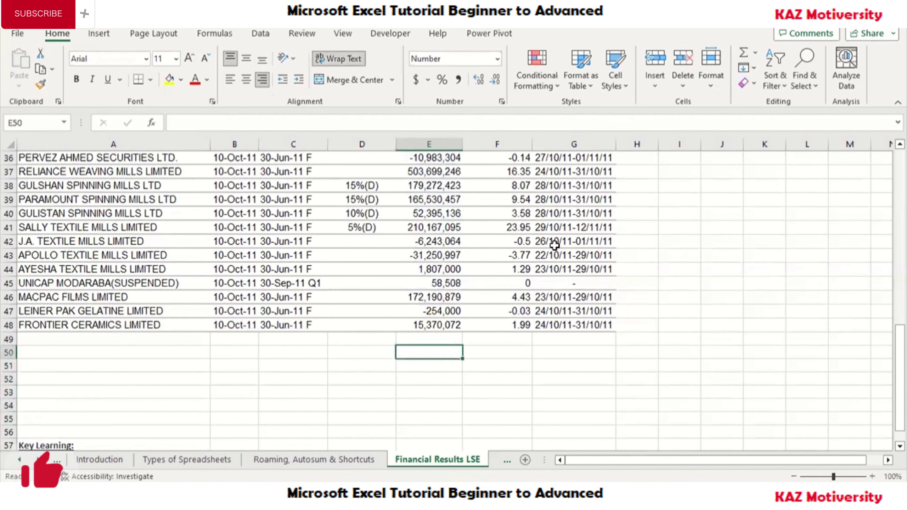
key(Right)
key(Right)
key(Right)
key(Right)
key(Right)
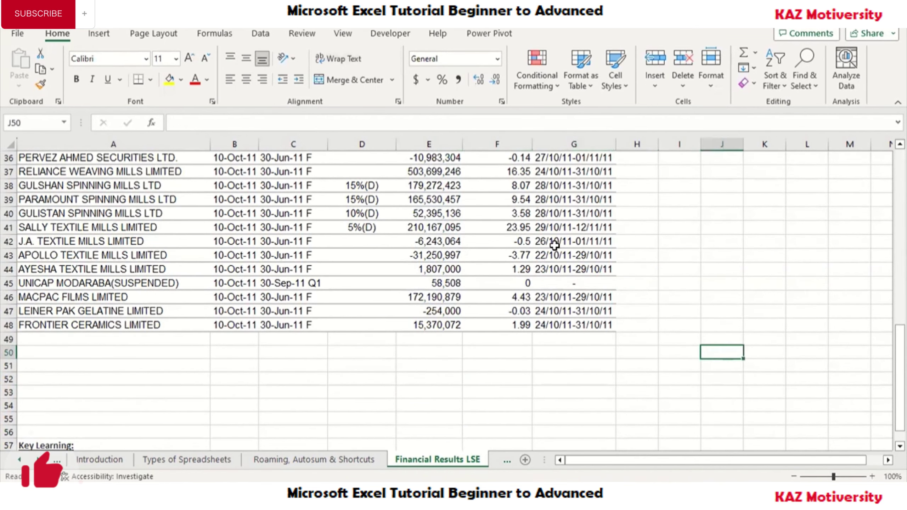
key(ctrl+Up)
key(Down)
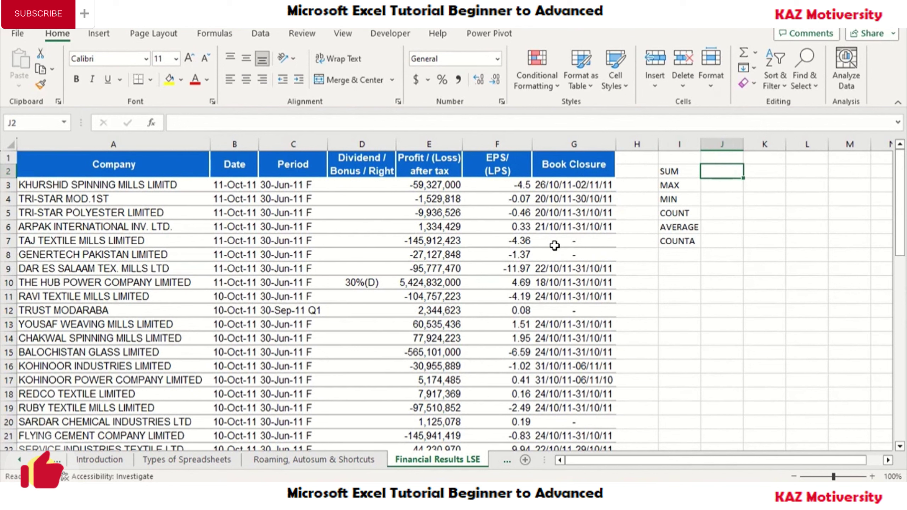
text(=su)
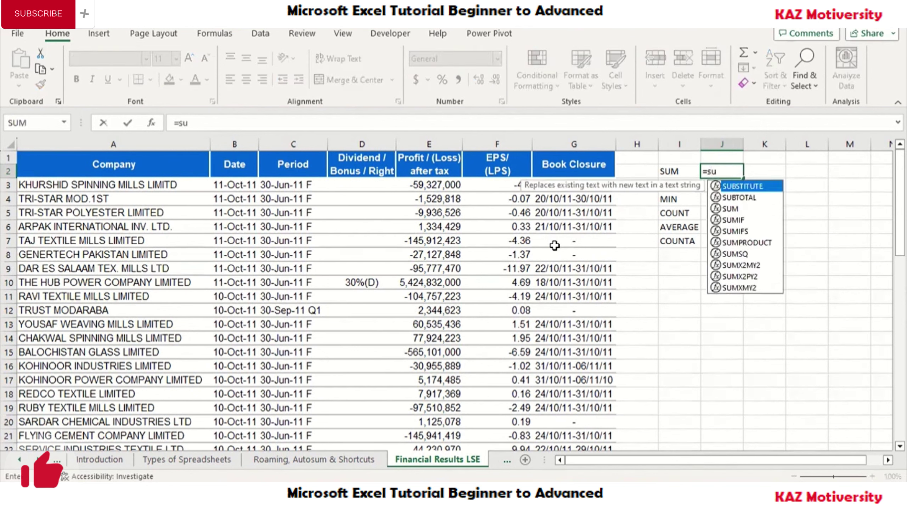
text(m()
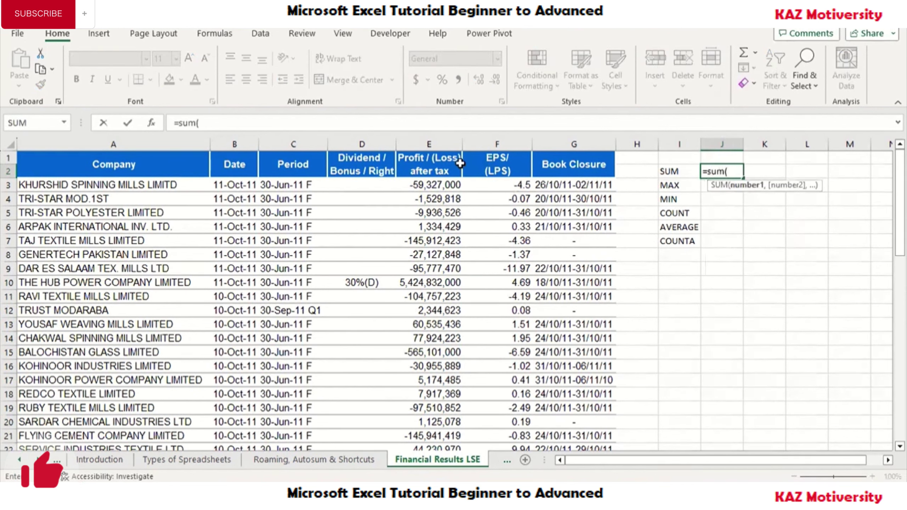
drag(436, 185, 438, 360)
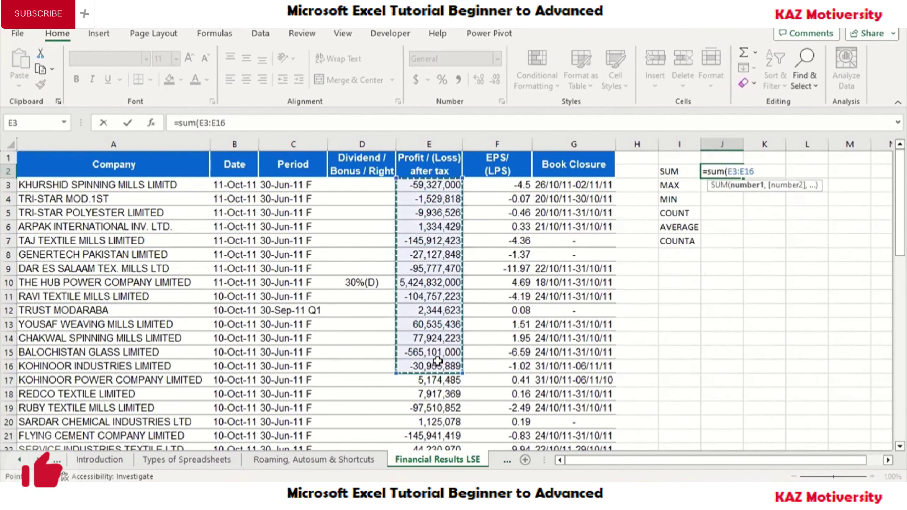
click(441, 285)
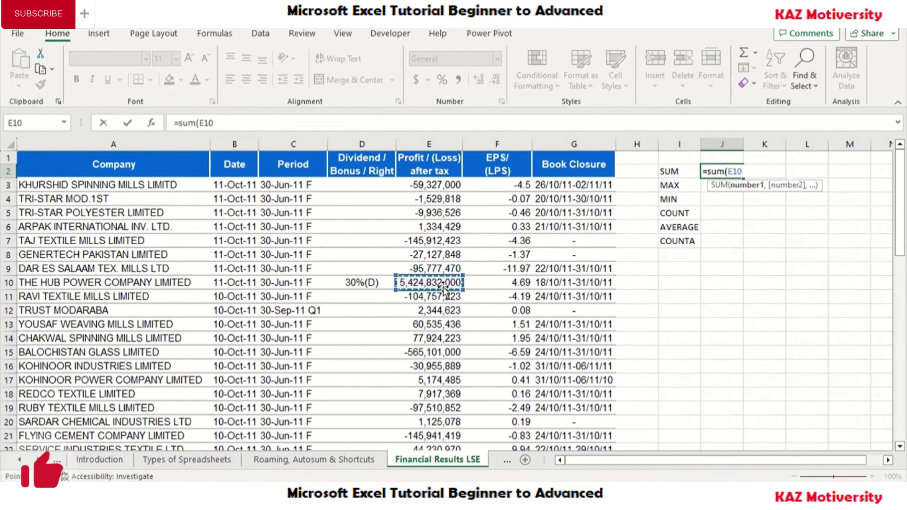
drag(436, 183, 428, 296)
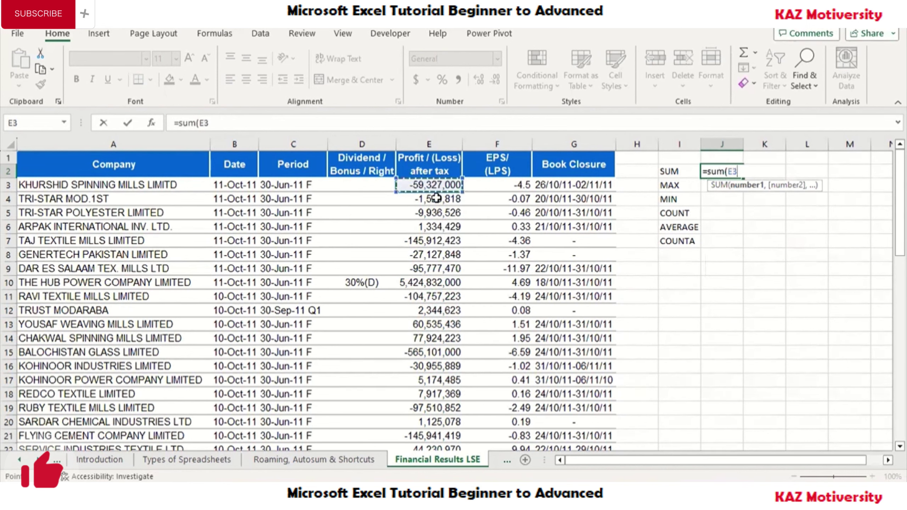
click(429, 244)
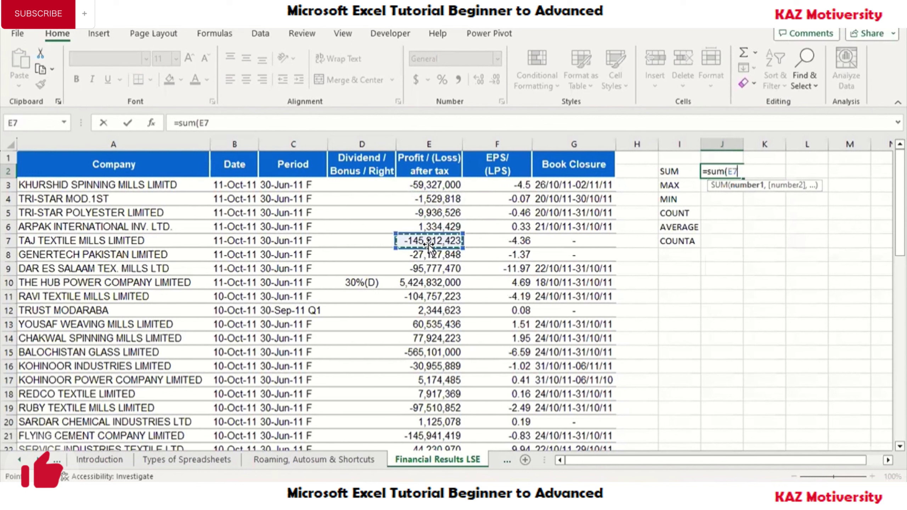
click(425, 143)
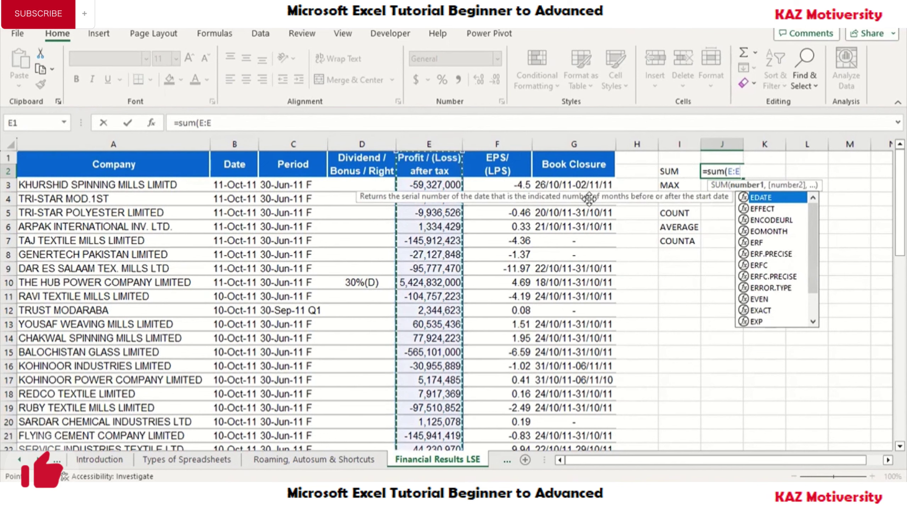
key(Return)
key(Up)
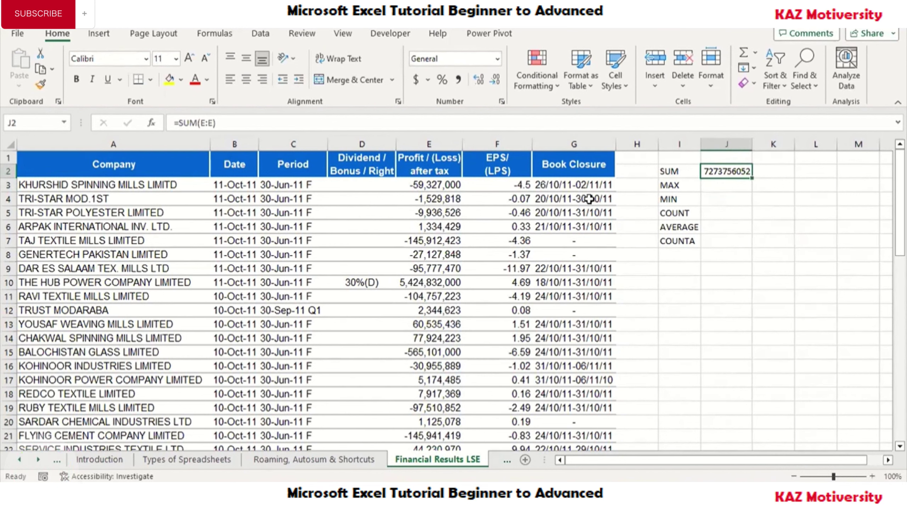
key(F2)
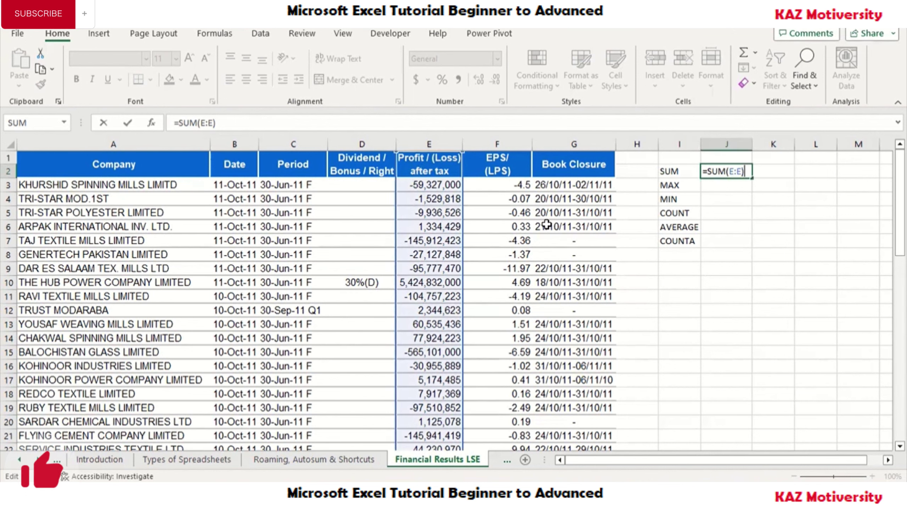
key(Return)
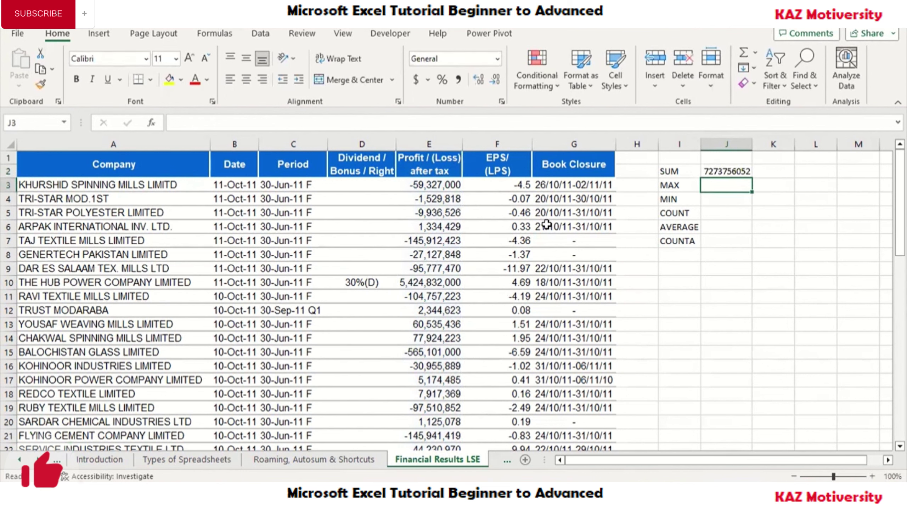
text(=max)
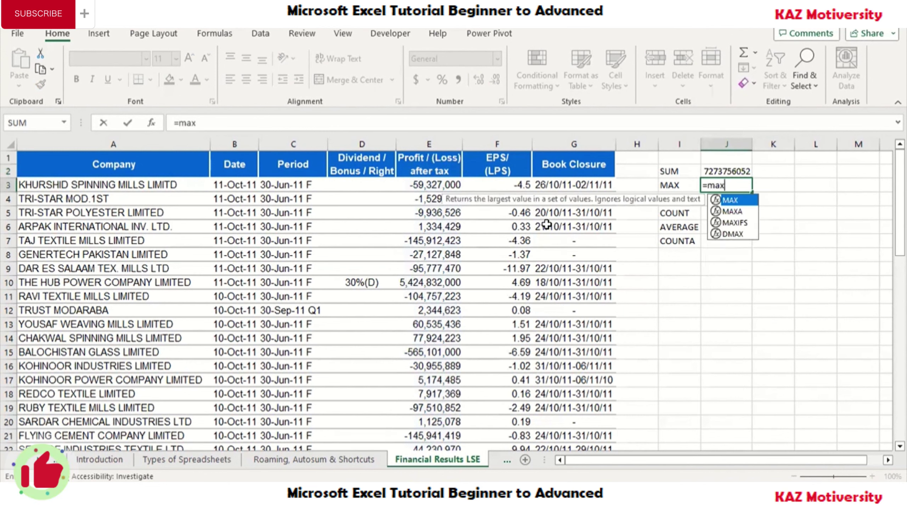
key(Tab)
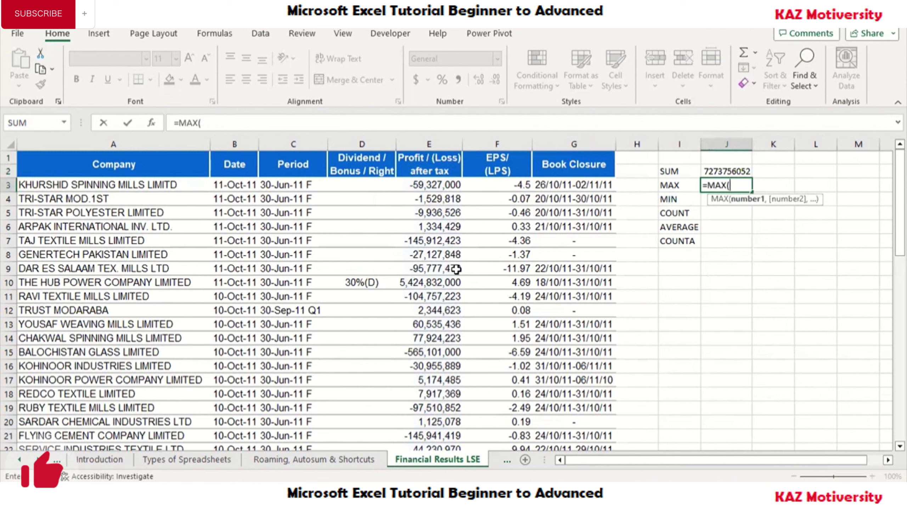
click(437, 140)
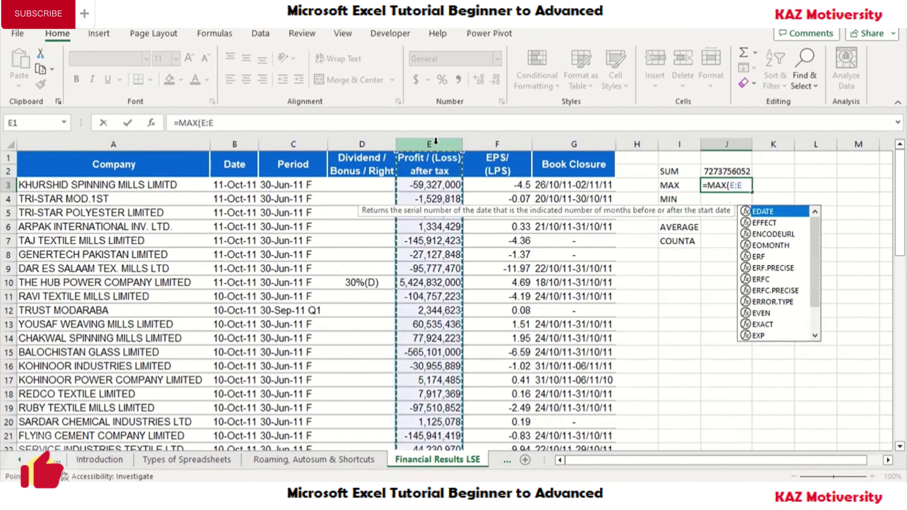
key(Return)
text(=)
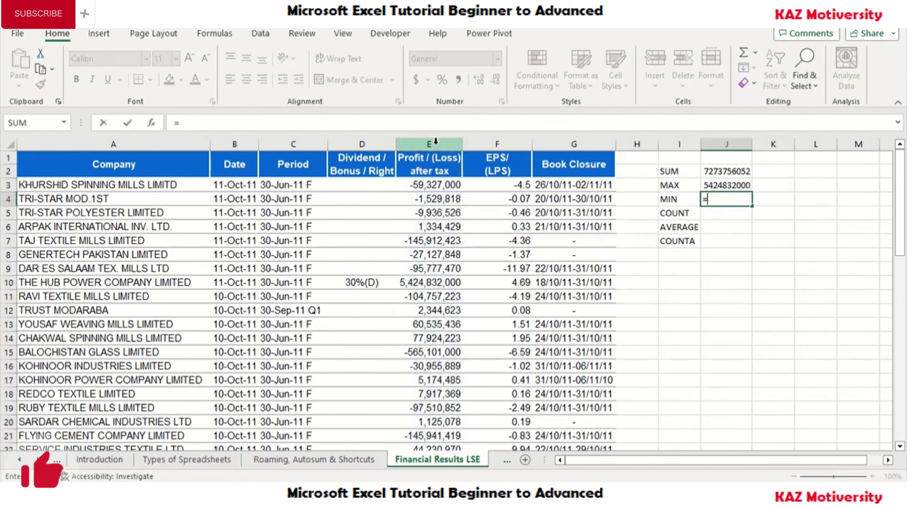
text(min)
key(Tab)
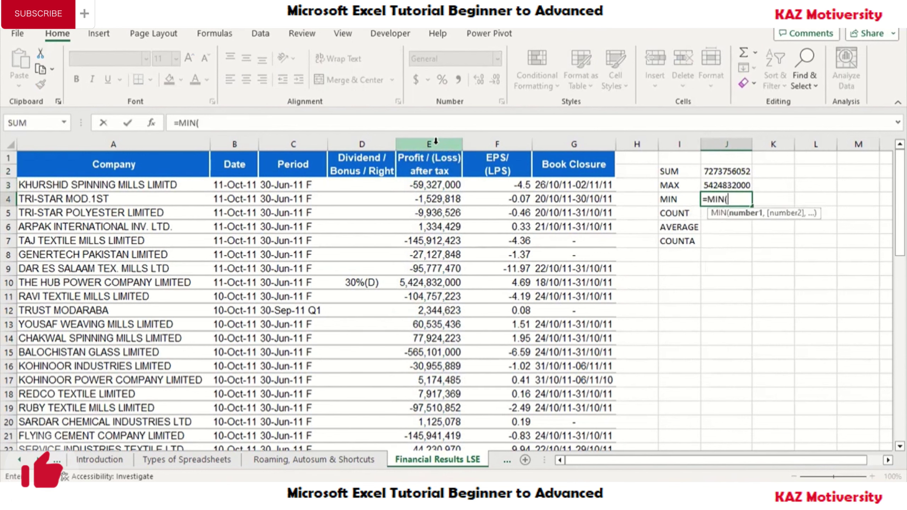
click(435, 143)
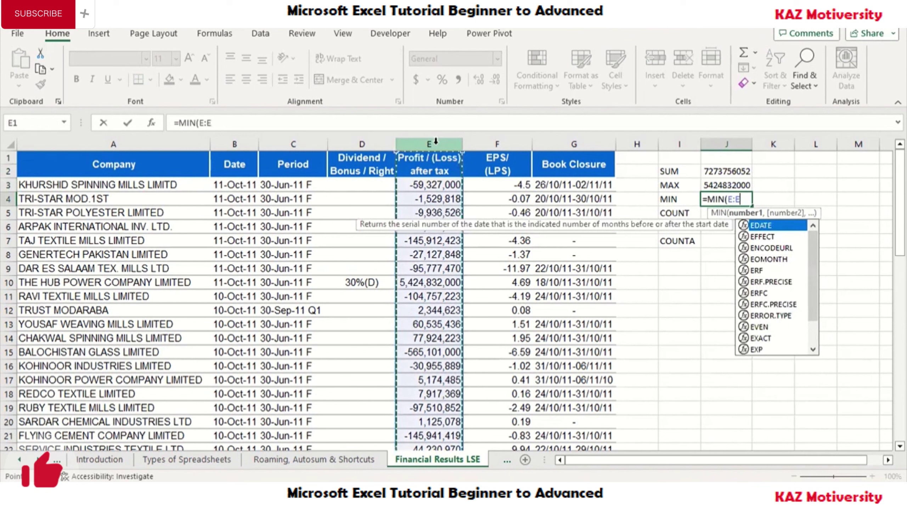
key(Return)
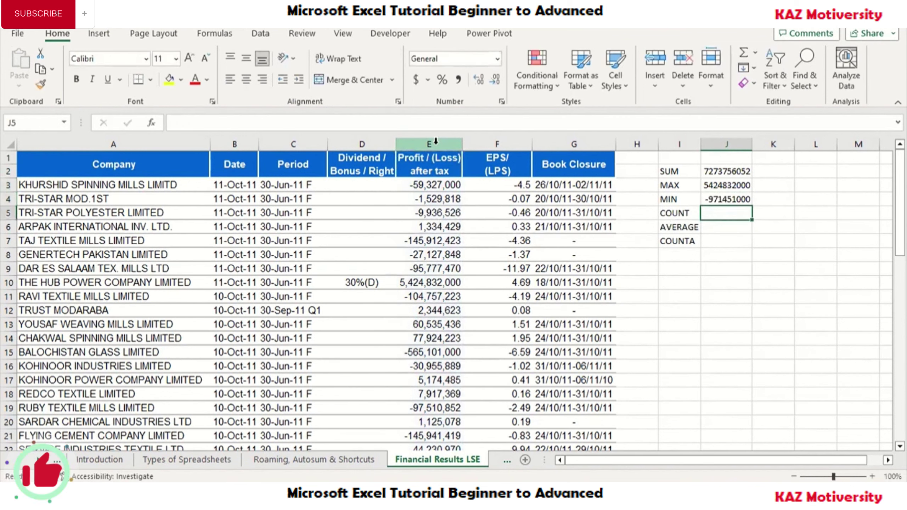
Skip the COUNT cell and enter =AVERAGE(E:E) in J6, giving 161639023
key(Return)
text(=a)
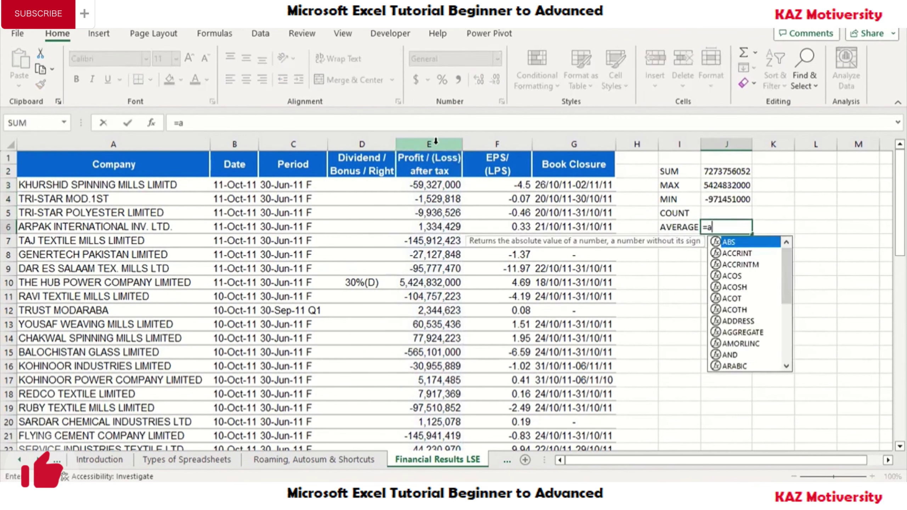
text(verag)
key(Tab)
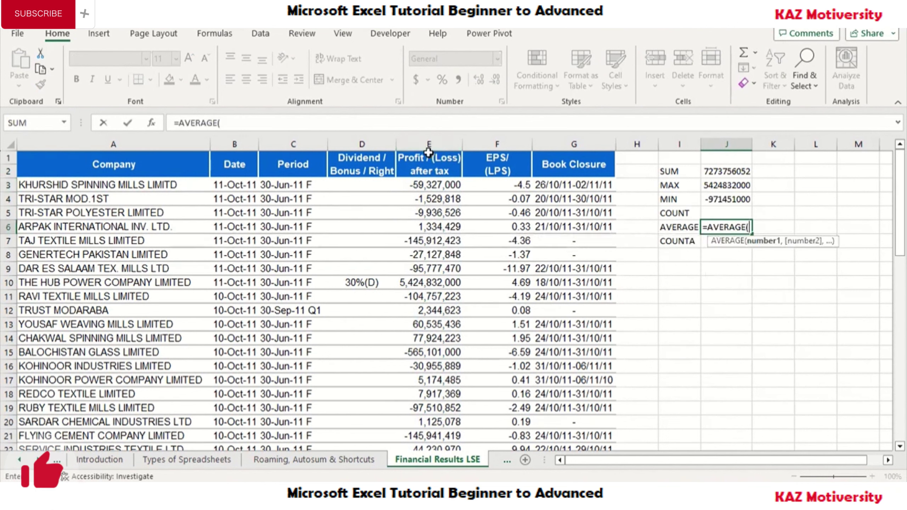
click(418, 142)
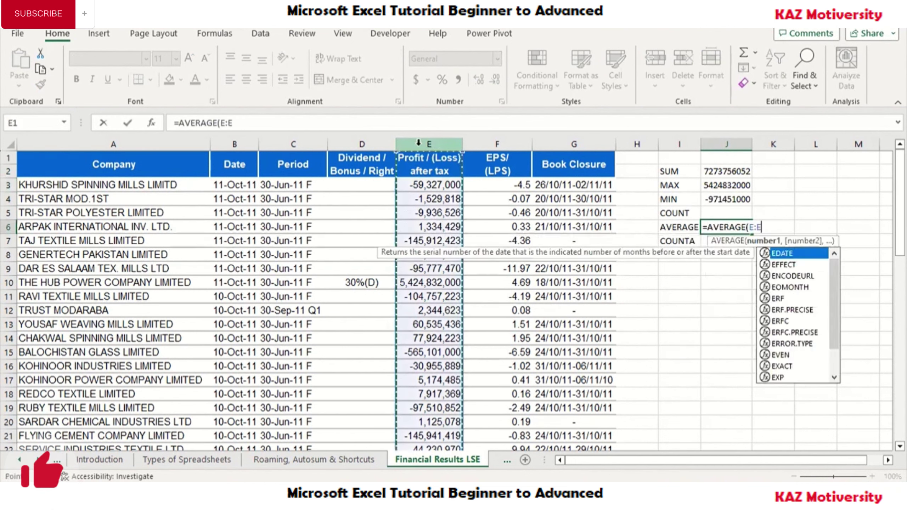
key(Return)
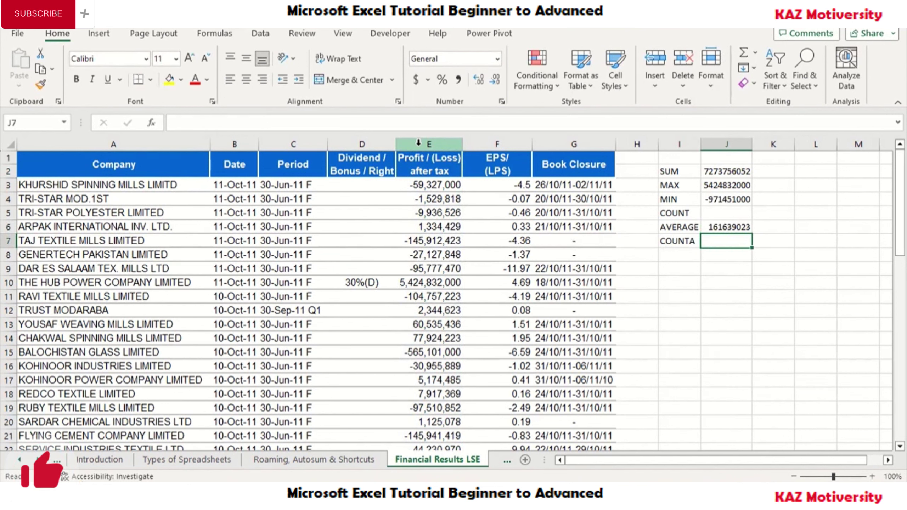
key(Up)
key(Up)
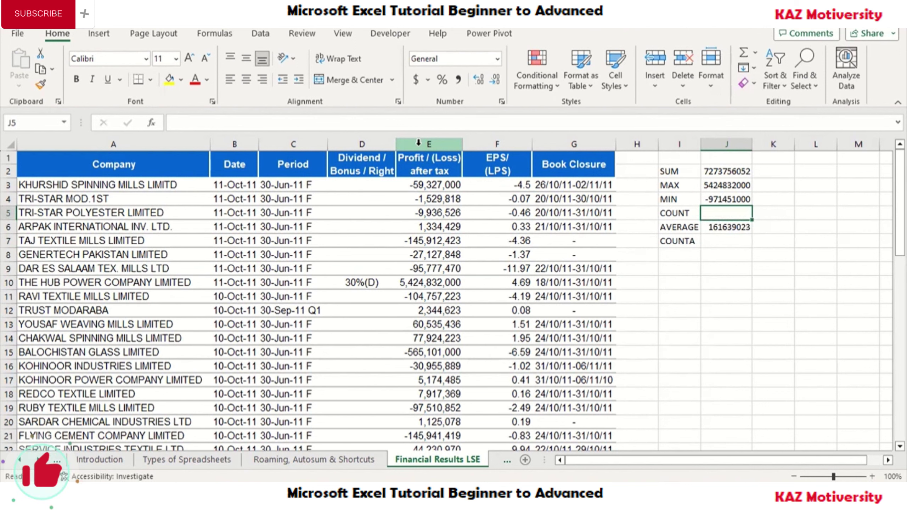
Select the Profit / (Loss) column and inspect its first few profit values
click(418, 142)
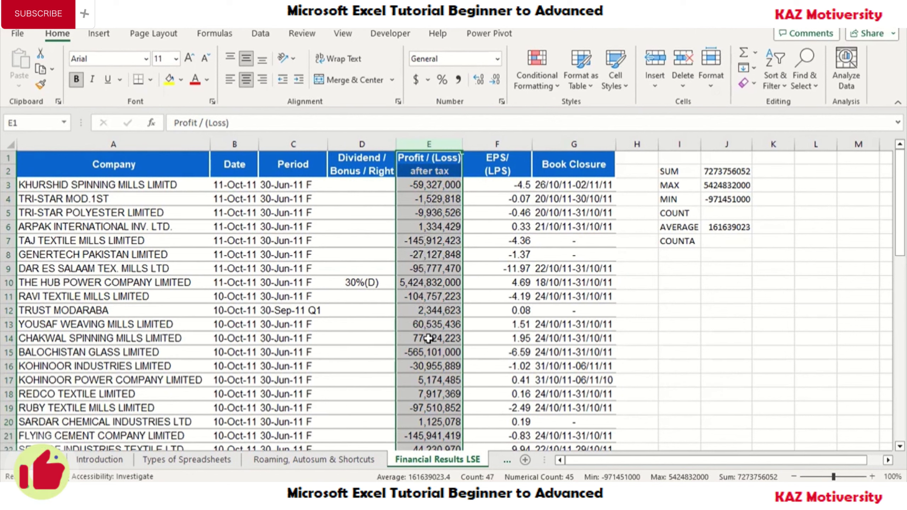
click(434, 184)
click(435, 198)
click(427, 213)
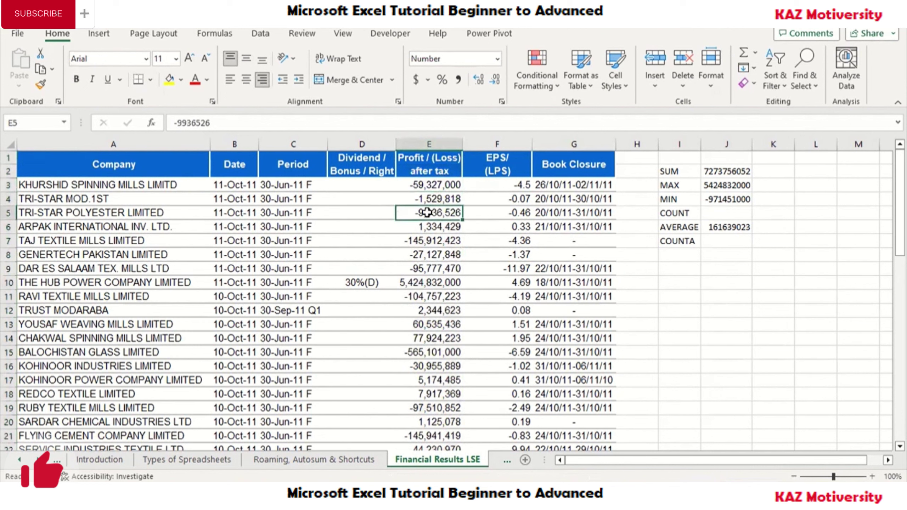
Enter =COUNT(E:E) in the cell beside COUNT, giving 45, then begin the COUNTA formula
click(742, 213)
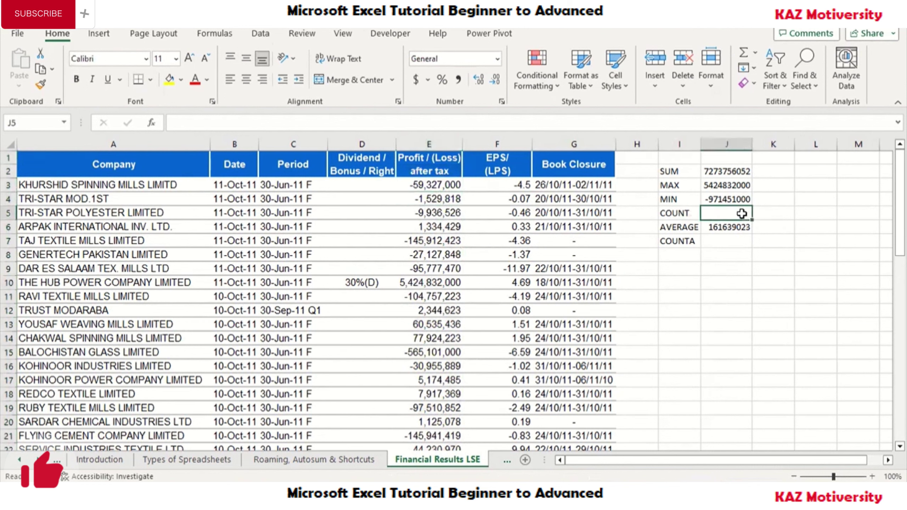
text(=coun)
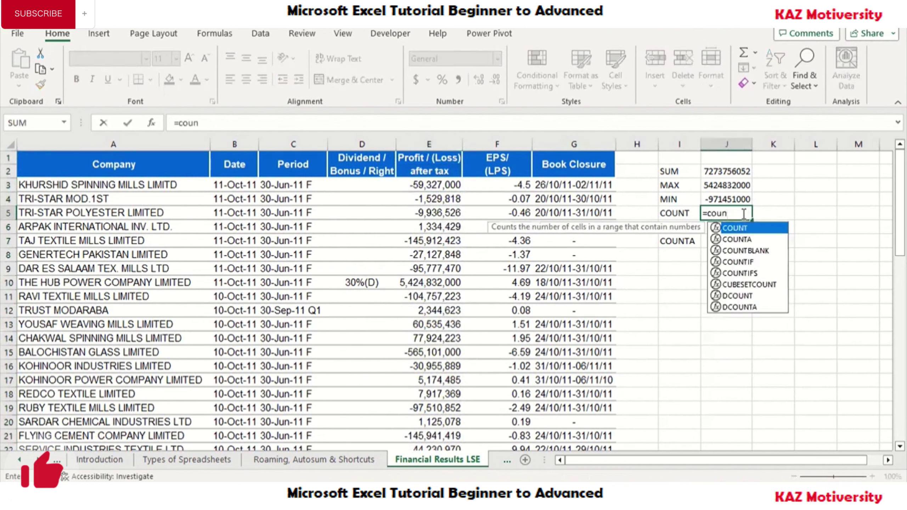
key(Tab)
click(441, 140)
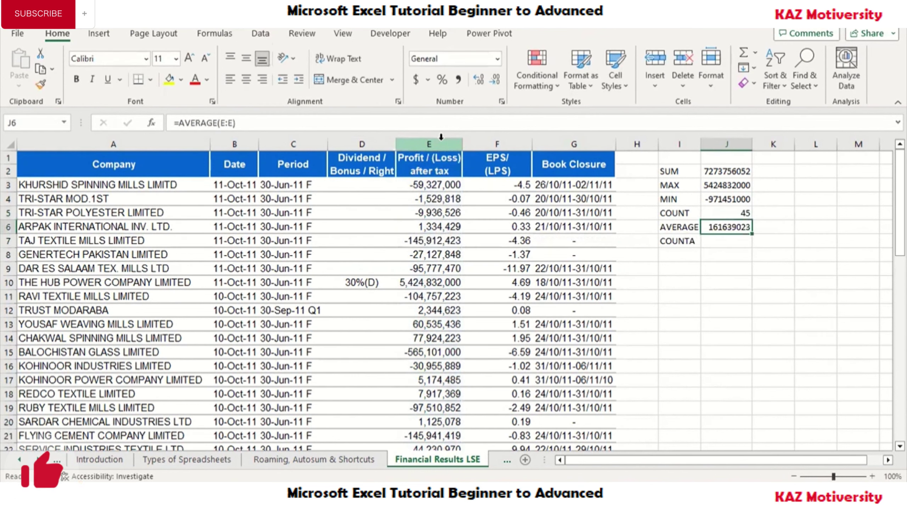
key(Down)
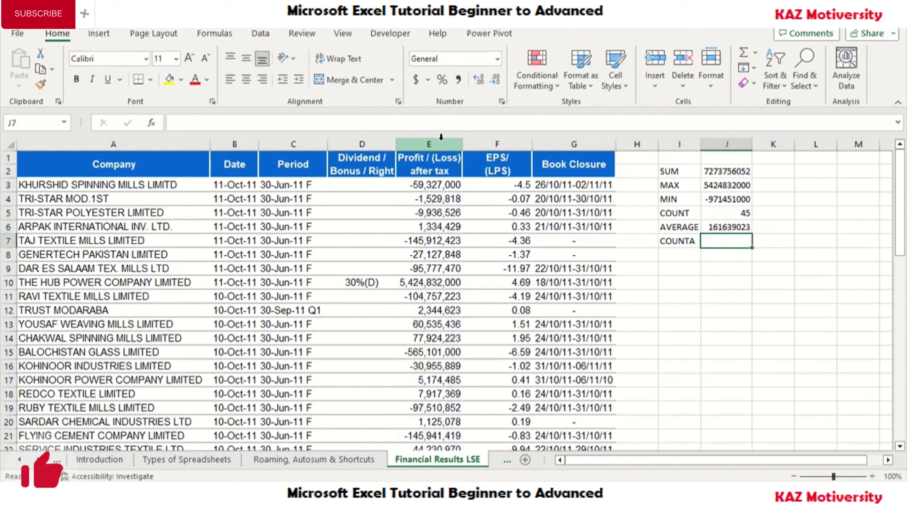
text(=count)
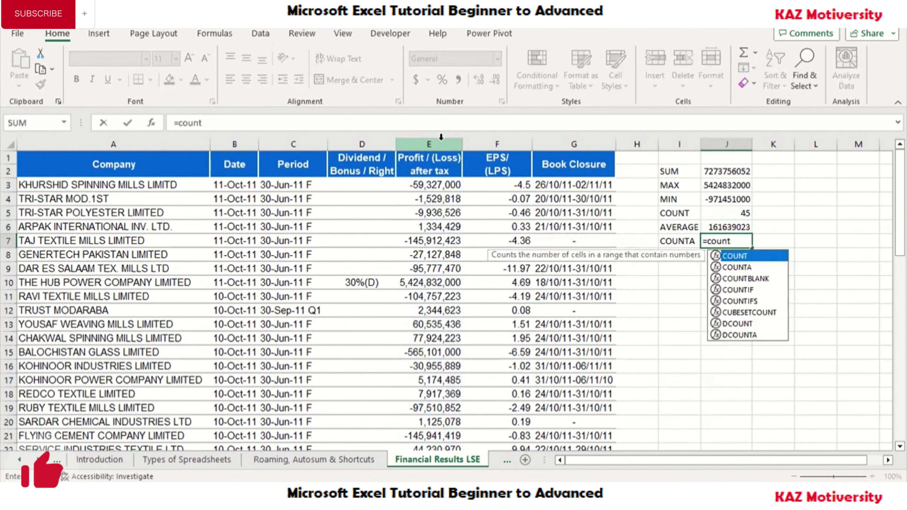
text(a)
Complete =COUNTA(E:E) beside COUNTA, giving 47, and review the two-line Profit / (Loss) header
key(Tab)
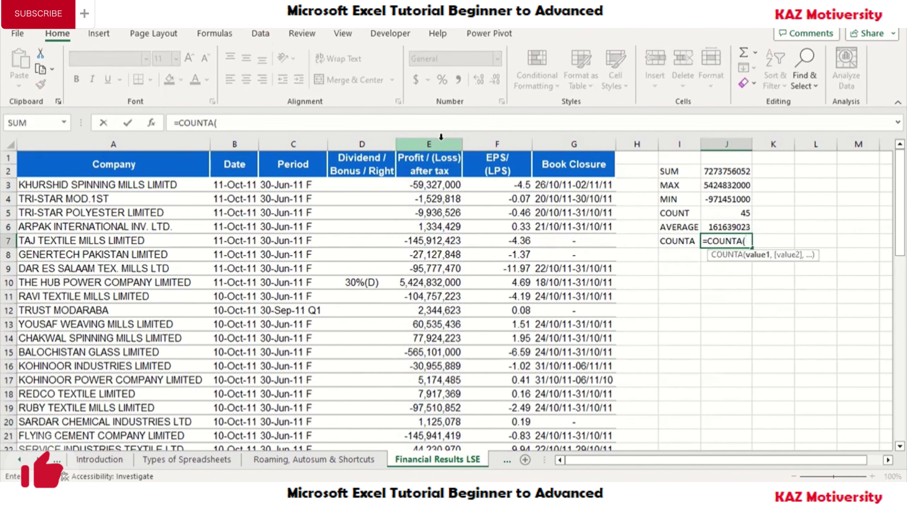
click(441, 136)
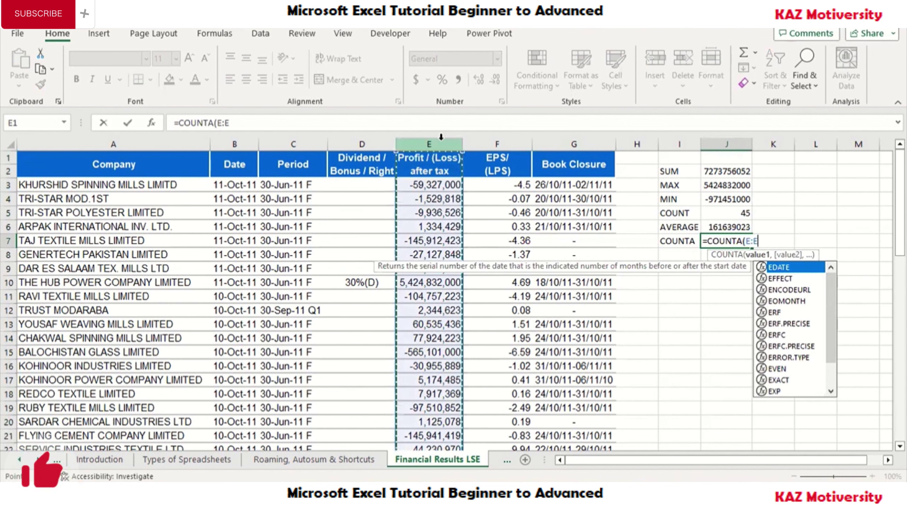
key(Return)
key(Up)
key(Left)
key(Left)
key(Left)
key(Up)
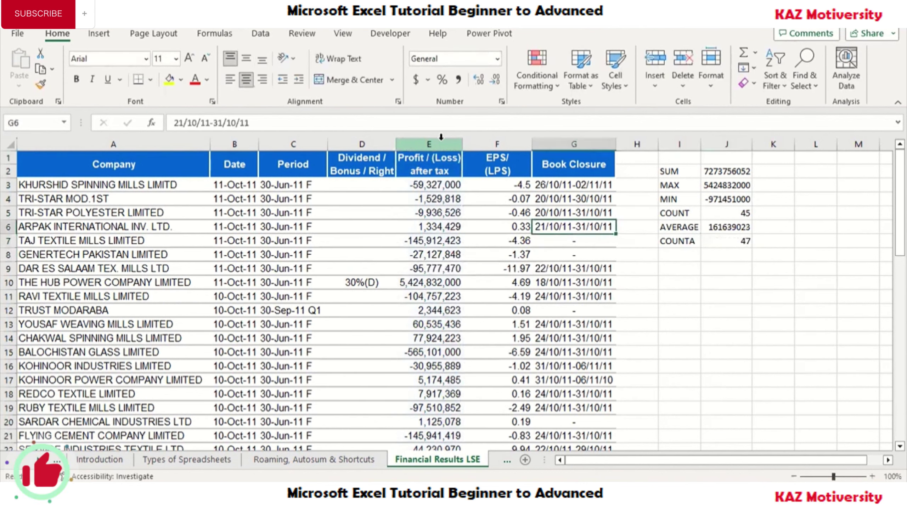
key(Left)
key(Left)
key(Up)
key(Up)
key(Up)
key(Up)
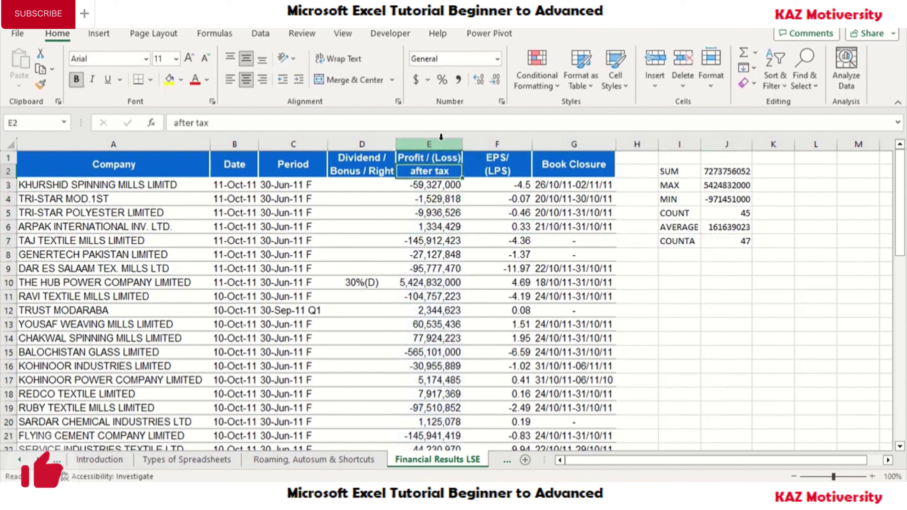
key(Up)
key(Down)
key(Up)
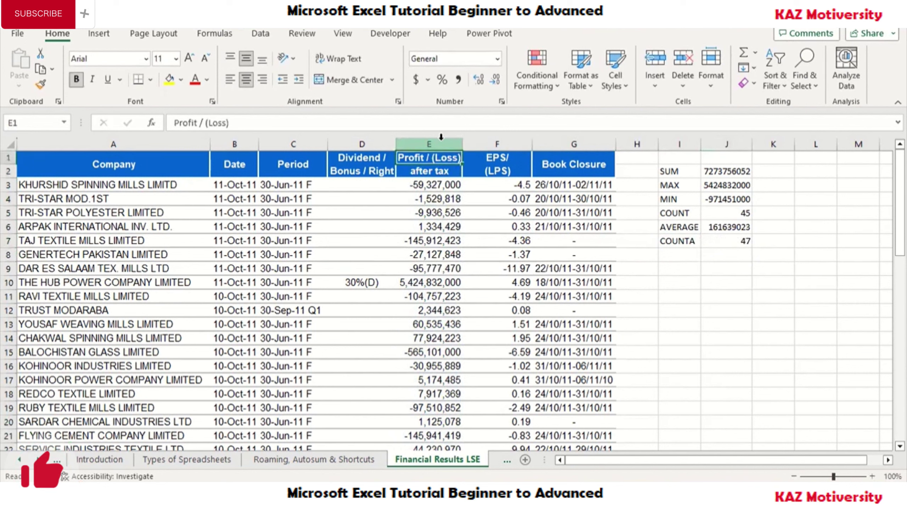
key(Down)
key(Up)
key(Down)
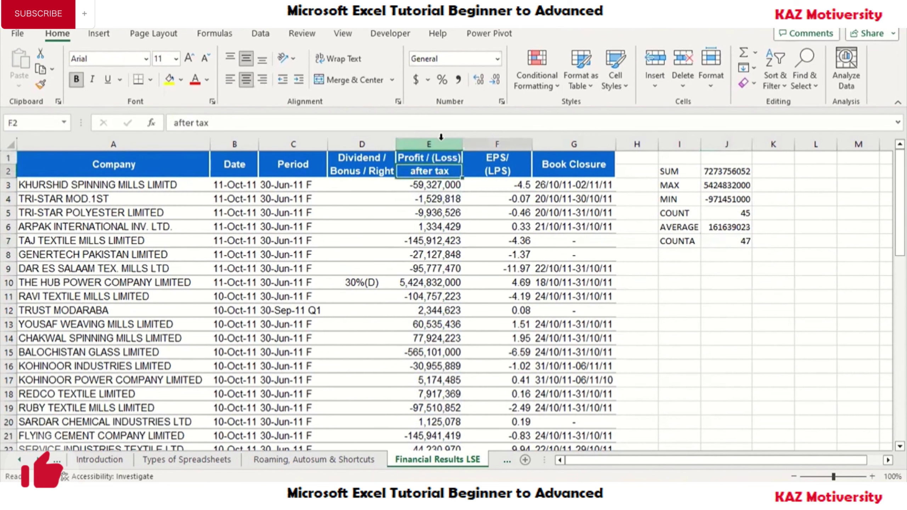
key(Right)
key(Right)
key(Right)
key(Down)
key(Down)
key(Right)
key(Right)
key(Down)
key(Down)
key(Down)
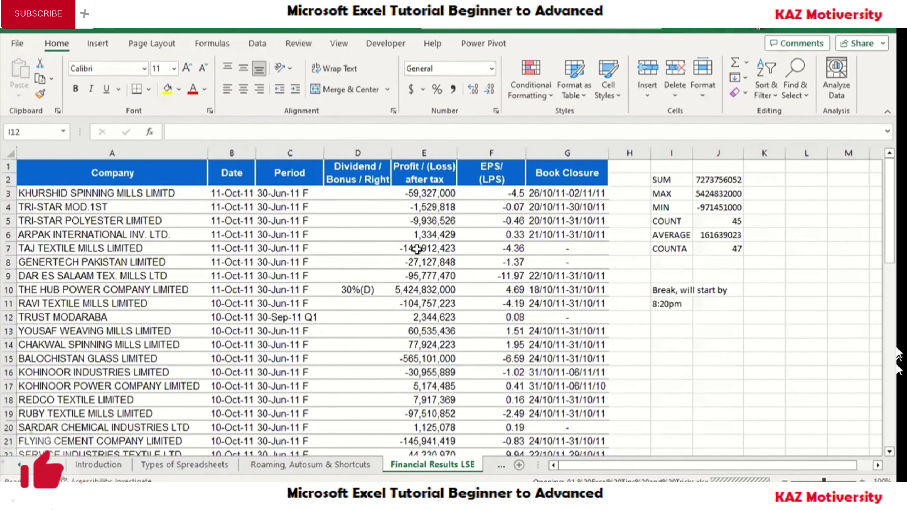
Clear the break note from I10:I11 and move to the Format Painter sheet
key(Up)
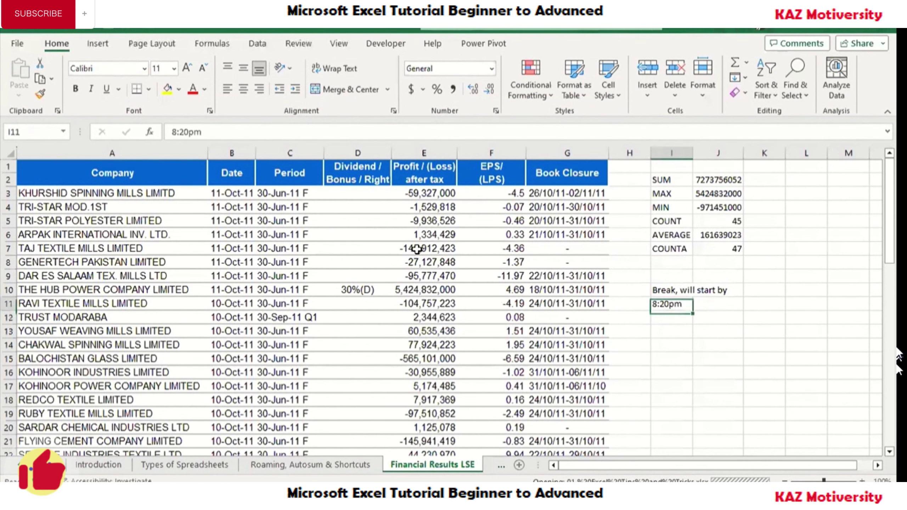
key(shift+Up)
key(Delete)
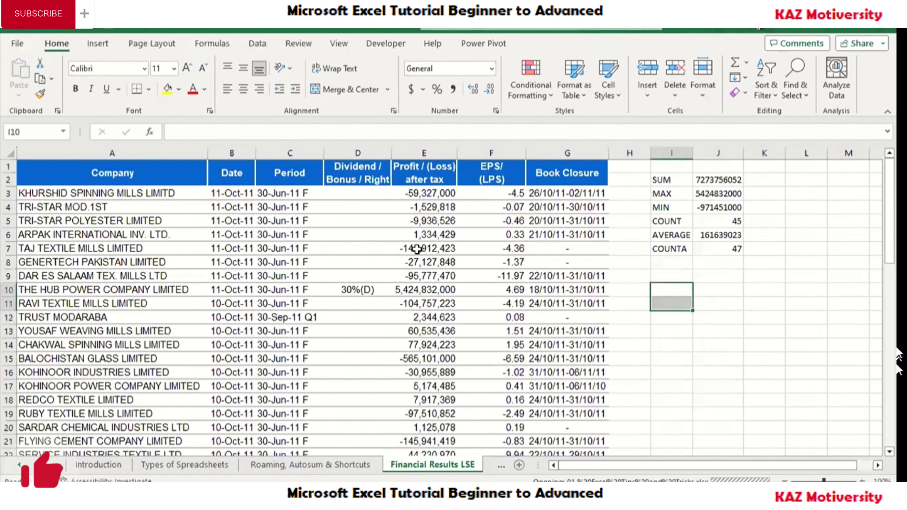
key(ctrl+Page_Down)
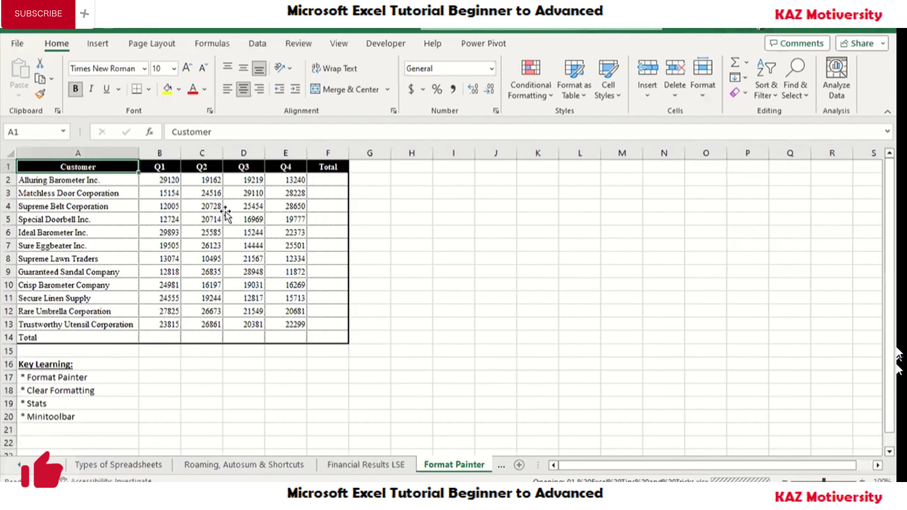
Give B3 (15154) a yellow fill with red text, and Format-Paint it onto D3 (29110)
click(226, 211)
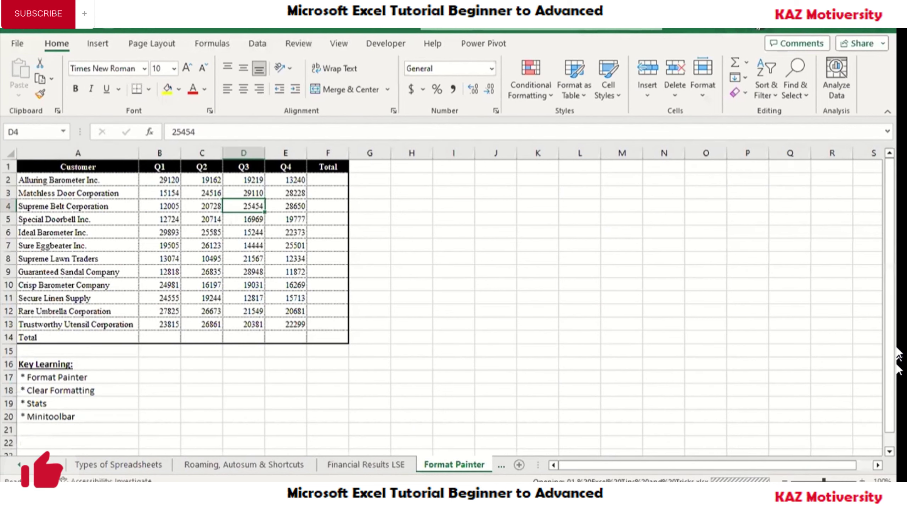
ctrl+scroll(256, 298, up, 2)
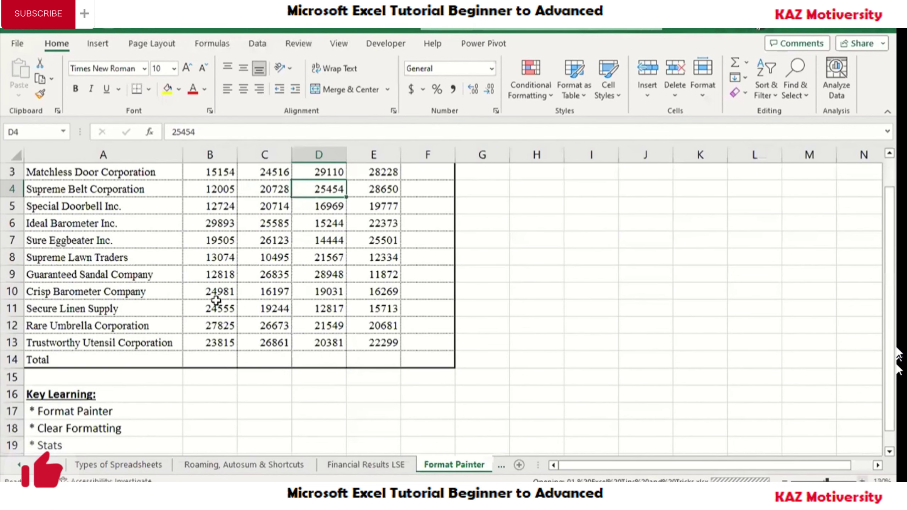
scroll(216, 300, up, 1)
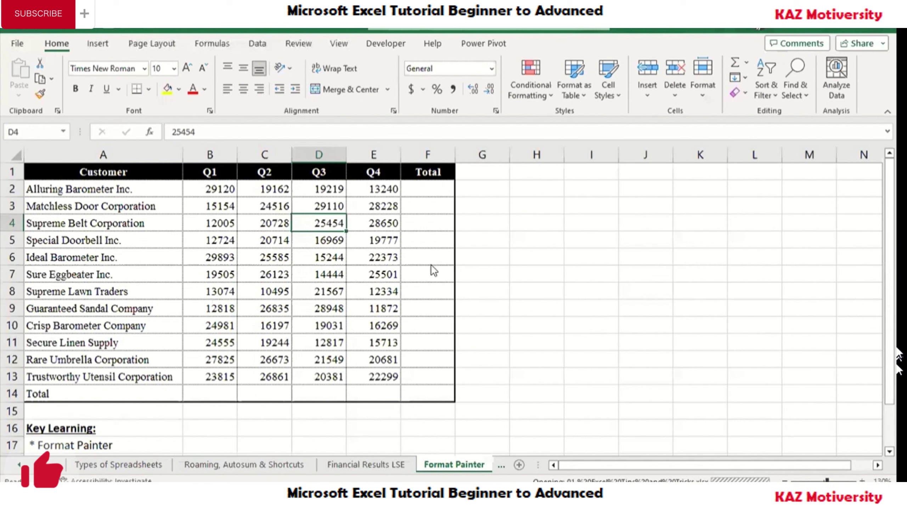
click(200, 206)
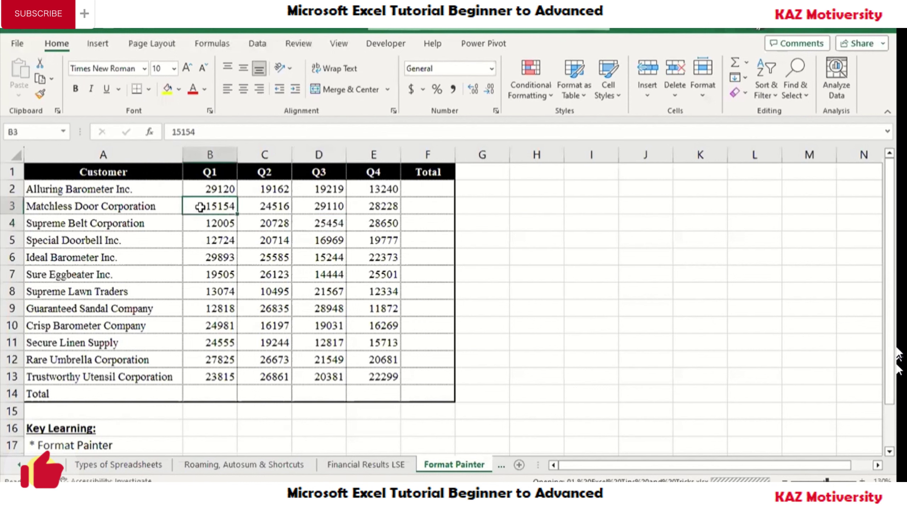
click(166, 89)
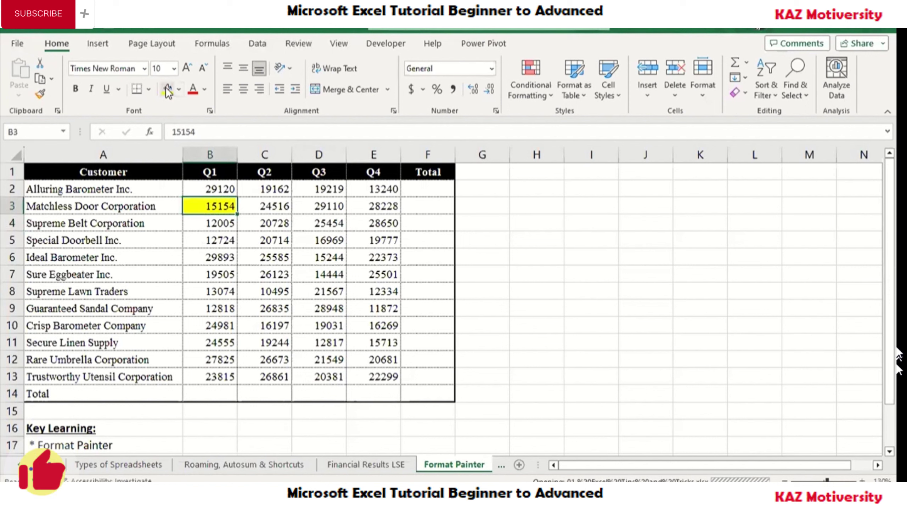
click(193, 88)
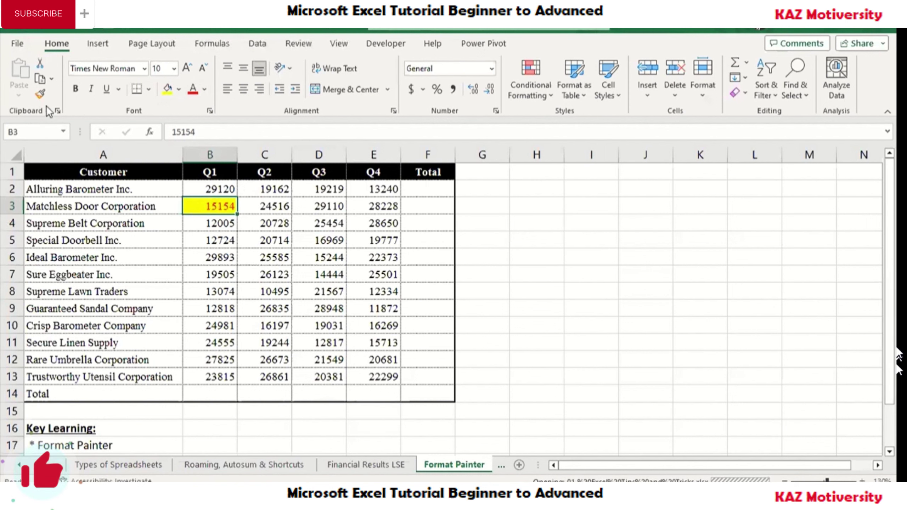
click(41, 94)
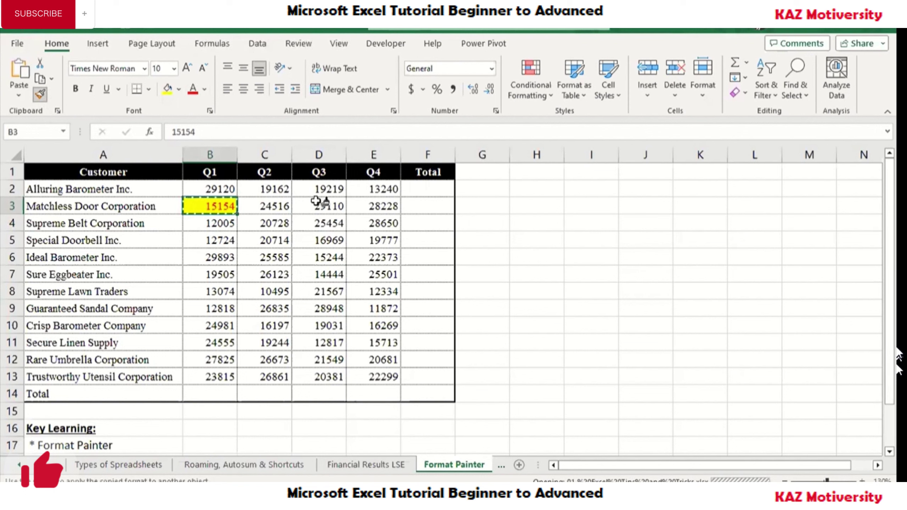
click(316, 201)
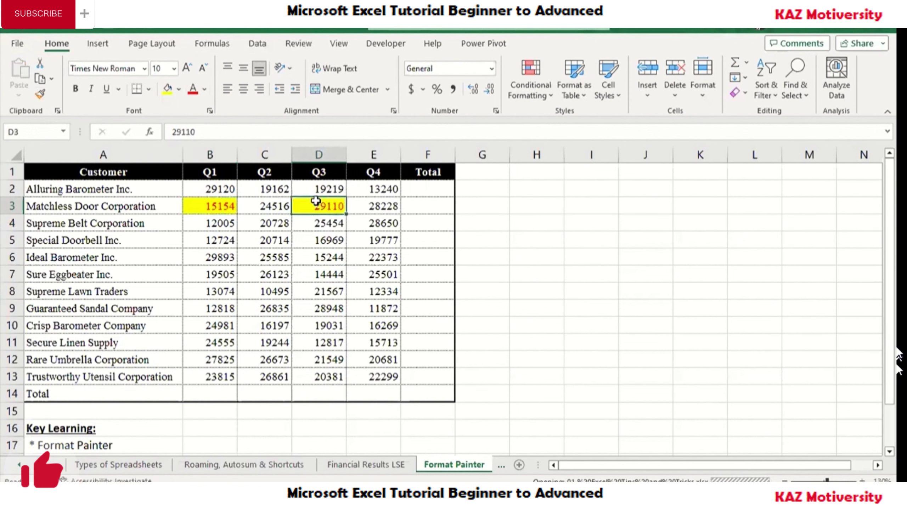
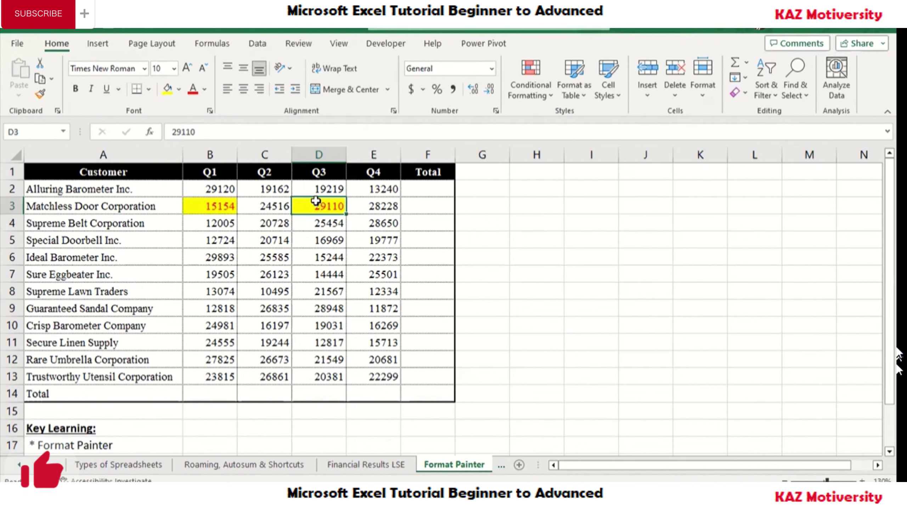
Copy D3's yellow fill and red text onto C5 with Format Painter
click(216, 203)
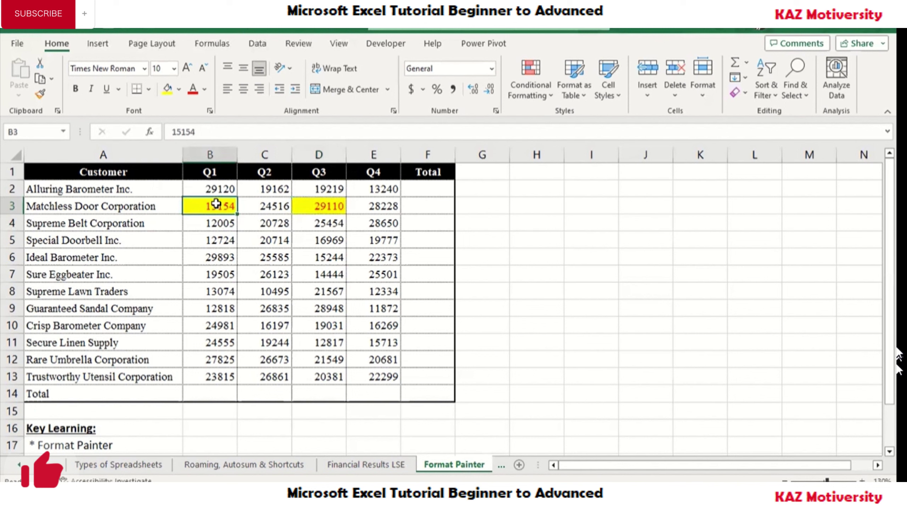
click(312, 201)
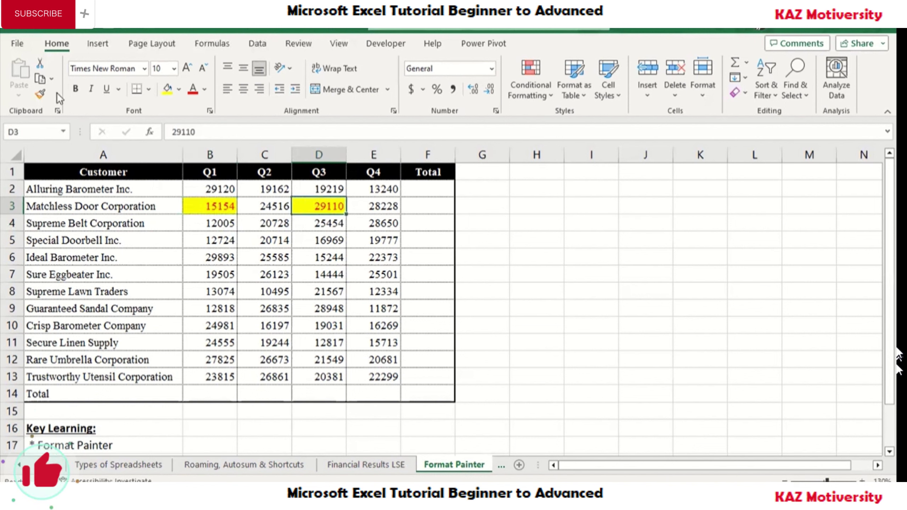
click(39, 94)
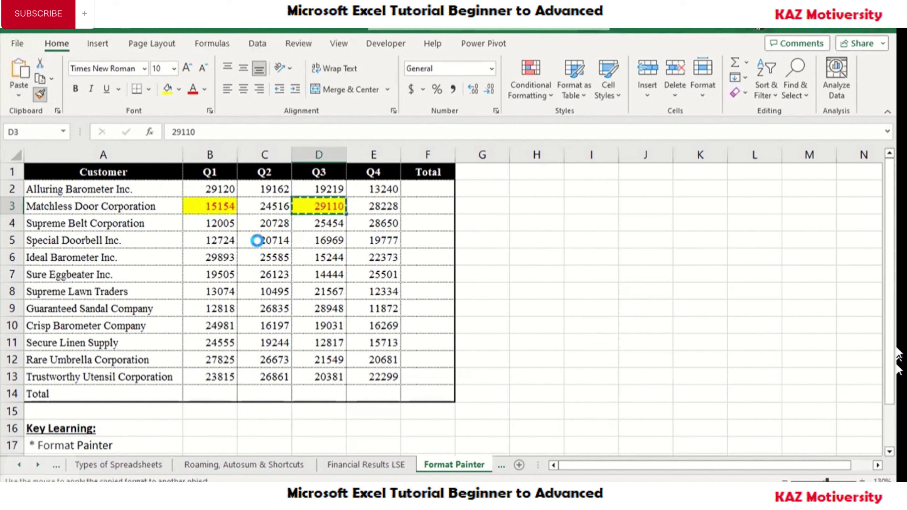
click(271, 239)
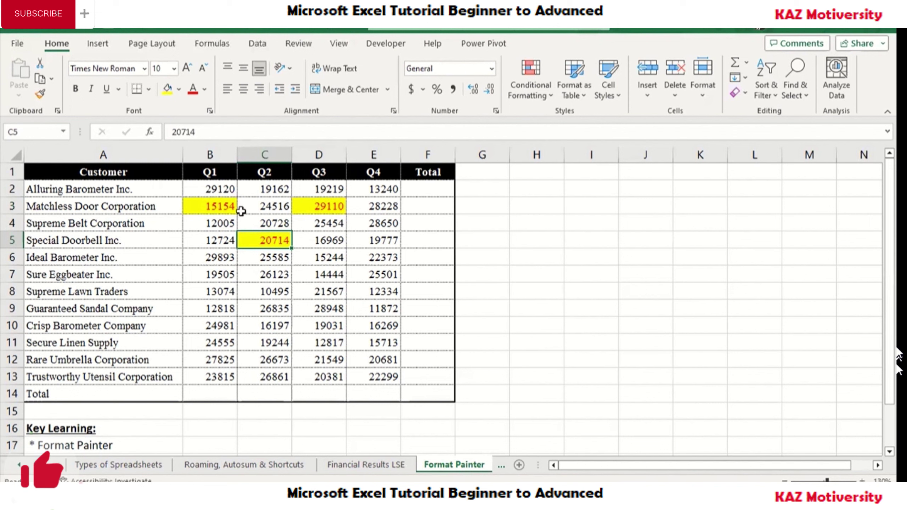
Carry the same formatting on from C5 to E5, then from E5 to B7
click(37, 95)
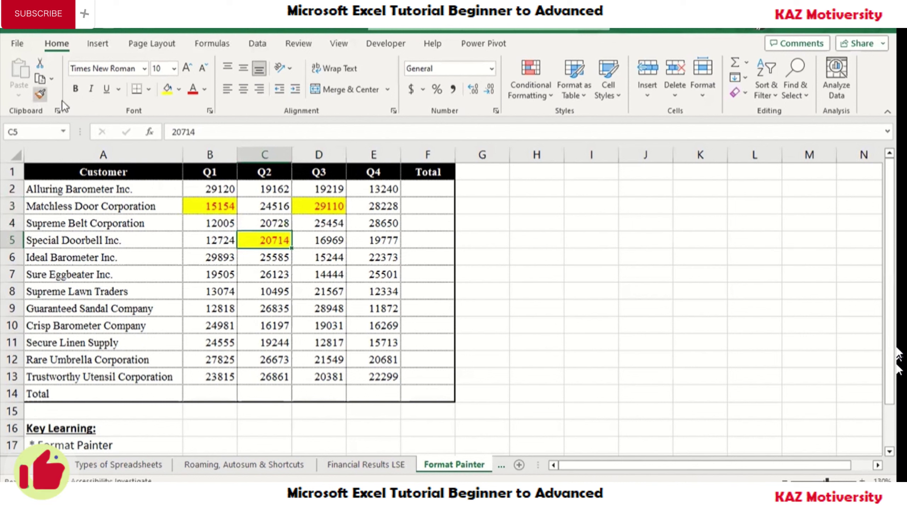
click(359, 238)
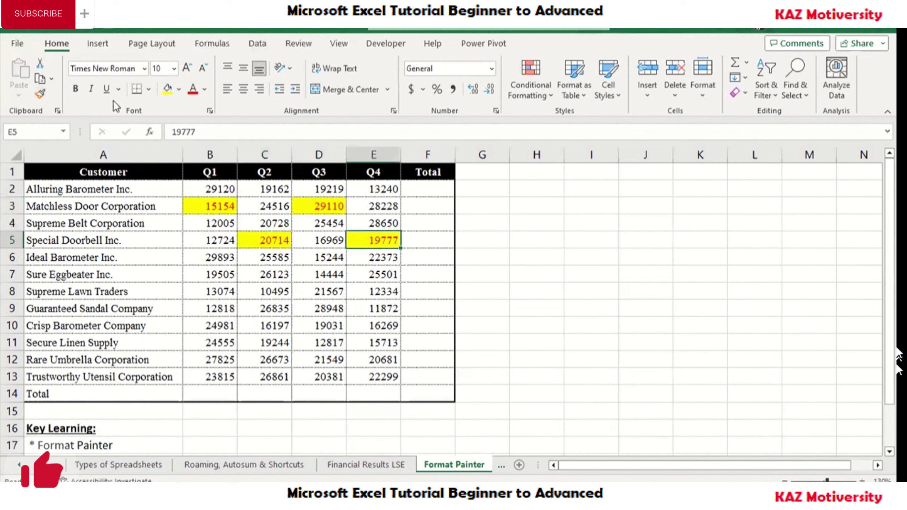
click(40, 94)
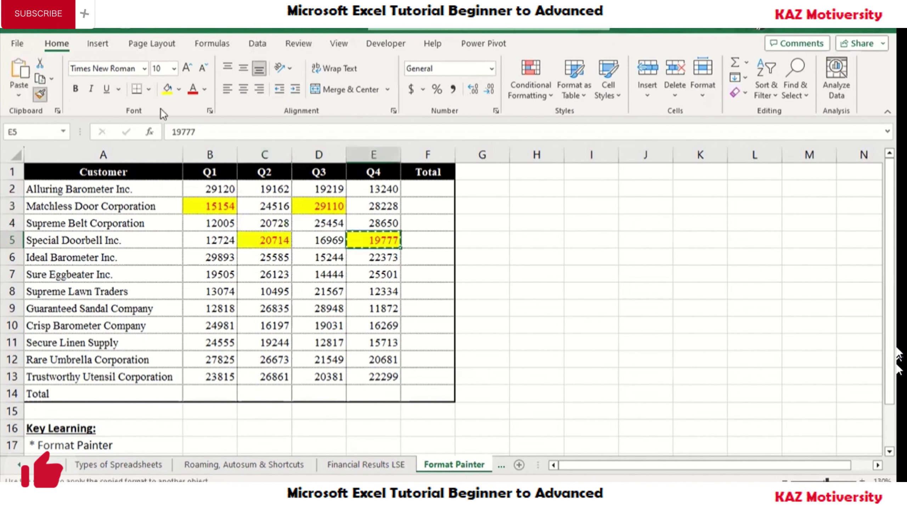
click(210, 269)
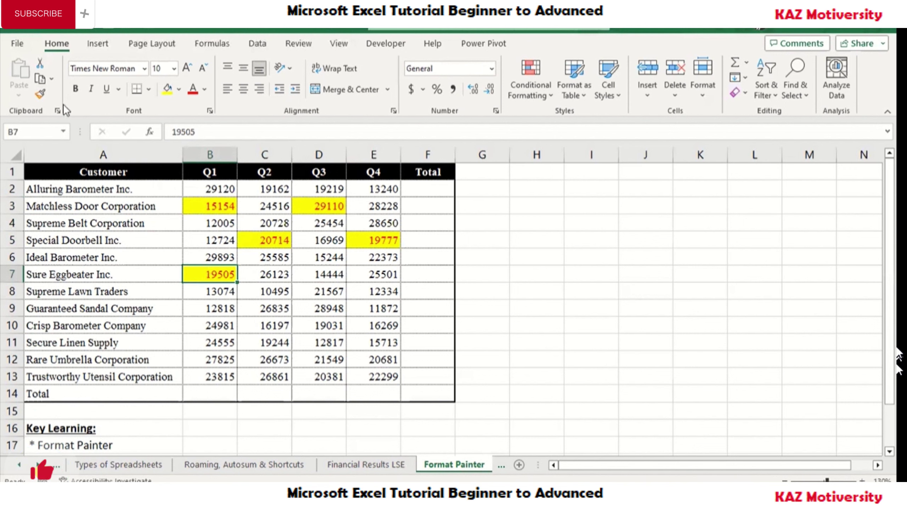
Paint B7's formatting onto D7, E11, C12, B9, D9 and E13 in one Format Painter session
click(43, 98)
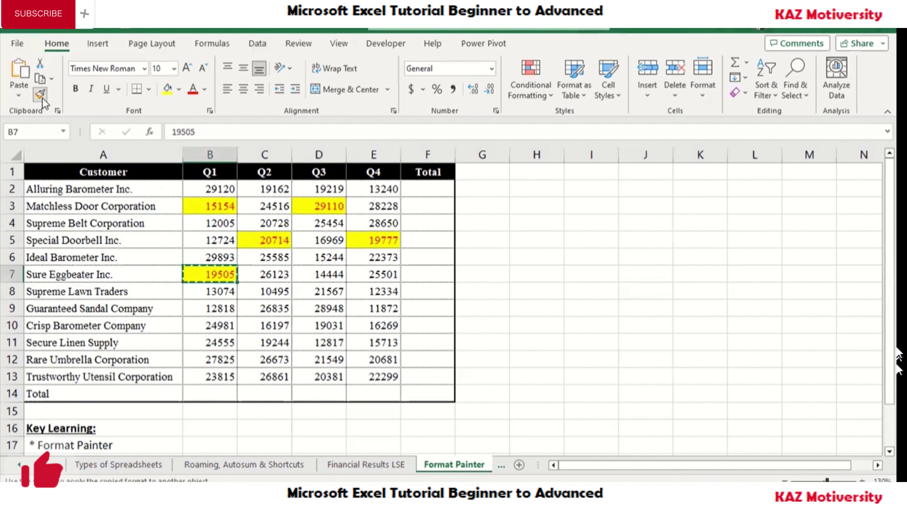
click(318, 274)
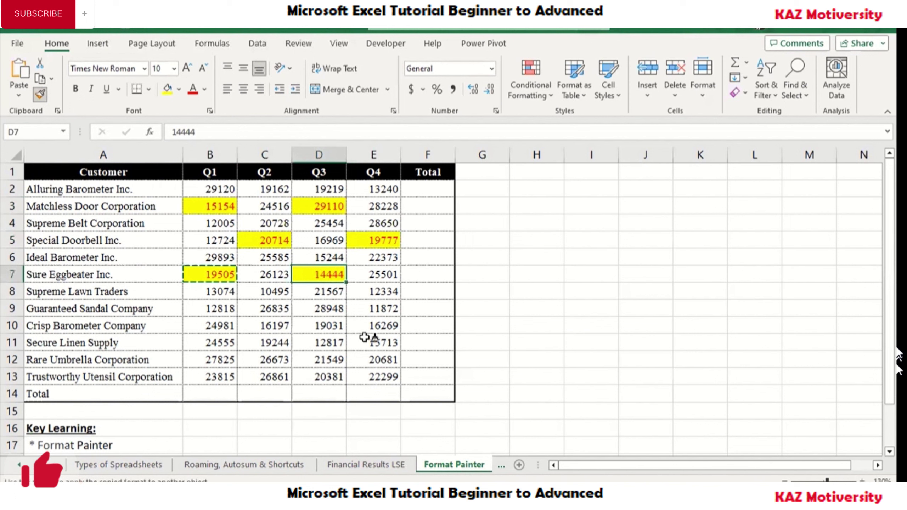
click(371, 344)
click(266, 359)
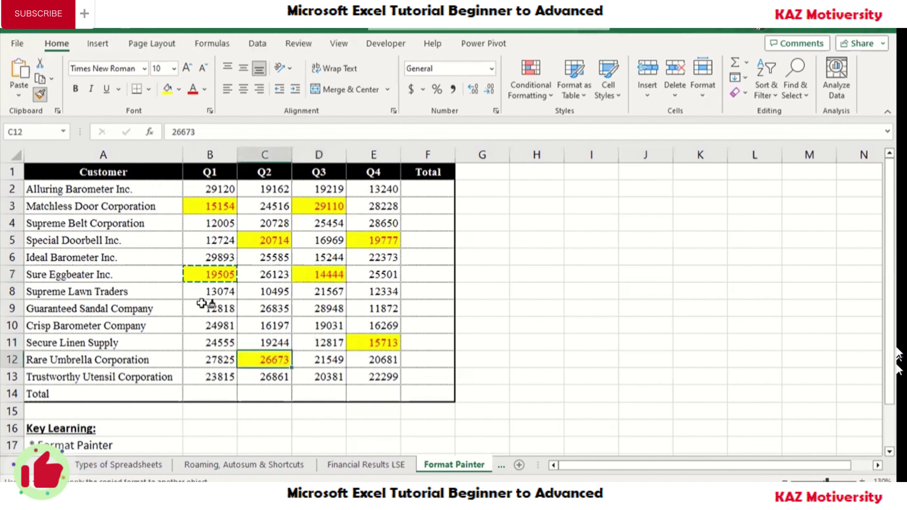
click(213, 308)
click(315, 311)
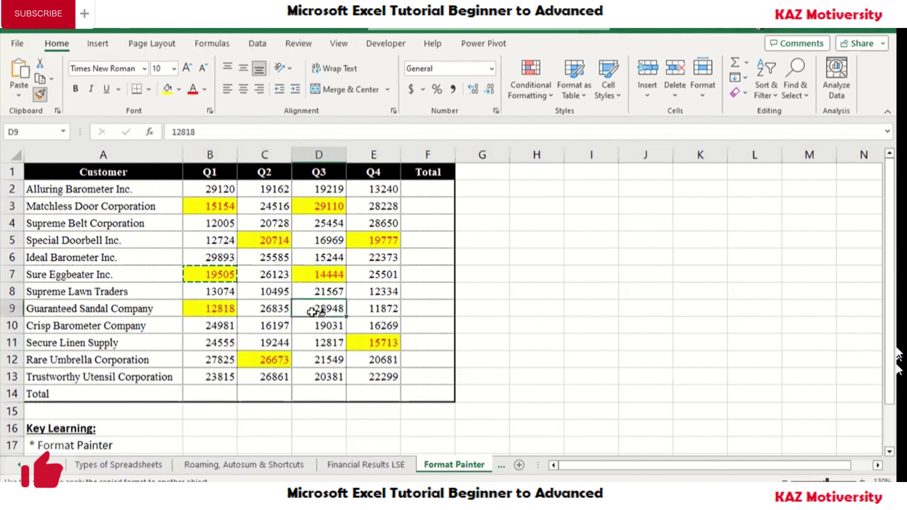
click(373, 380)
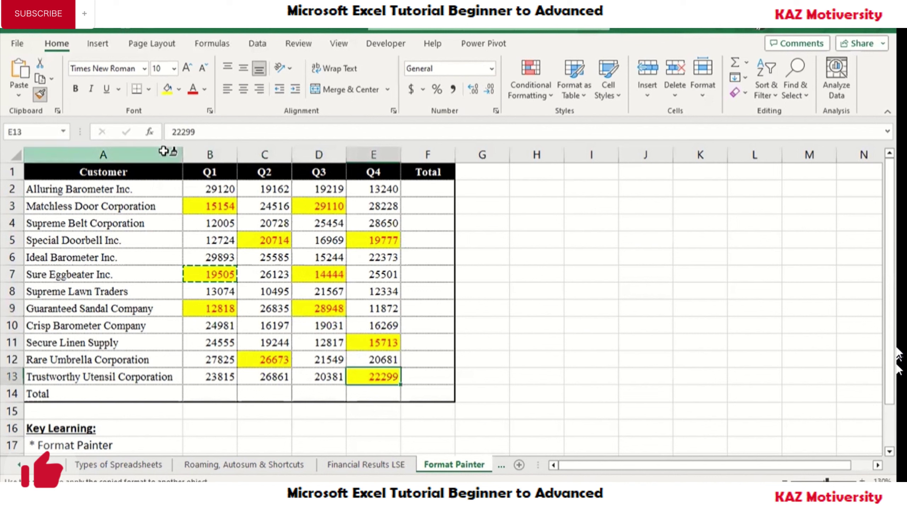
Turn off Format Painter, undo the stray formatting on rows 4 to 6, and select H4
click(41, 92)
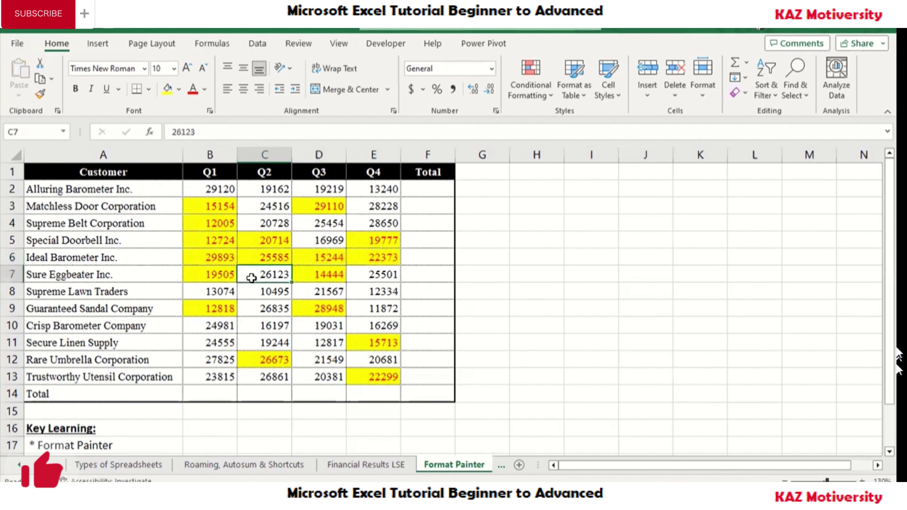
key(ctrl+z)
key(ctrl+z)
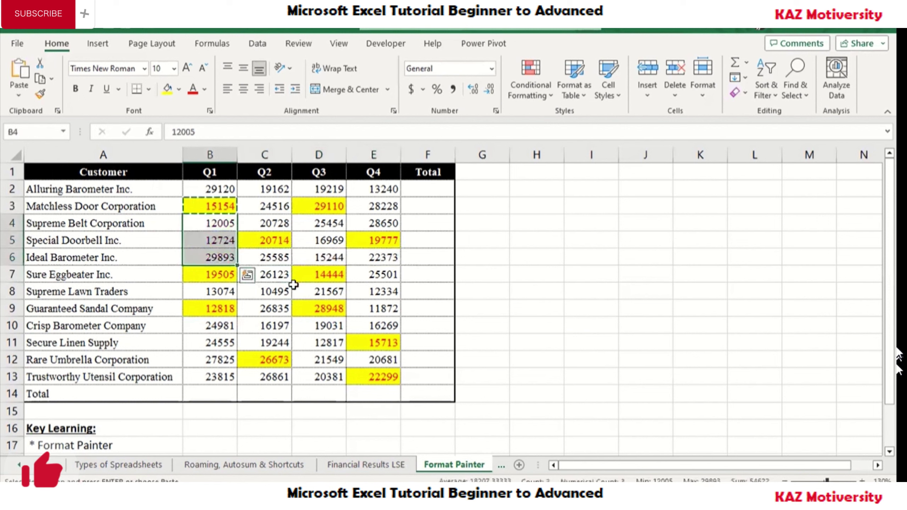
key(Escape)
click(334, 290)
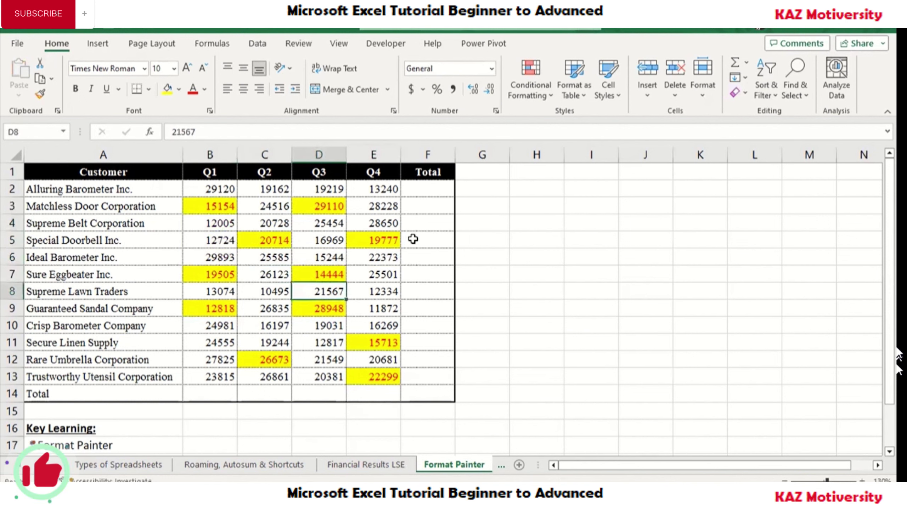
click(522, 221)
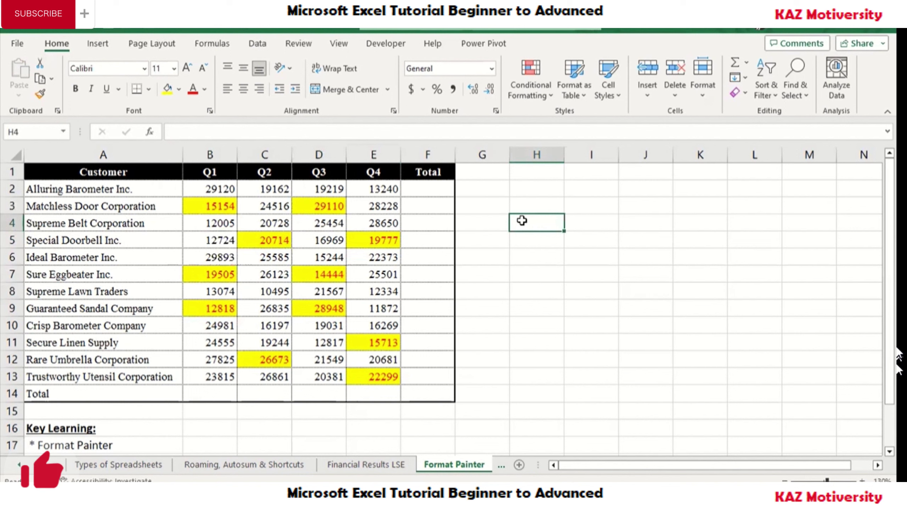
Enter =B3+D3+E5 in H4 by pointing at each cell
text(=)
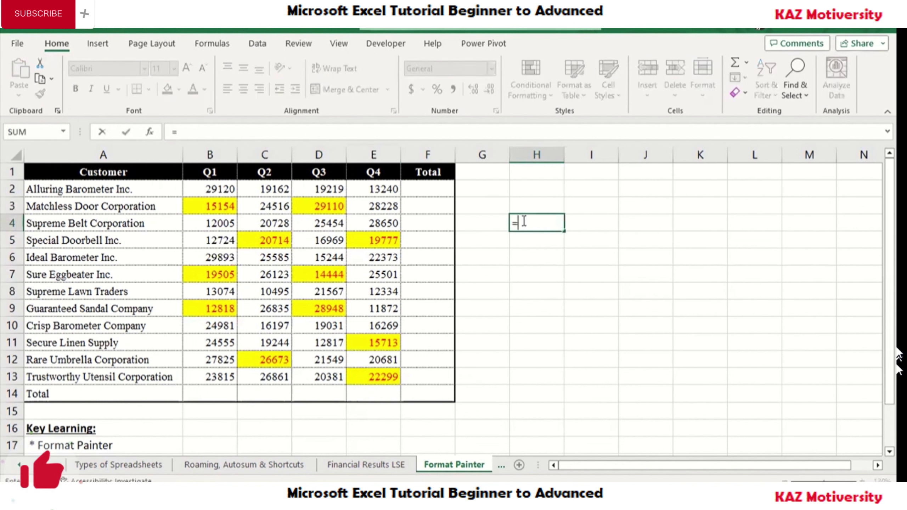
click(230, 203)
text(+)
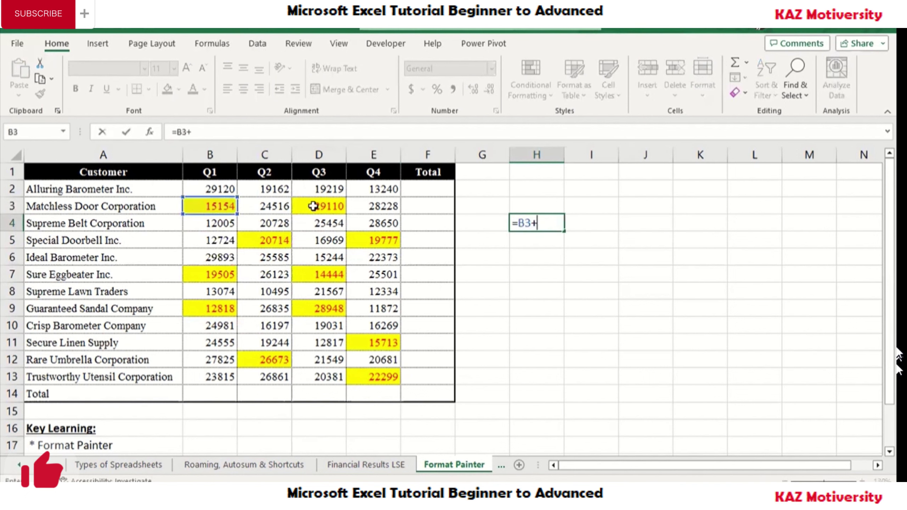
click(314, 206)
text(+)
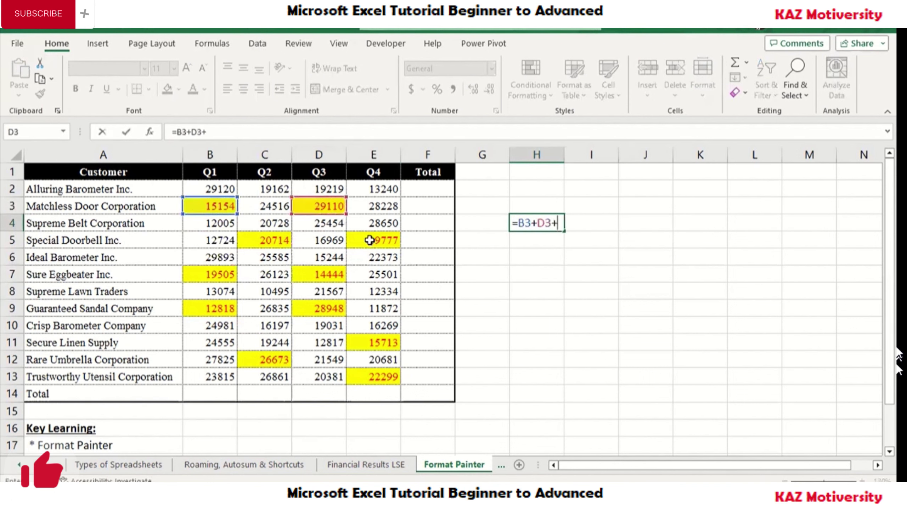
click(369, 240)
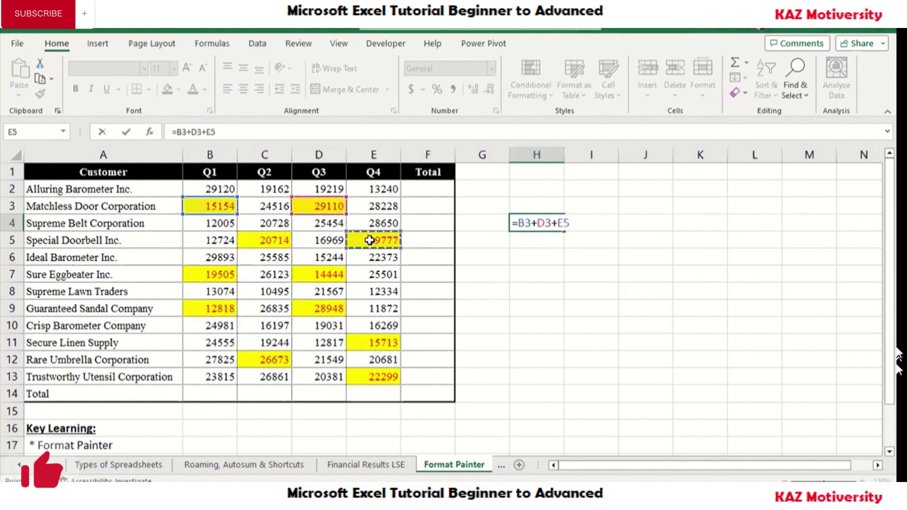
key(Return)
key(Up)
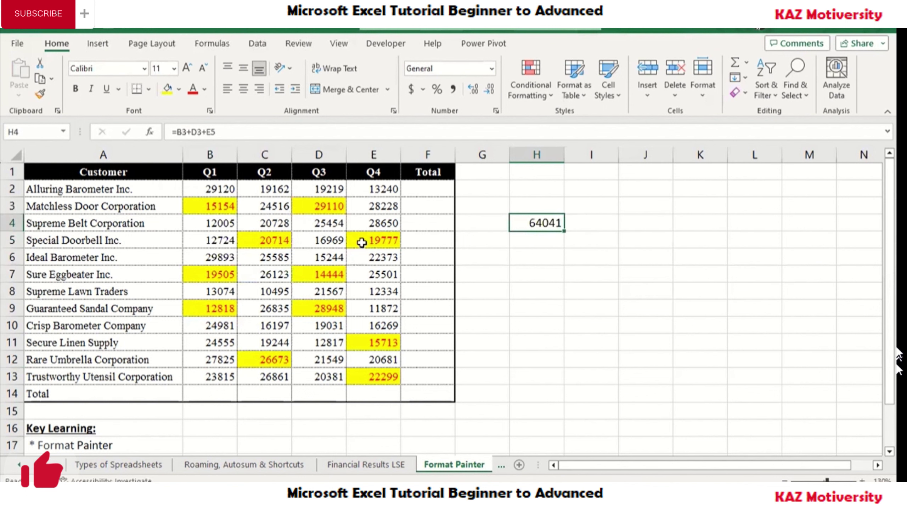
Inspect H4's formula and its referenced cells, then clear H4
double_click(539, 223)
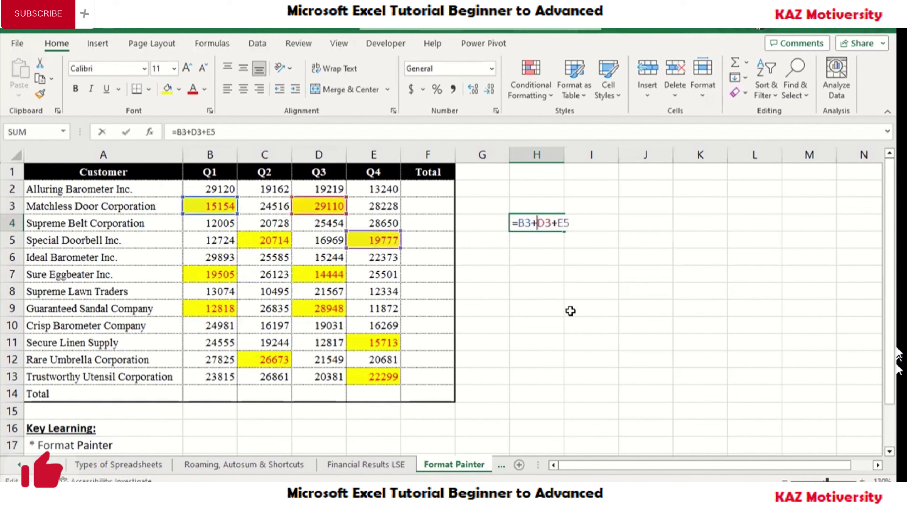
key(Return)
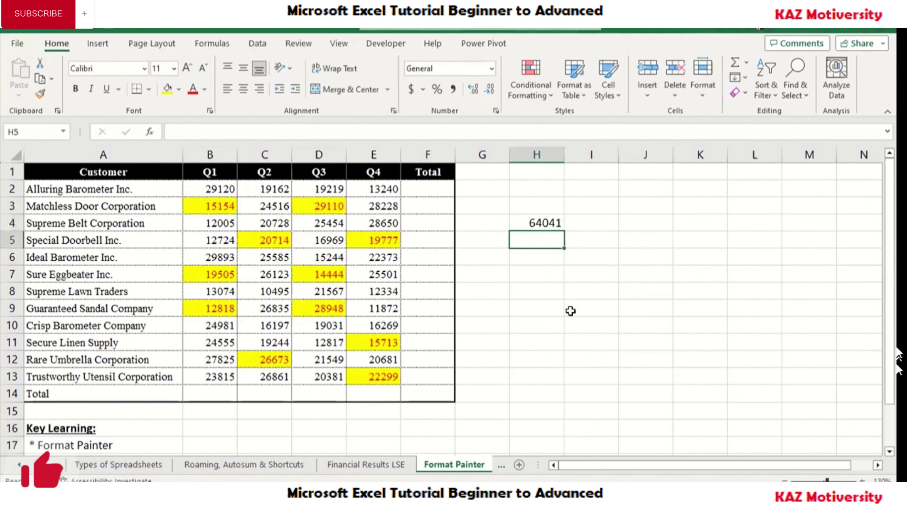
key(Up)
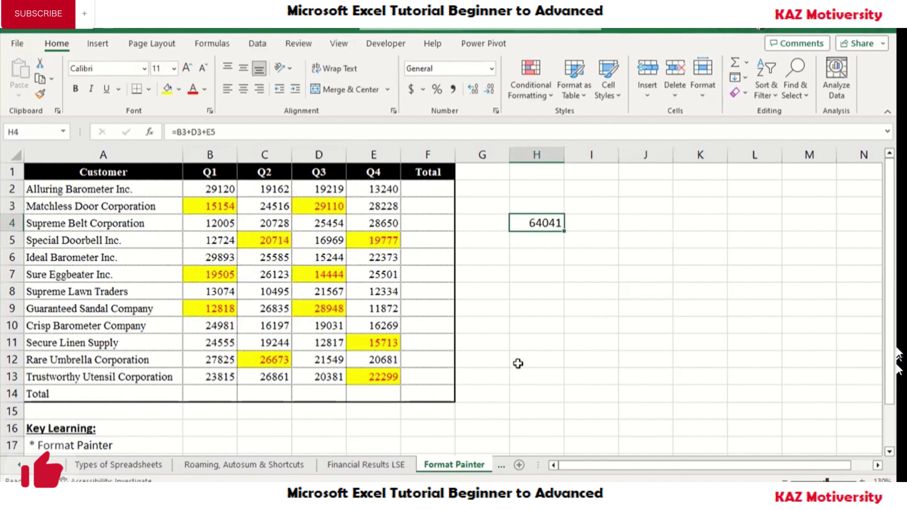
key(Left)
key(Left)
key(Left)
key(Down)
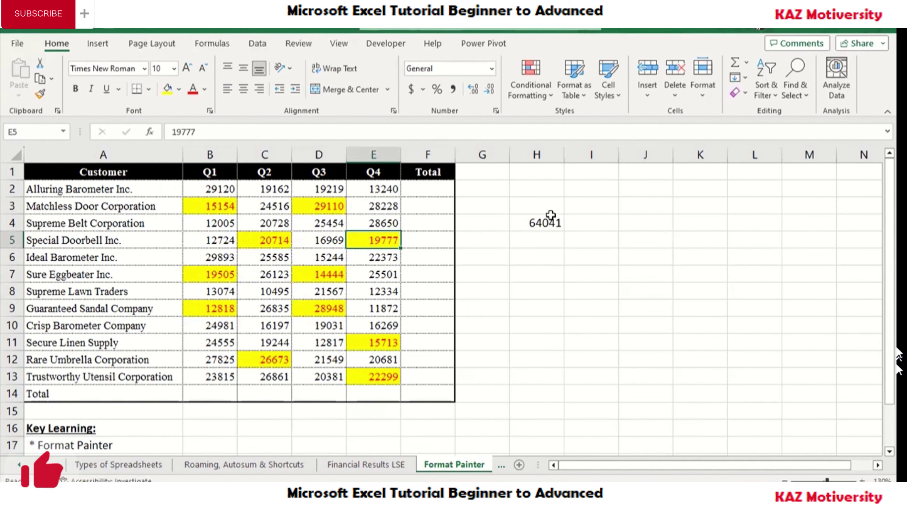
click(549, 219)
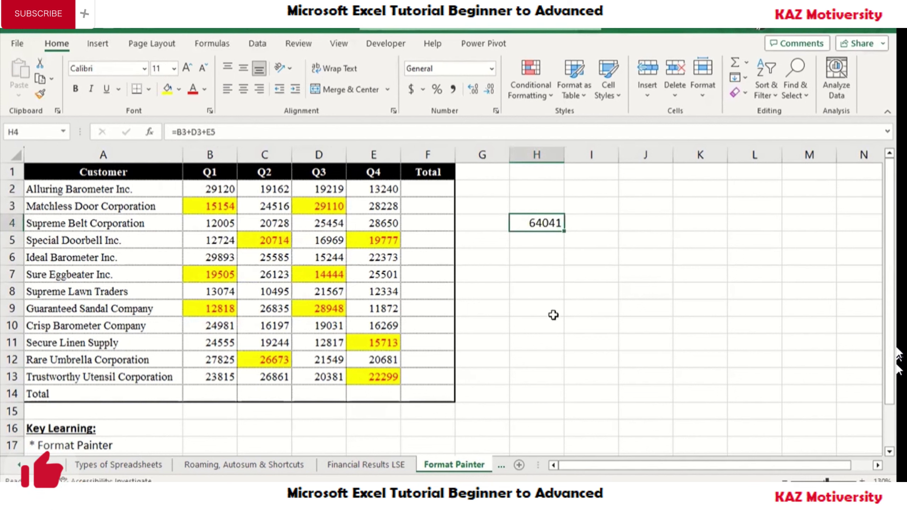
key(Delete)
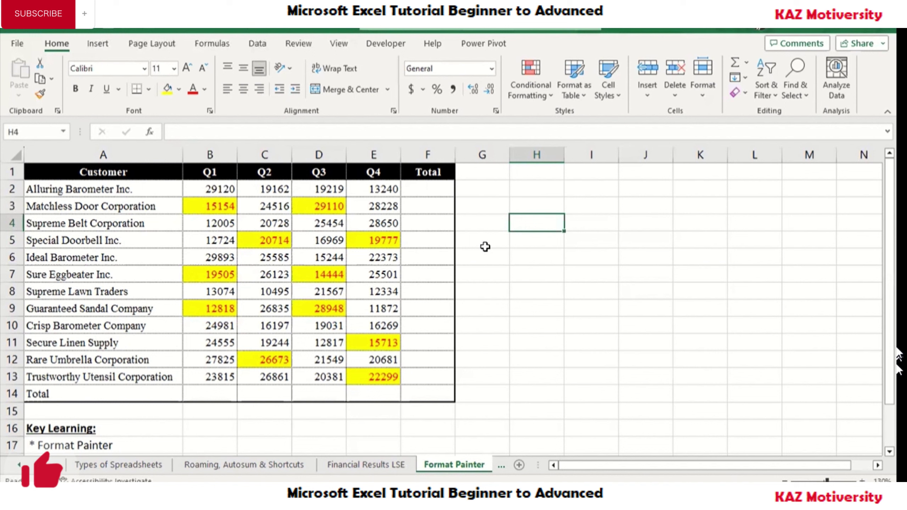
Re-enter =B3+D3+E5 in H4 so it shows 64041
text(=)
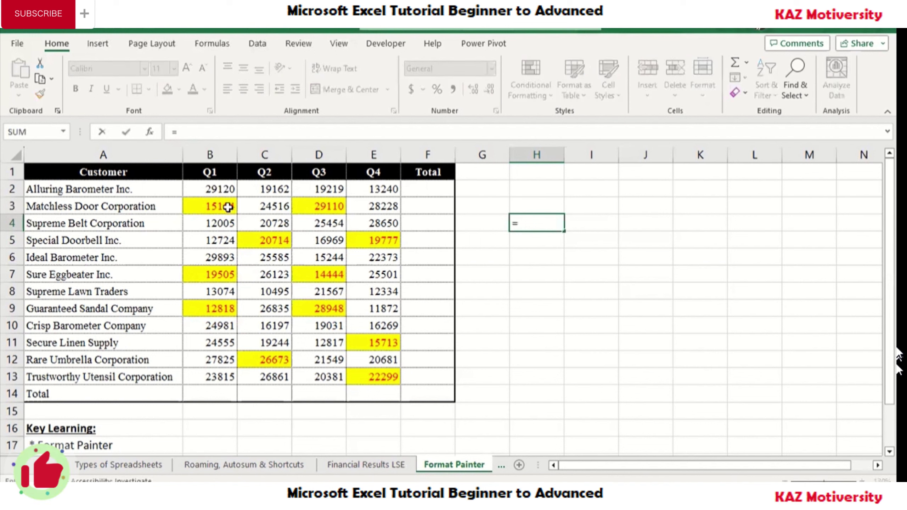
click(228, 206)
text(+)
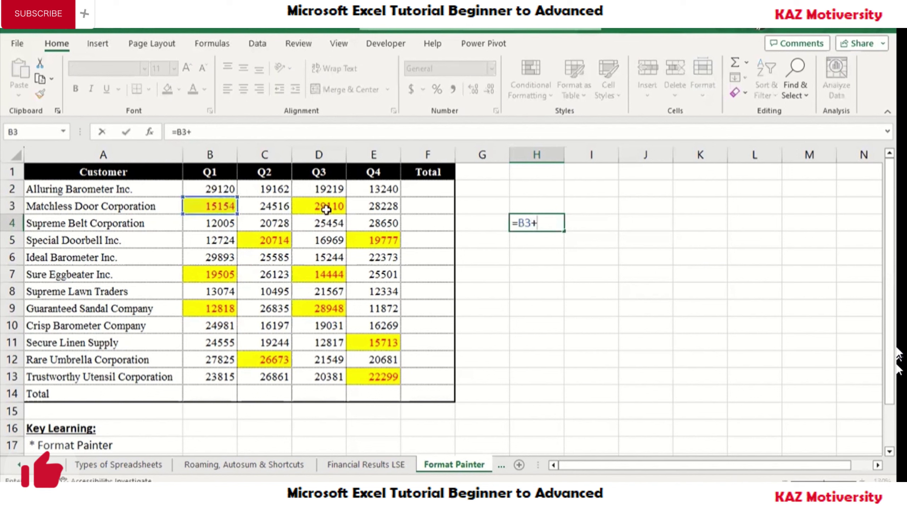
click(326, 209)
text(+)
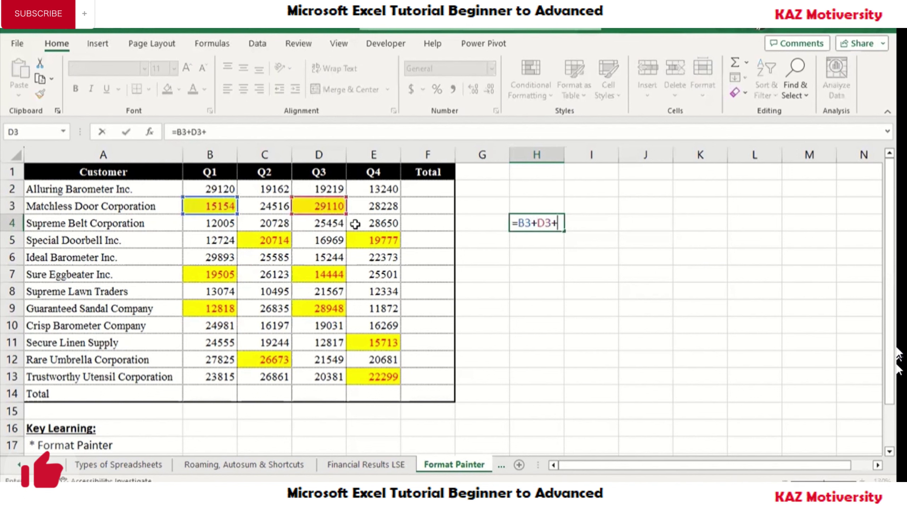
click(373, 240)
key(Return)
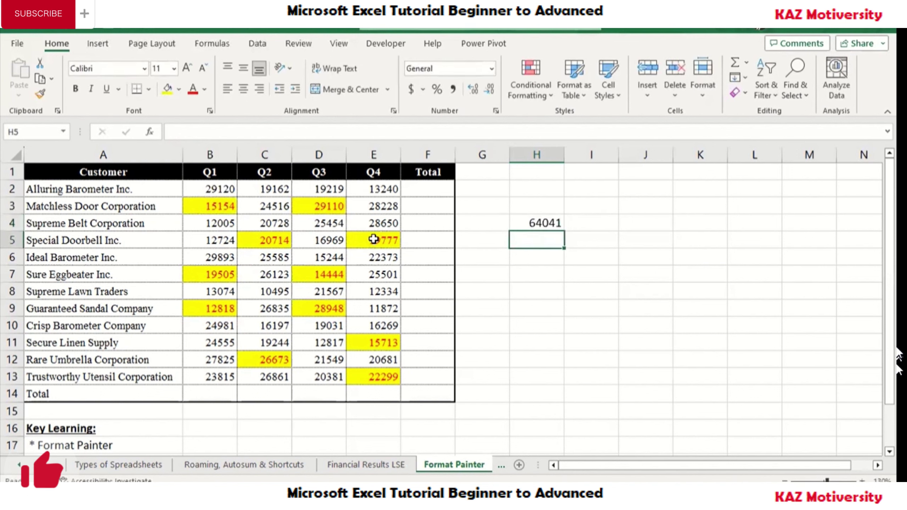
key(Up)
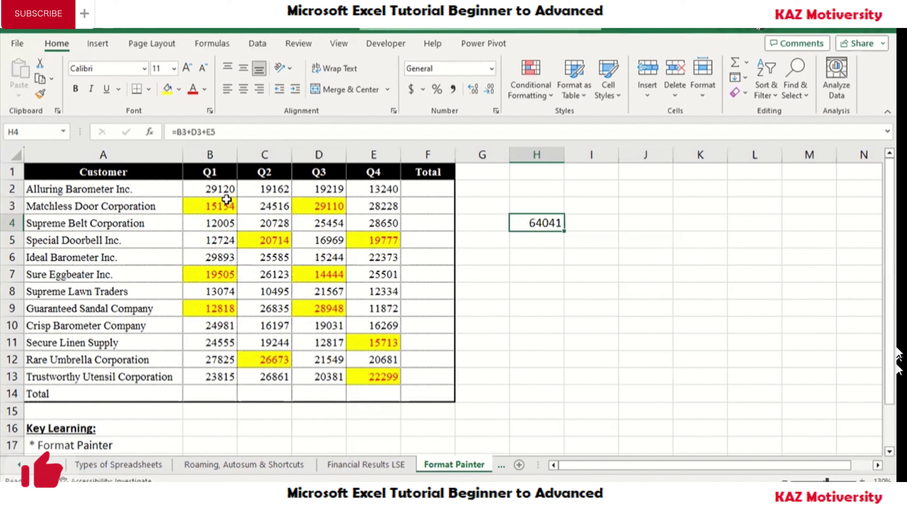
Select B3, D3 and E5 together as a multi-cell selection
click(215, 202)
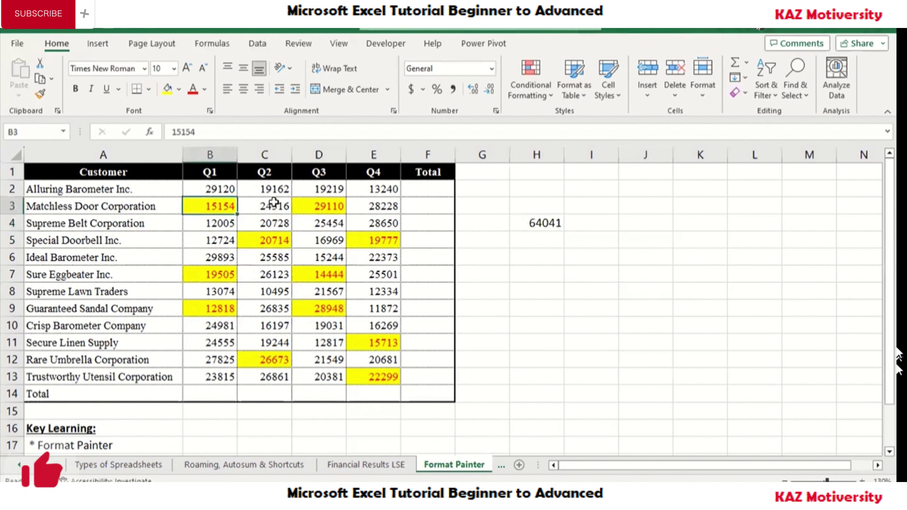
ctrl+click(316, 209)
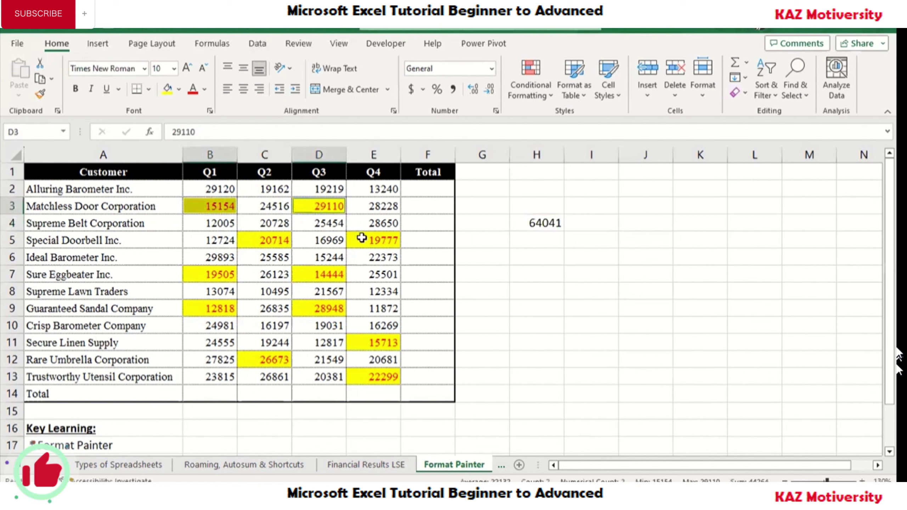
ctrl+click(359, 237)
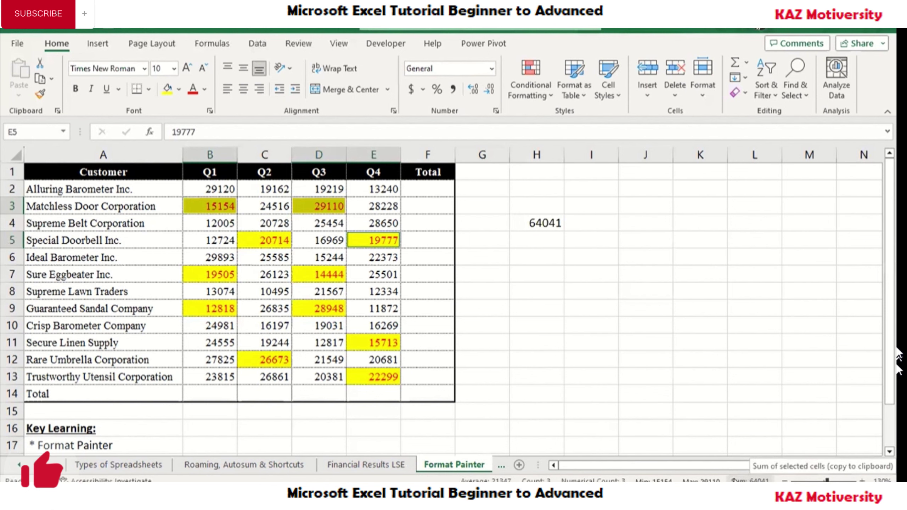
Turn the status bar's Minimum, Maximum and Sum summaries off and back on
right_click(750, 481)
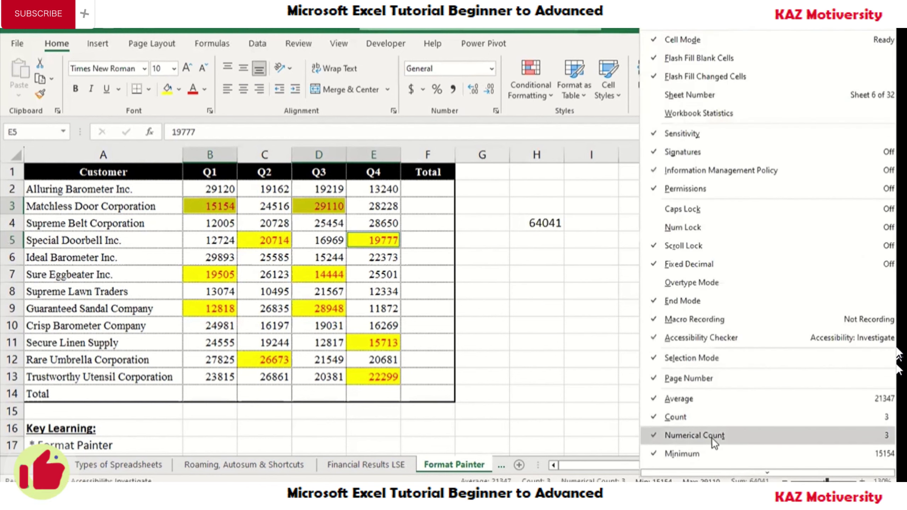
scroll(706, 464, down, 3)
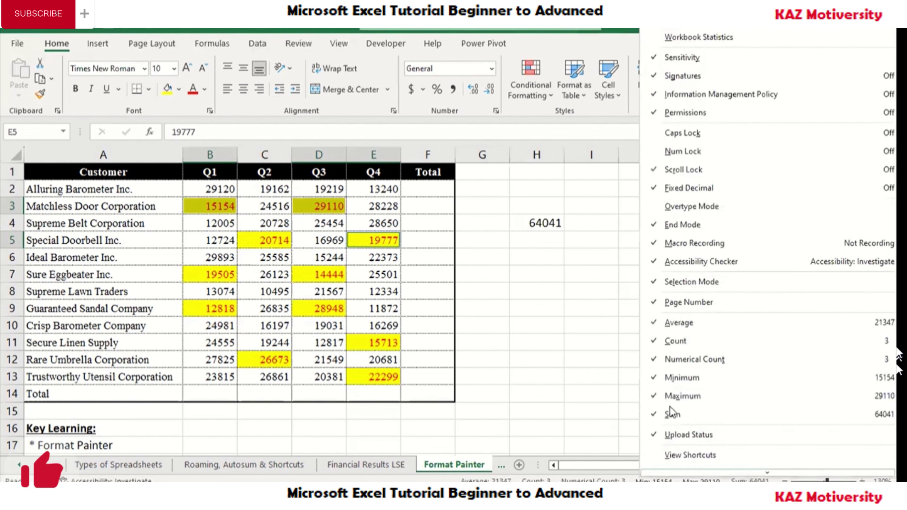
click(656, 378)
click(654, 395)
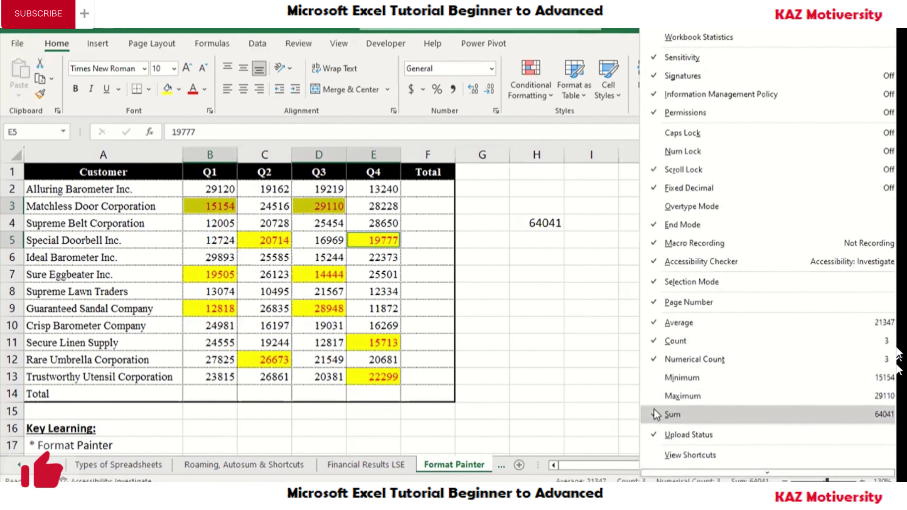
click(654, 411)
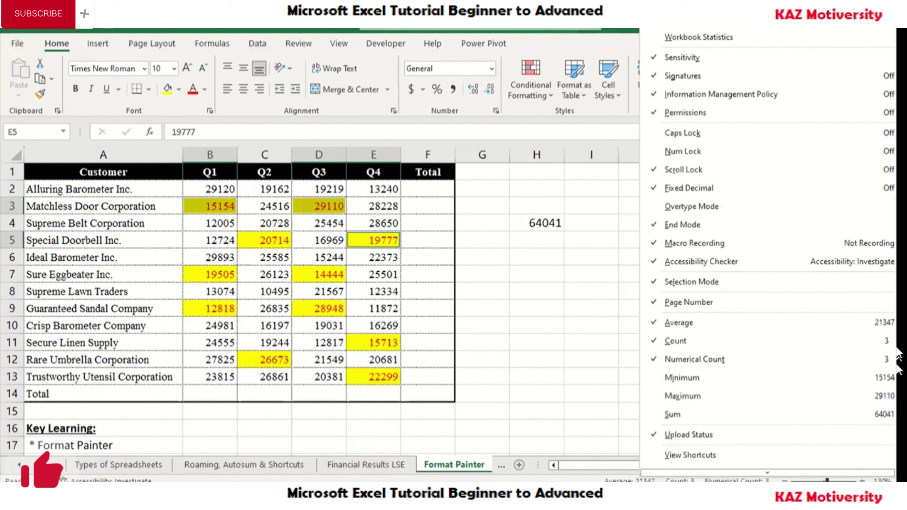
click(661, 379)
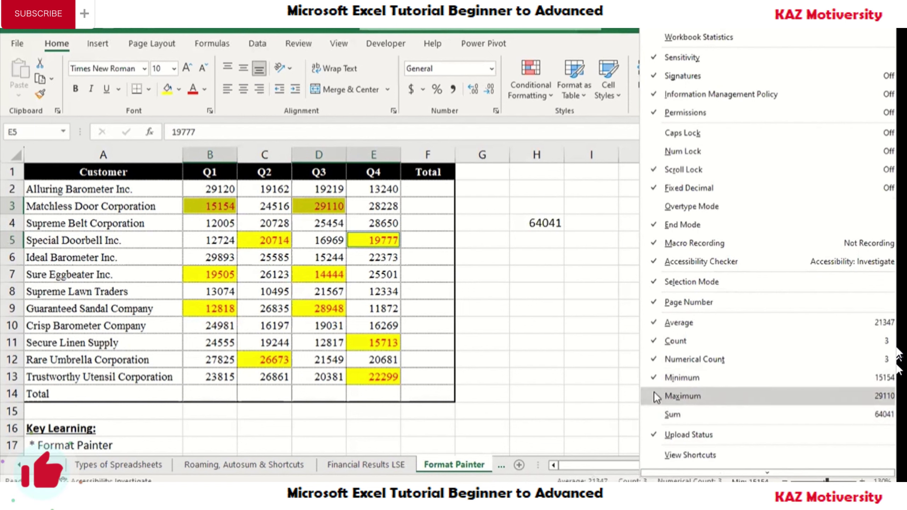
click(659, 415)
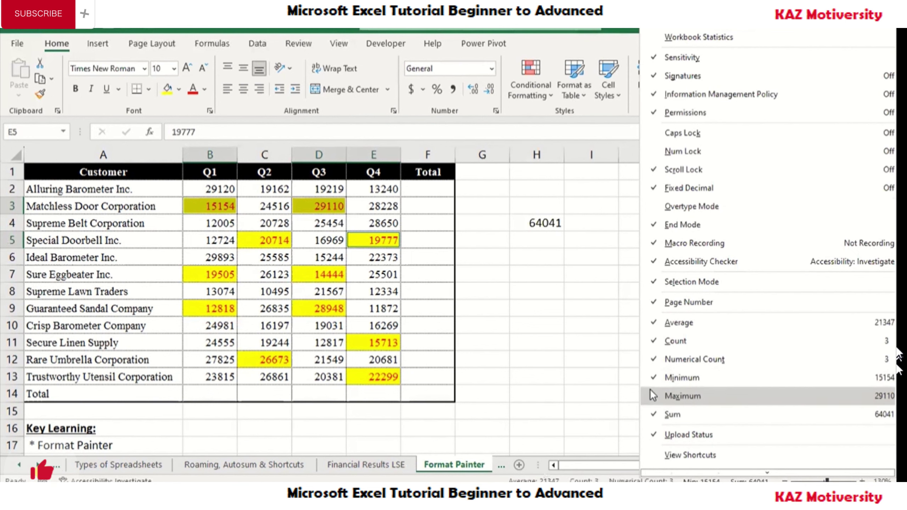
click(653, 396)
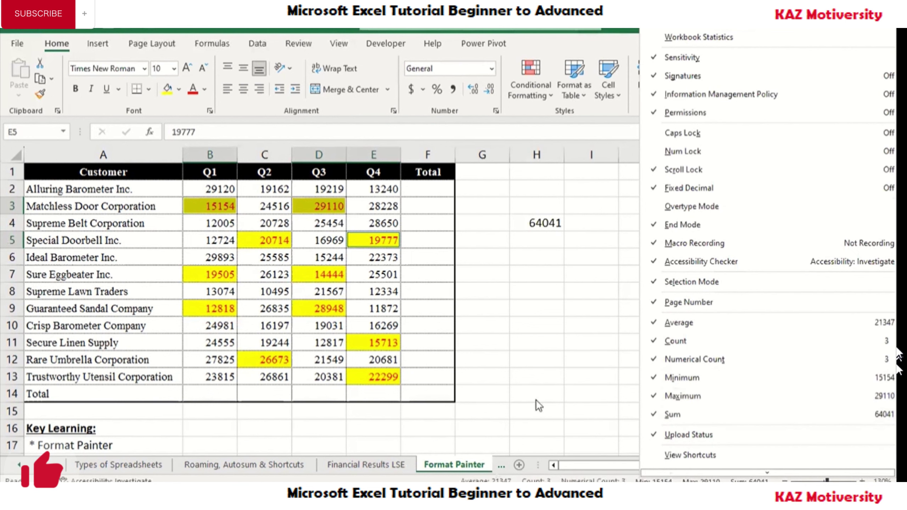
click(513, 468)
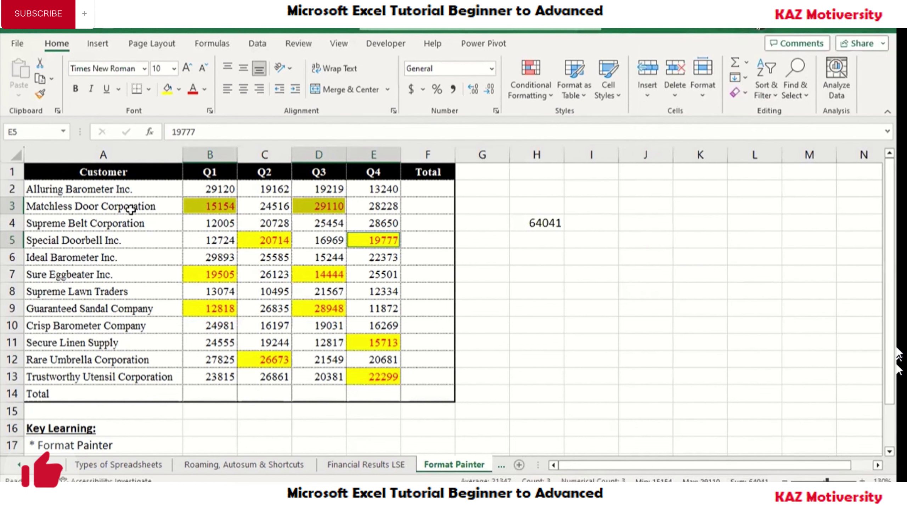
Select the whole table A1:E13, then E3, then the quarterly figures from B2
click(117, 177)
drag(117, 177, 365, 393)
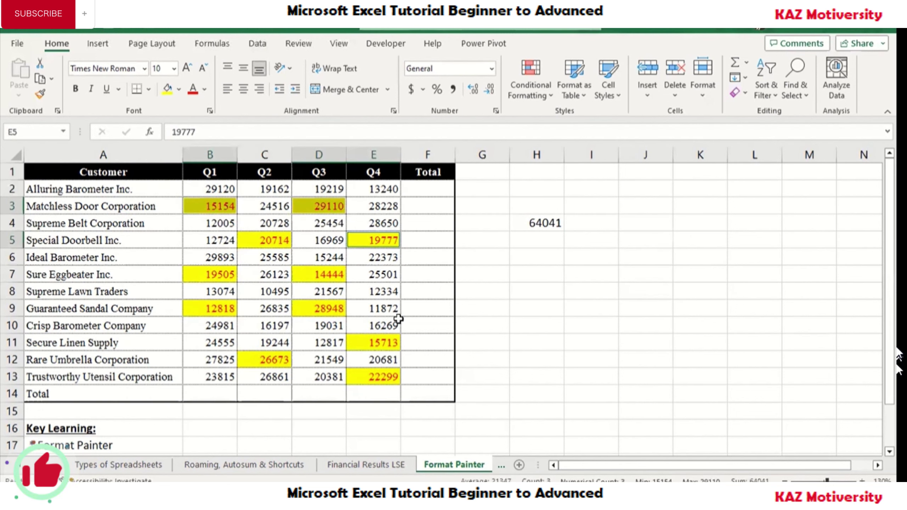
click(357, 202)
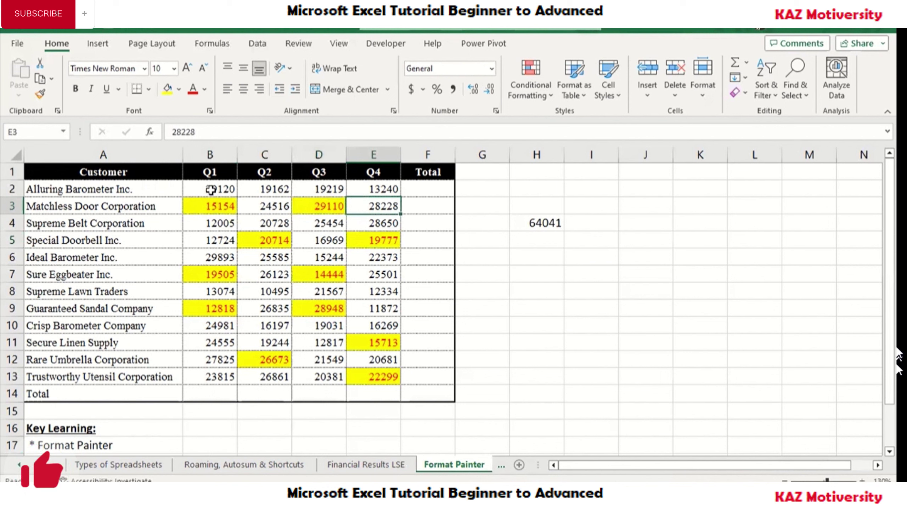
drag(210, 190, 368, 370)
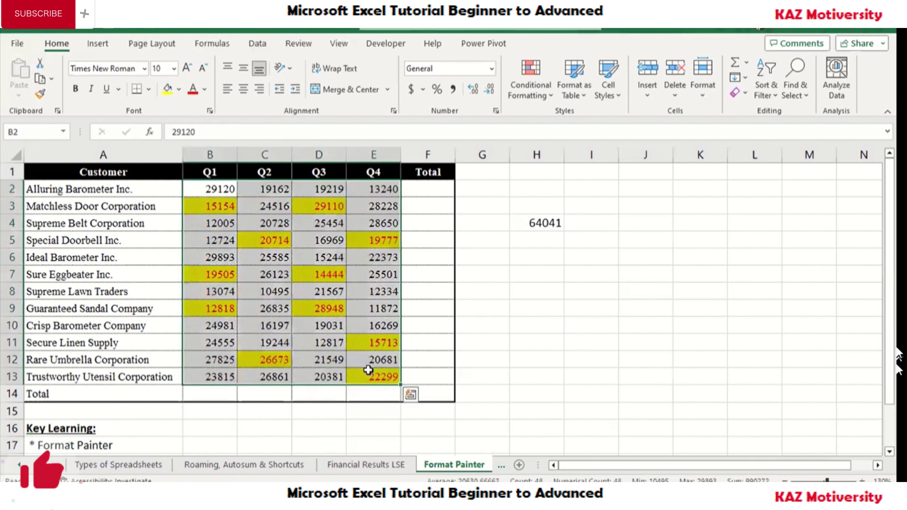
click(358, 307)
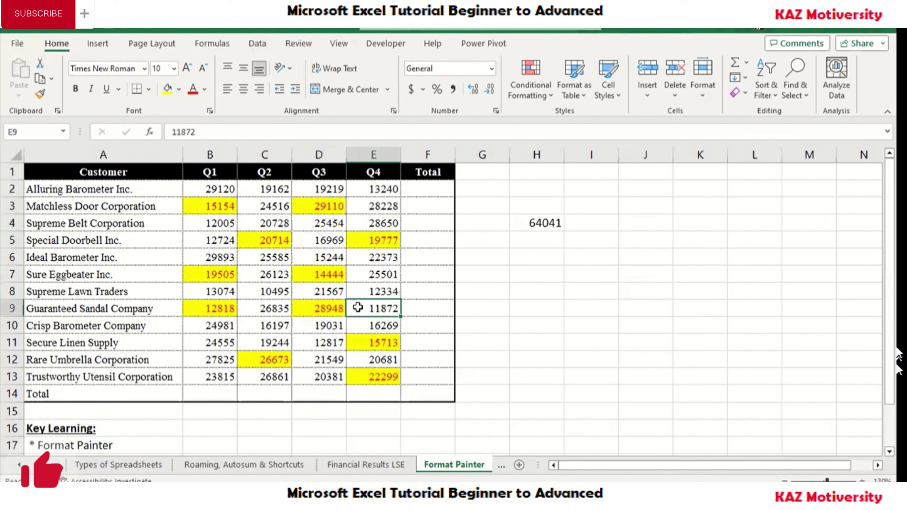
Select column E twice, then switch to the Clipboard, Font, Alignment sheet
click(372, 150)
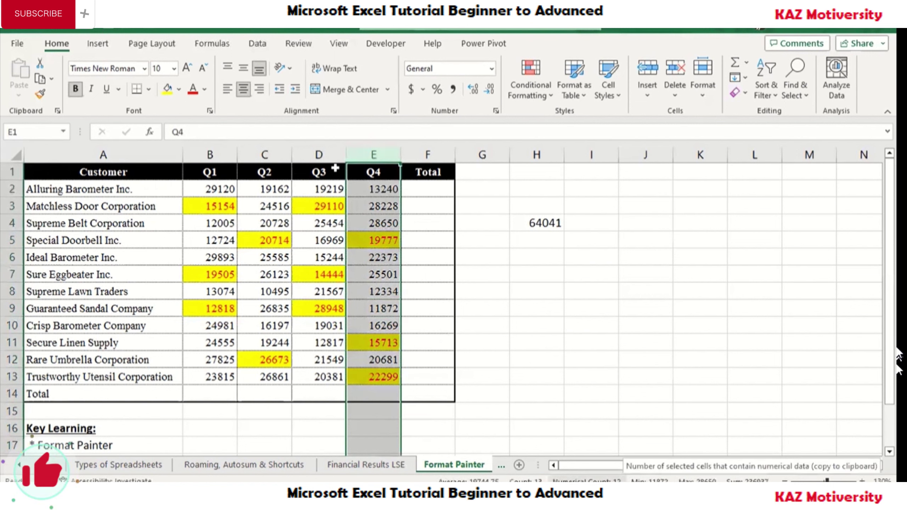
click(283, 216)
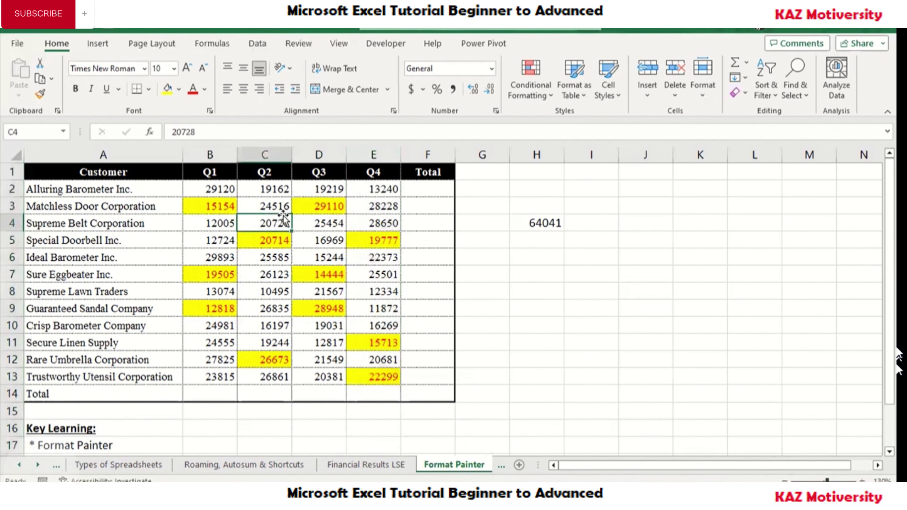
click(374, 154)
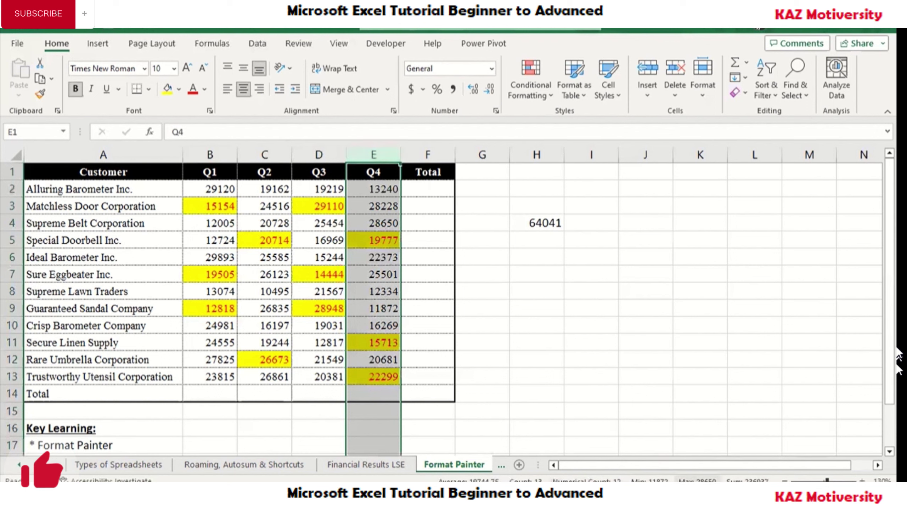
click(317, 250)
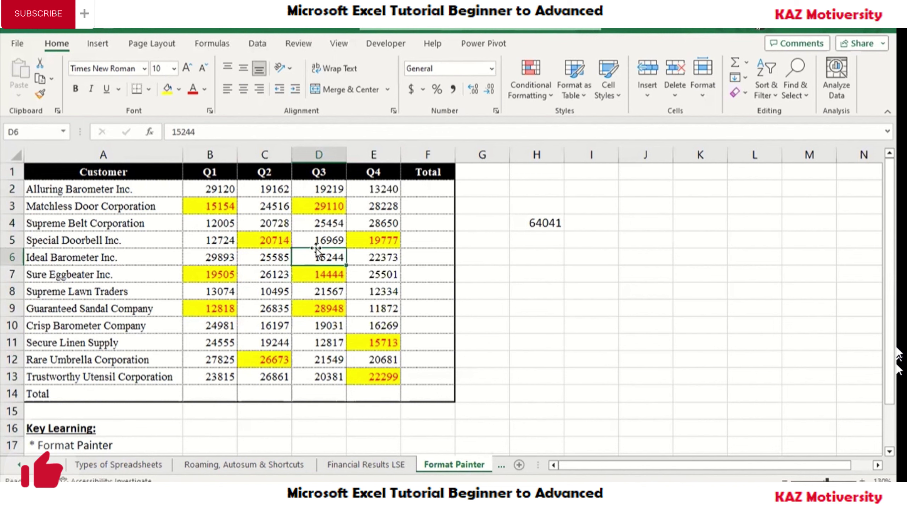
key(ctrl+Page_Down)
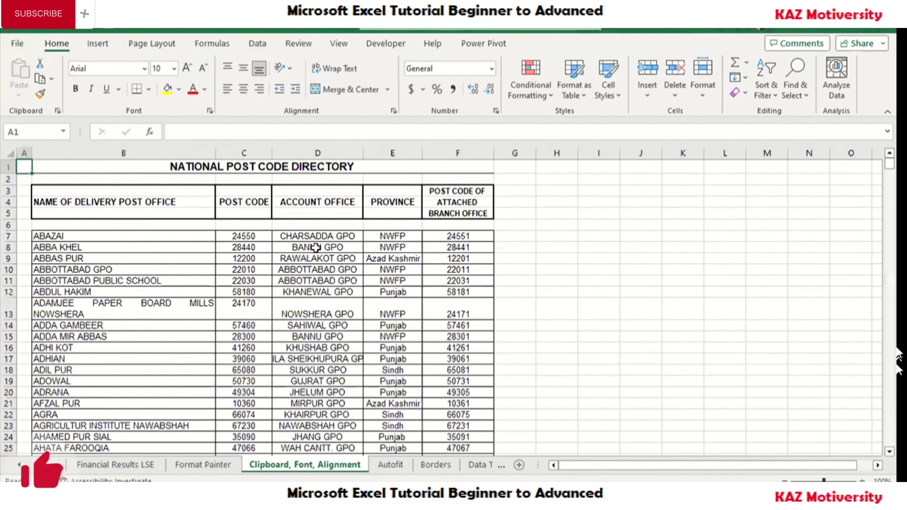
Type F4 in H7 and Repeat Last Action in H8
click(559, 241)
text(F4)
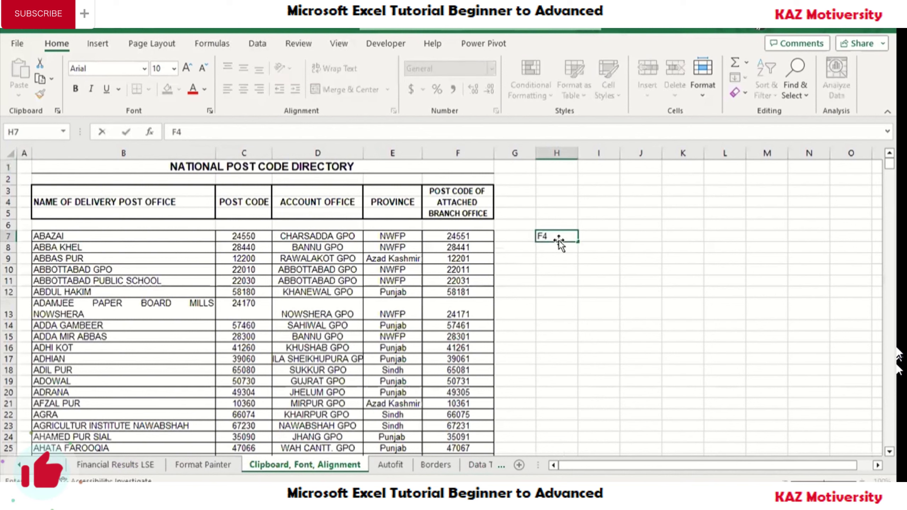
key(Return)
text(Re)
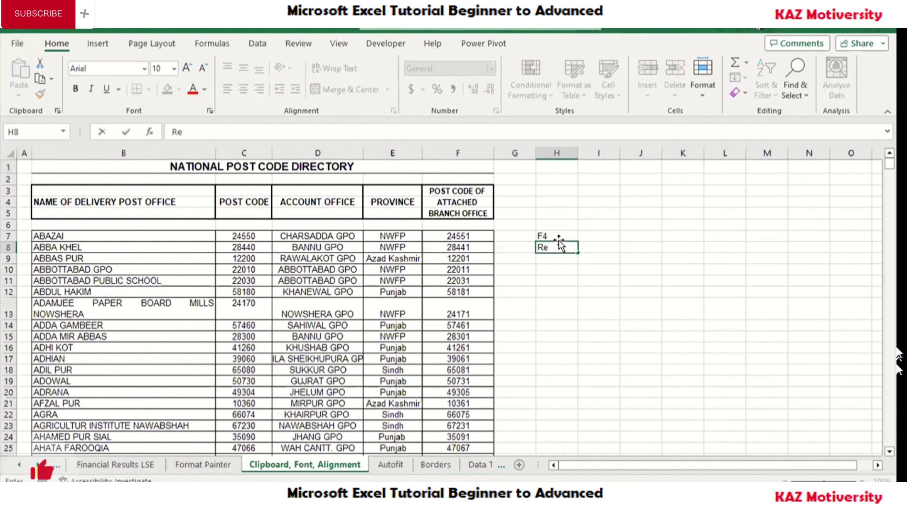
text(peat)
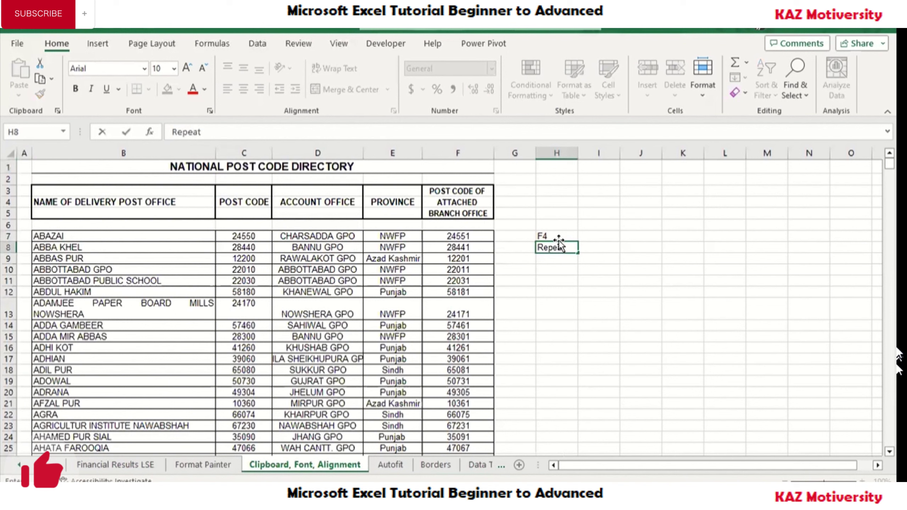
text( Last Actio)
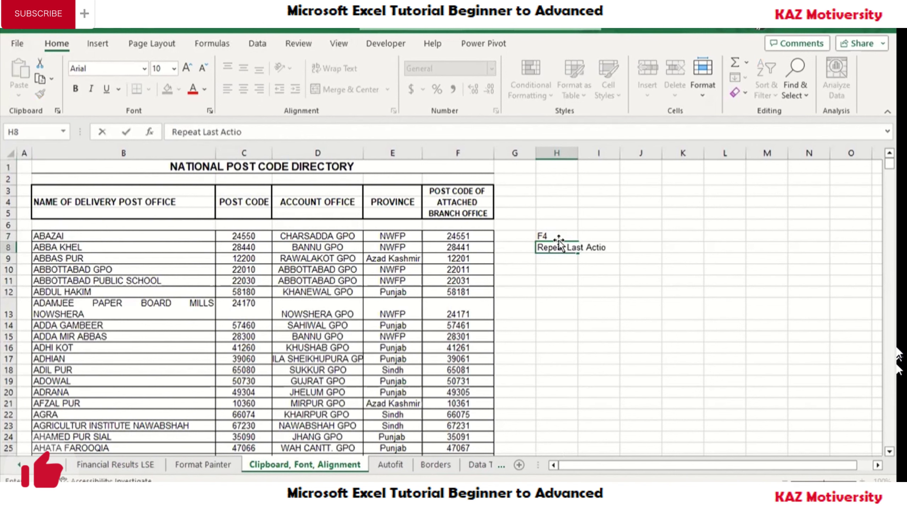
text(n)
key(Return)
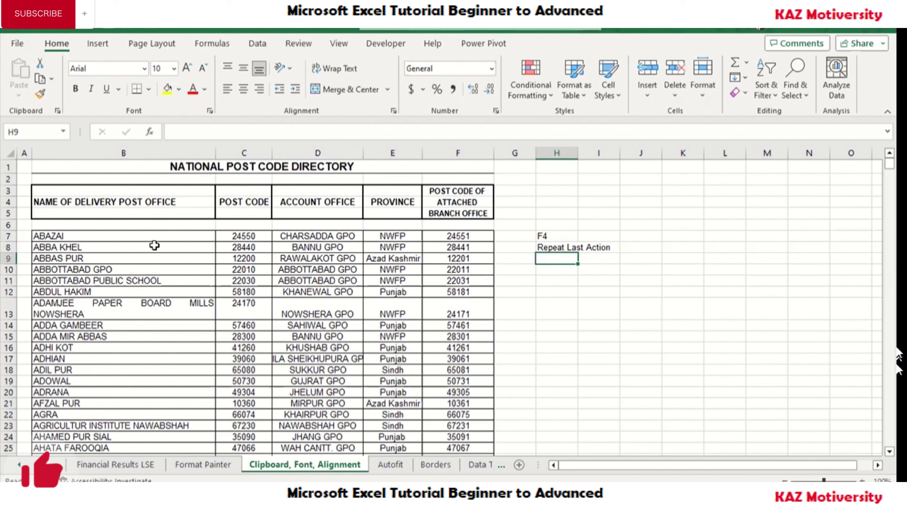
Give the ABBAS PUR cell B9 red text and a yellow fill
click(146, 257)
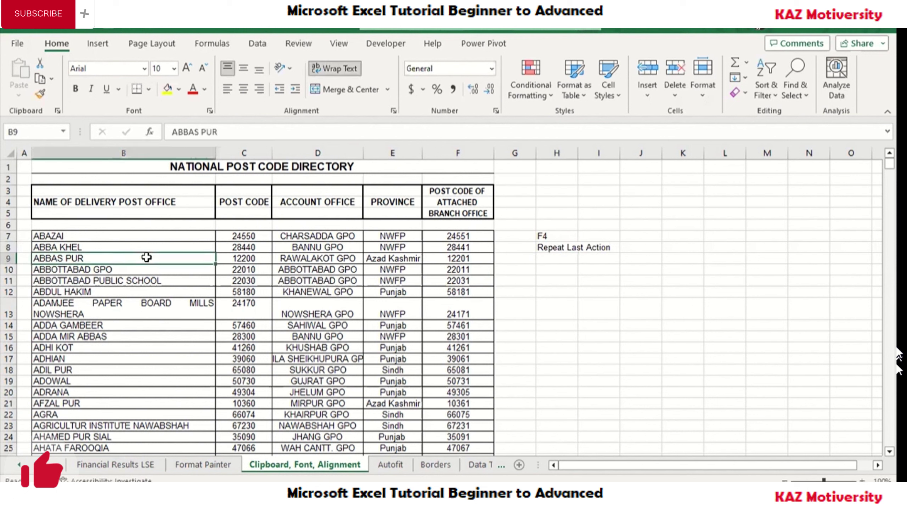
click(192, 89)
click(164, 90)
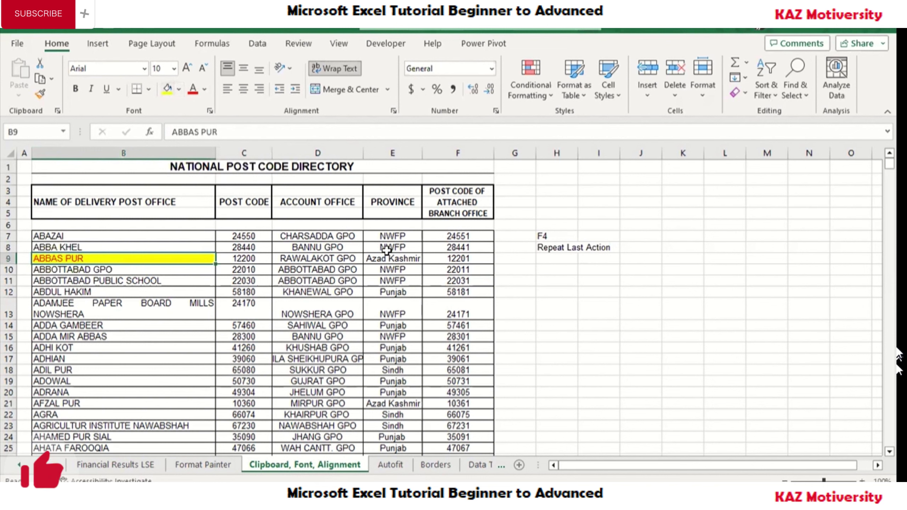
Repeat the yellow fill with F4 on E10, D16, B13, E13, F20 and B20
click(387, 266)
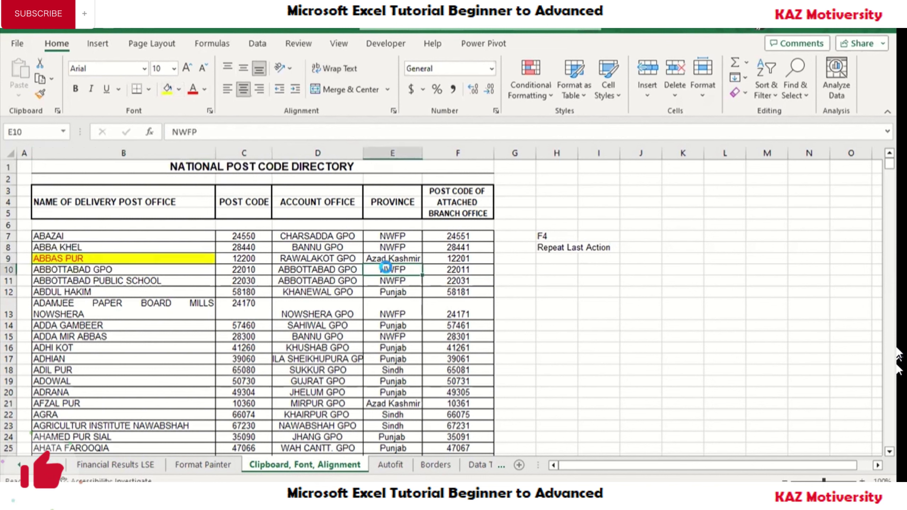
key(F4)
click(323, 346)
key(F4)
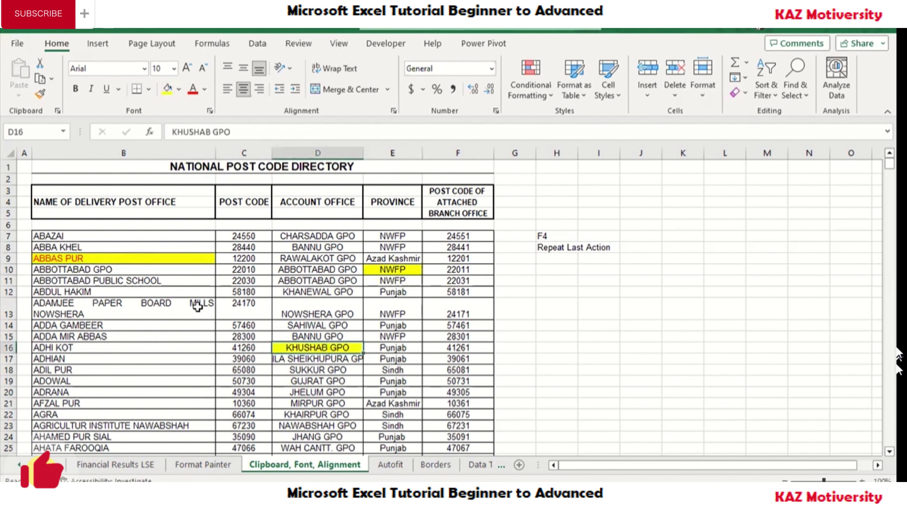
click(184, 304)
key(F4)
click(399, 316)
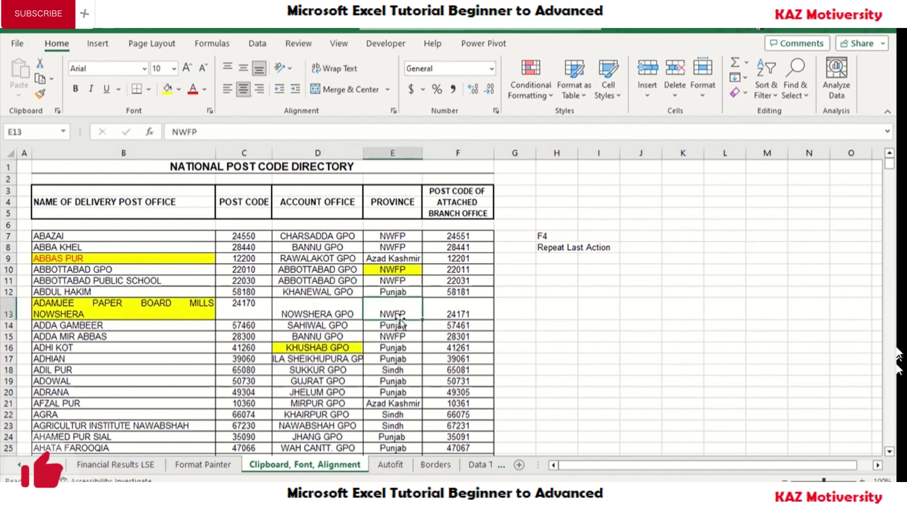
key(F4)
click(450, 393)
key(F4)
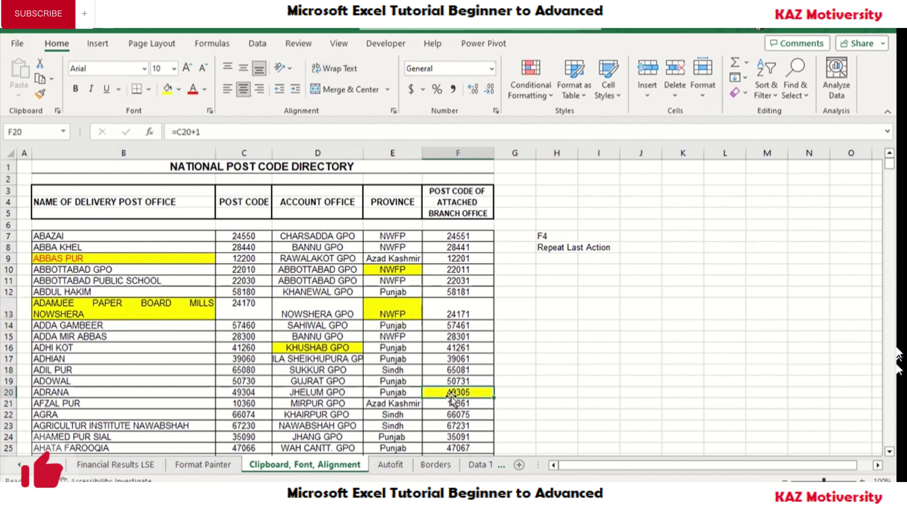
click(165, 390)
key(F4)
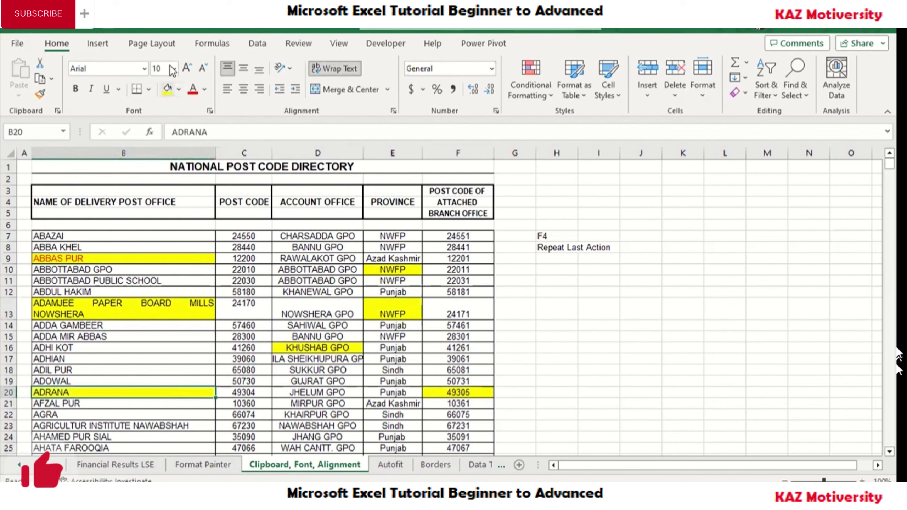
Set B20 to font size 14, then repeat it with F4 on D9, F15, F11 and D11
click(175, 69)
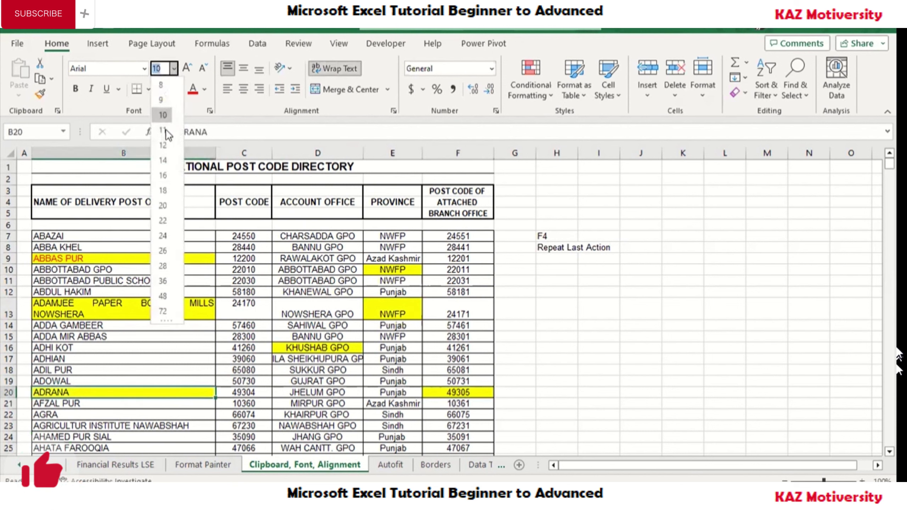
click(161, 157)
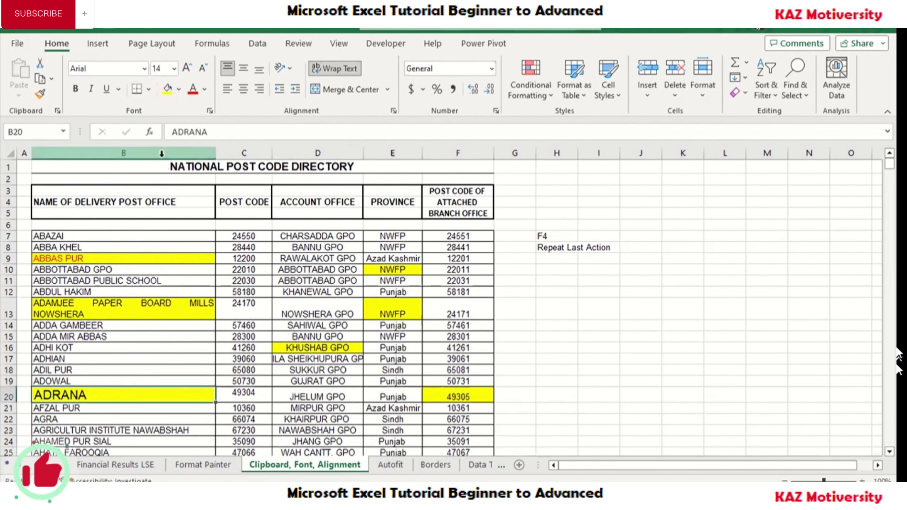
click(299, 259)
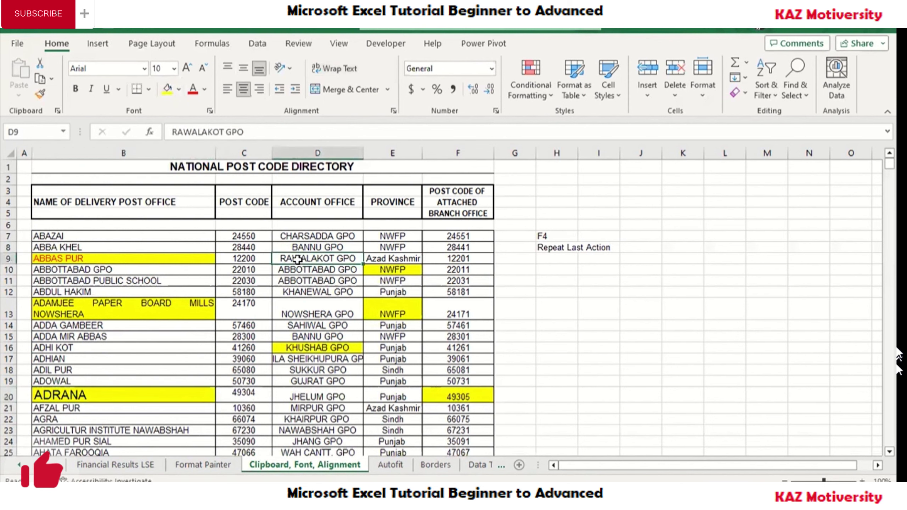
key(F4)
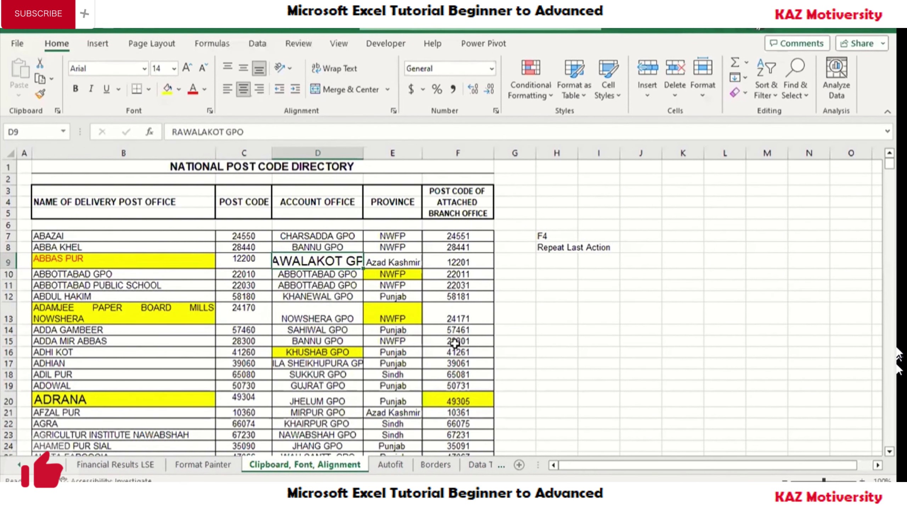
click(454, 343)
key(F4)
click(461, 286)
key(F4)
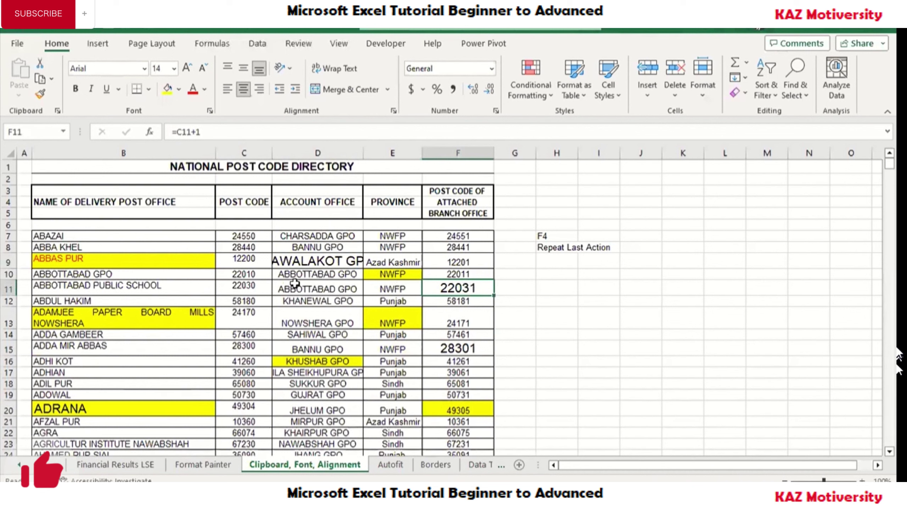
click(292, 286)
key(F4)
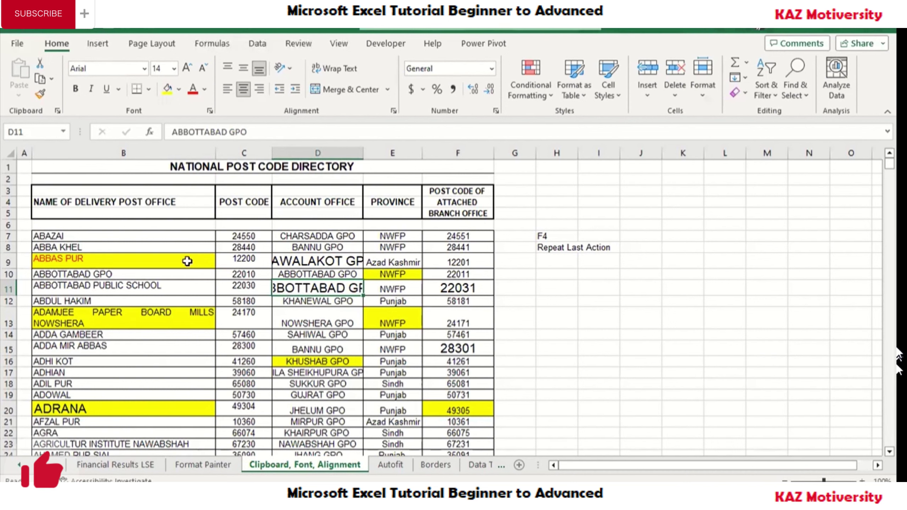
click(138, 284)
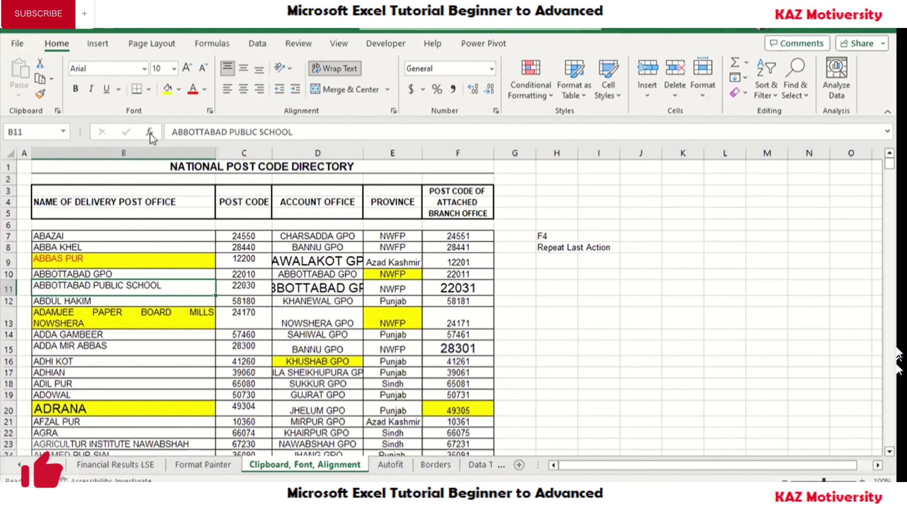
Apply the Algerian font to B11, then repeat it with F4 on D8, F8, E17 and D19
click(145, 68)
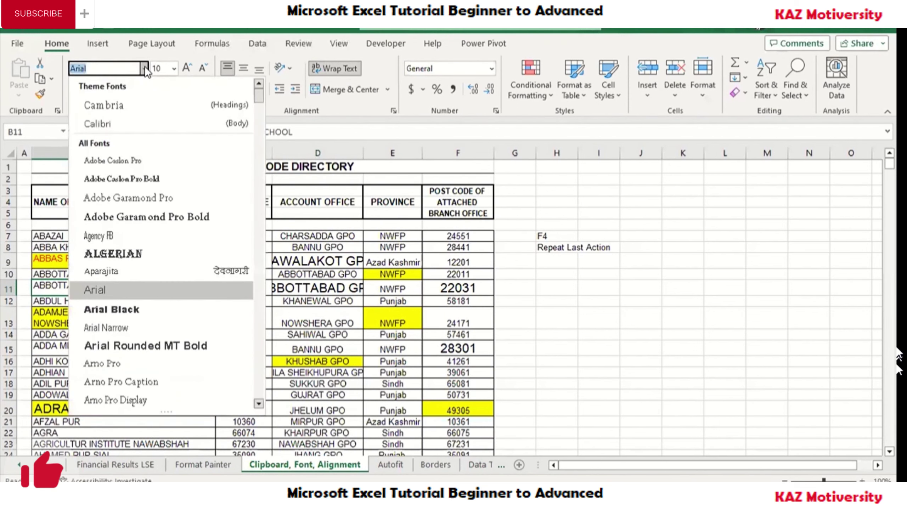
click(125, 256)
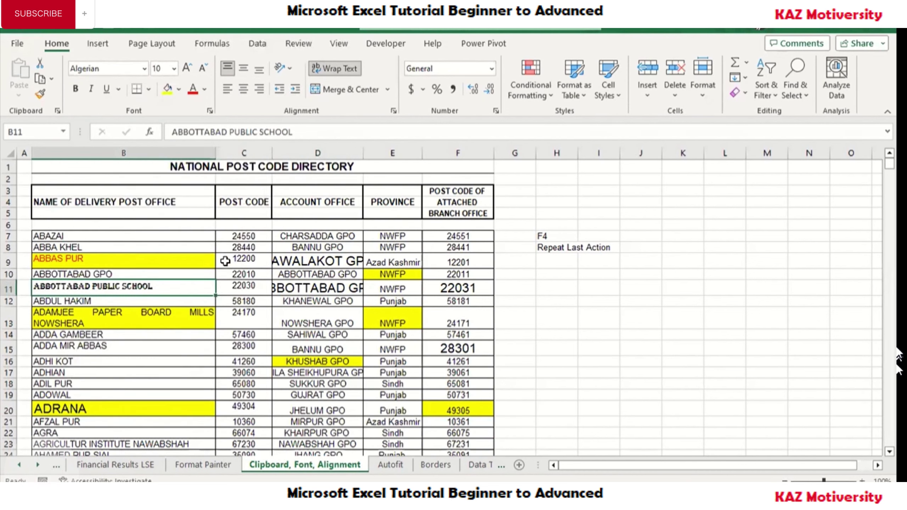
click(301, 246)
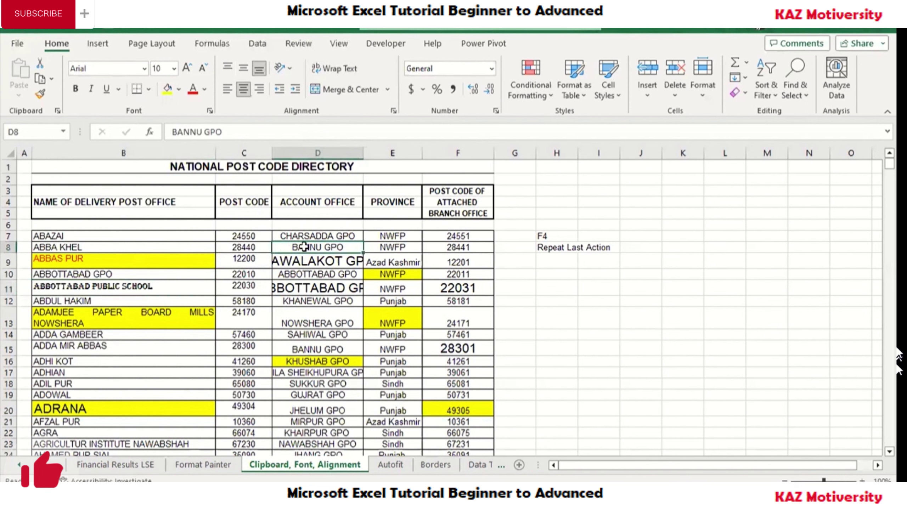
key(F4)
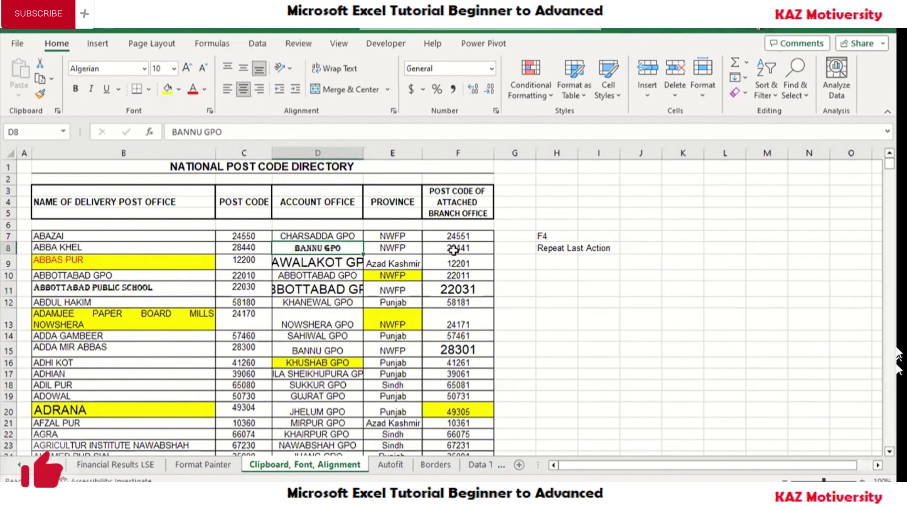
click(453, 251)
key(F4)
click(392, 373)
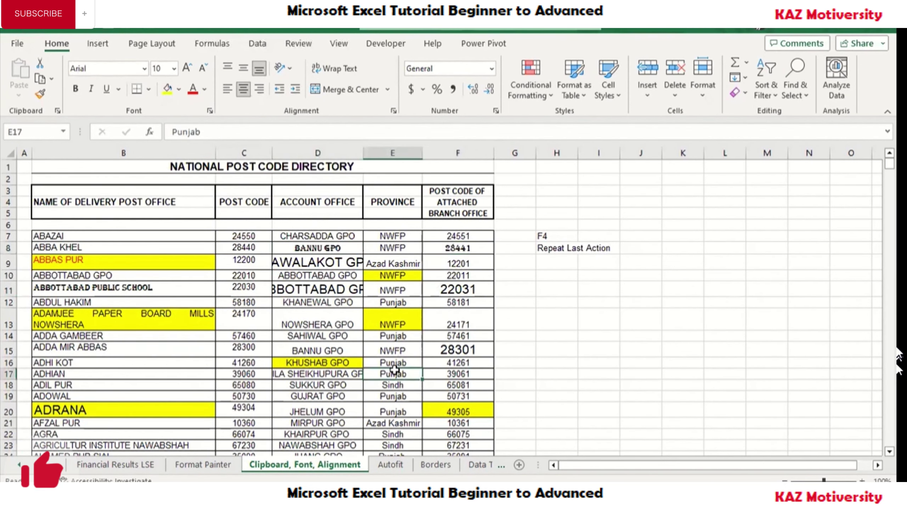
key(F4)
click(304, 399)
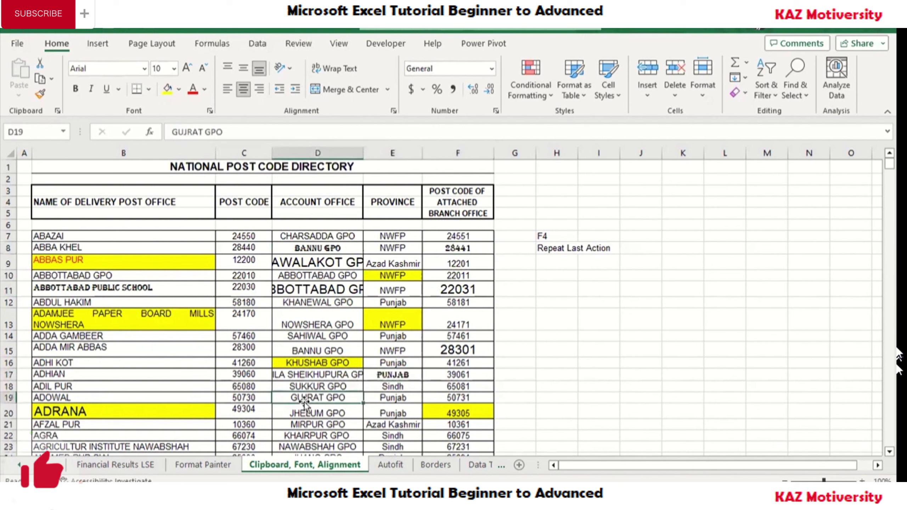
key(F4)
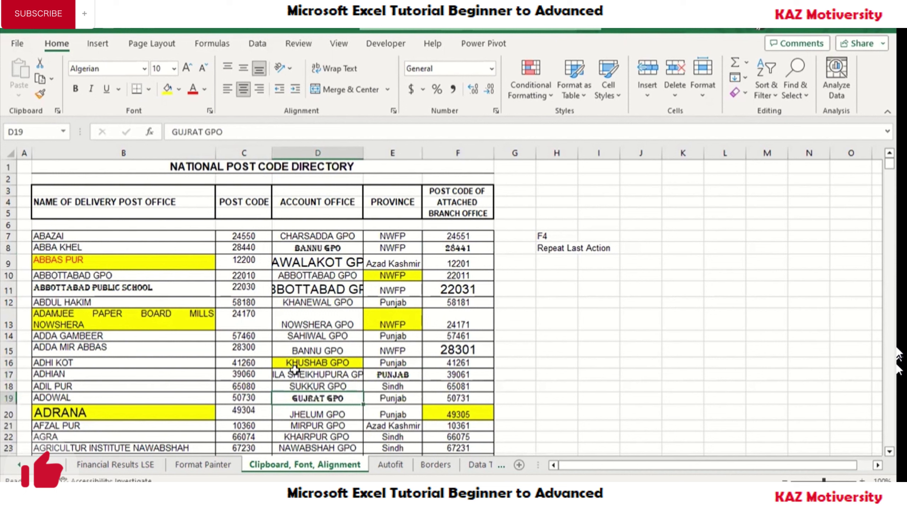
Start typing the note fn+f in cell H6
click(553, 224)
text(n)
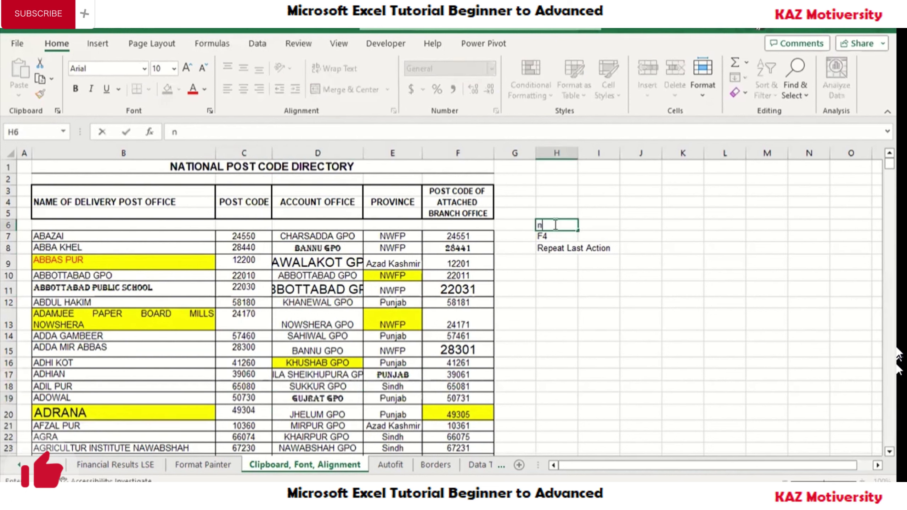
key(BackSpace)
text(fn+)
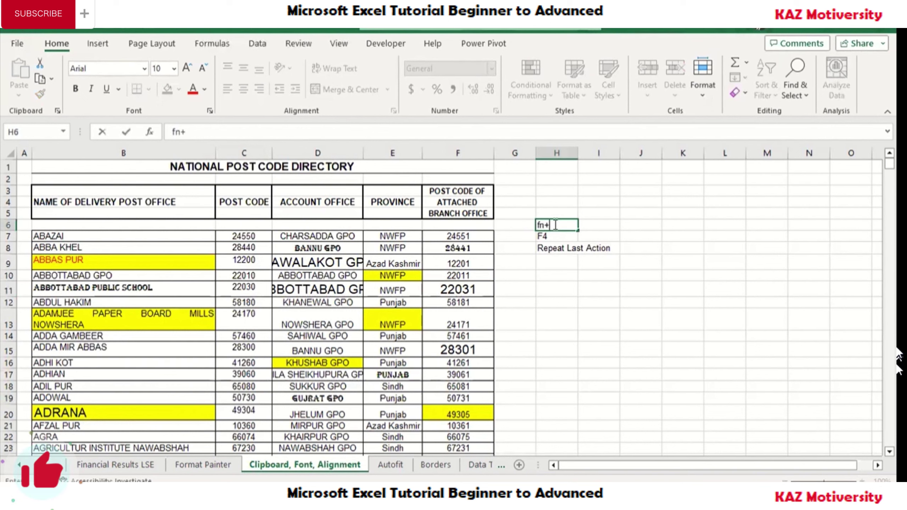
text(f4)
Confirm the fn+f4 note in H6, then select D11 and B11
key(Return)
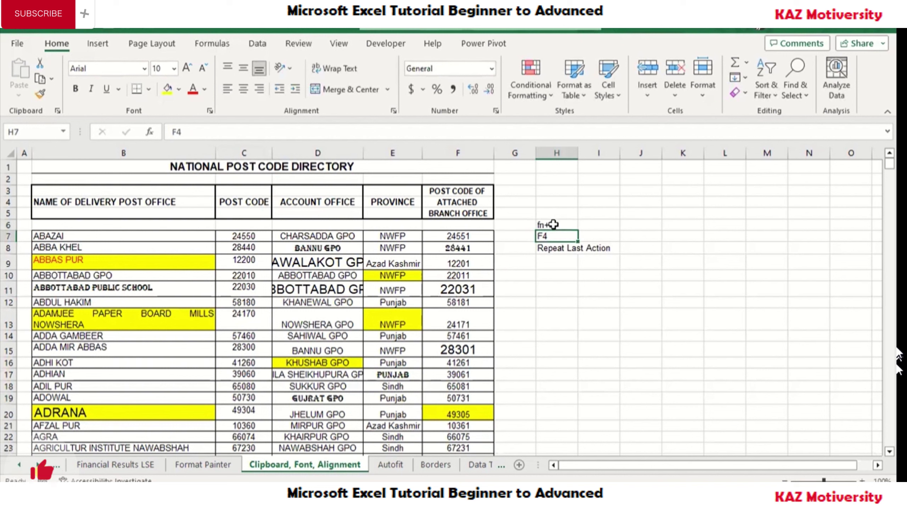
click(547, 185)
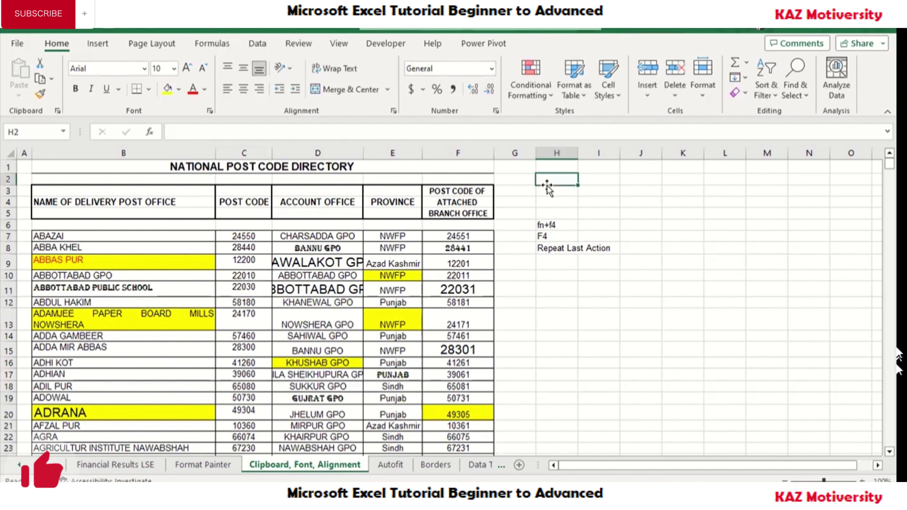
click(297, 290)
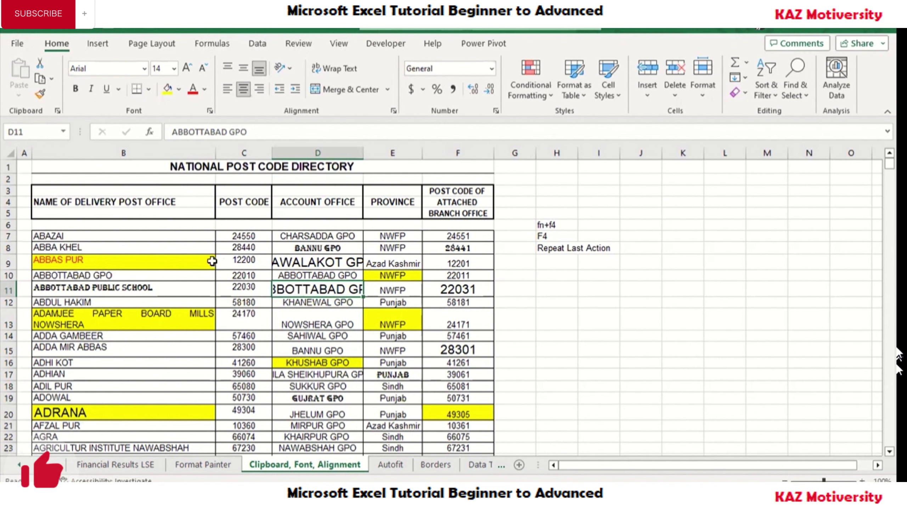
click(162, 289)
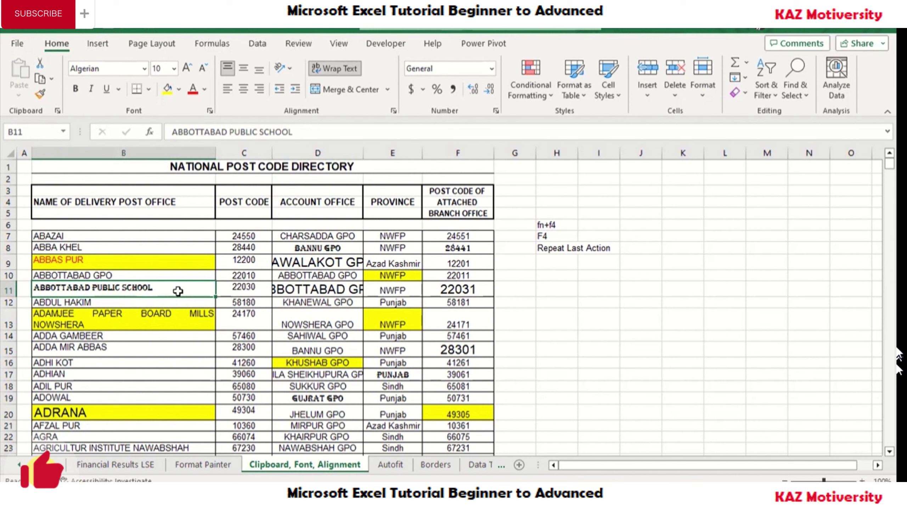
Delete row 11, the ABBOTTABAD PUBLIC SCHOOL entry, then select cell B10 (ABBOTTABAD GPO)
right_click(7, 291)
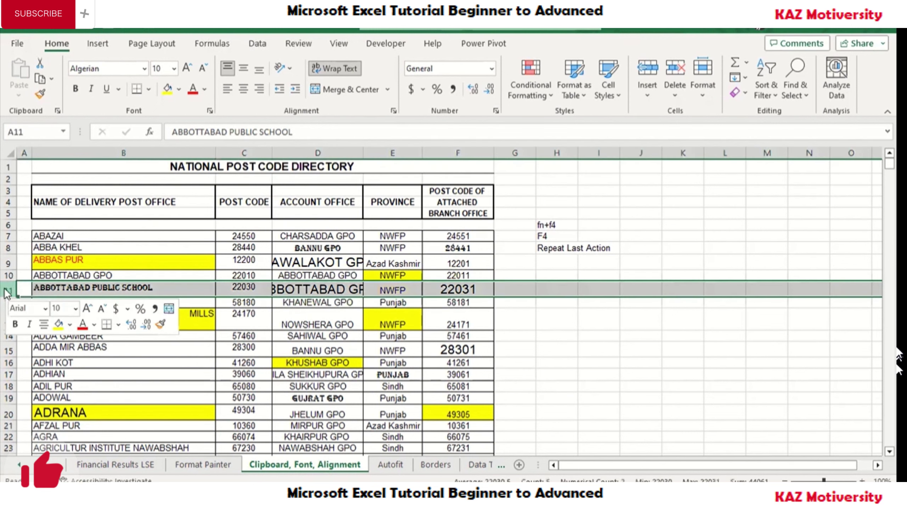
click(42, 168)
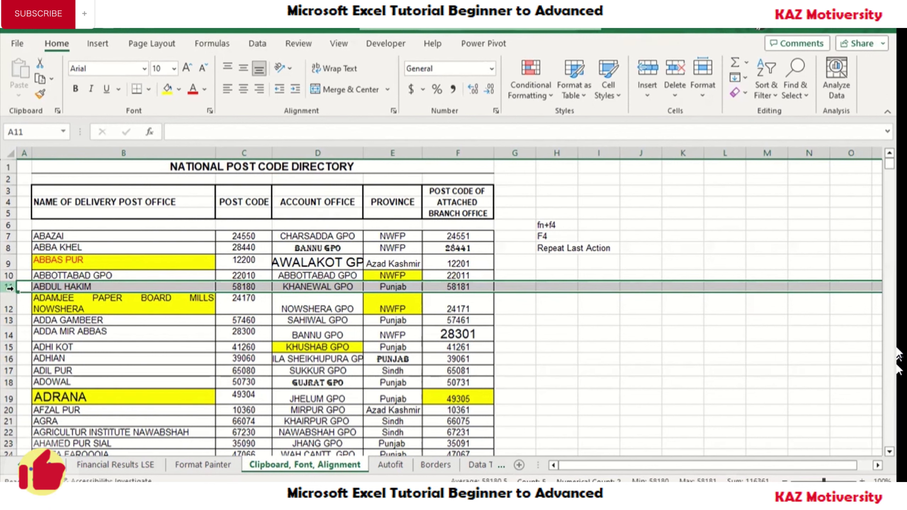
click(133, 272)
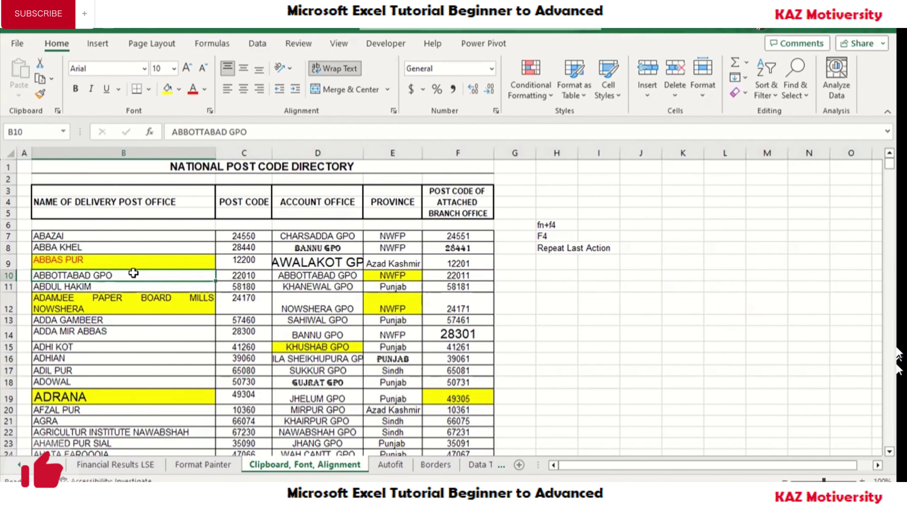
Delete the entire ABBOTTABAD GPO row through Delete > Entire row
right_click(133, 273)
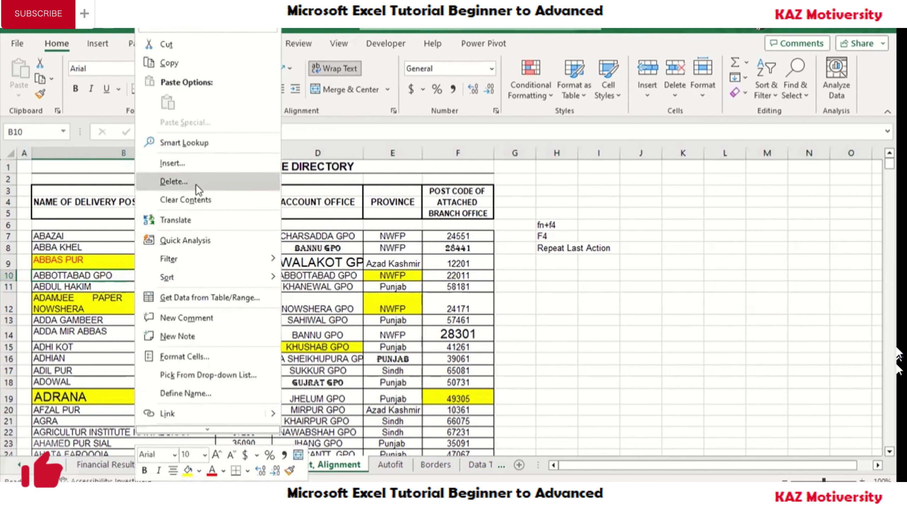
key(Escape)
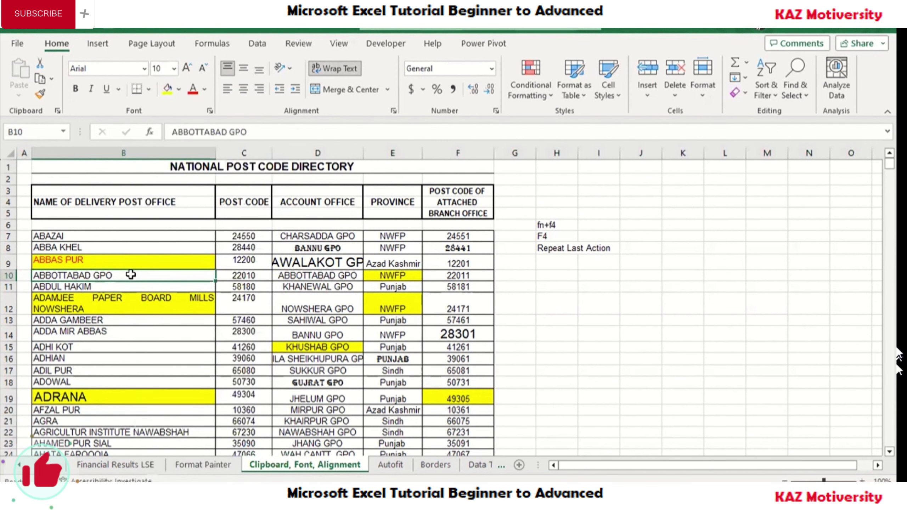
right_click(131, 274)
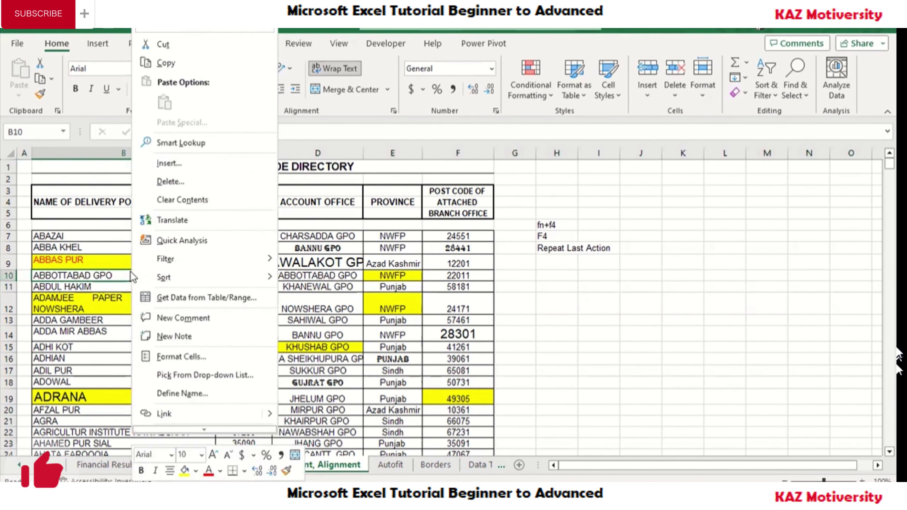
click(187, 180)
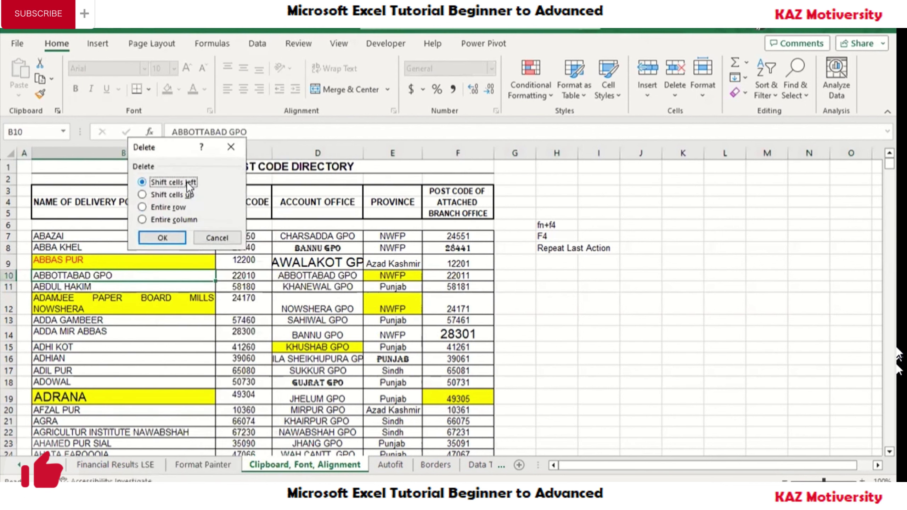
click(166, 207)
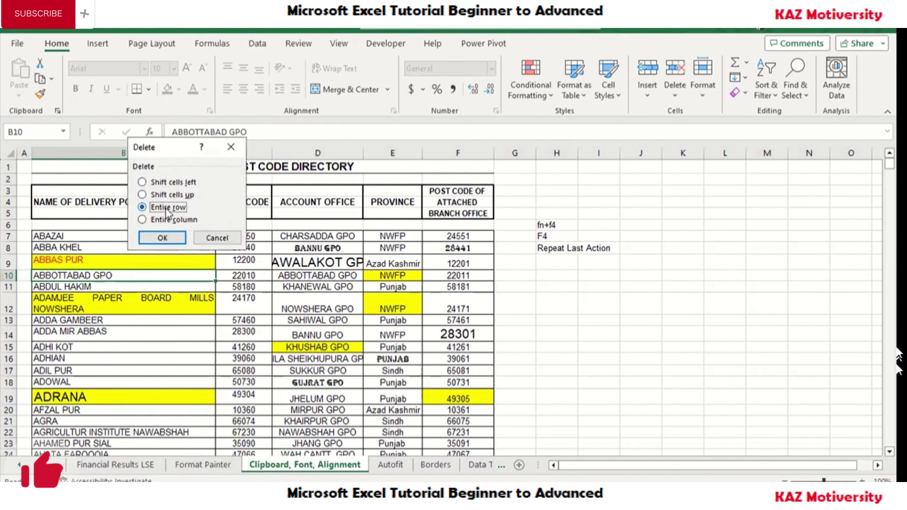
click(160, 237)
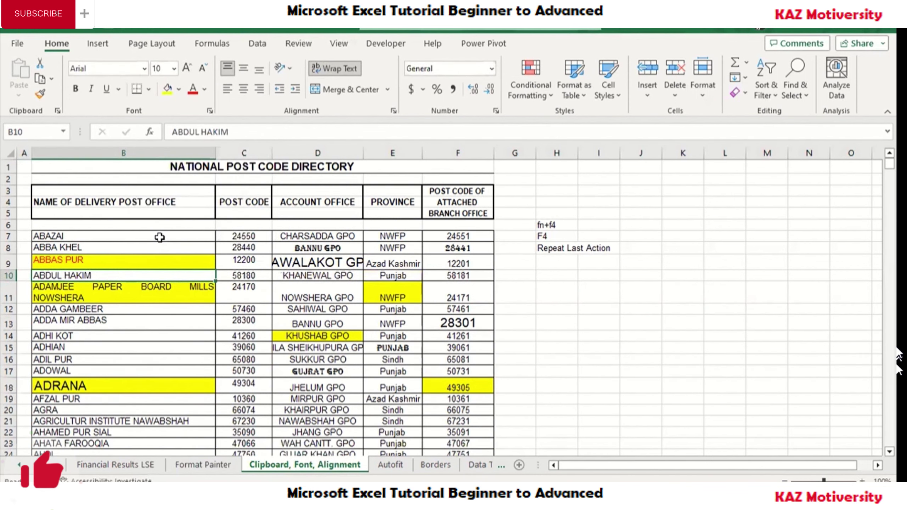
Repeat the row deletion with F4 for ADAMJEE, ADDA MIR ABBAS, AHATA FAROOQIA and AHMADPUR LAMA
key(Down)
key(F4)
key(Down)
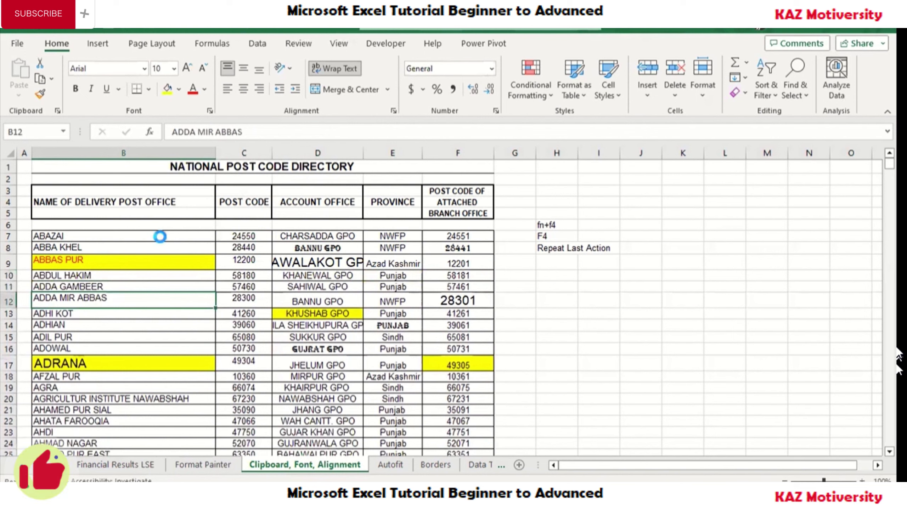
key(F4)
key(F4)
key(F4)
key(F4)
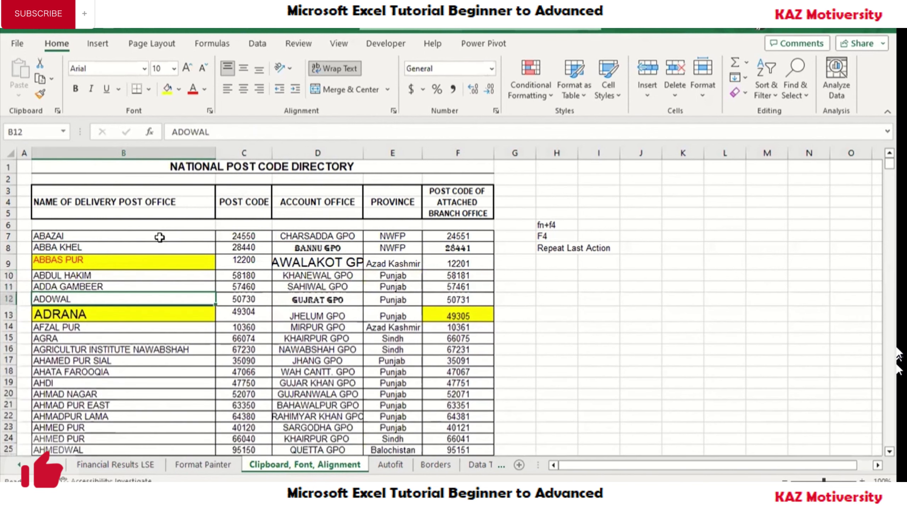
key(F4)
key(Down)
key(Down)
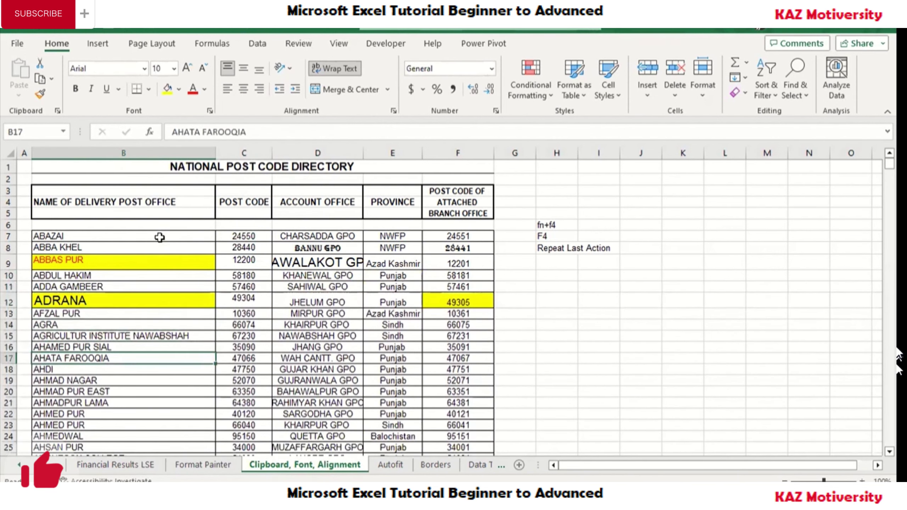
key(F4)
key(Down)
key(Down)
key(Down)
key(F4)
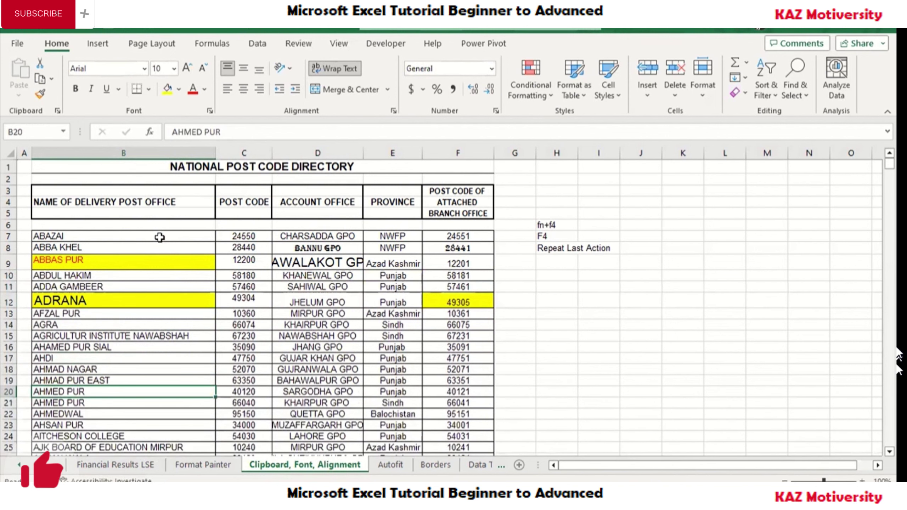
Go to the Autofit sheet with its customer Q1–Q4 table
key(Up)
key(Up)
key(Up)
key(Up)
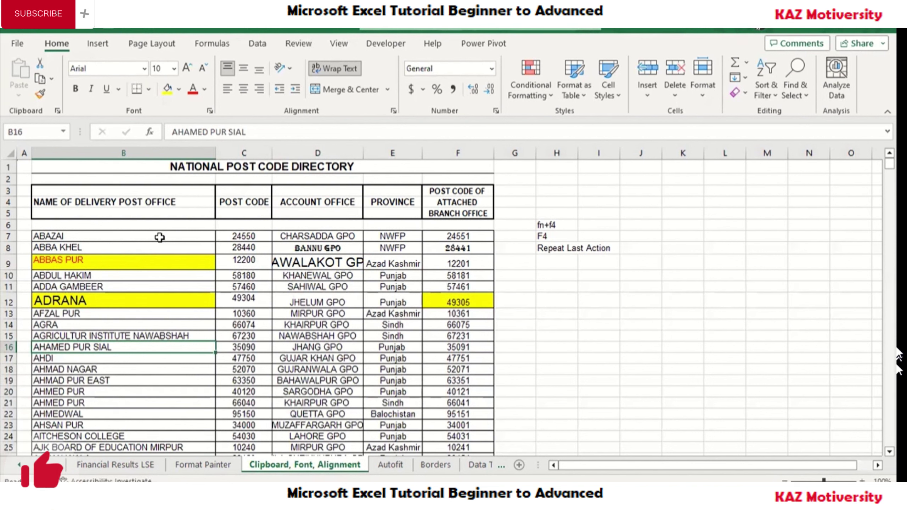
click(232, 278)
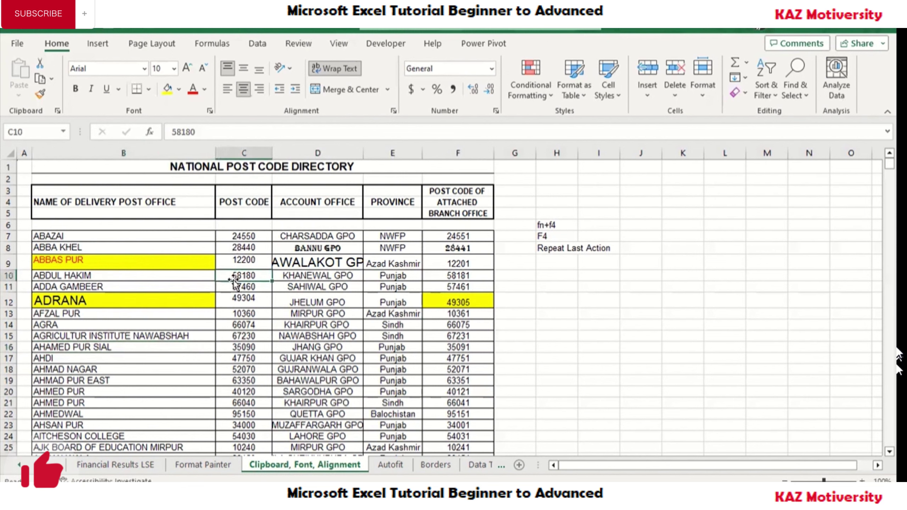
click(397, 460)
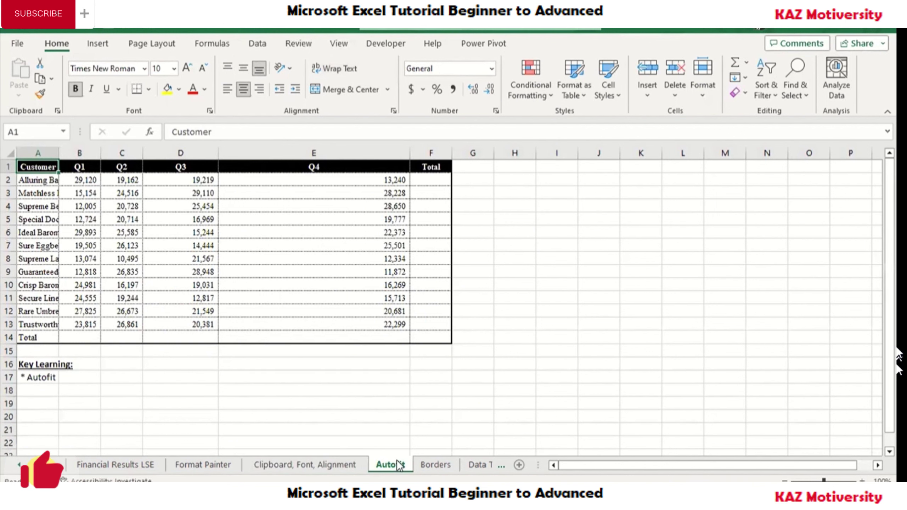
click(337, 228)
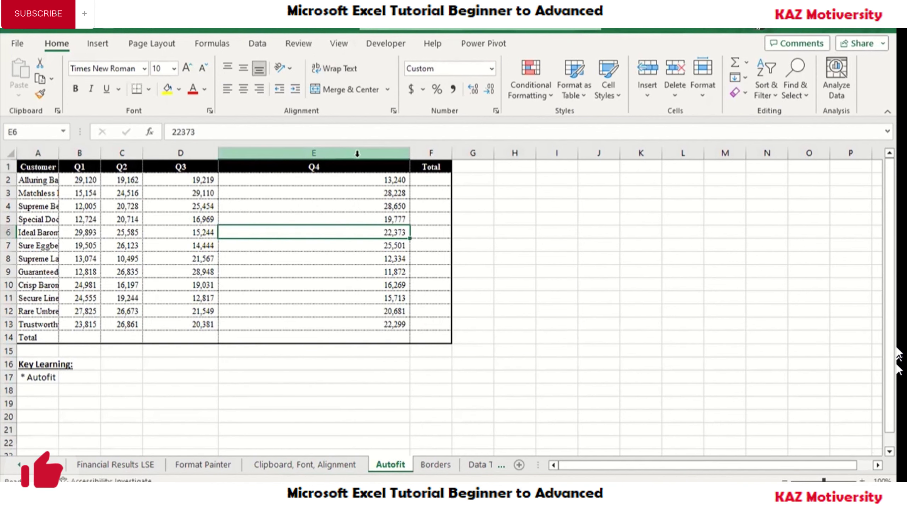
drag(409, 154, 409, 154)
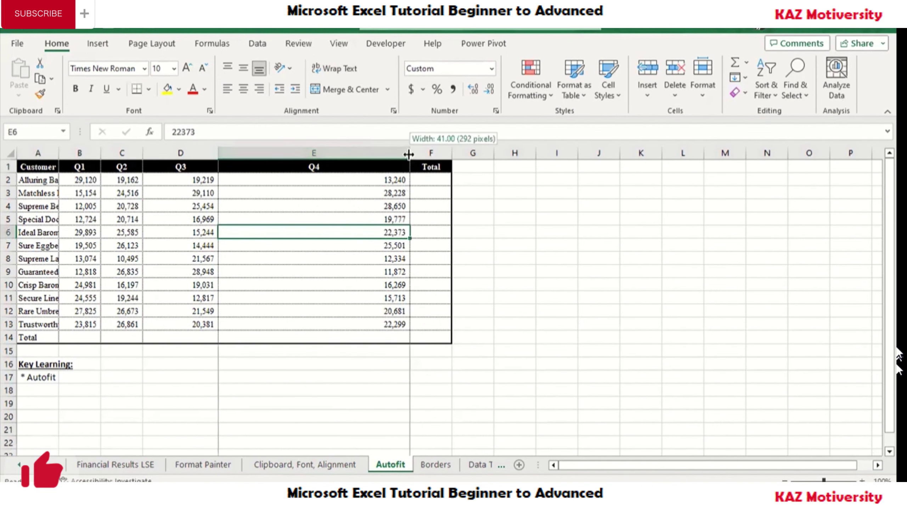
double_click(409, 154)
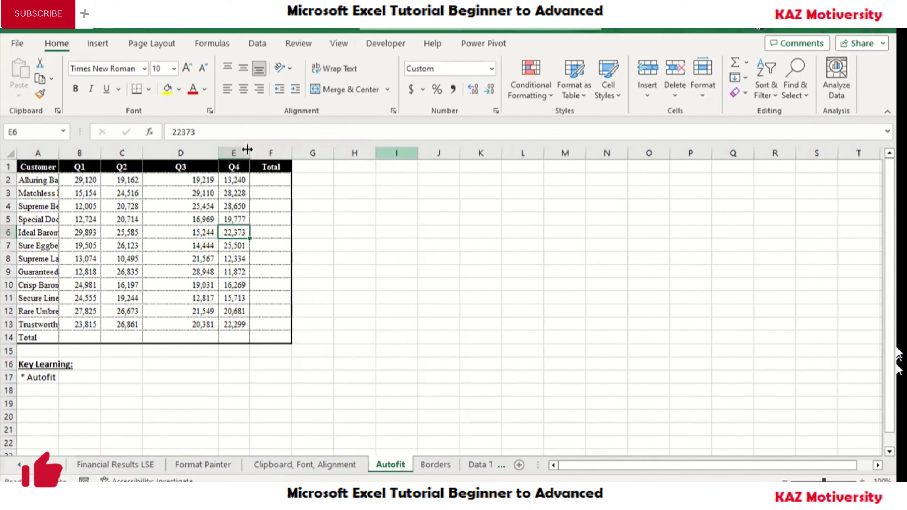
click(118, 207)
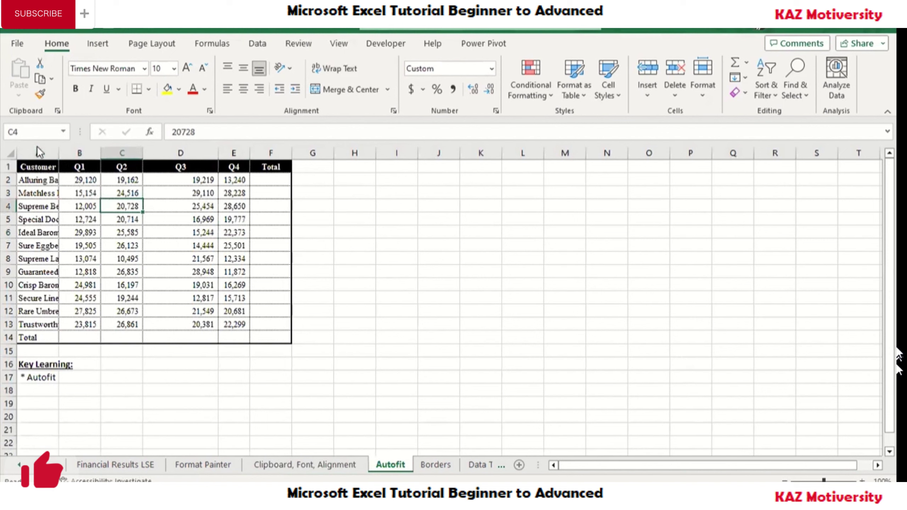
click(36, 153)
drag(36, 152, 226, 153)
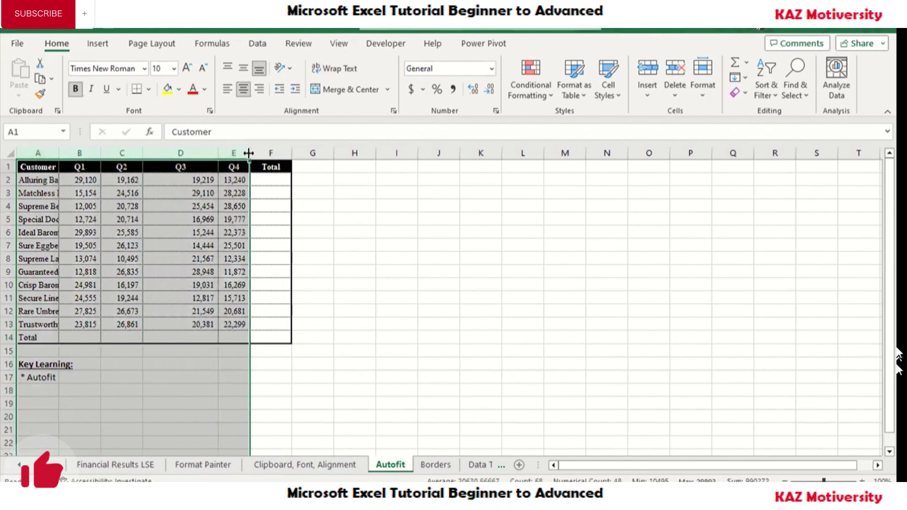
double_click(249, 153)
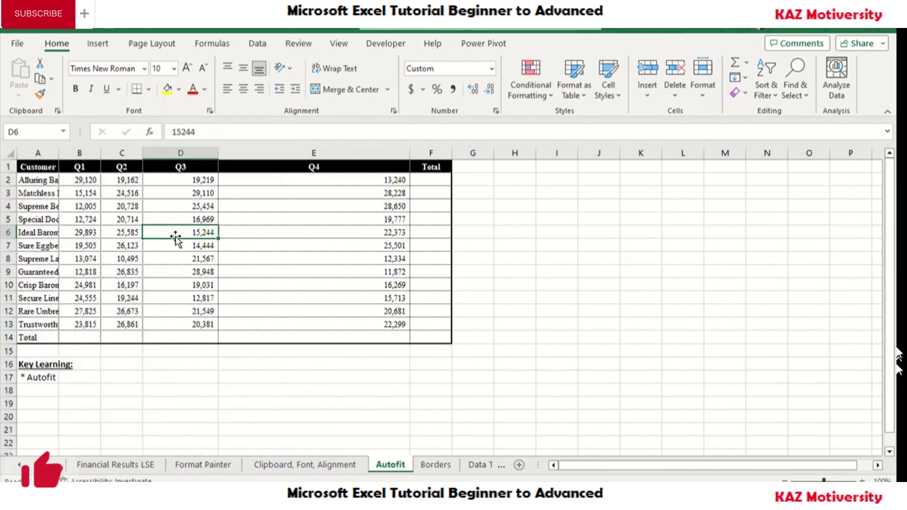
Hide the Q1 and Q2 columns B:C
click(90, 153)
drag(104, 153, 112, 151)
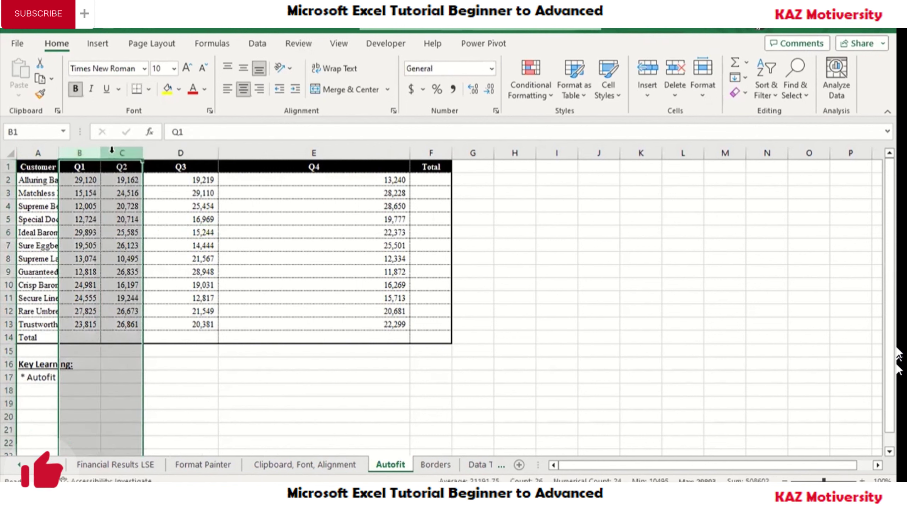
right_click(111, 151)
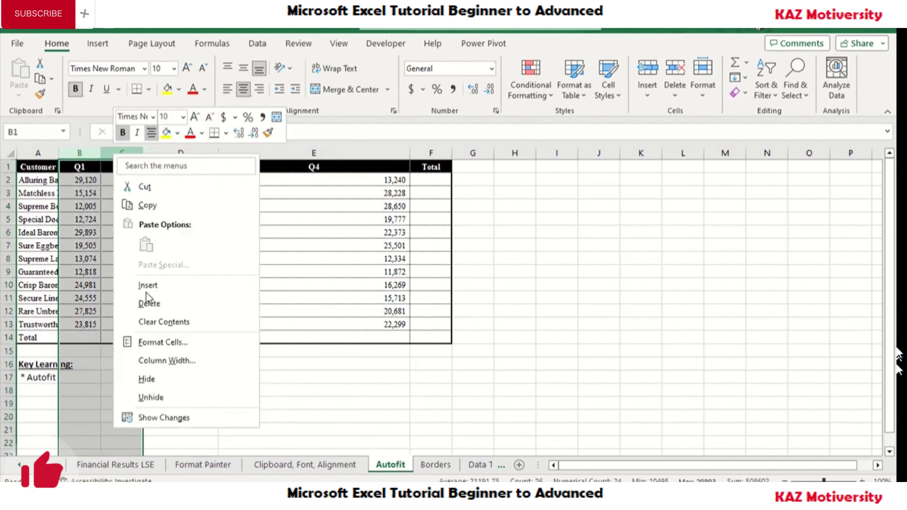
click(158, 380)
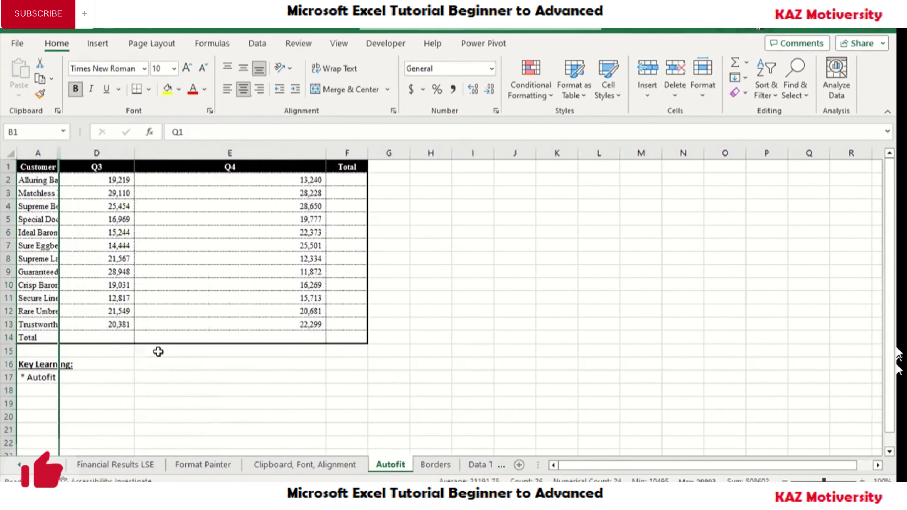
AutoFit columns A through E to their contents
click(161, 259)
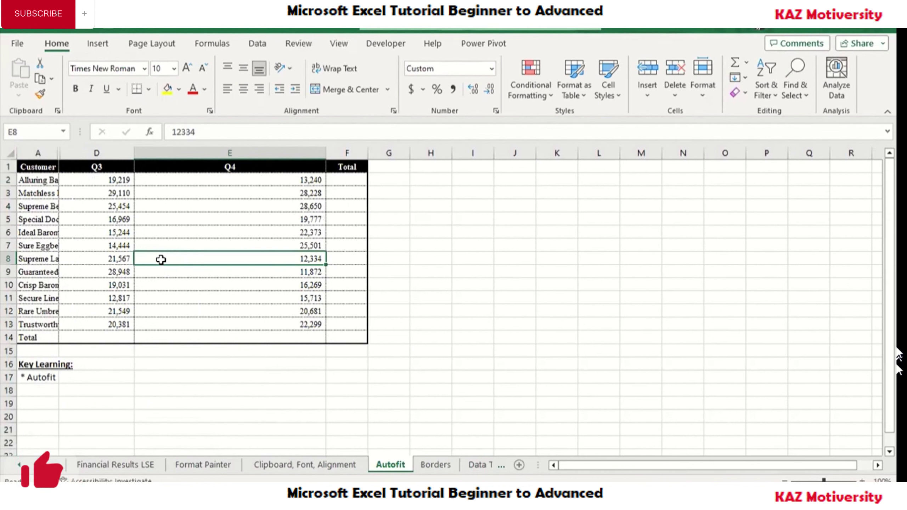
click(155, 218)
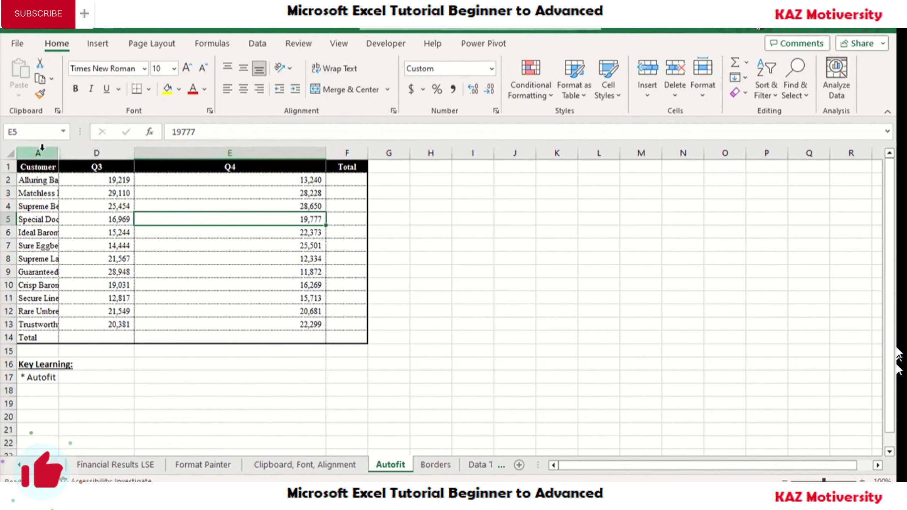
drag(42, 148, 203, 148)
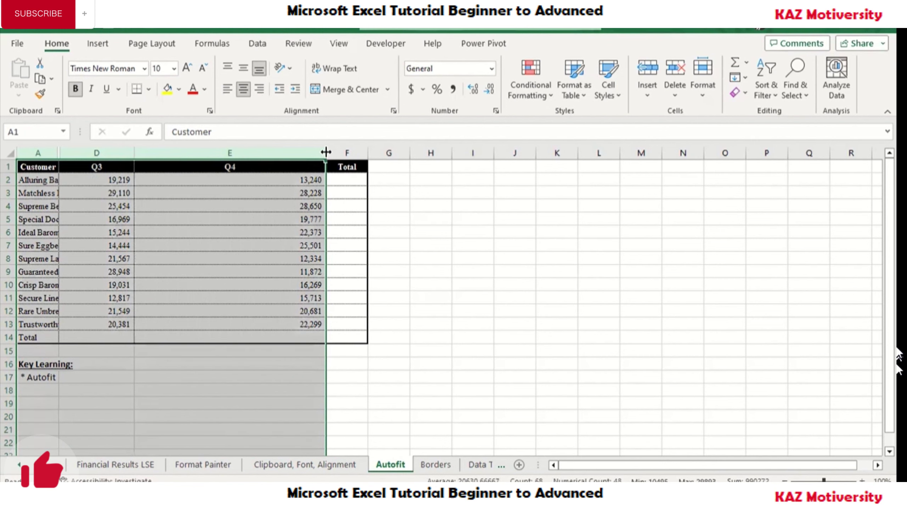
double_click(325, 153)
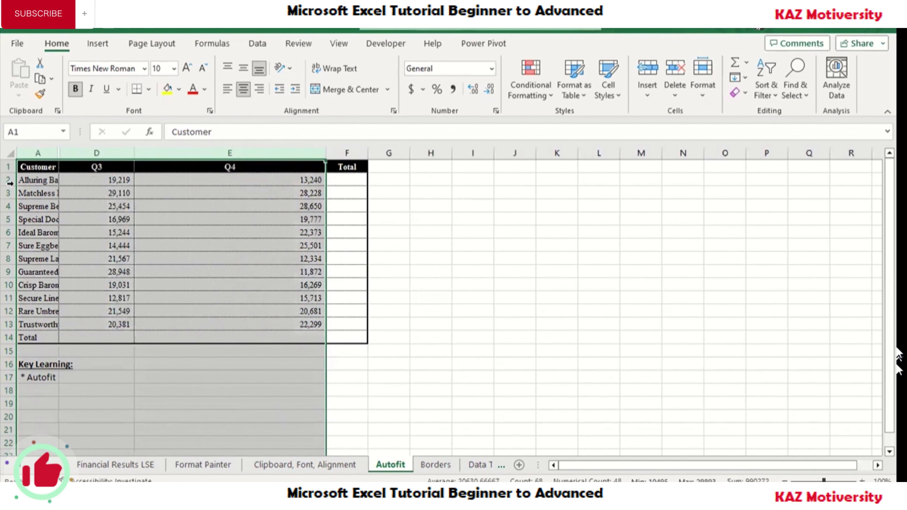
Enter the note 'Alt ;' in cell H3
click(201, 235)
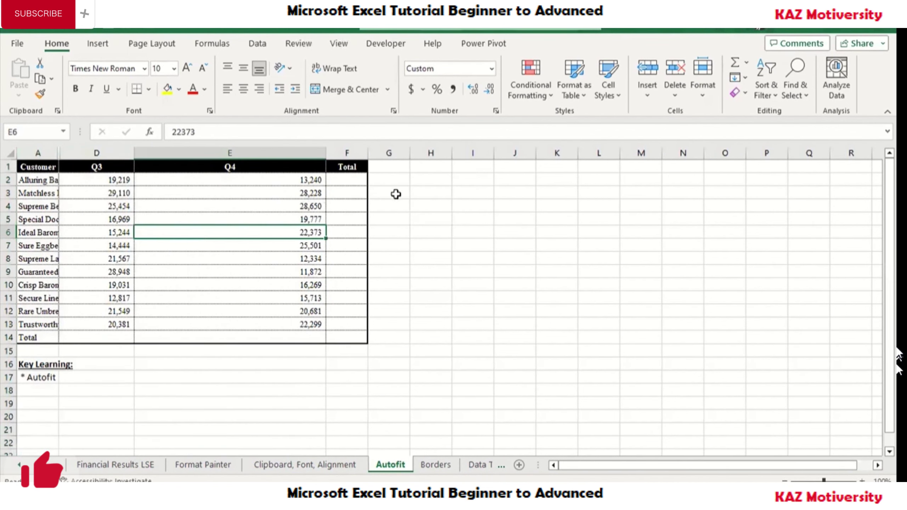
click(430, 193)
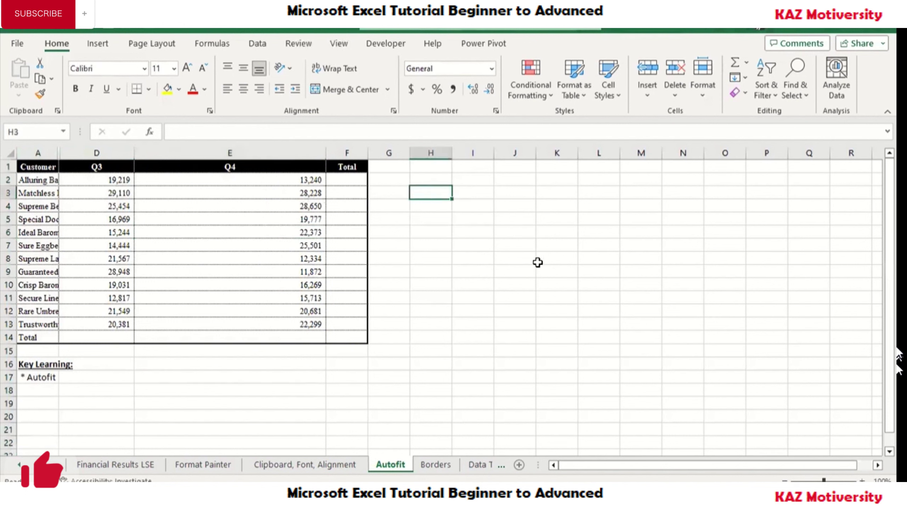
text(alty)
key(BackSpace)
key(BackSpace)
key(BackSpace)
key(BackSpace)
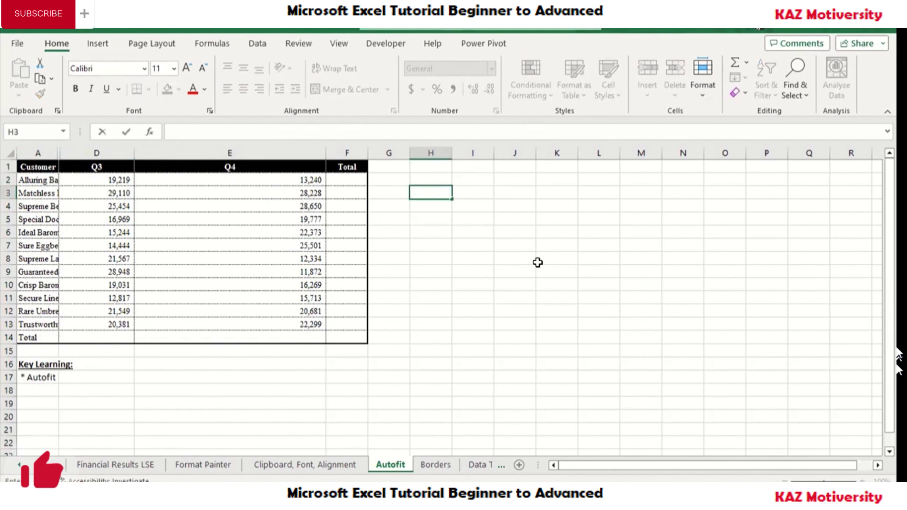
text(Alty)
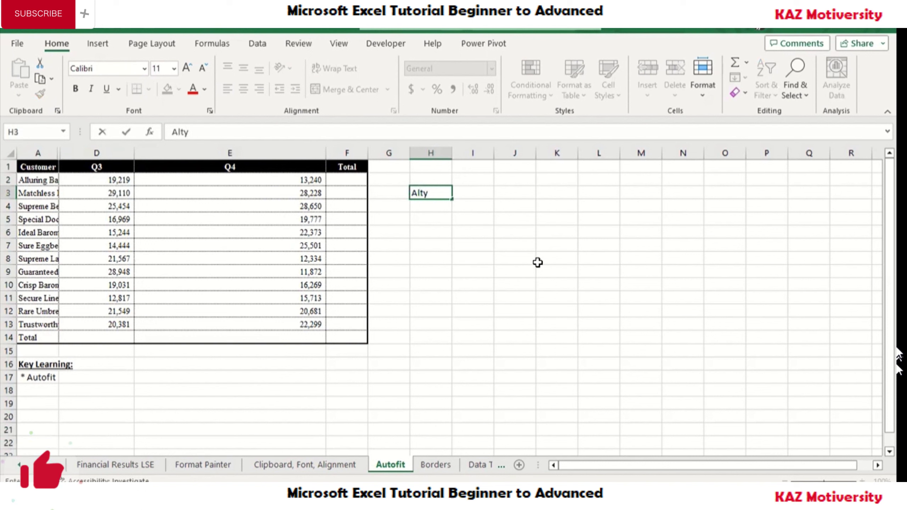
key(BackSpace)
text(;)
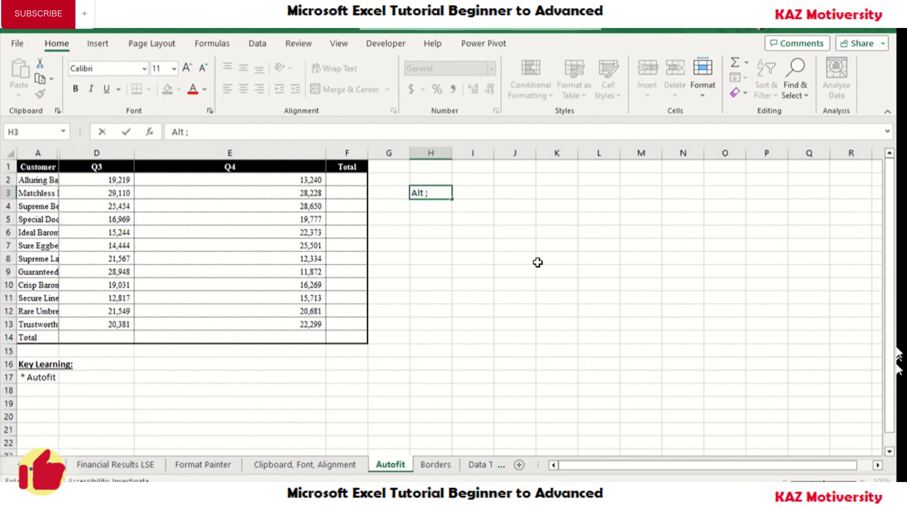
key(Return)
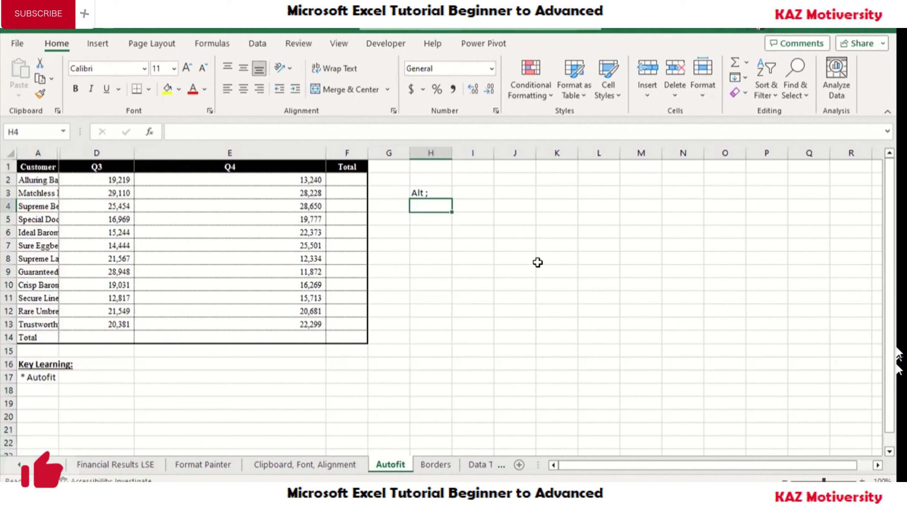
Enter 'Select visible cells only' in H4, cancelling the stray K8 entry
text(Selec)
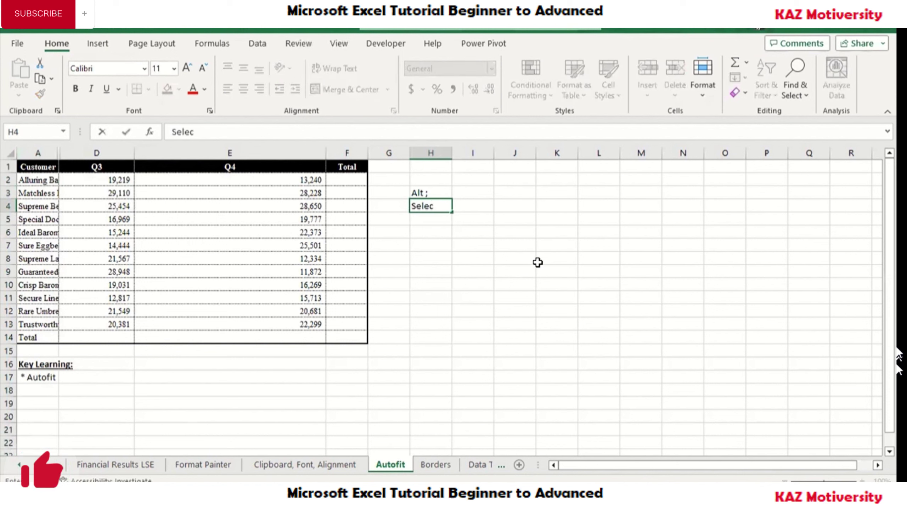
text(t visi)
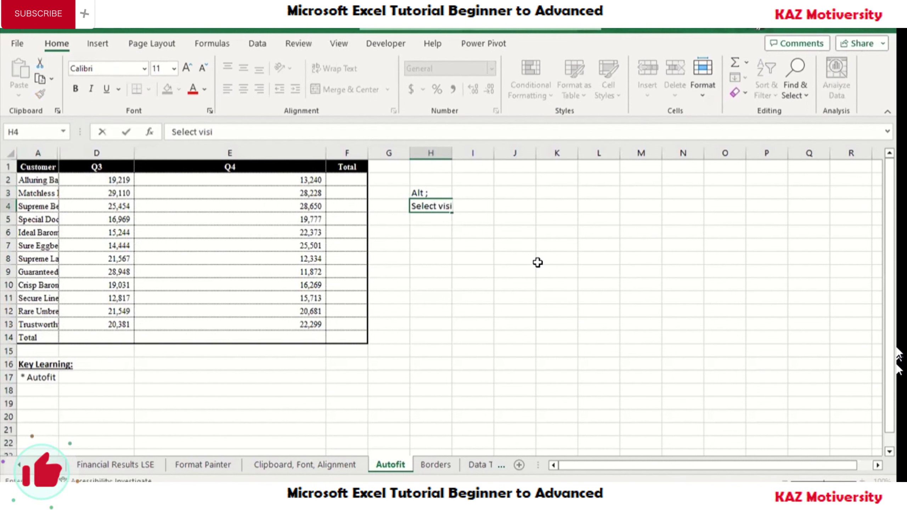
click(537, 262)
text(le)
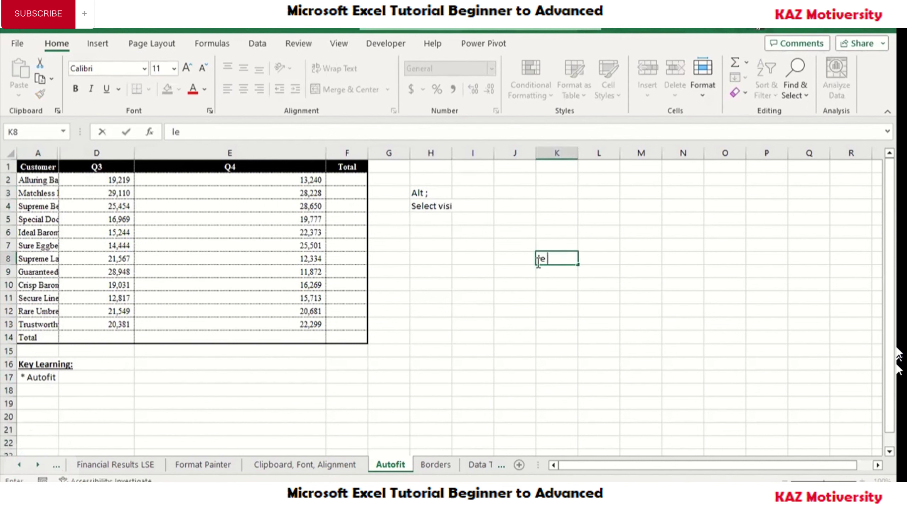
key(Escape)
key(Left)
key(Left)
key(Left)
key(Up)
key(Up)
key(Up)
key(Up)
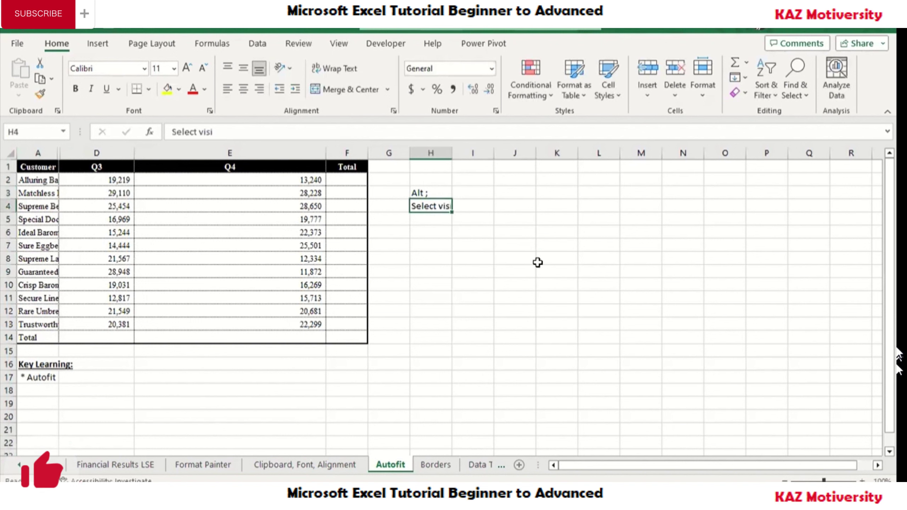
key(F2)
text(ble)
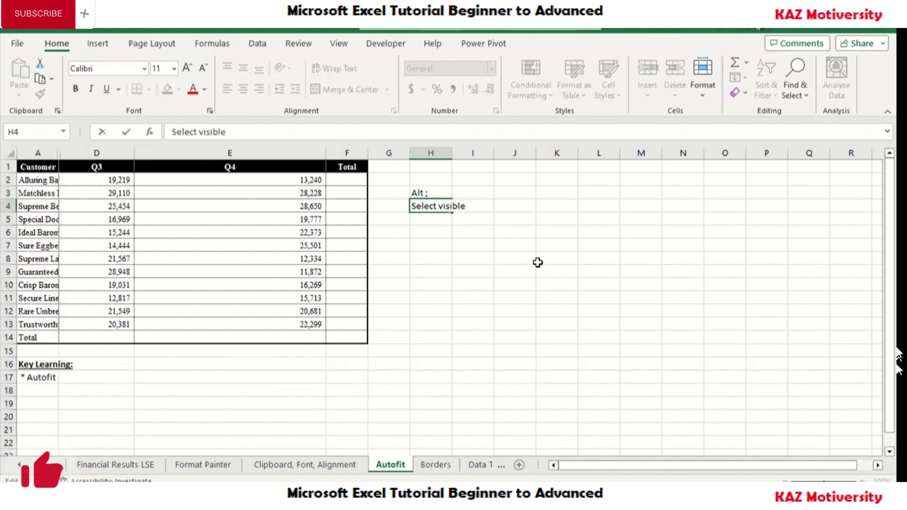
text( cells onl)
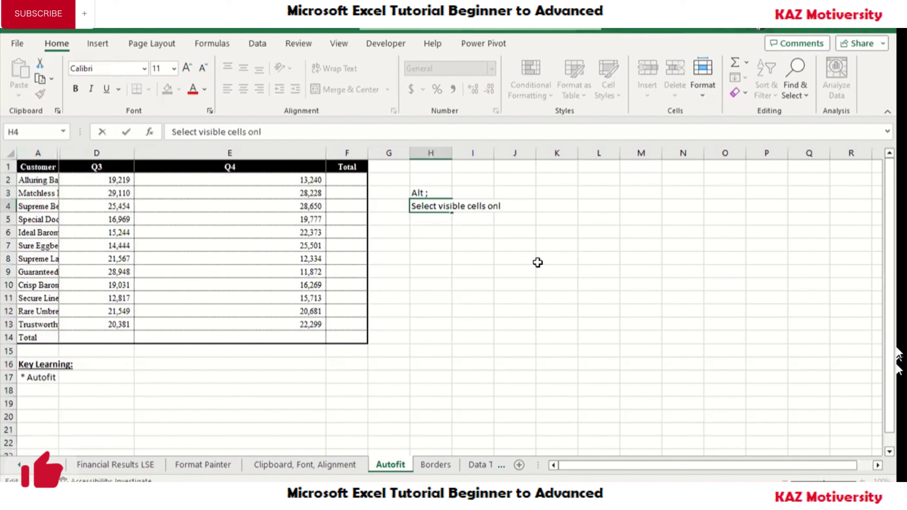
text(y)
key(Return)
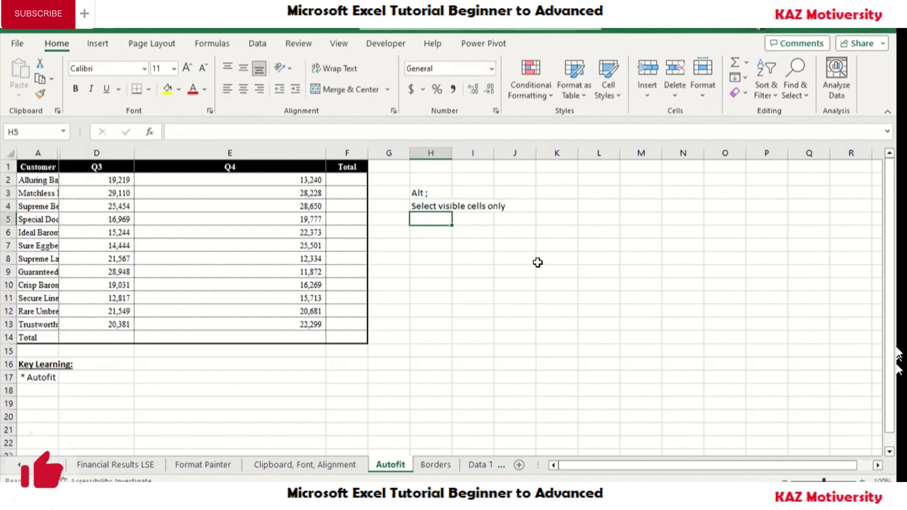
click(508, 308)
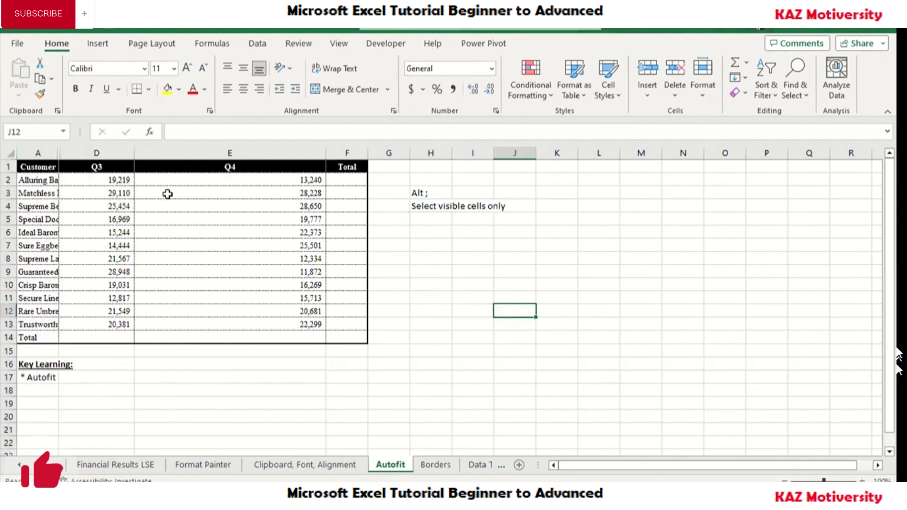
Select A:E, limit it to visible cells with Alt+;, and AutoFit columns A, D and E
drag(44, 146, 229, 150)
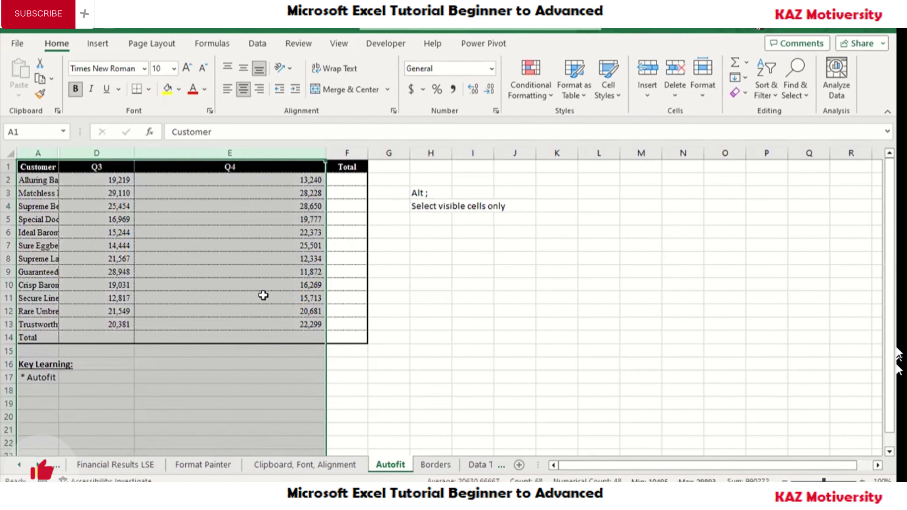
key(alt)
click(111, 231)
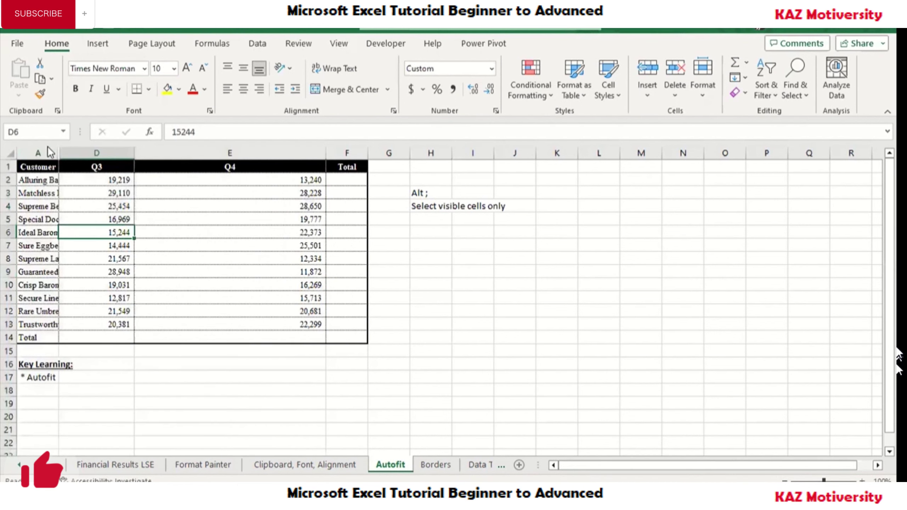
drag(37, 153, 179, 153)
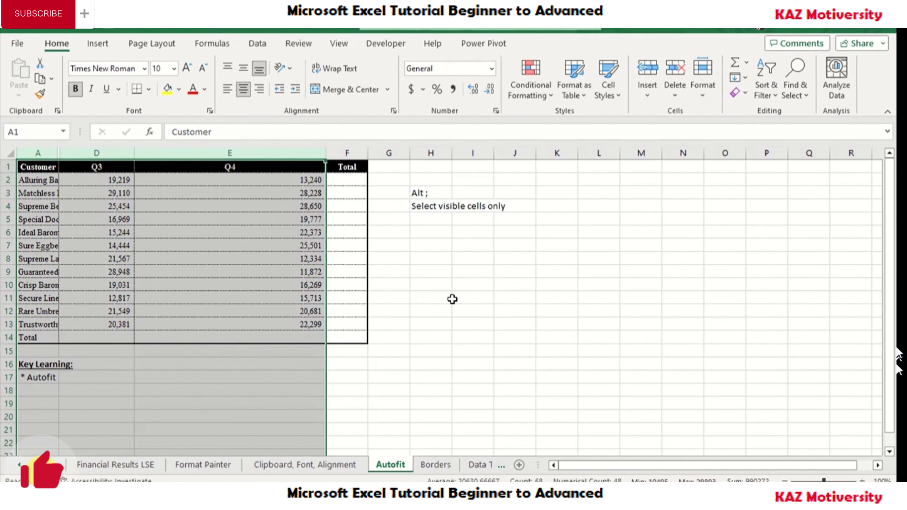
key(alt+semicolon)
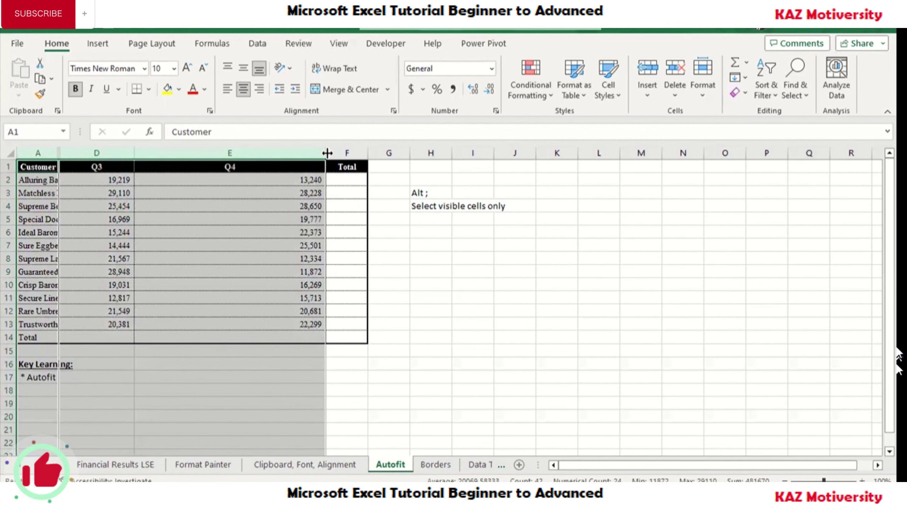
double_click(327, 154)
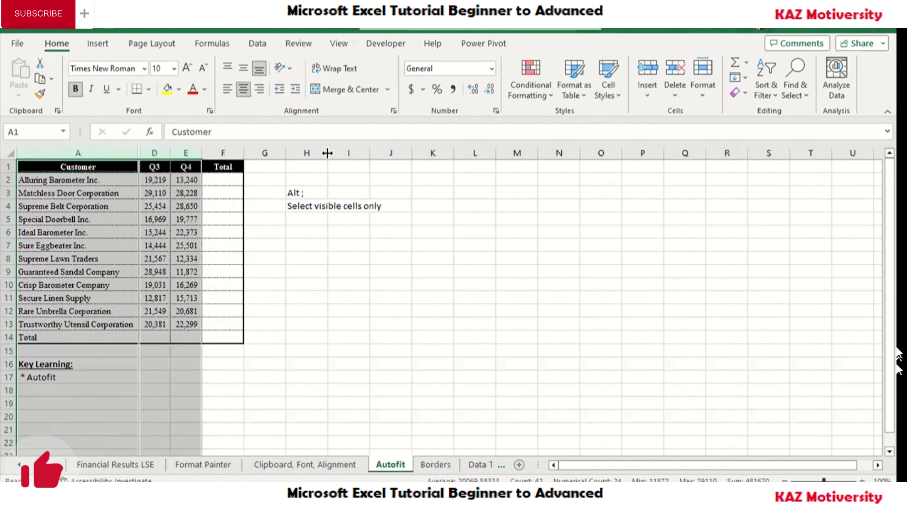
click(275, 298)
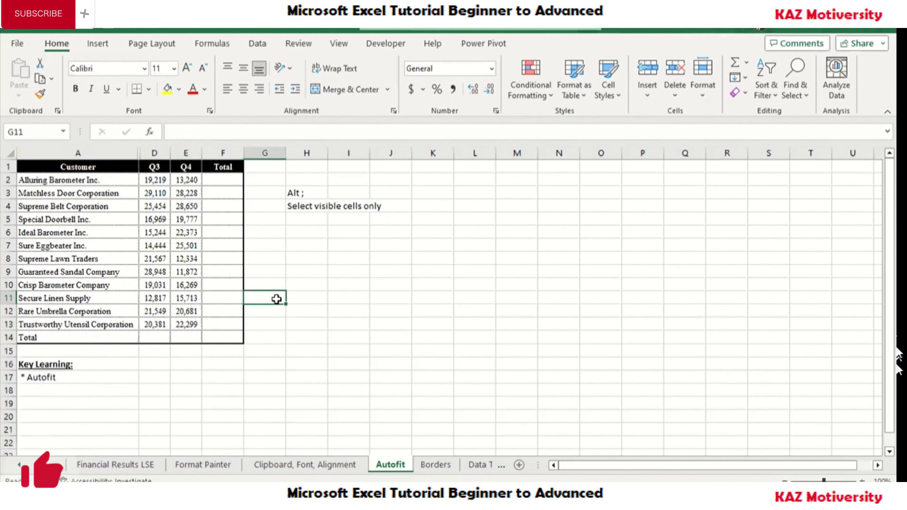
click(387, 228)
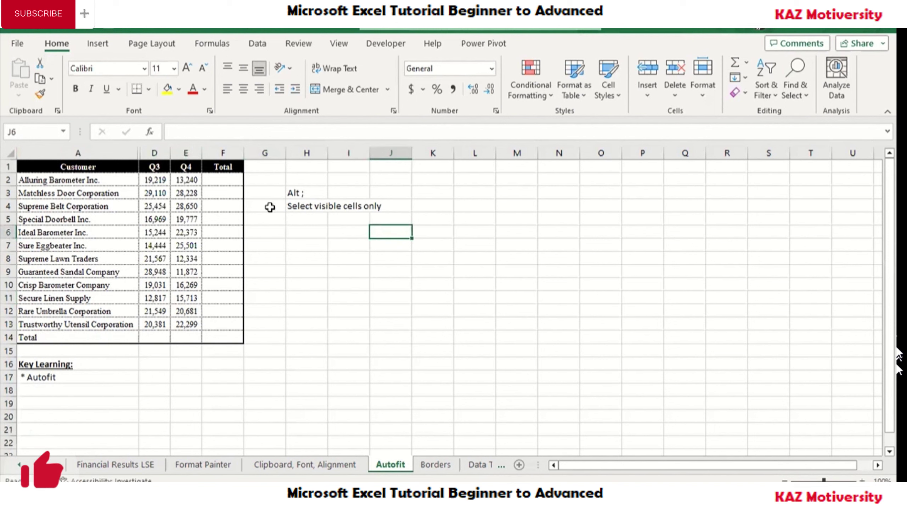
click(126, 153)
drag(125, 152, 177, 153)
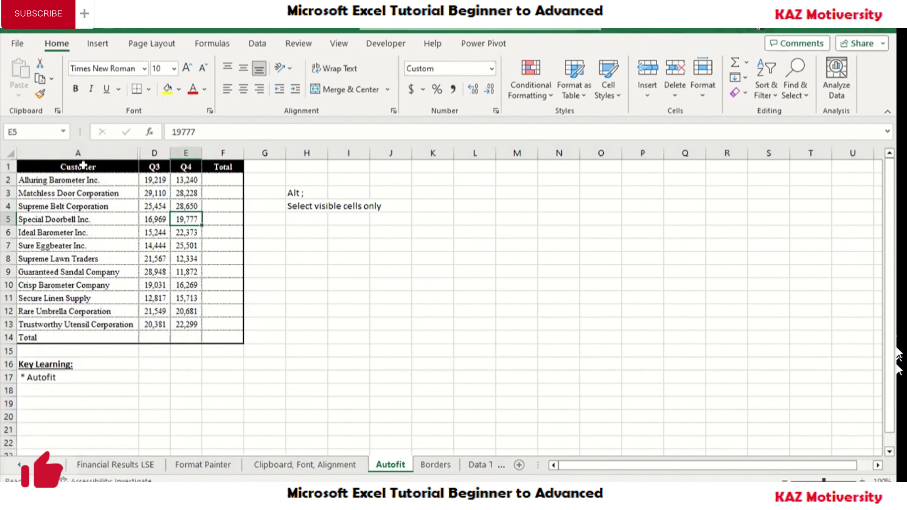
drag(83, 165, 162, 183)
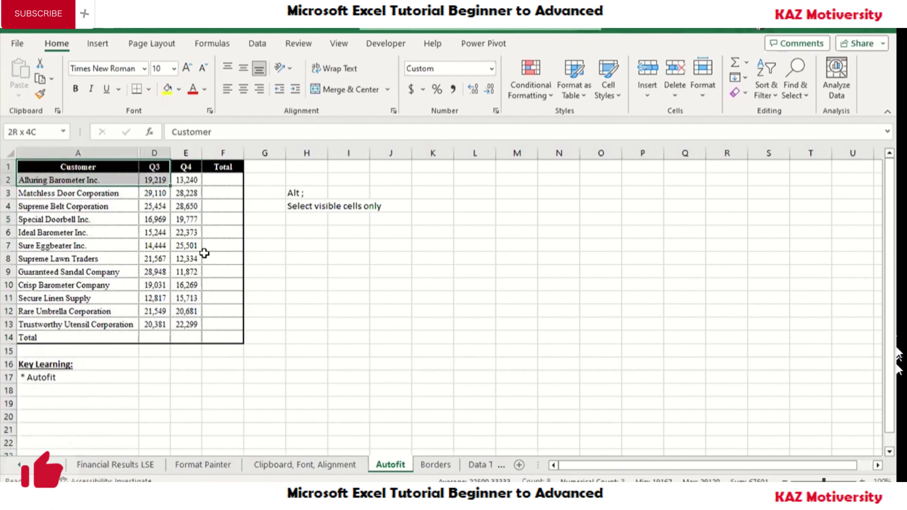
drag(204, 253, 189, 323)
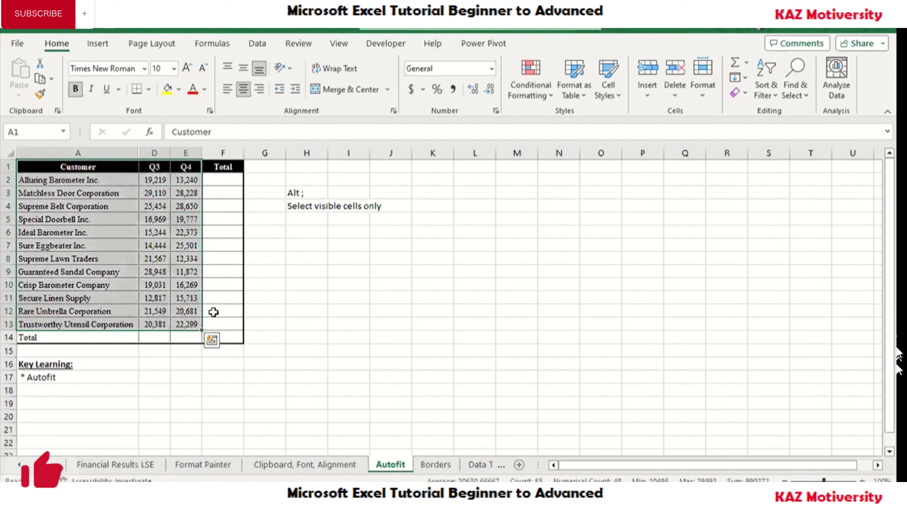
key(ctrl+c)
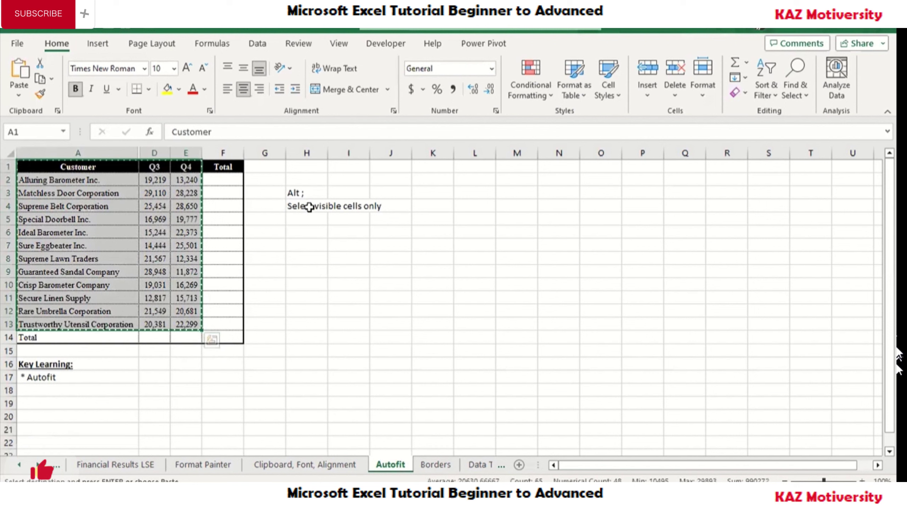
click(434, 171)
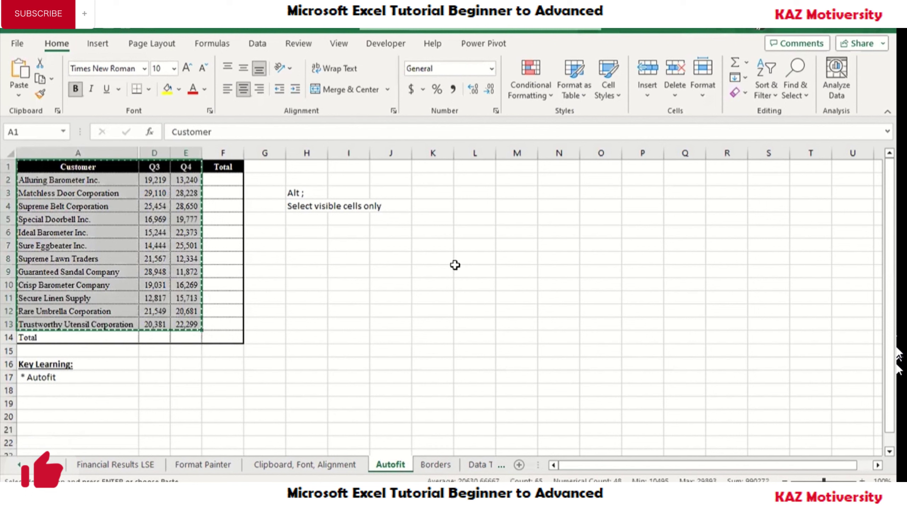
key(ctrl+v)
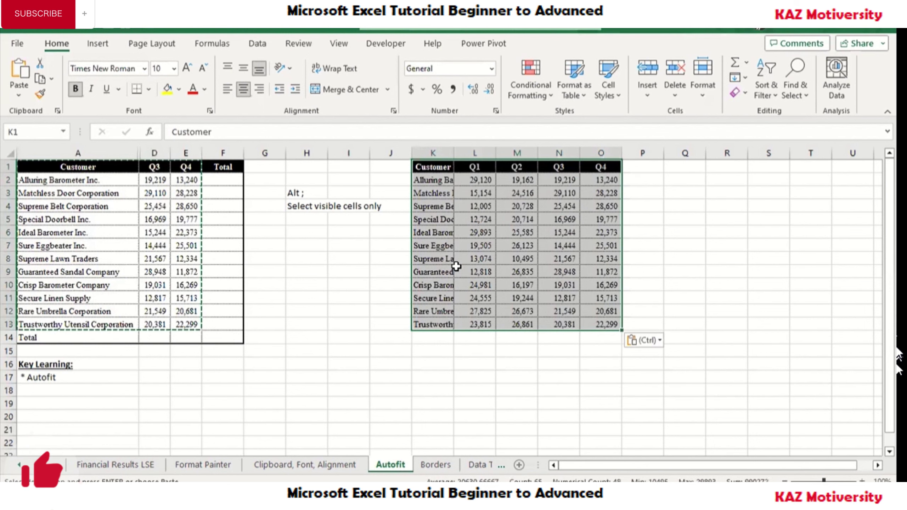
key(ctrl+z)
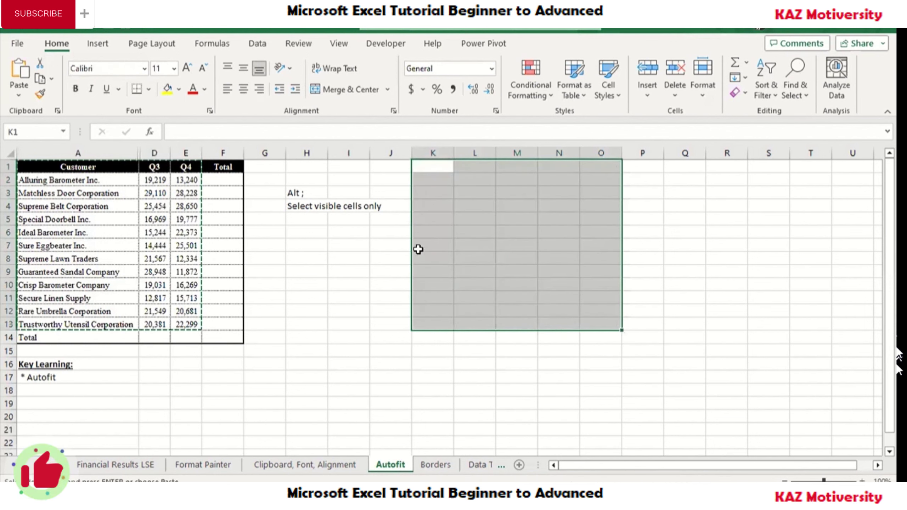
key(Escape)
drag(96, 171, 190, 320)
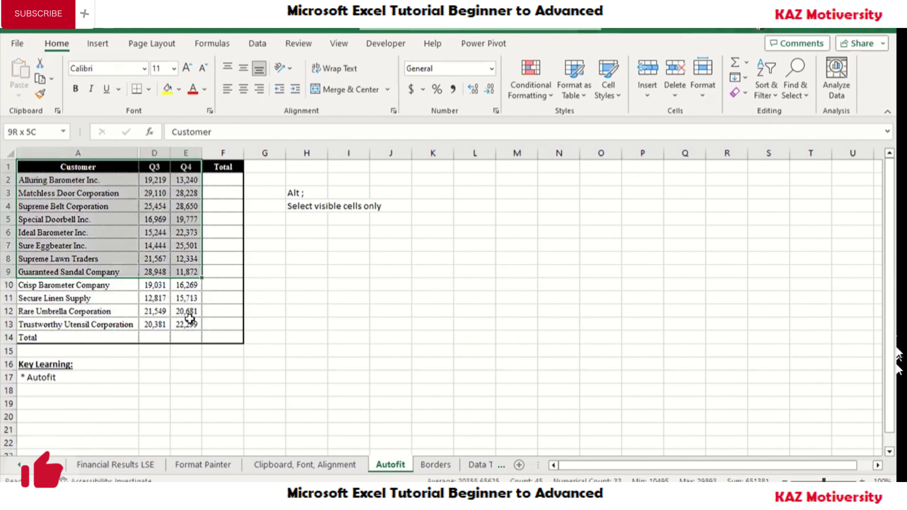
click(168, 316)
Copy only the visible cells of A1:E13 with Alt+; and paste them at K1
mouse_move(107, 167)
mouse_down()
mouse_move(174, 273)
mouse_move(186, 325)
mouse_up()
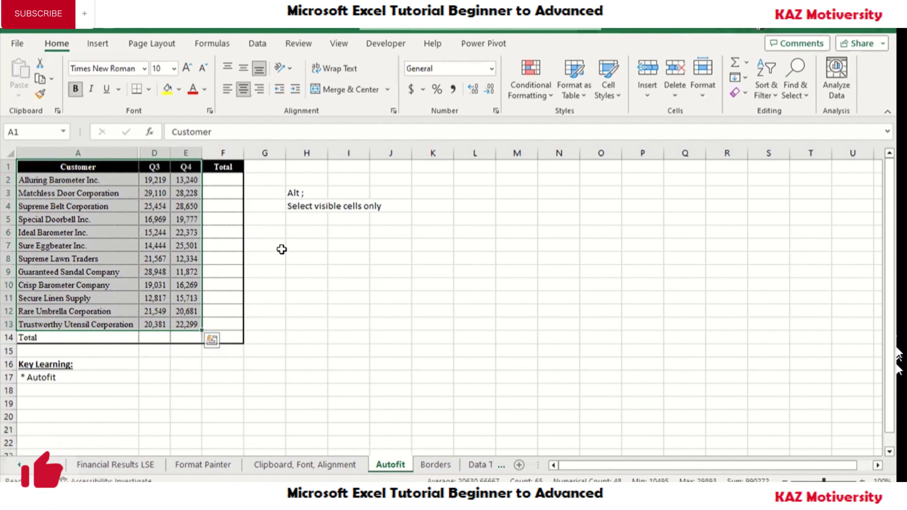
key(alt+semicolon)
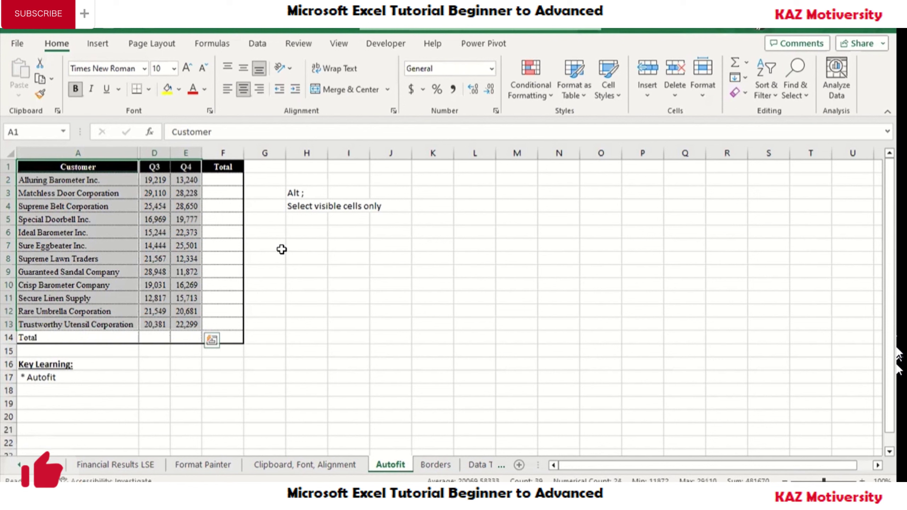
key(ctrl+c)
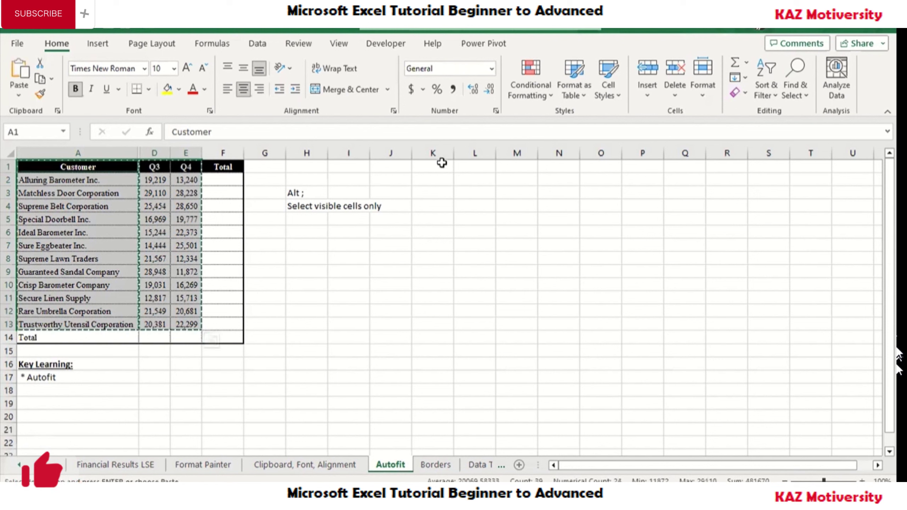
click(443, 163)
key(ctrl+v)
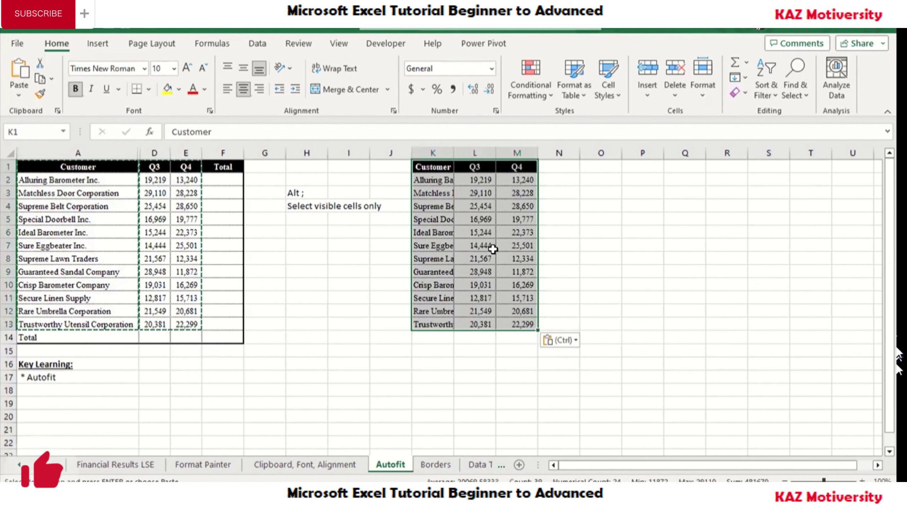
key(Down)
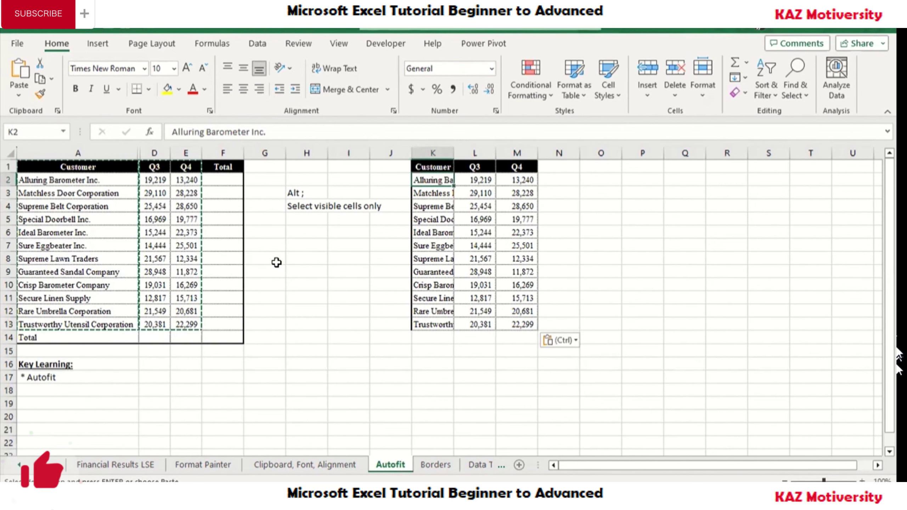
On the Data Types sheet, enter the labels Date, DMY and MDY in F1:F3
click(433, 463)
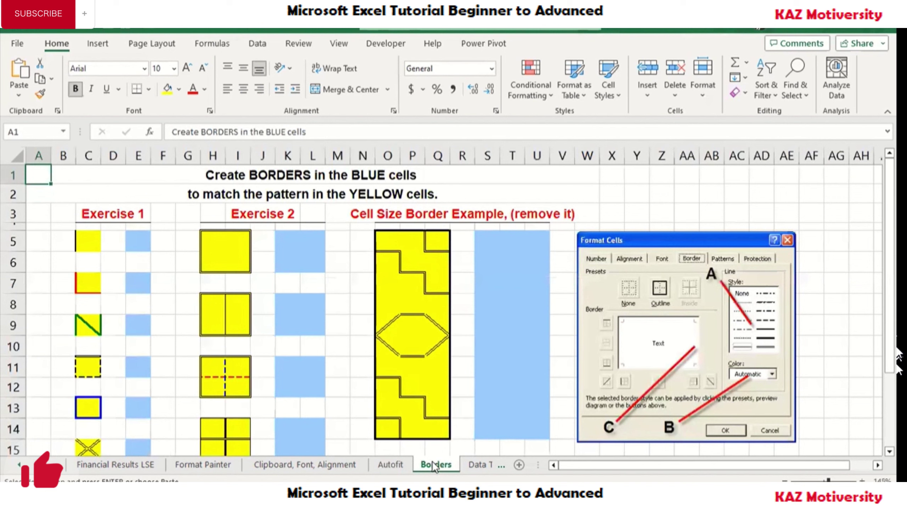
click(471, 465)
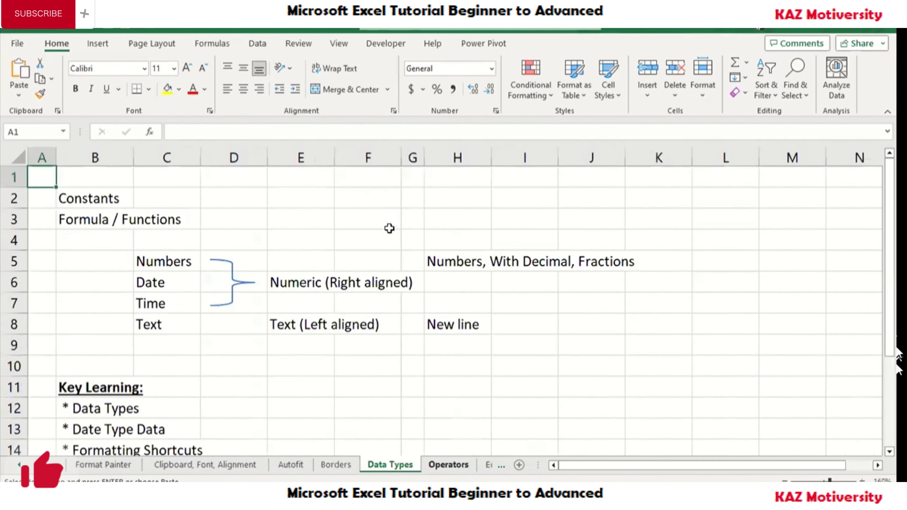
click(343, 177)
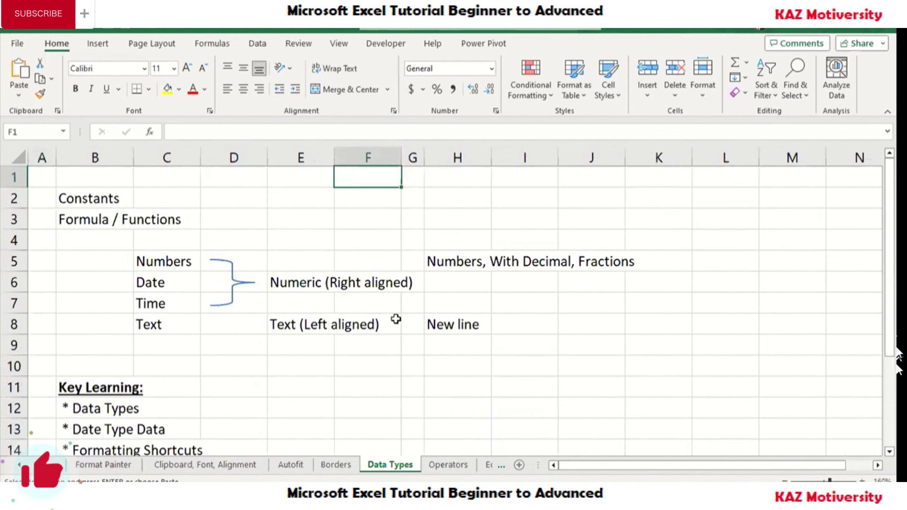
text(Da)
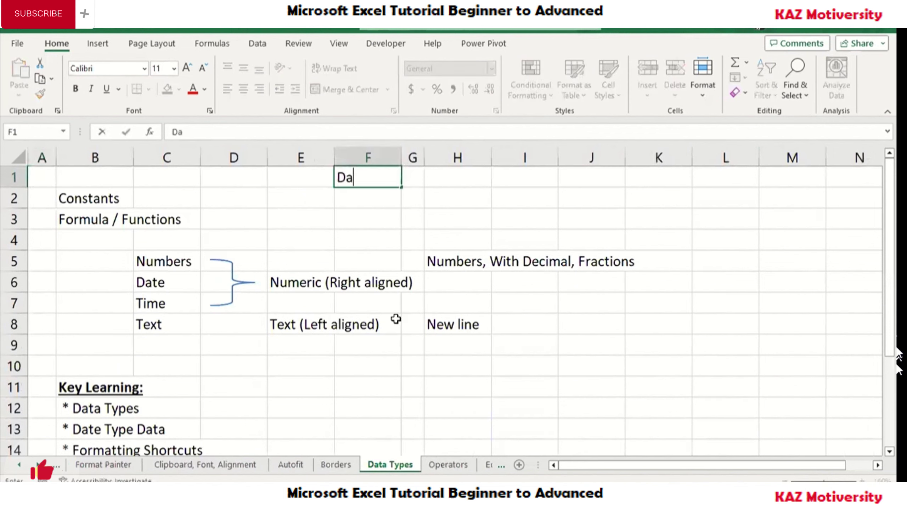
text(te)
key(Return)
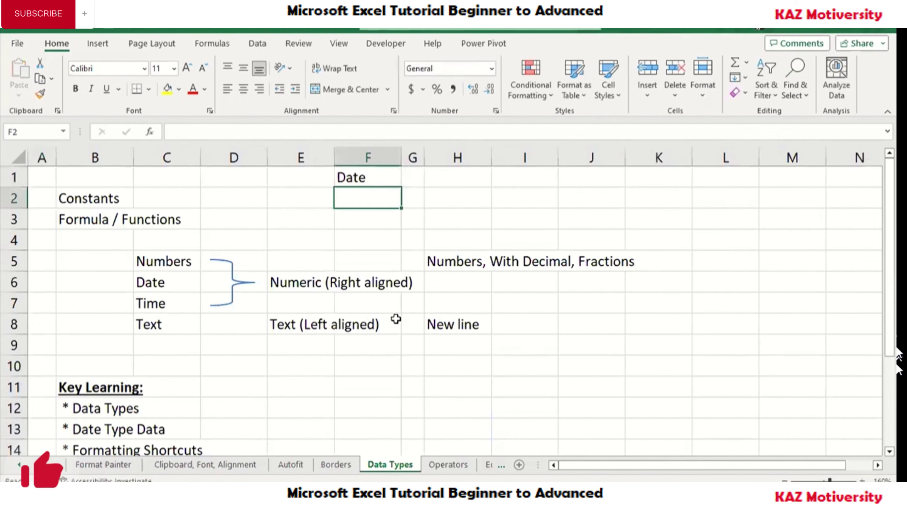
text(DMY)
key(Return)
text(MDY)
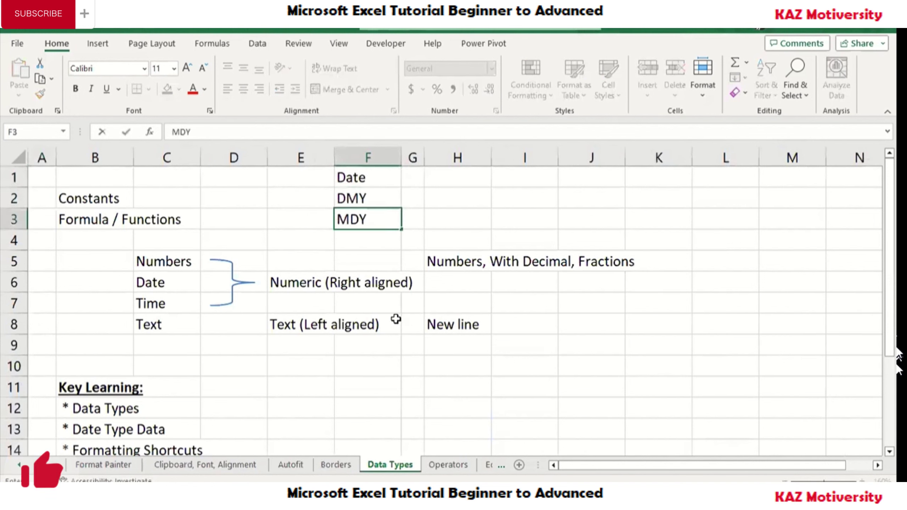
key(Return)
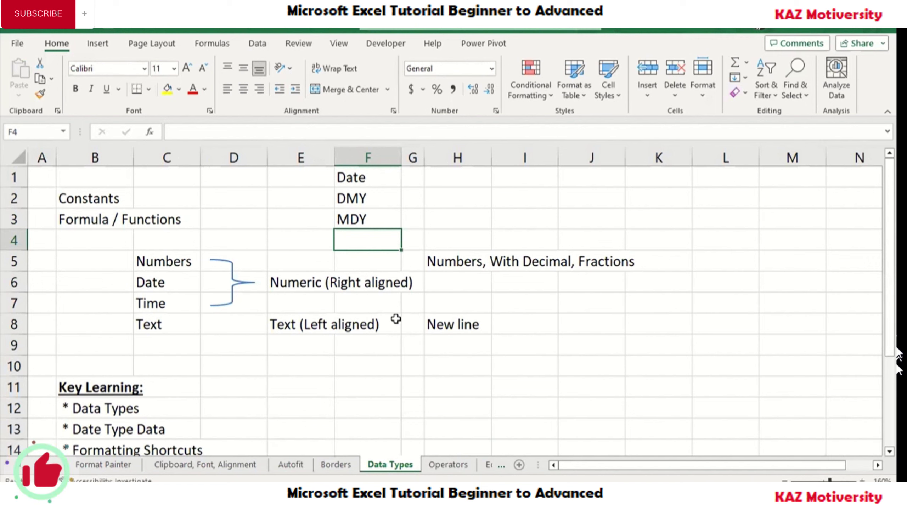
Enter 2/5/2023 in H1 and return to it to check its Date format
click(479, 177)
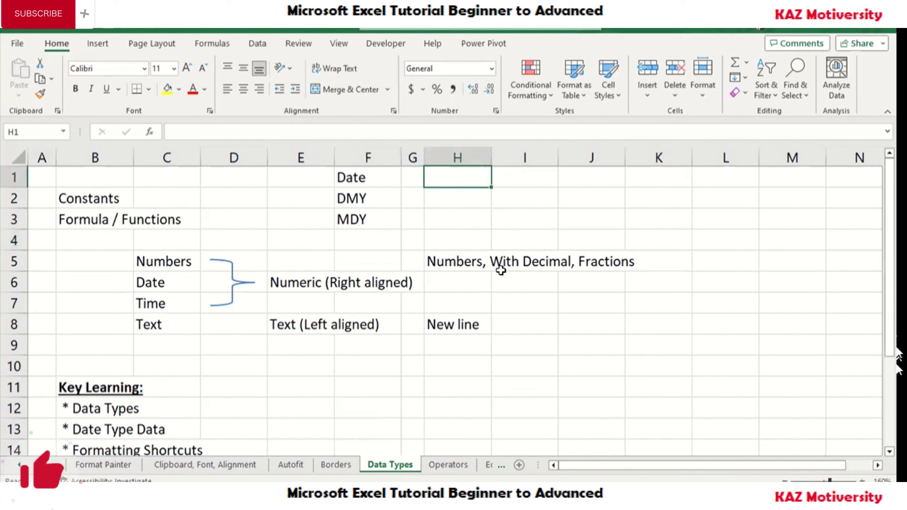
text(2)
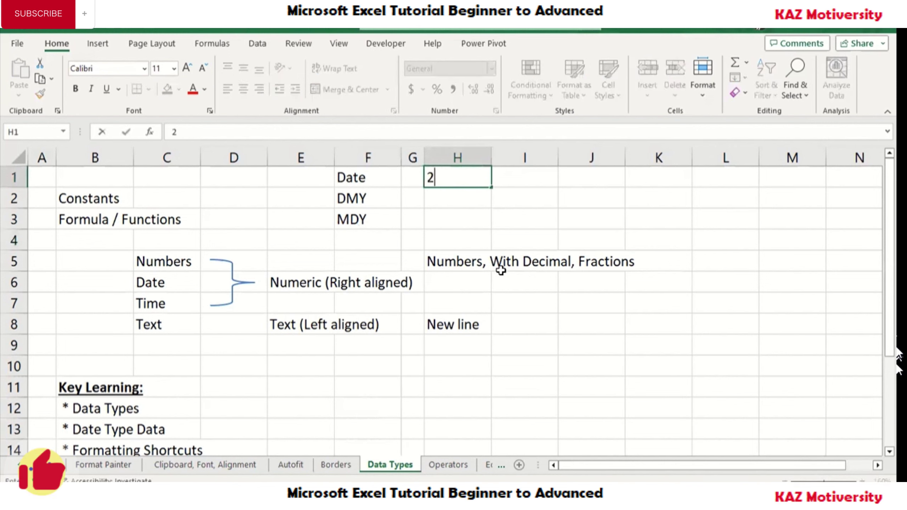
text(/5/20)
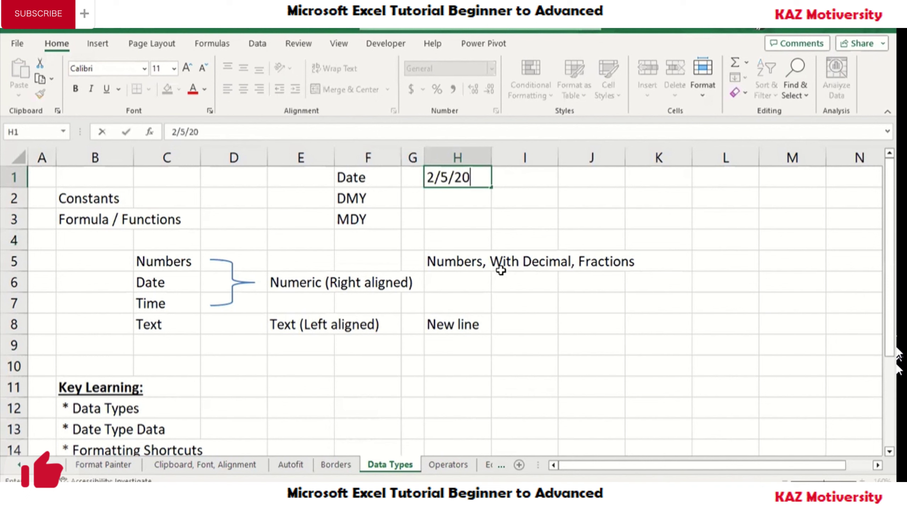
text(23)
key(Return)
key(Up)
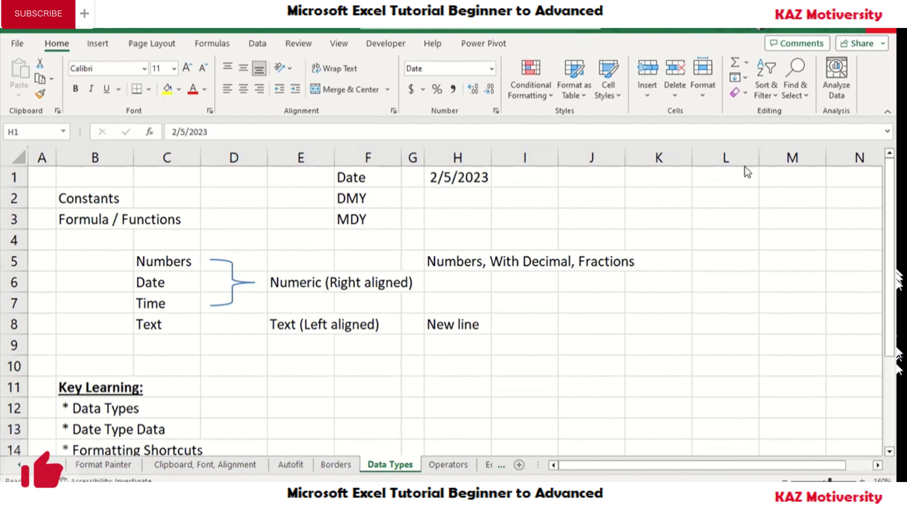
click(492, 245)
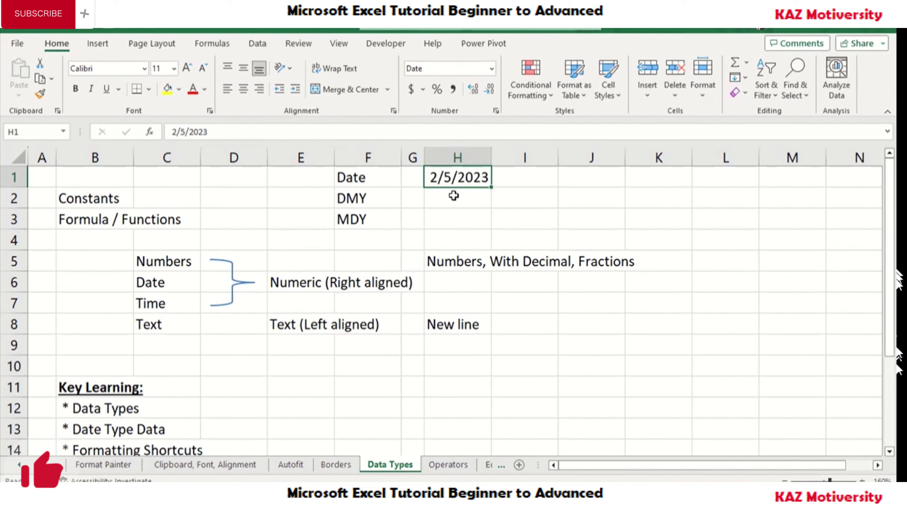
Enter 13/12/2023 in H2 and 2/11/2023 in H3, then widen column H
click(454, 195)
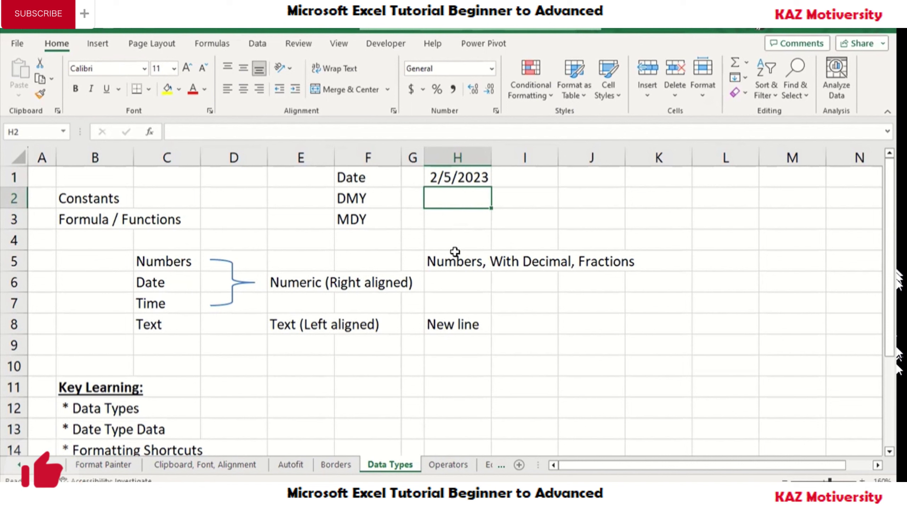
text(13)
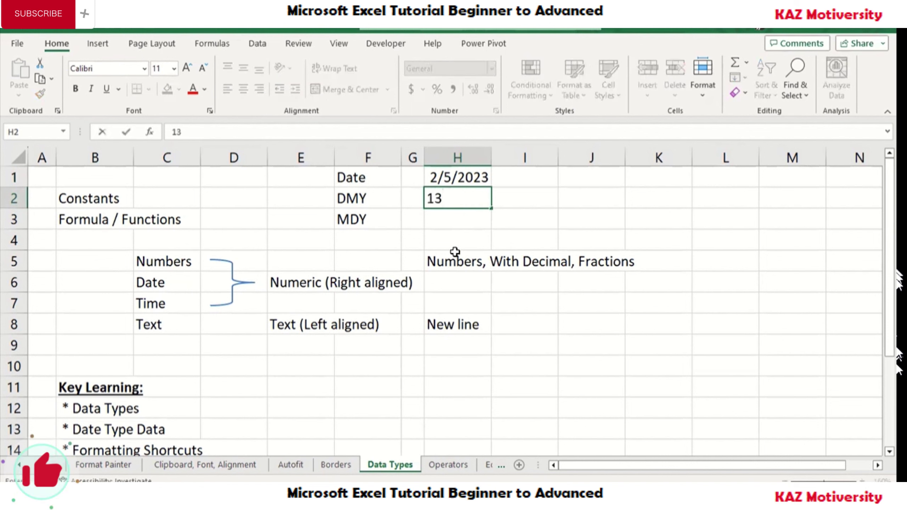
text(/12/)
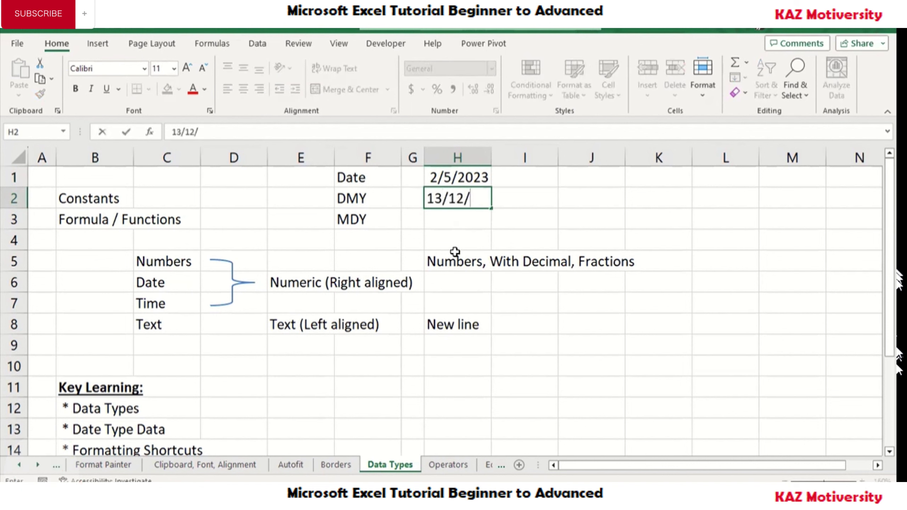
text(2023)
key(Return)
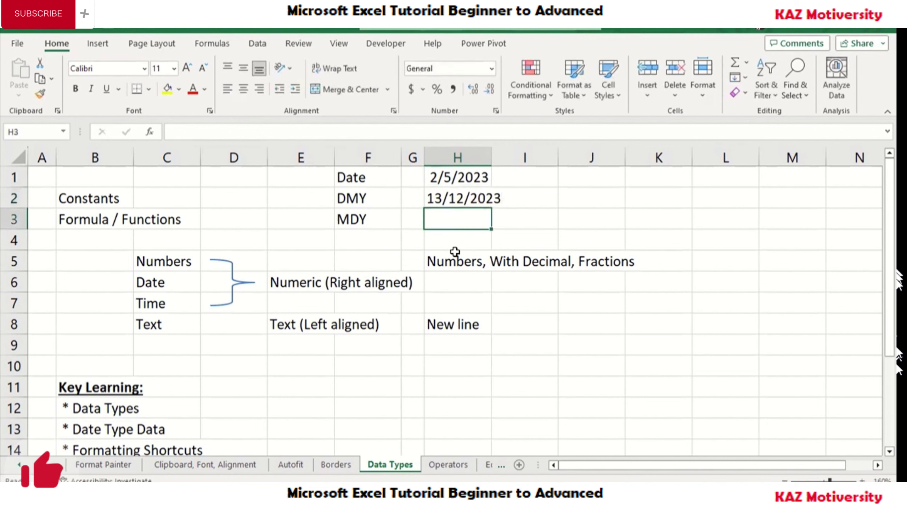
text(2)
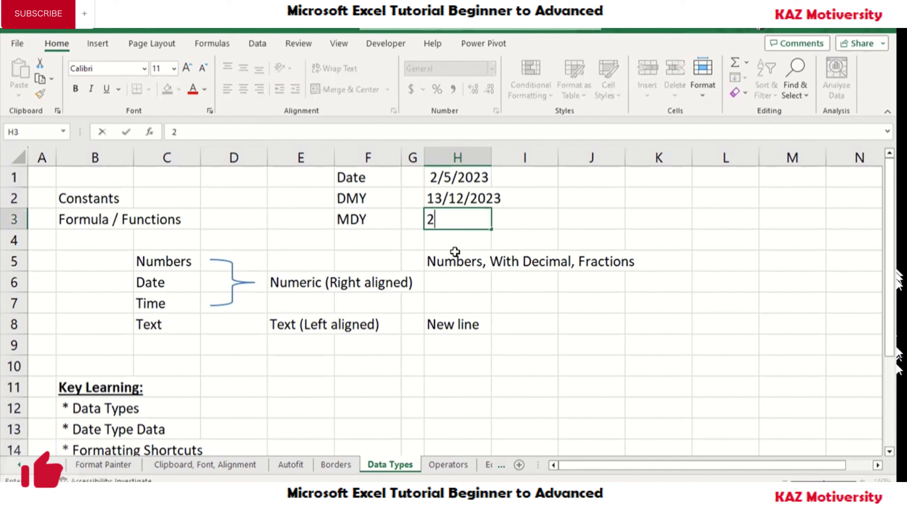
text(/11/2023)
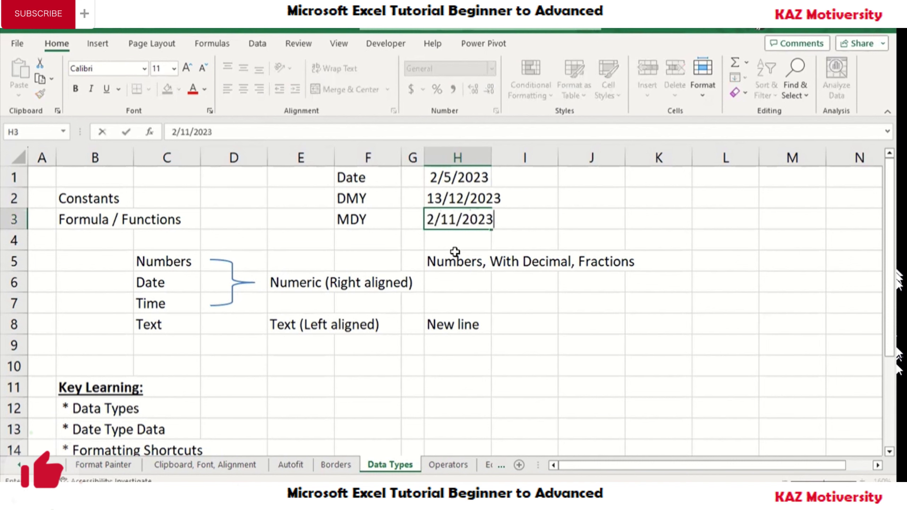
key(Return)
drag(496, 158, 507, 171)
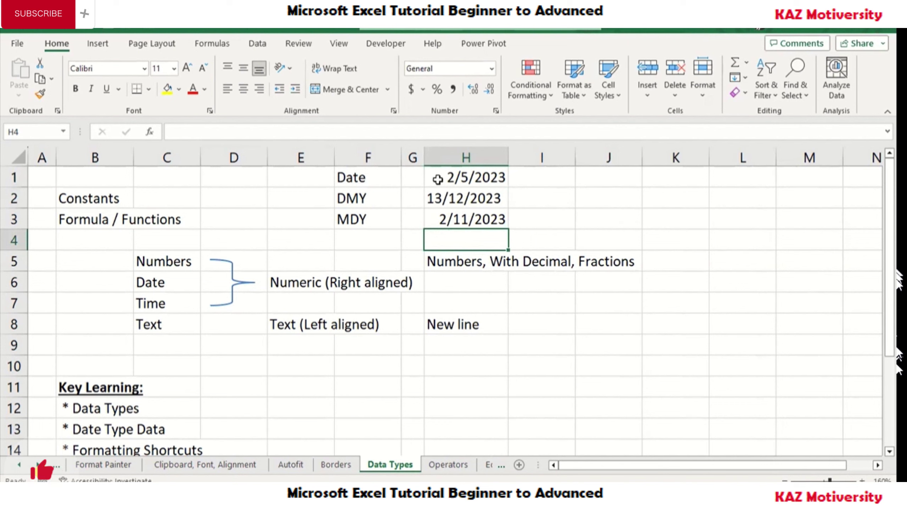
Select the dates in H1:H3 and bring up the Data ribbon tools
drag(440, 177, 456, 217)
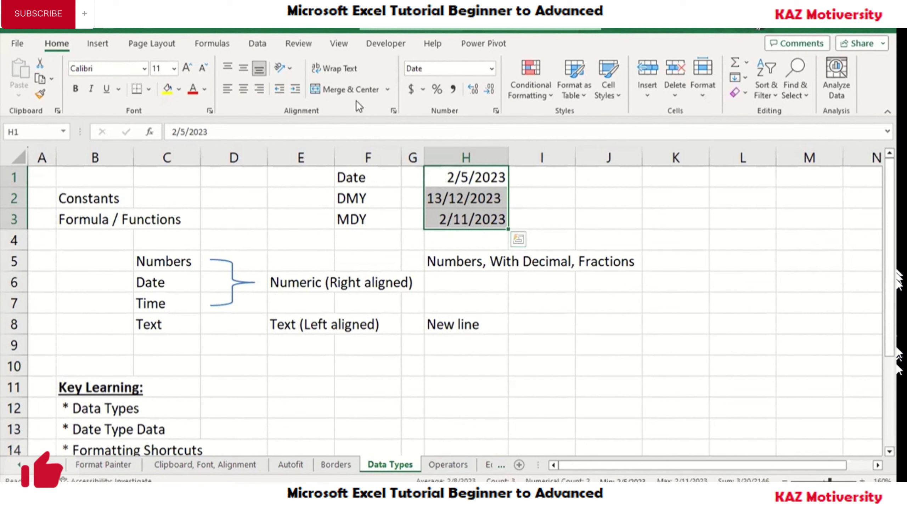
click(259, 44)
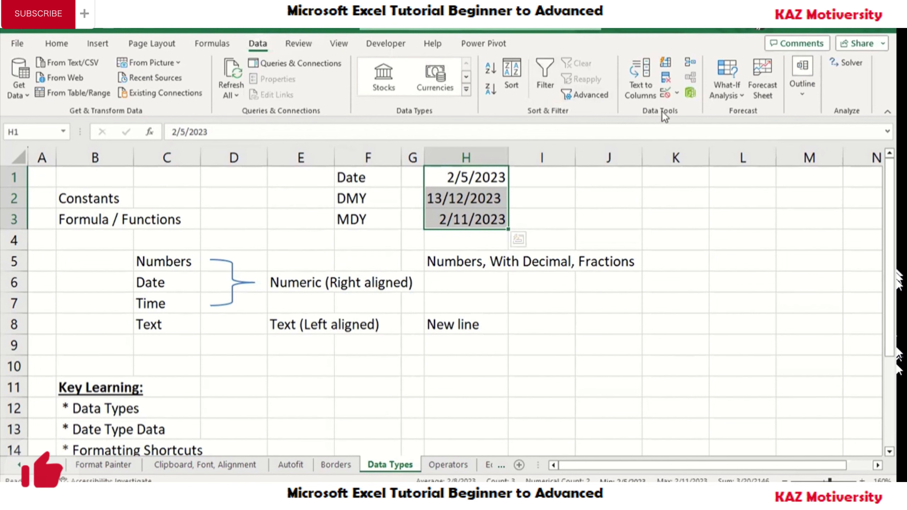
Run Text to Columns on H1:H3 with DMY date format, yielding 5/2/2023, 12/13/2023, 11/2/2023
click(643, 82)
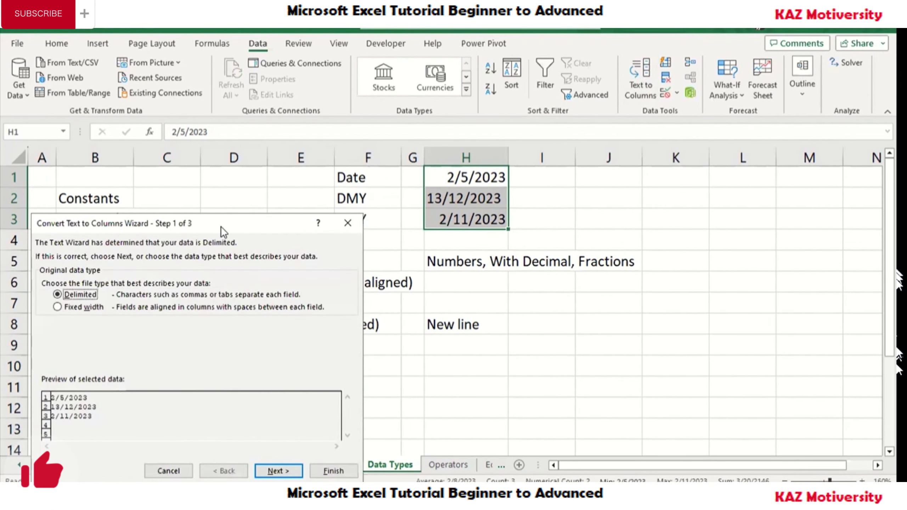
drag(221, 224, 265, 95)
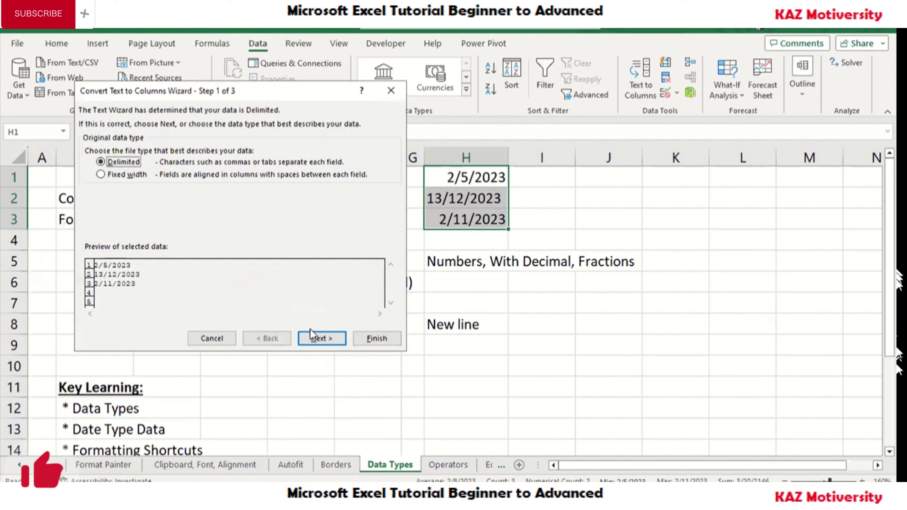
click(311, 335)
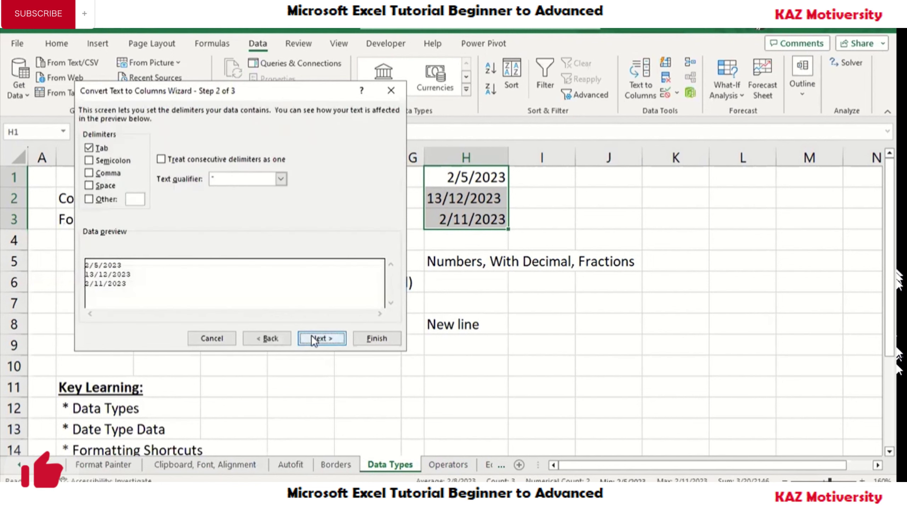
click(311, 337)
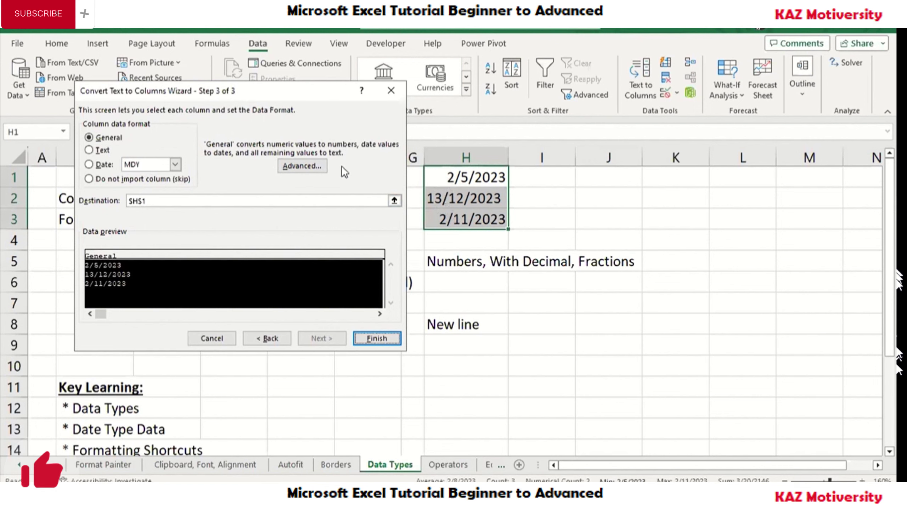
click(176, 165)
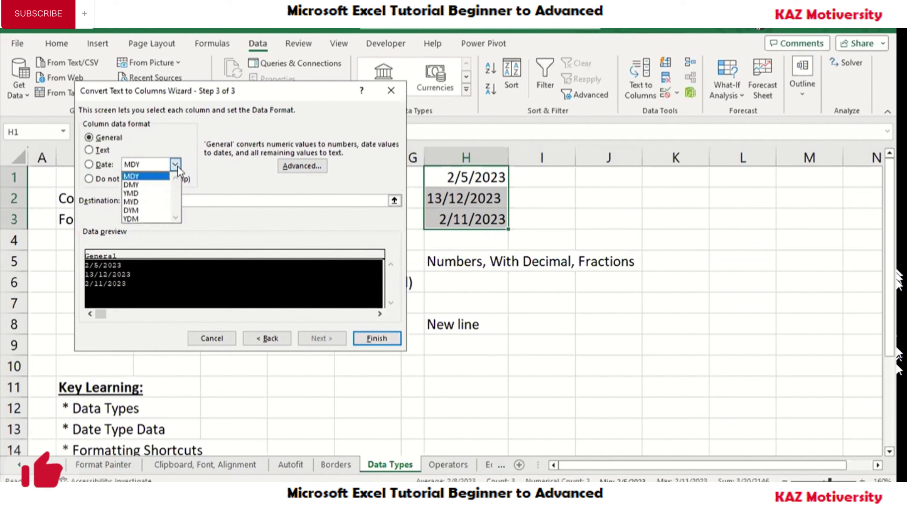
click(149, 186)
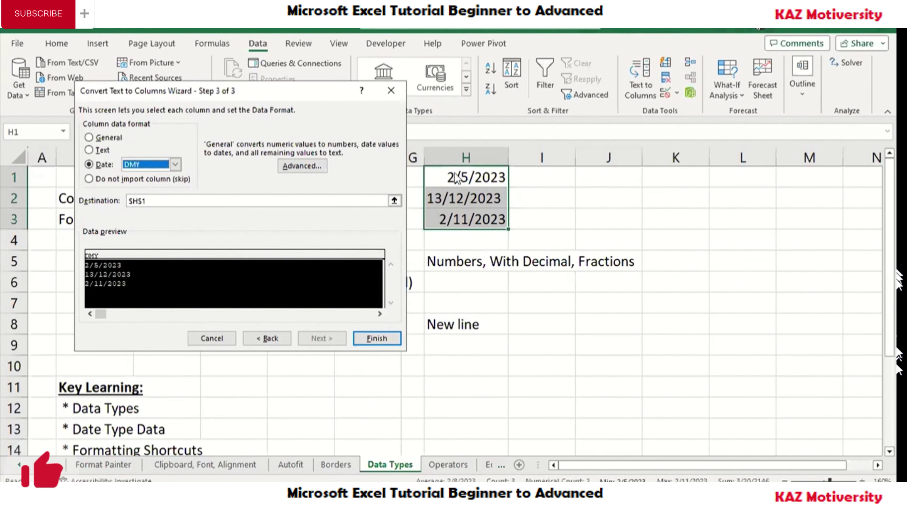
click(381, 339)
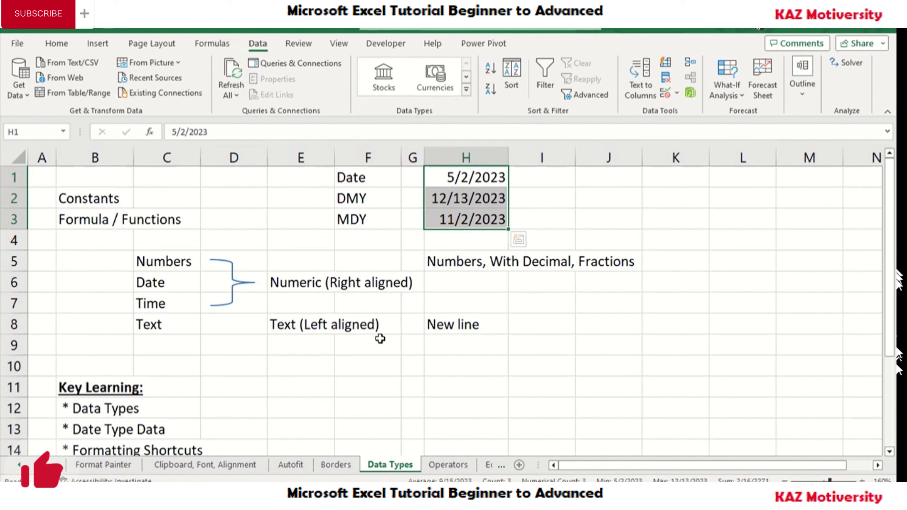
Move to column J and widen it
key(alt+h)
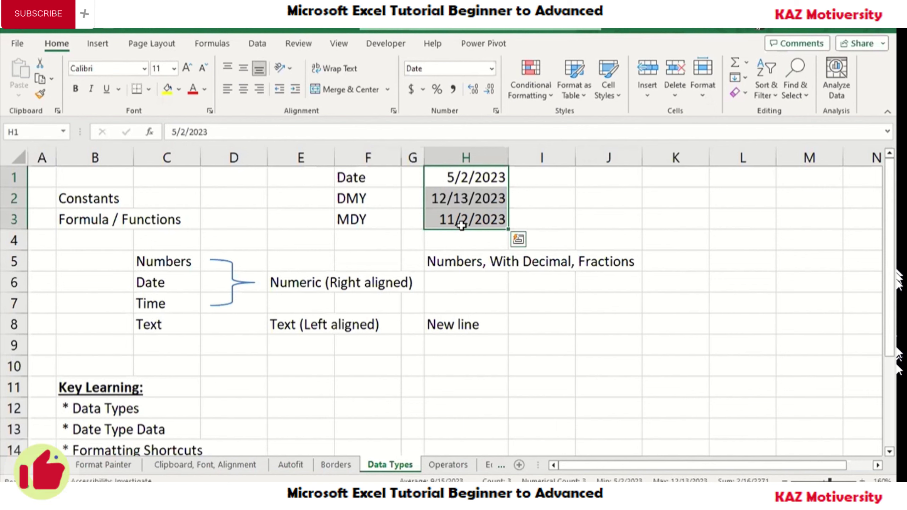
key(Right)
key(Right)
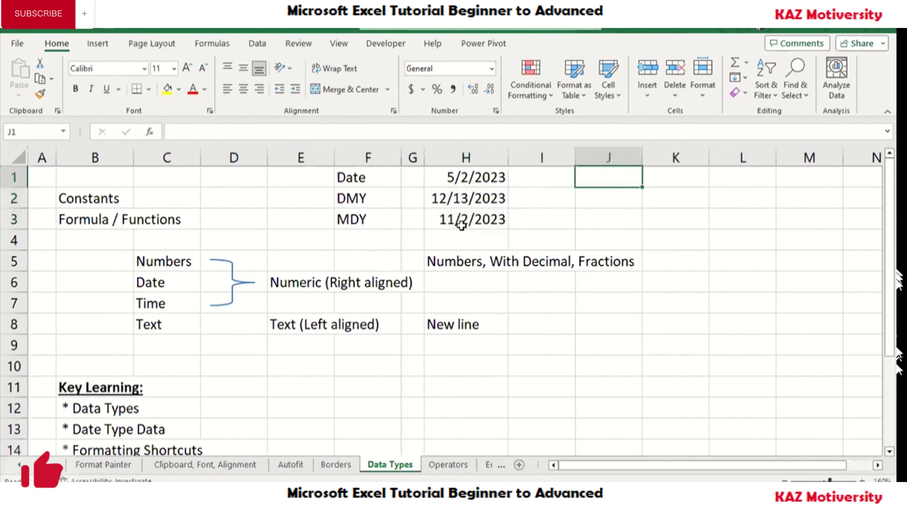
scroll(498, 214, right, 2)
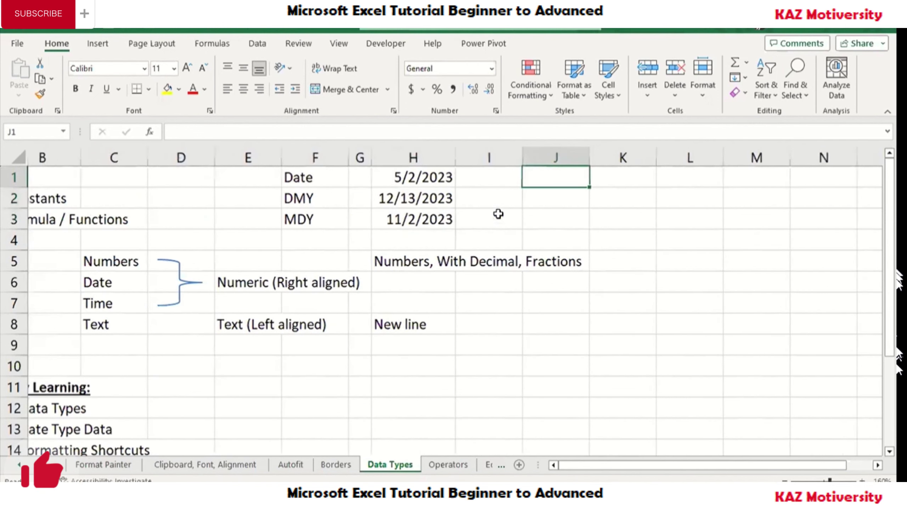
scroll(498, 214, right, 1)
scroll(496, 212, right, 4)
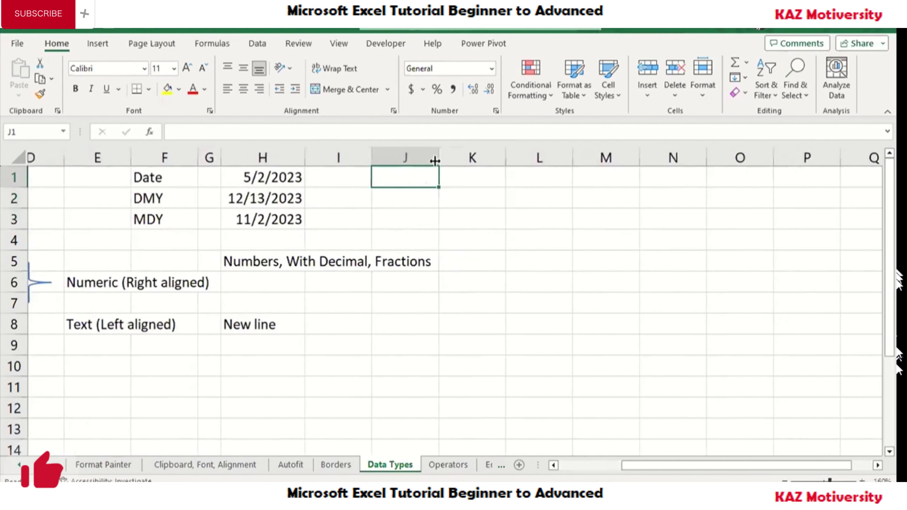
drag(439, 159, 470, 157)
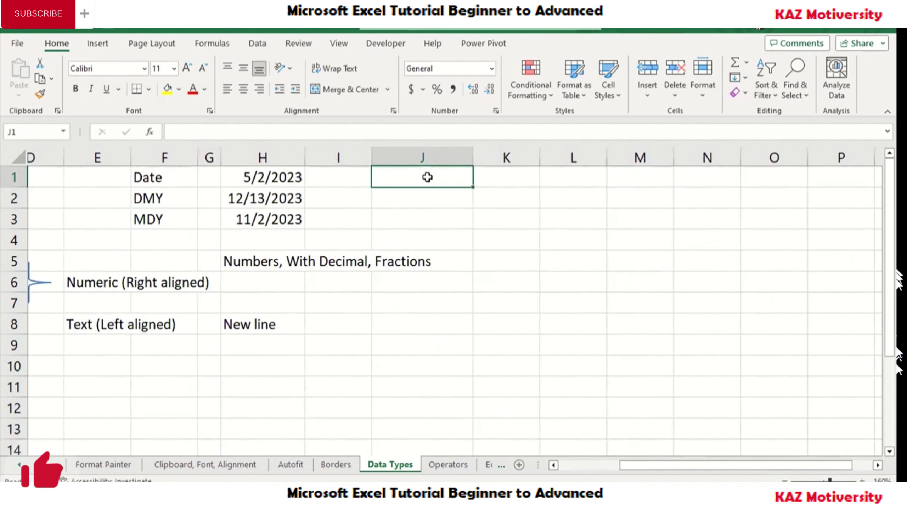
Enter 20230815 in J1 and reselect the cell
text(2023)
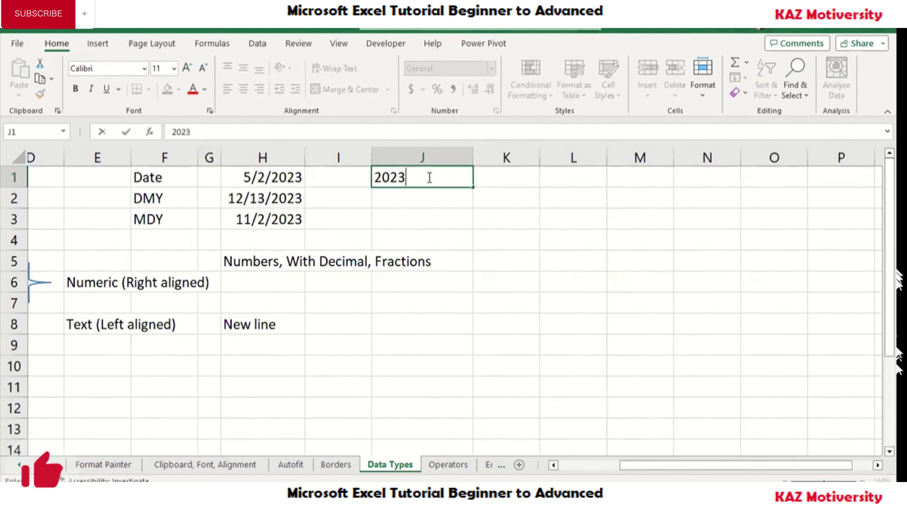
text(081)
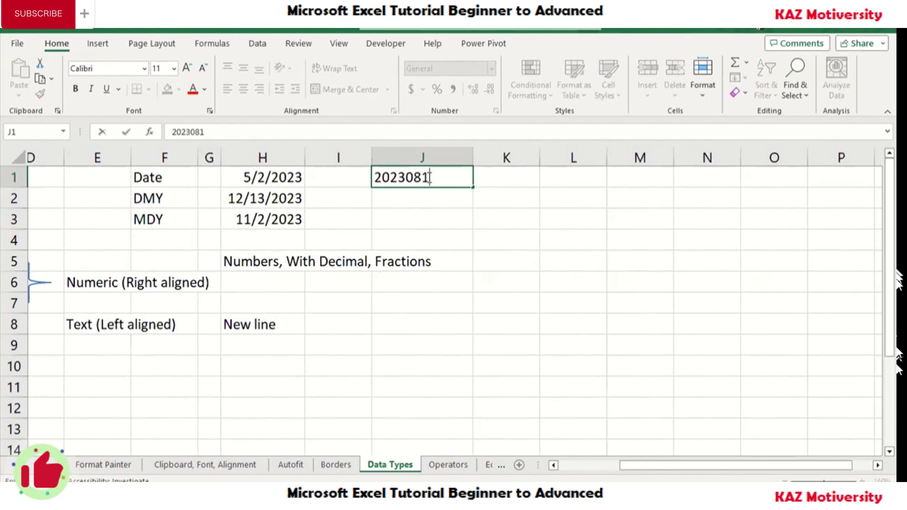
text(5)
key(Return)
click(427, 177)
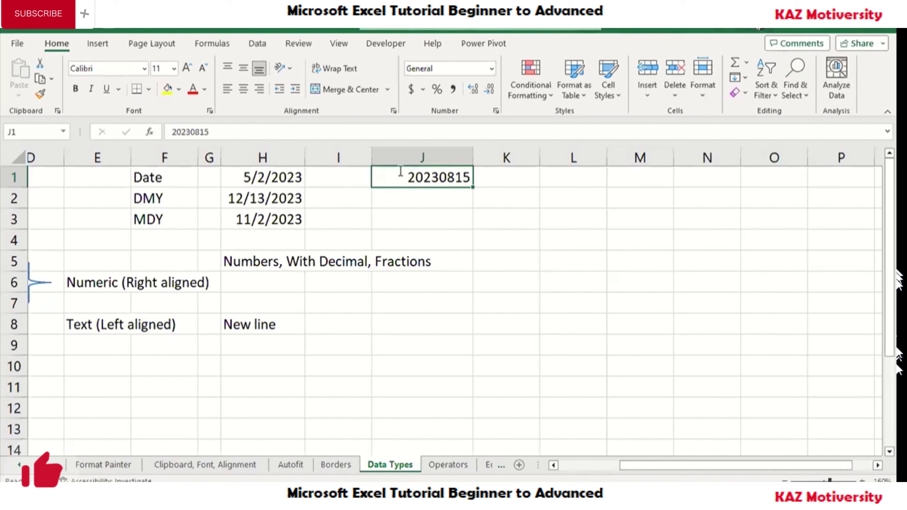
Convert J1's 20230815 into the date 8/15/2023 using Text to Columns with YMD order
click(251, 45)
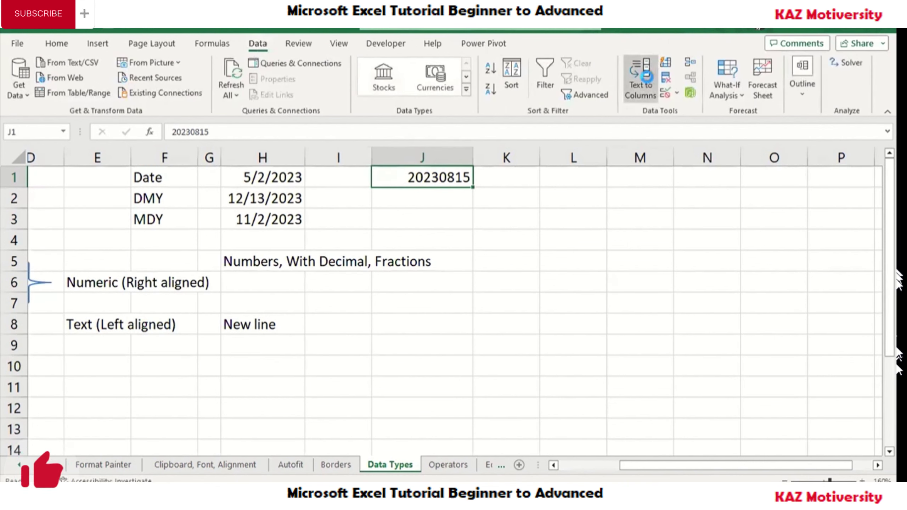
click(648, 77)
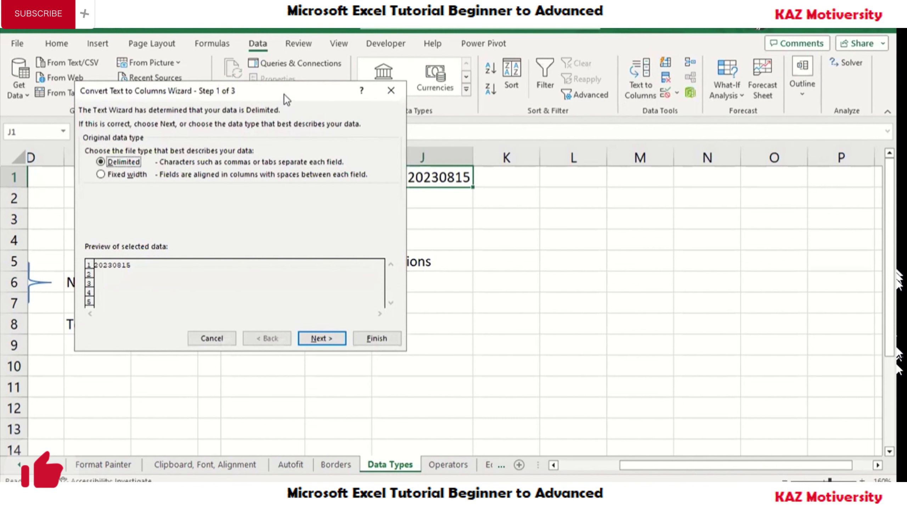
drag(284, 95, 246, 92)
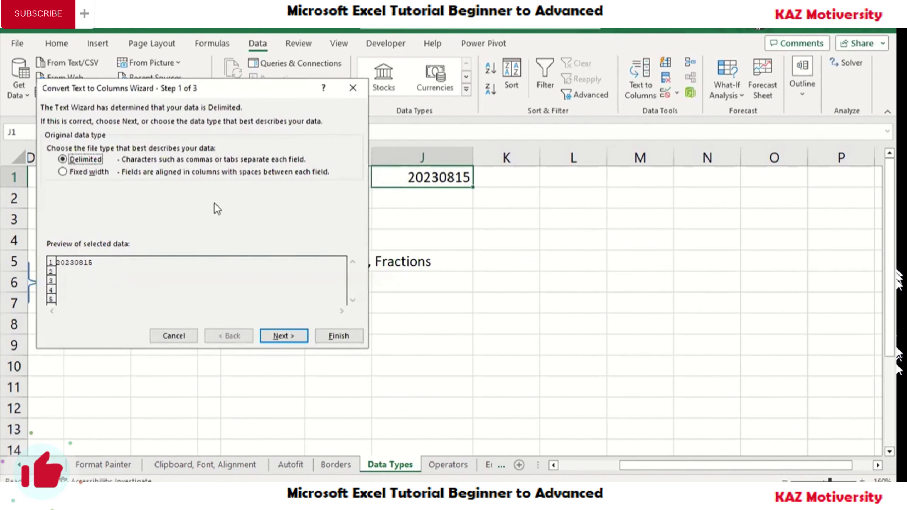
click(290, 338)
click(290, 339)
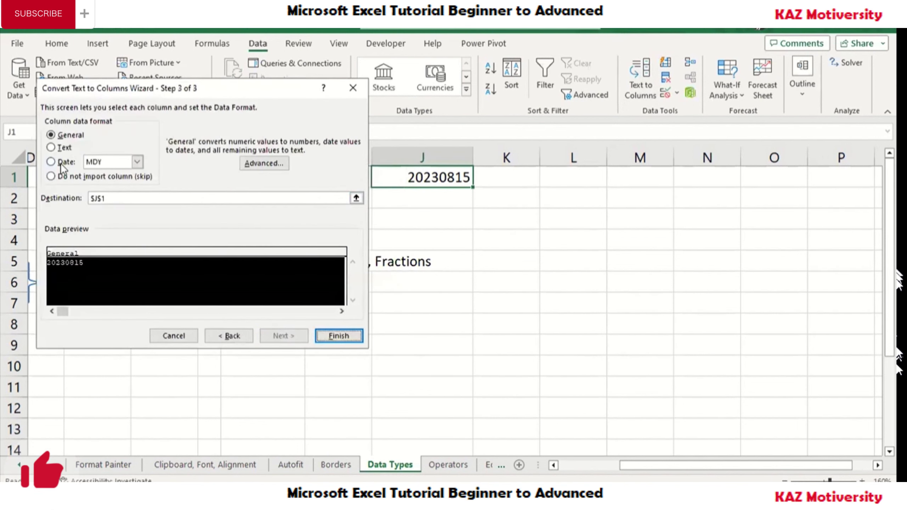
click(130, 166)
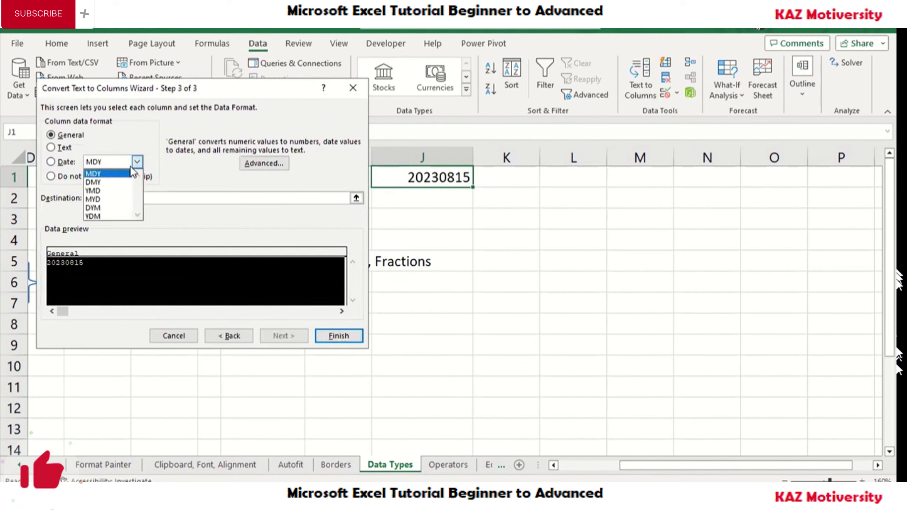
click(107, 191)
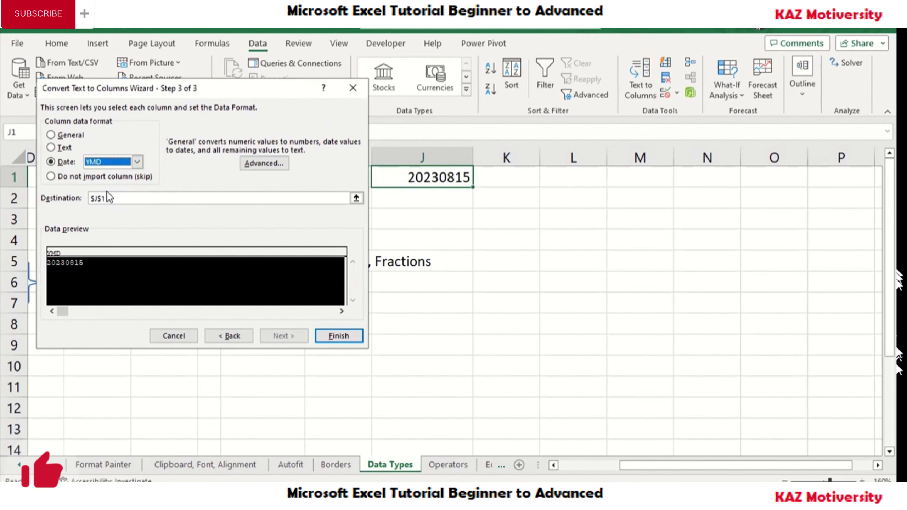
click(325, 337)
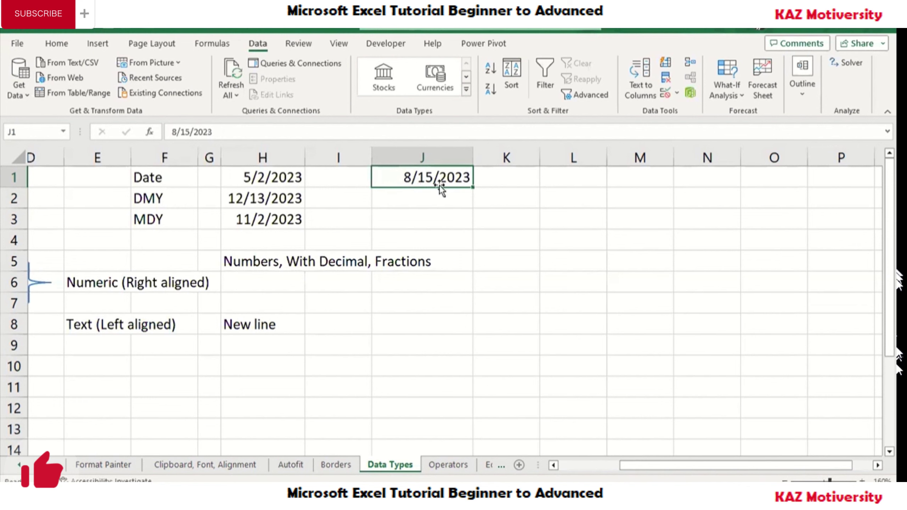
key(Down)
key(Down)
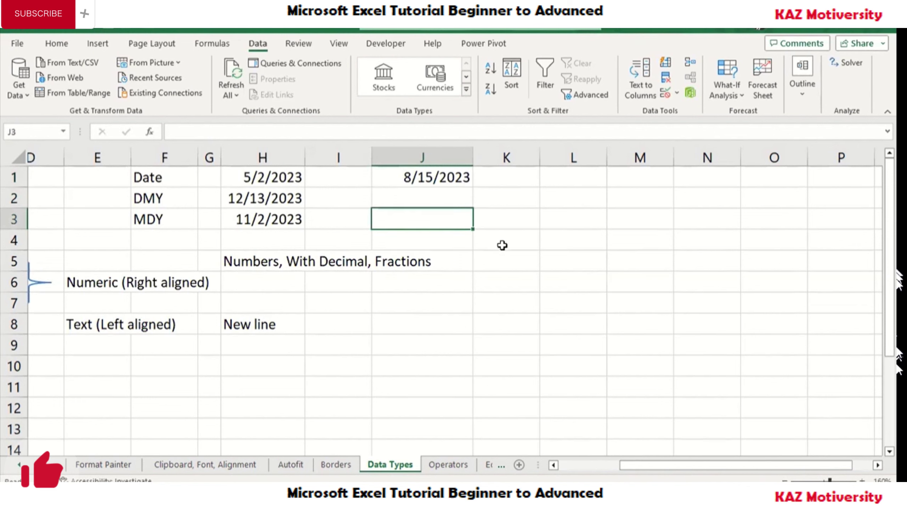
click(503, 245)
key(Up)
key(Up)
key(Up)
key(Left)
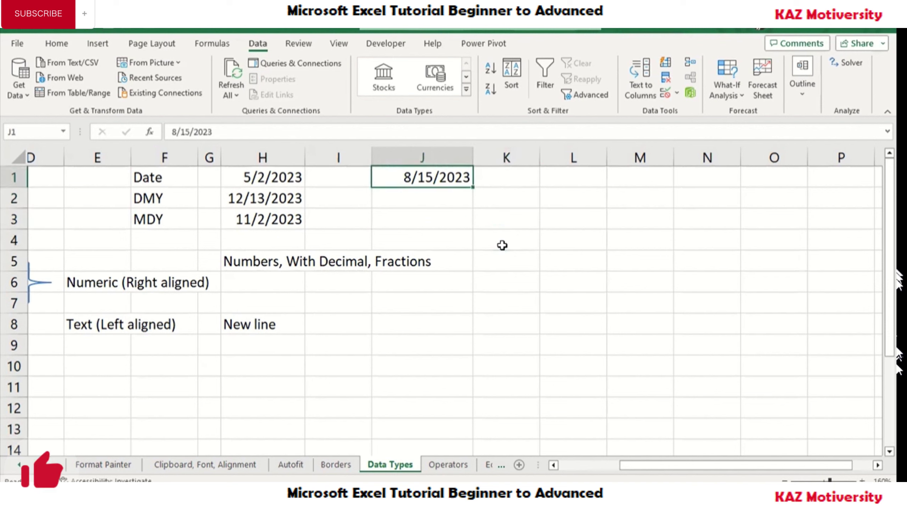
key(Left)
key(Left)
key(Right)
key(Right)
scroll(471, 221, right, 3)
key(Right)
key(Right)
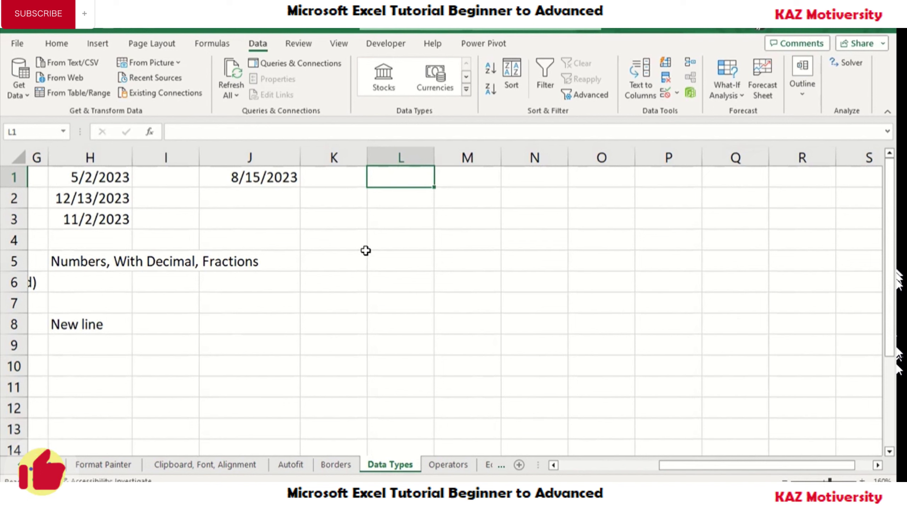
Enter 15aug23 in L1 and check its stored date value
text(15aug)
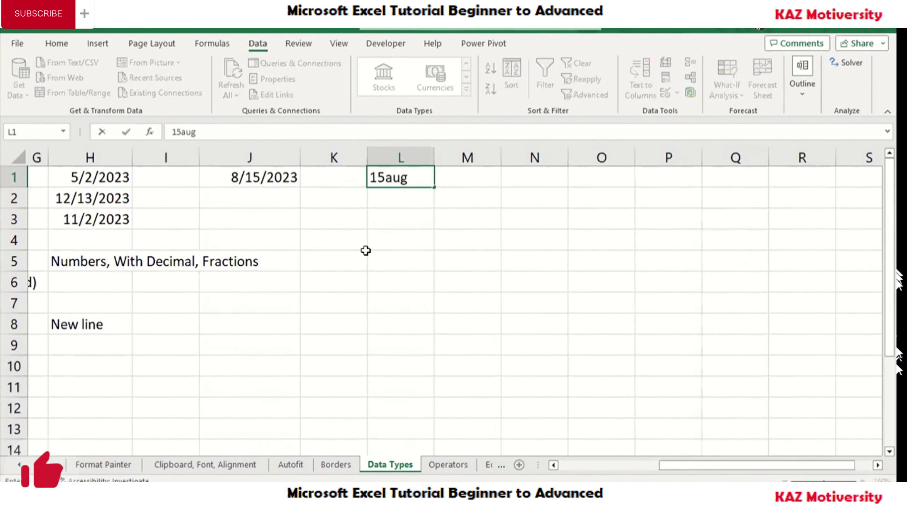
text(23)
key(Return)
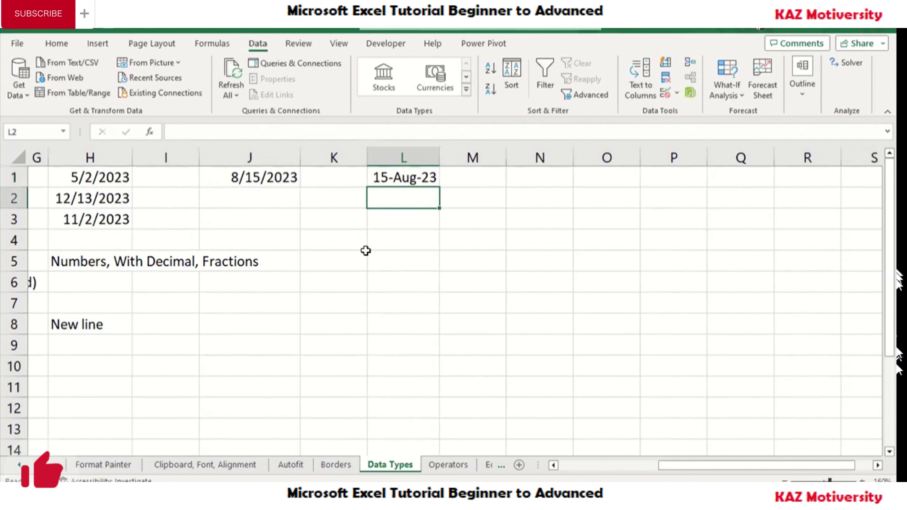
key(Up)
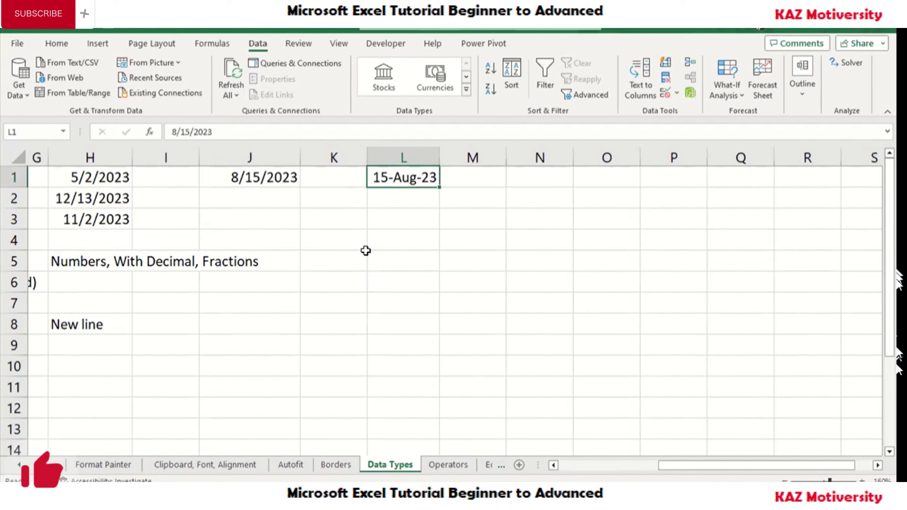
key(F2)
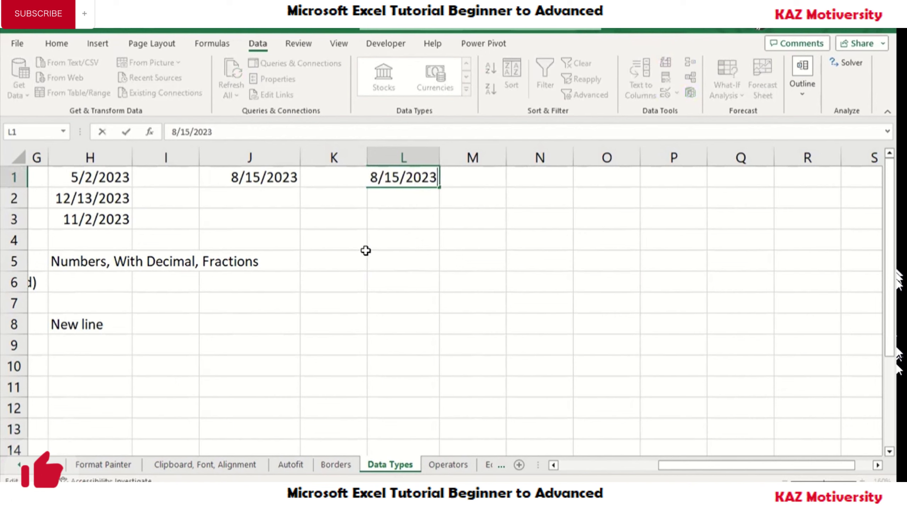
key(Return)
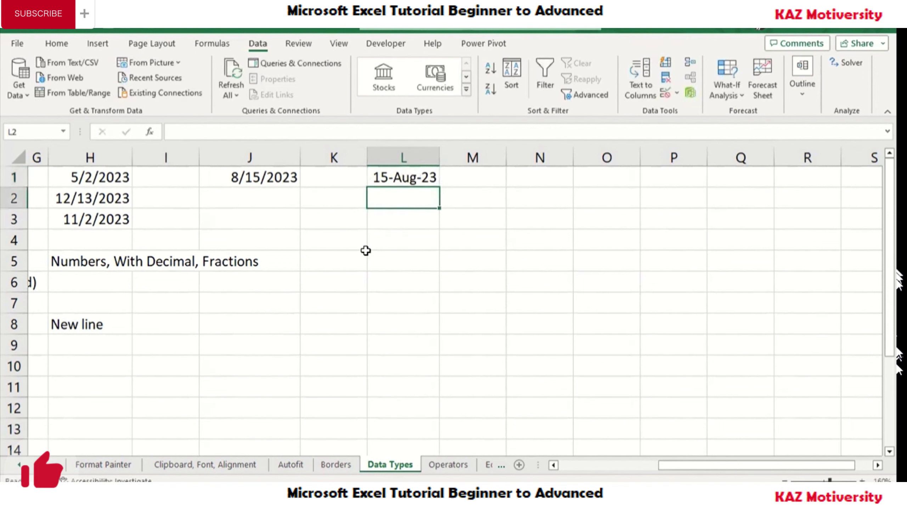
Enter 13dec23 in L2 and check its stored date value
text(13)
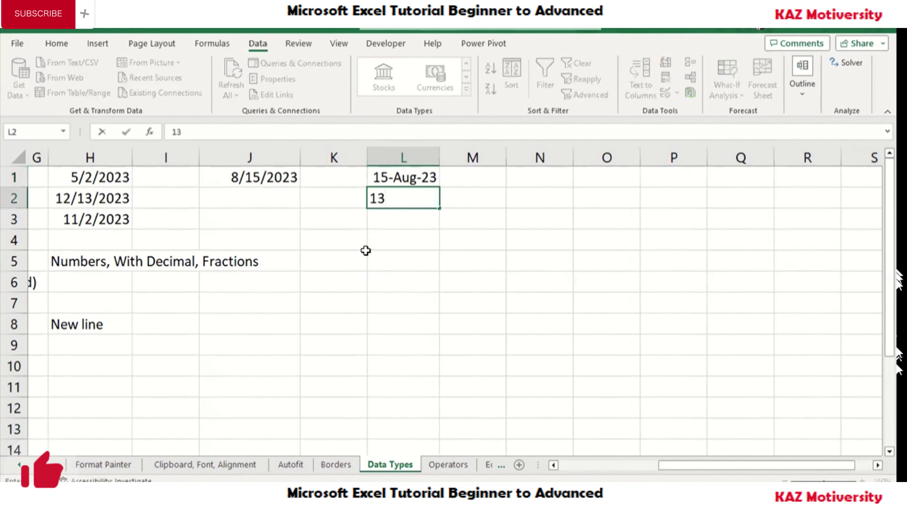
text(dec23)
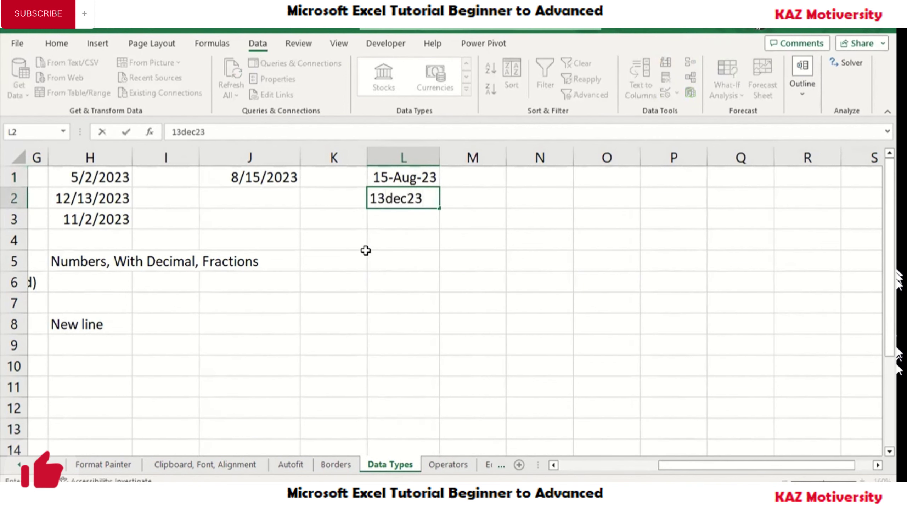
key(Return)
key(Up)
key(F2)
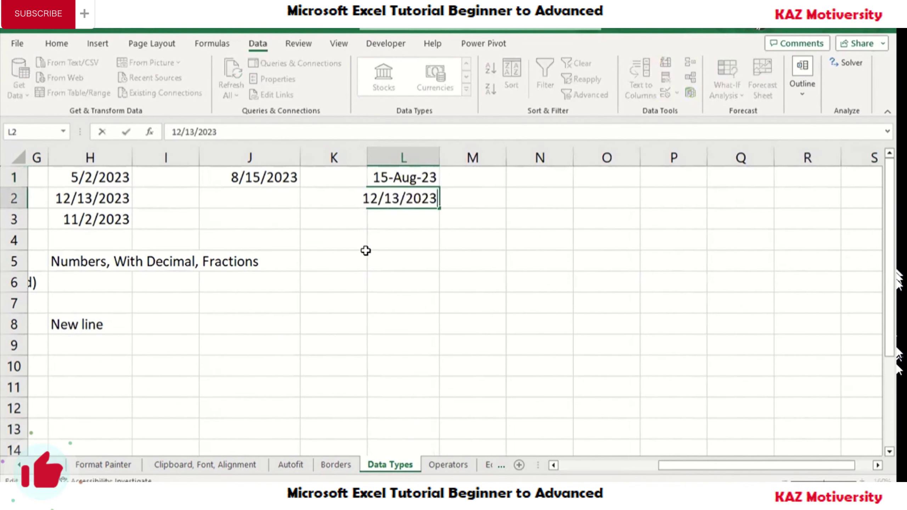
key(Escape)
key(Down)
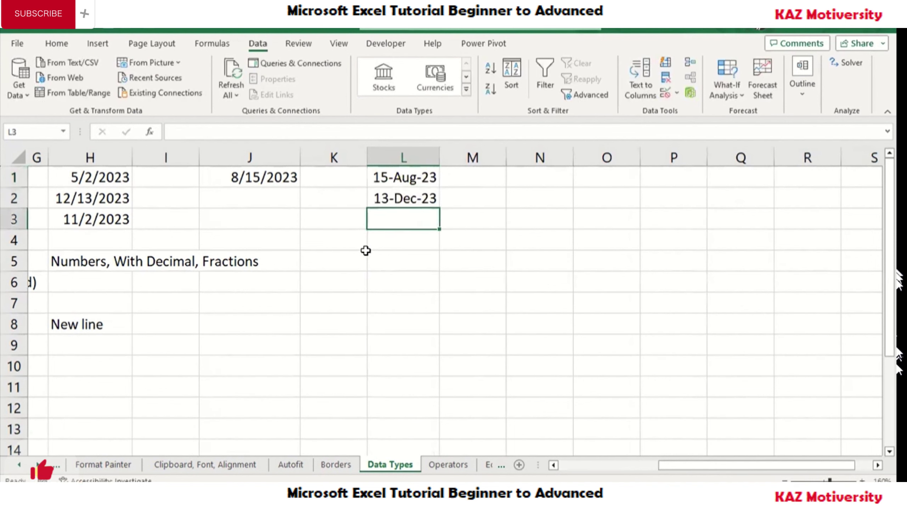